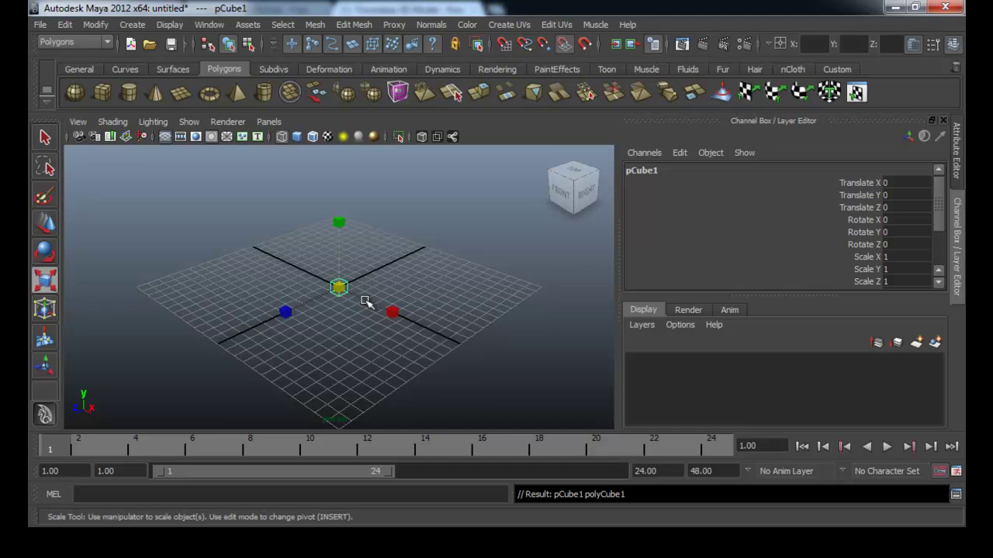
- Scale the cube uniformly to about 7.5 and raise it to about 5.18 on the Y axis
left_click_drag(341, 288, 410, 267)
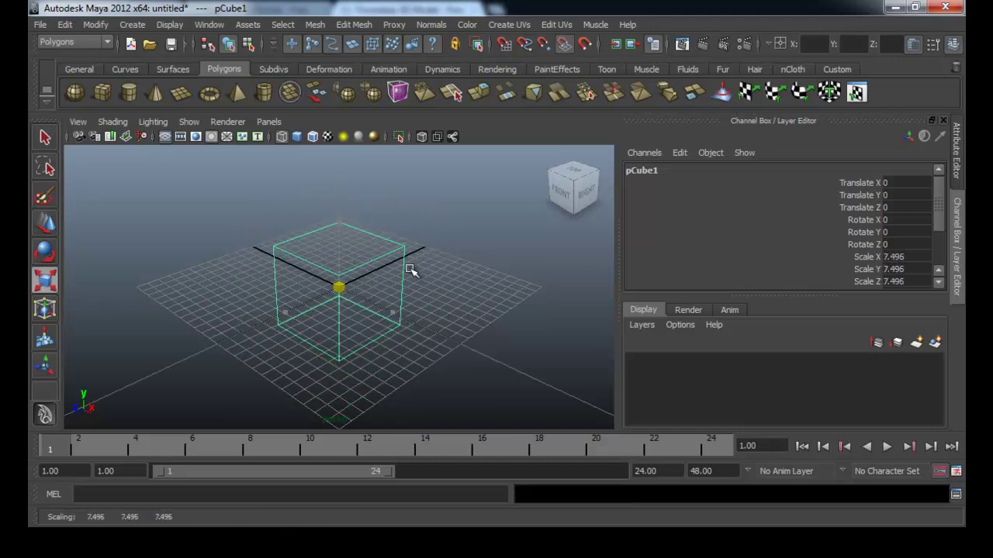
key("w")
left_click_drag(346, 240, 344, 187)
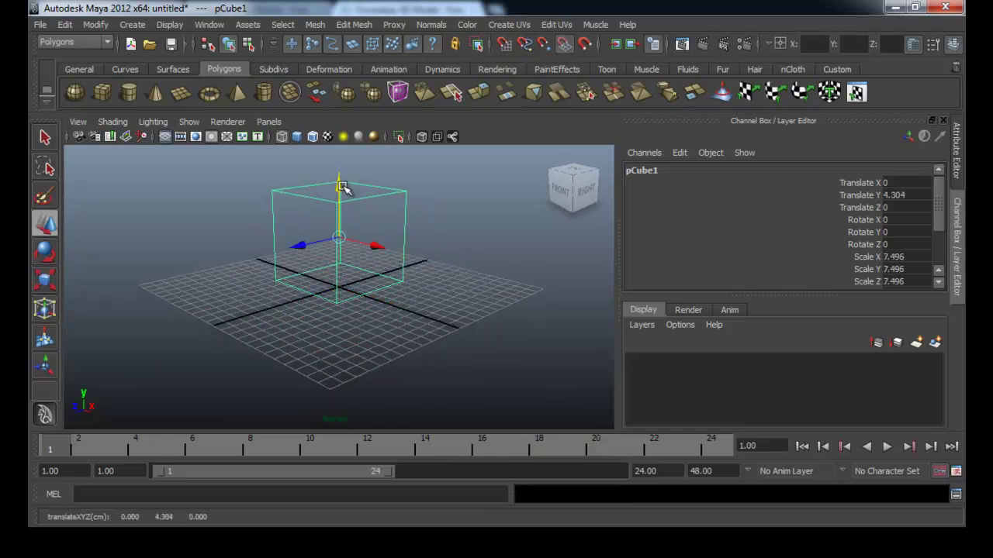
left_click_drag(372, 248, 378, 194, "alt")
right_click_drag(450, 204, 409, 343, "alt")
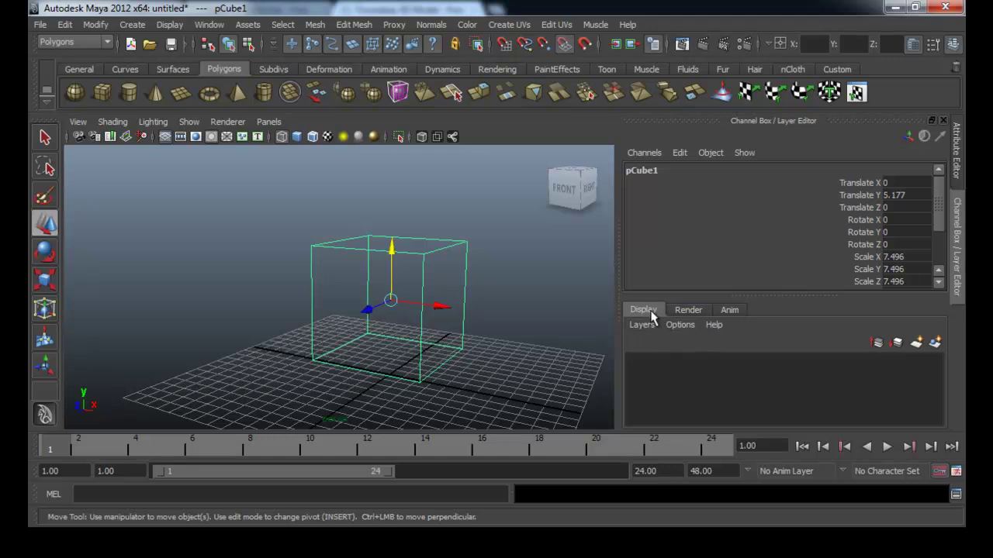
- Create a new display layer, select it in the layer list and deselect the cube
left_click(917, 345)
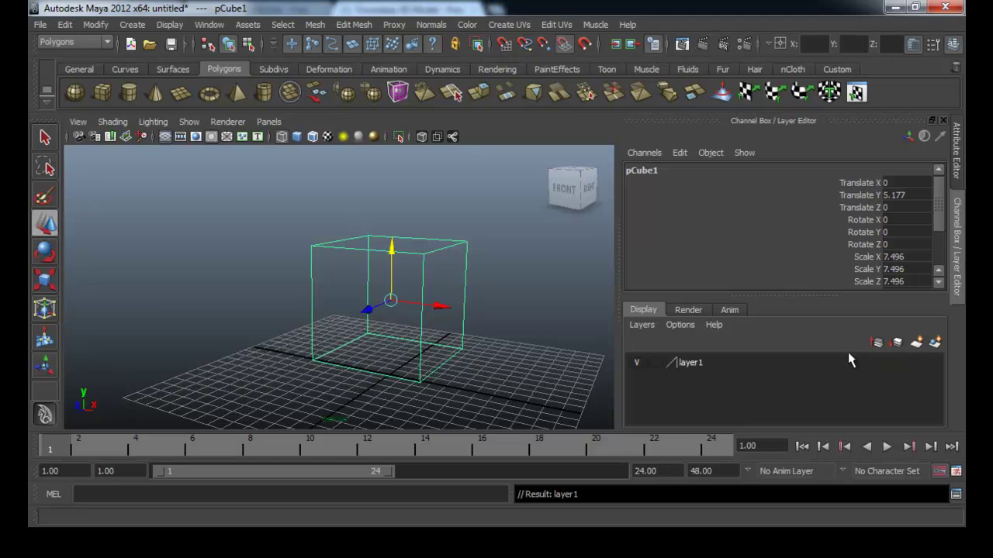
left_click(747, 363)
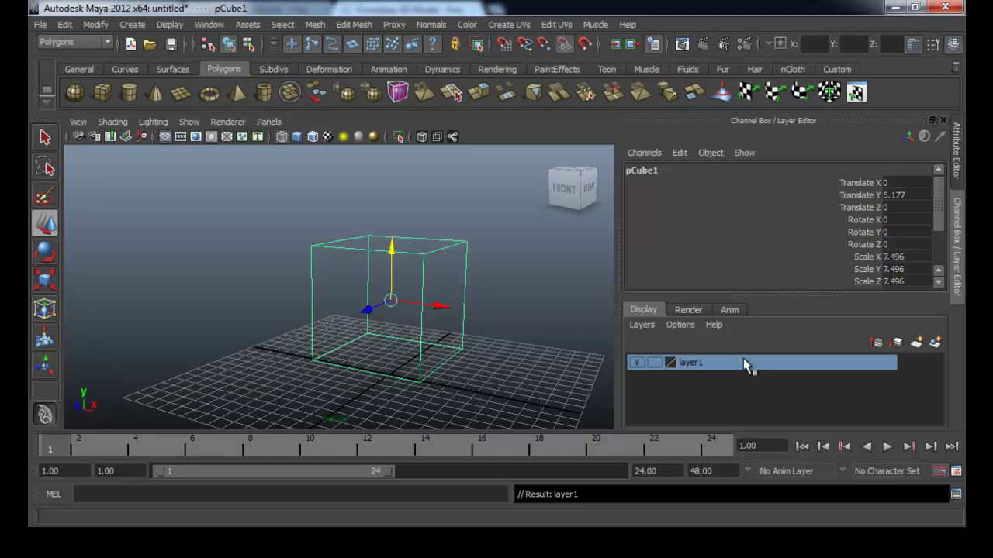
left_click(481, 381)
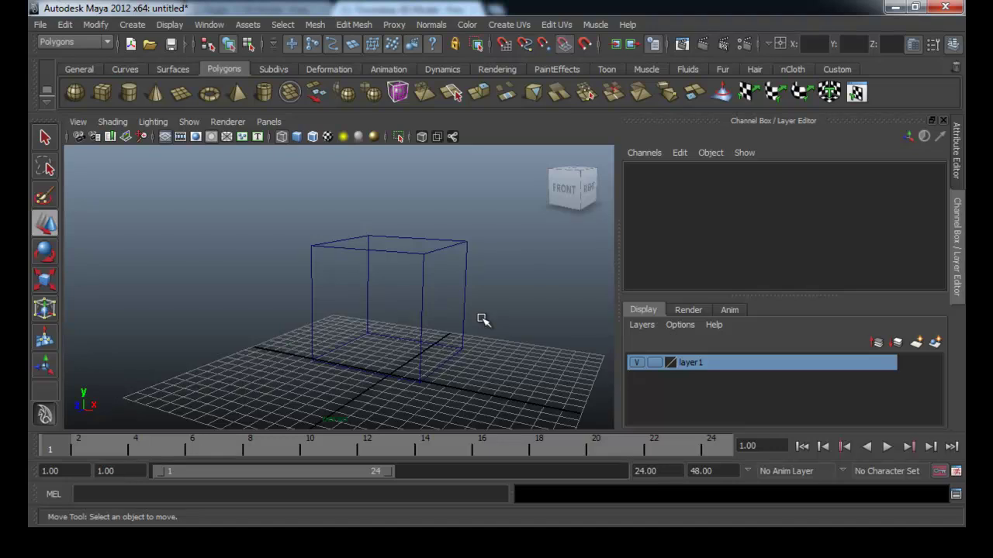
- Display the cube smooth shaded with Wireframe on Shaded enabled and select it
key("5")
left_click(411, 287)
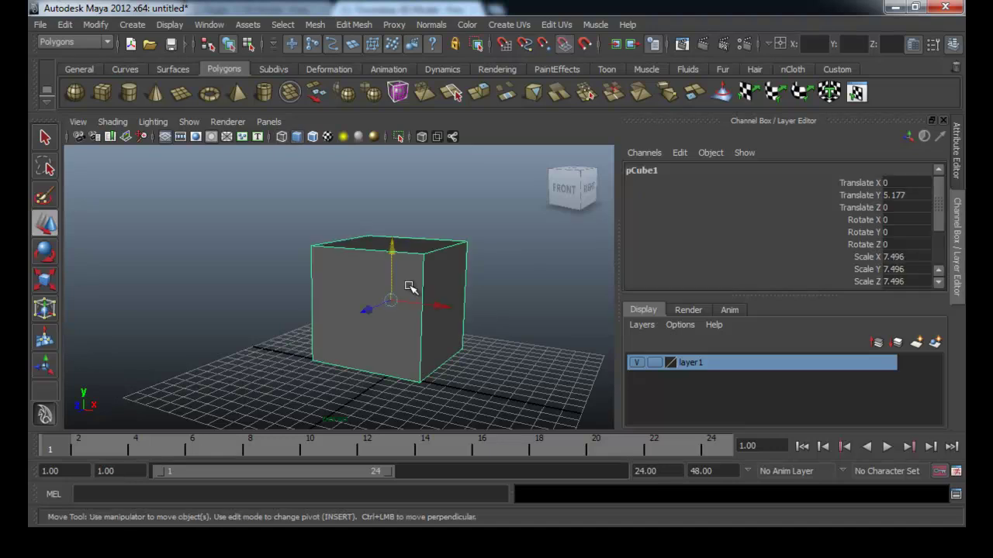
left_click(112, 122)
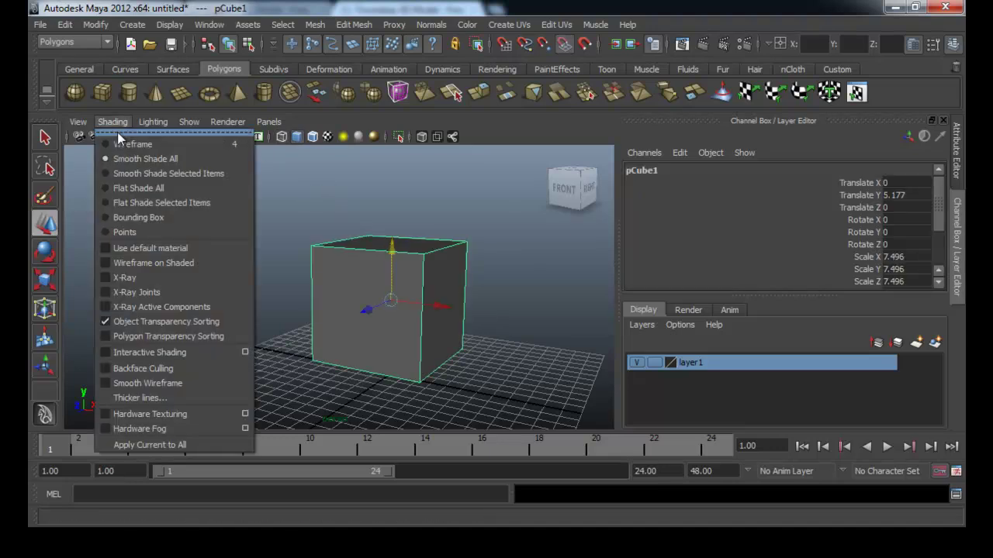
left_click(166, 250)
left_click(475, 346)
left_click_drag(463, 333, 439, 341, "alt")
left_click(410, 300)
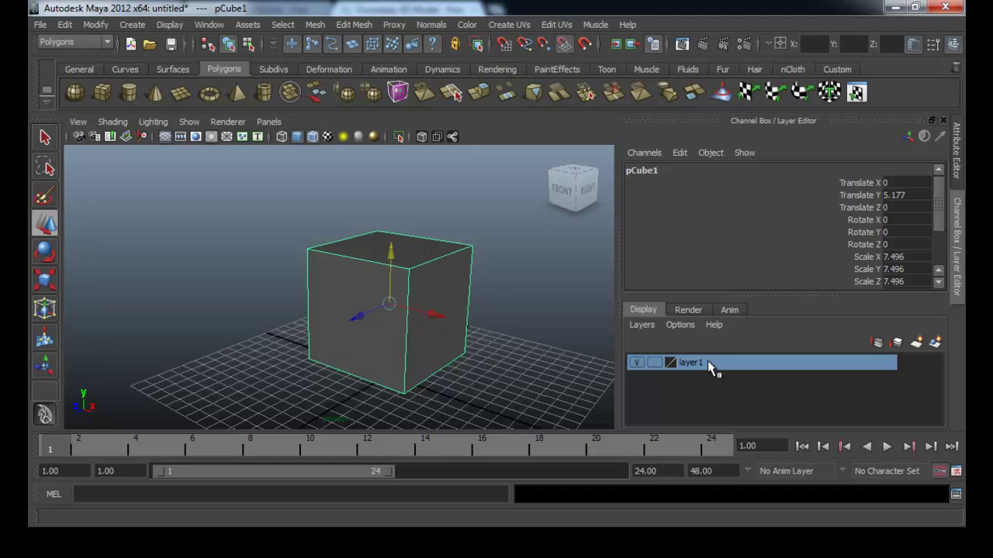
- Add the selected cube to layer1 and clear the selection
left_click(488, 377)
left_click(429, 331)
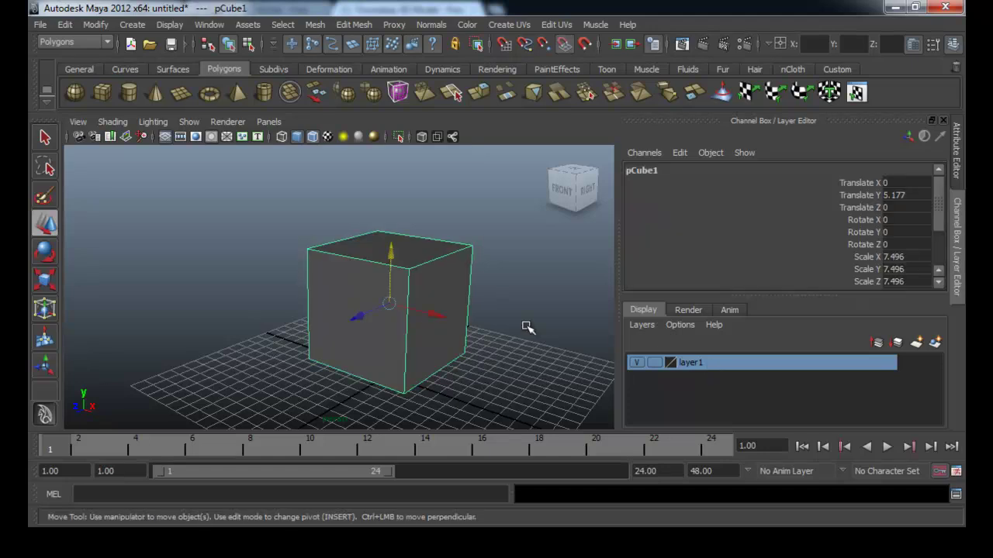
right_click(695, 370)
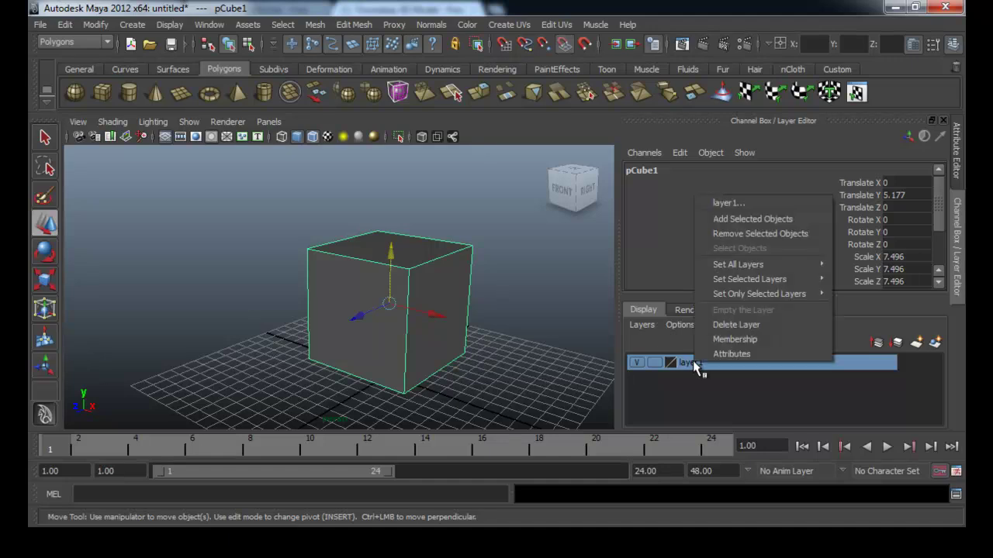
left_click(751, 223)
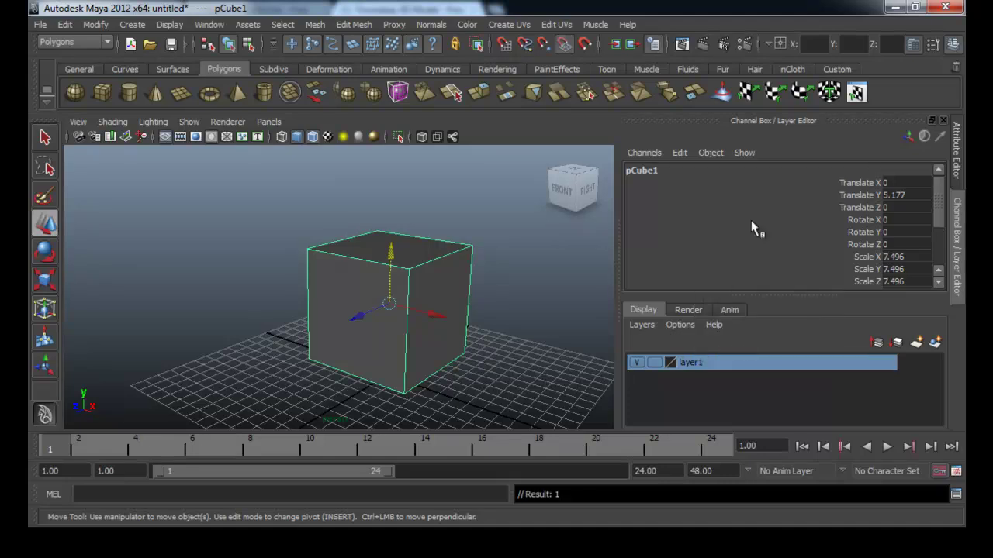
left_click(474, 319)
left_click(437, 339)
left_click(502, 369)
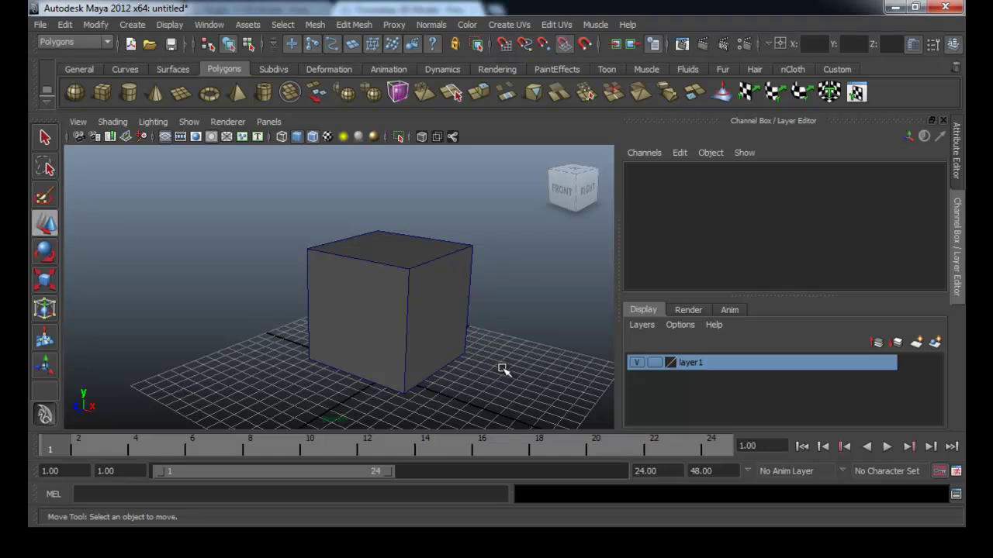
- Toggle the visibility of layer1 off and on several times, leaving the layer visible
left_click(636, 366)
left_click(636, 366)
left_click(636, 366)
left_click(637, 366)
left_click(637, 366)
left_click(636, 366)
left_click(636, 366)
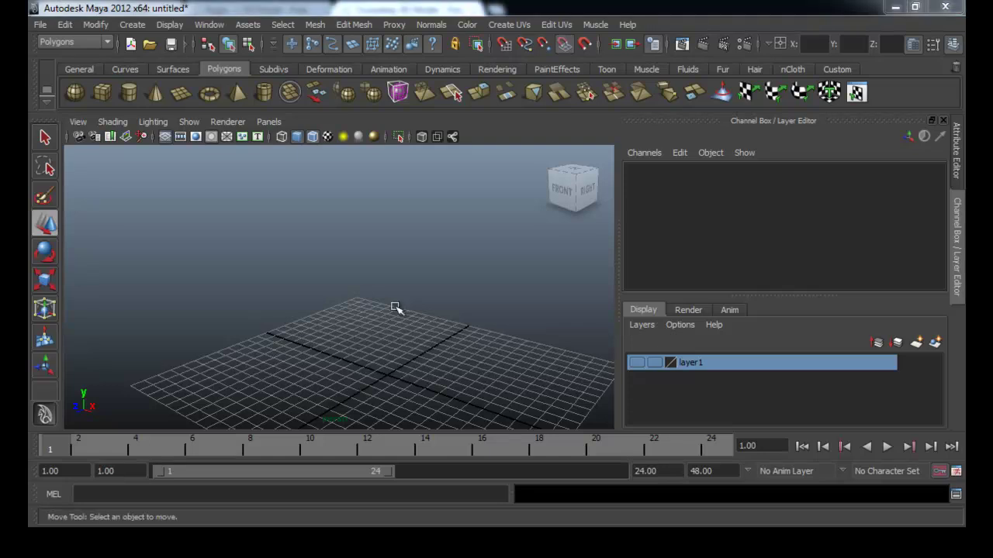
left_click(957, 273)
left_click(957, 273)
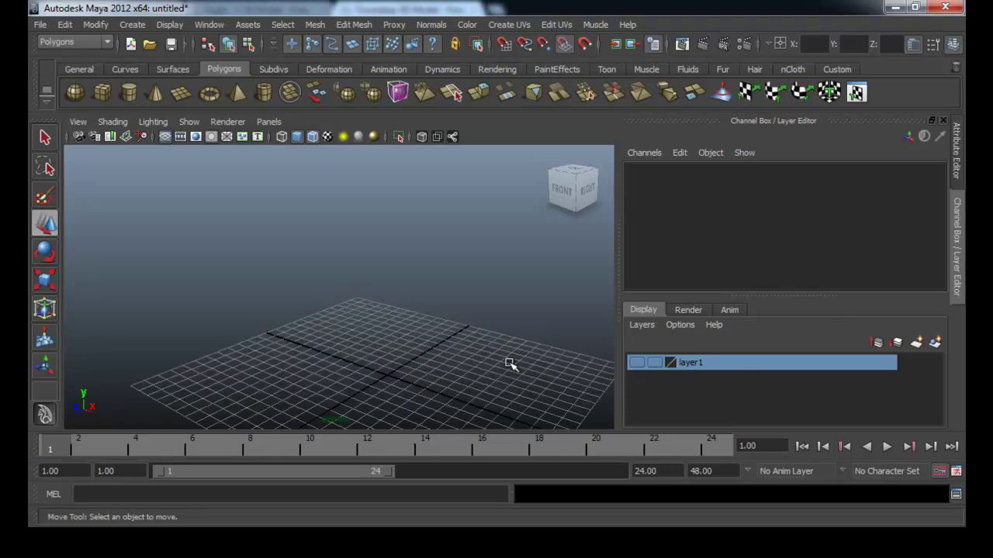
left_click(634, 363)
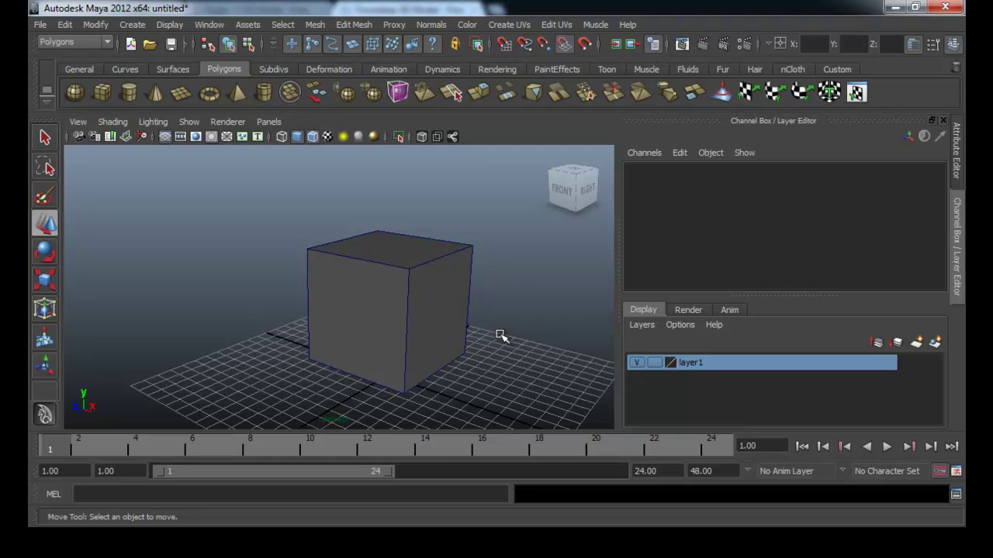
- Set layer1 to Template display mode and inspect the cube from several angles
left_click(656, 369)
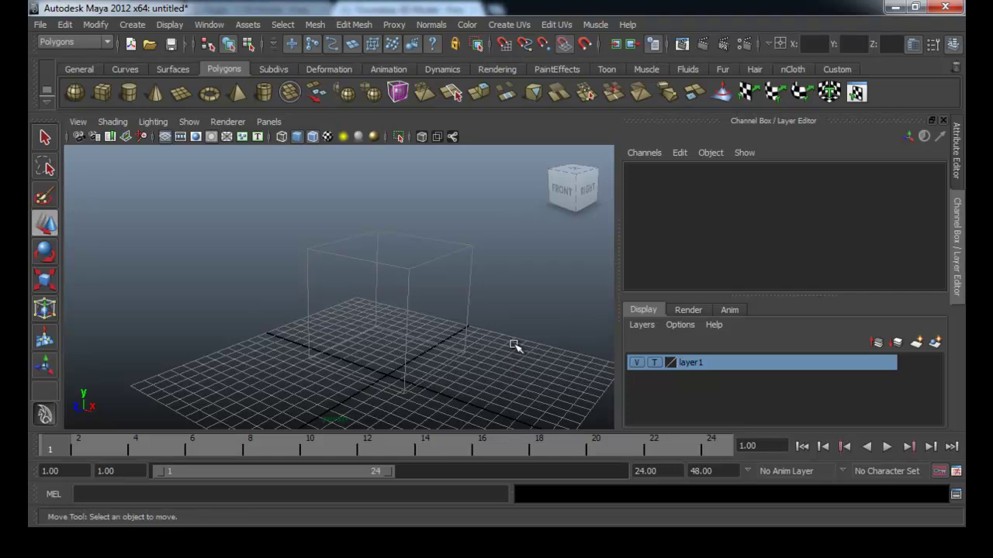
left_click_drag(465, 334, 430, 359, "alt")
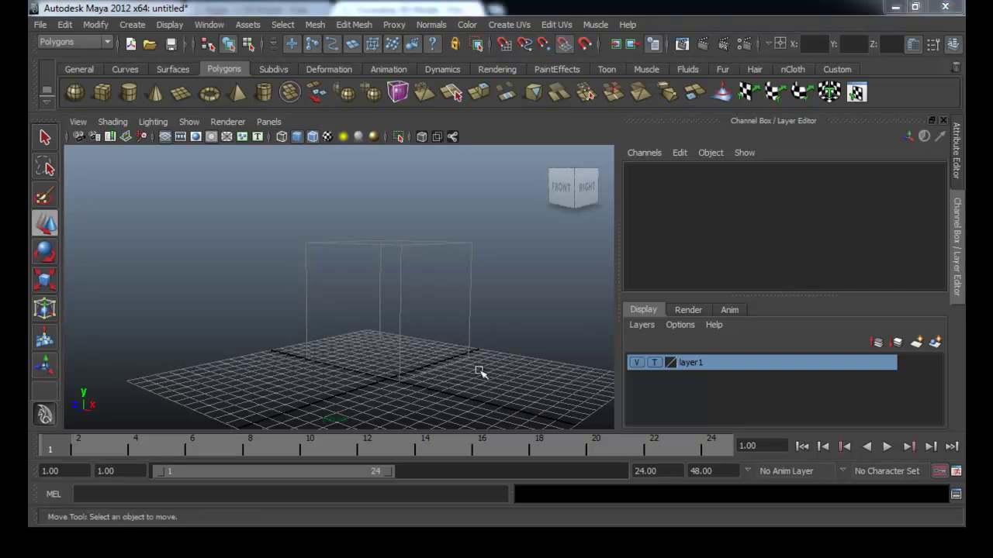
mouse_move(454, 304)
left_mouse_down("alt")
mouse_move(469, 337)
mouse_move(452, 318)
left_mouse_up("alt")
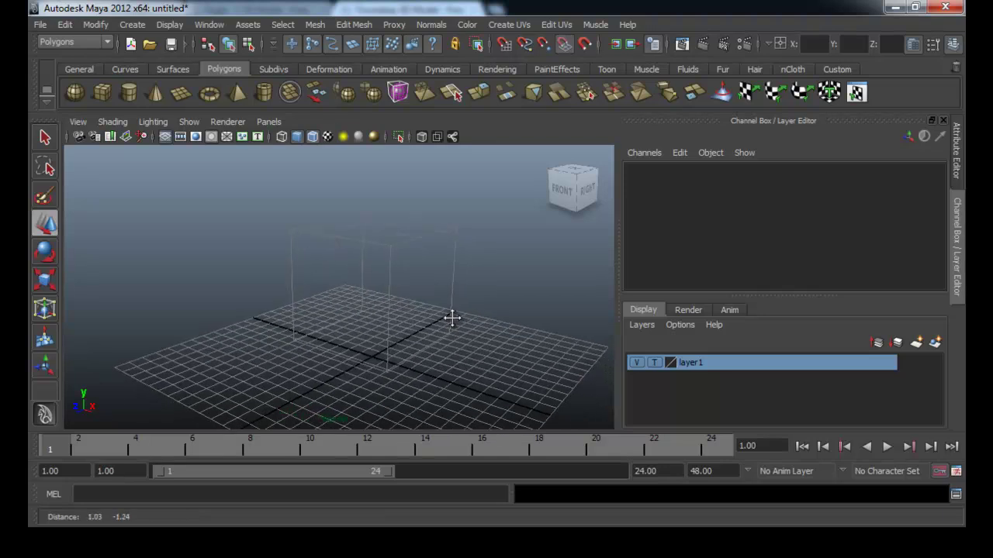
left_click_drag(380, 266, 409, 268, "alt")
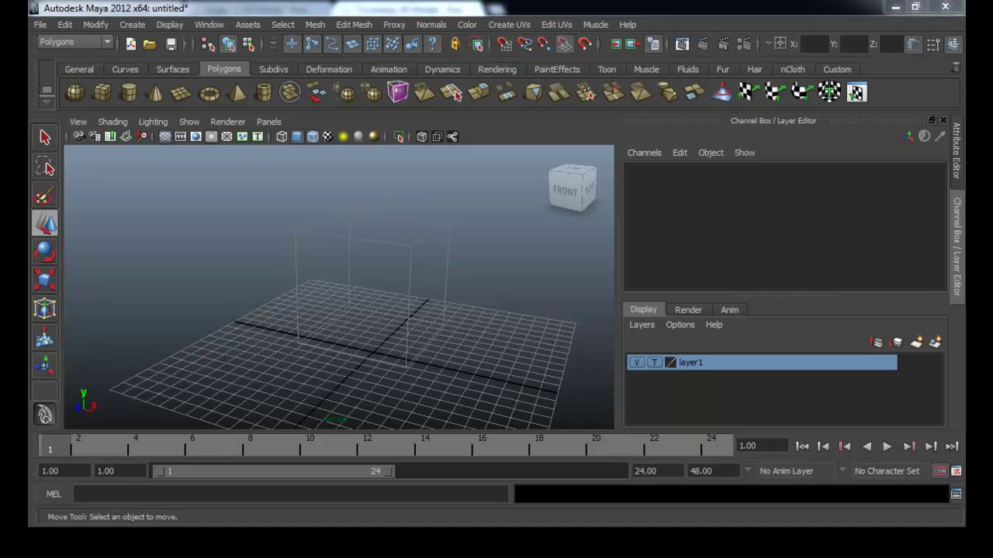
left_click_drag(465, 339, 427, 340, "alt")
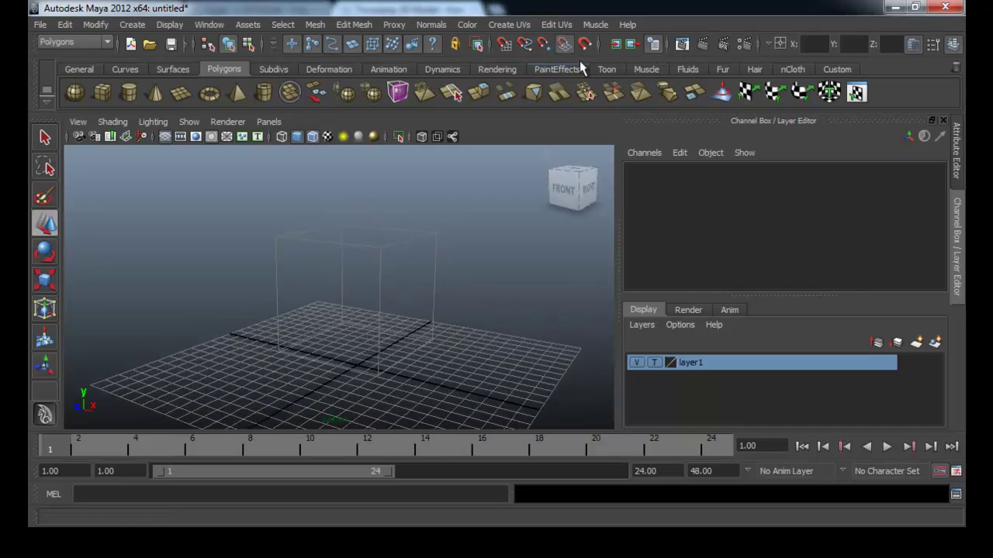
- Render the current frame with the cube's layer templated and close the Render View
left_click(698, 44)
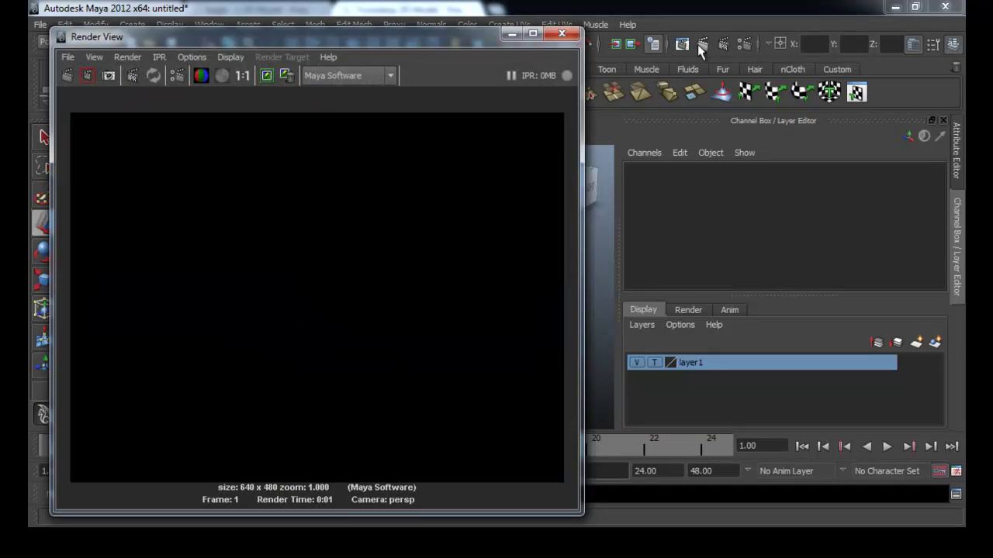
left_click(561, 34)
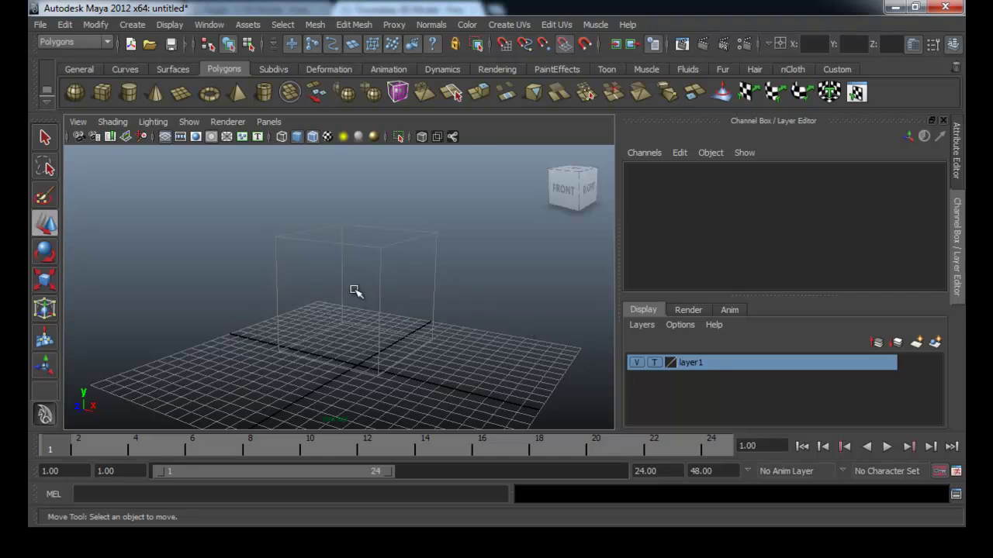
left_click_drag(354, 290, 375, 290, "alt")
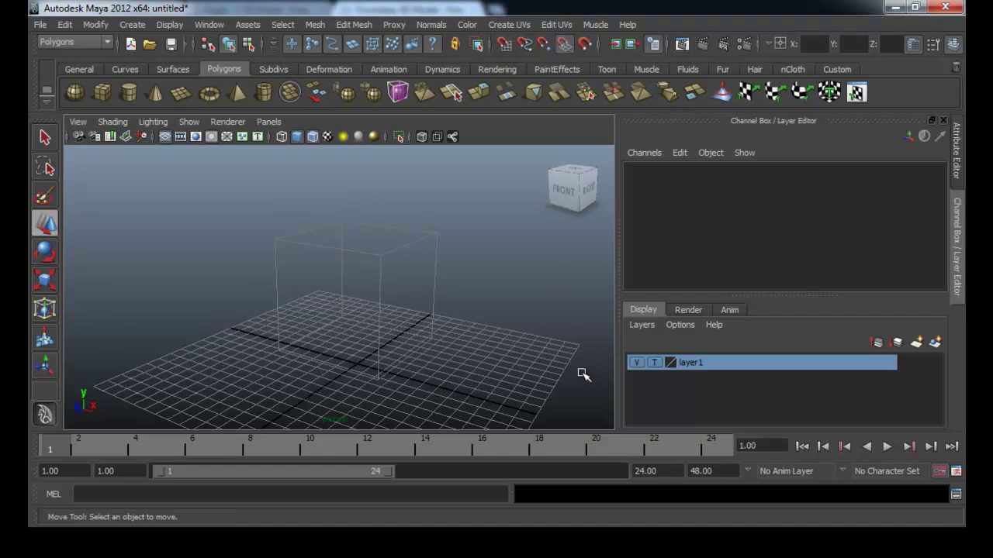
- Set layer1 to Reference mode and try to select the cube with a selection box
left_click(654, 363)
left_click_drag(437, 332, 420, 340, "alt")
left_click_drag(310, 243, 390, 301)
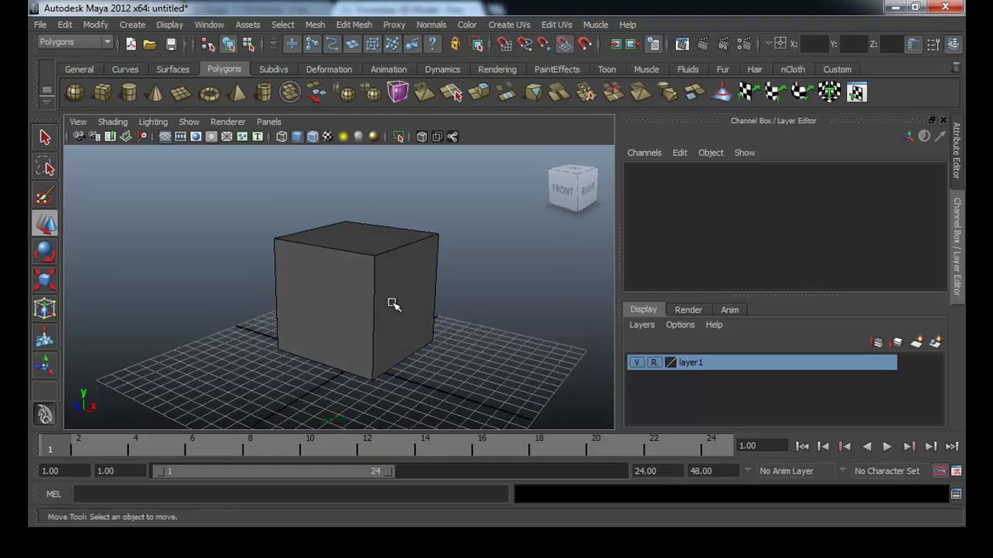
- Render the current frame with the cube's layer referenced, close the Render View and inspect the cube
left_click(705, 43)
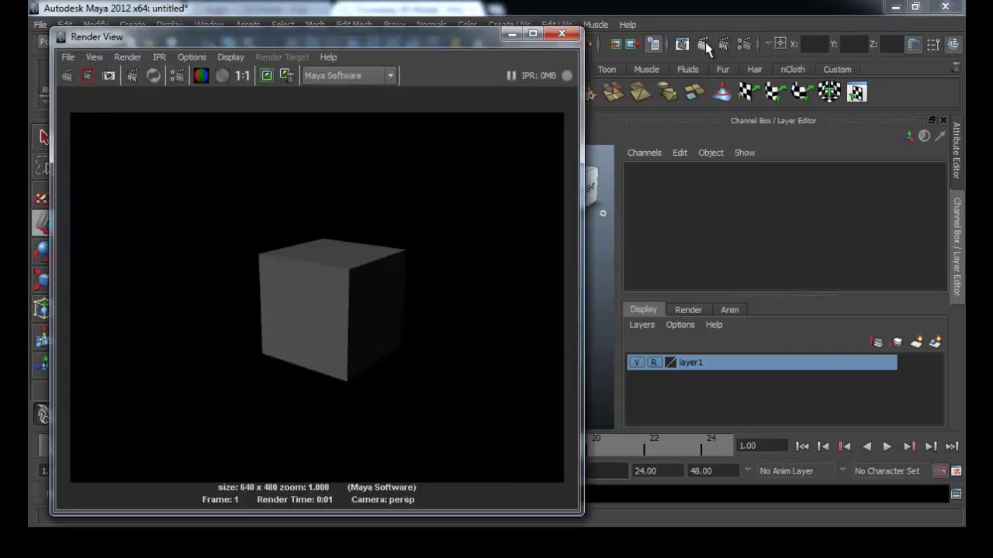
left_click(558, 36)
left_click_drag(501, 261, 411, 306, "alt")
left_click_drag(454, 335, 434, 337, "alt")
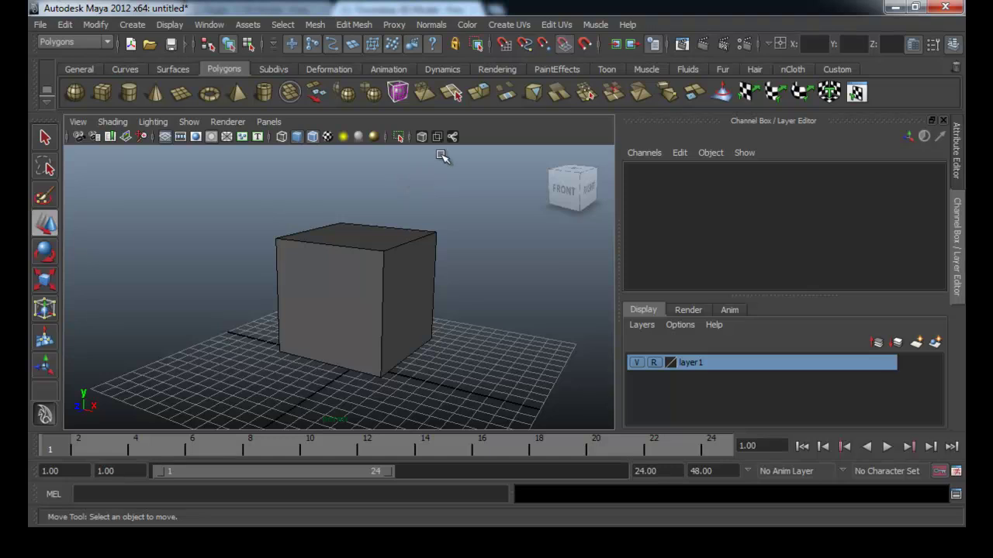
left_click_drag(412, 307, 380, 300, "alt")
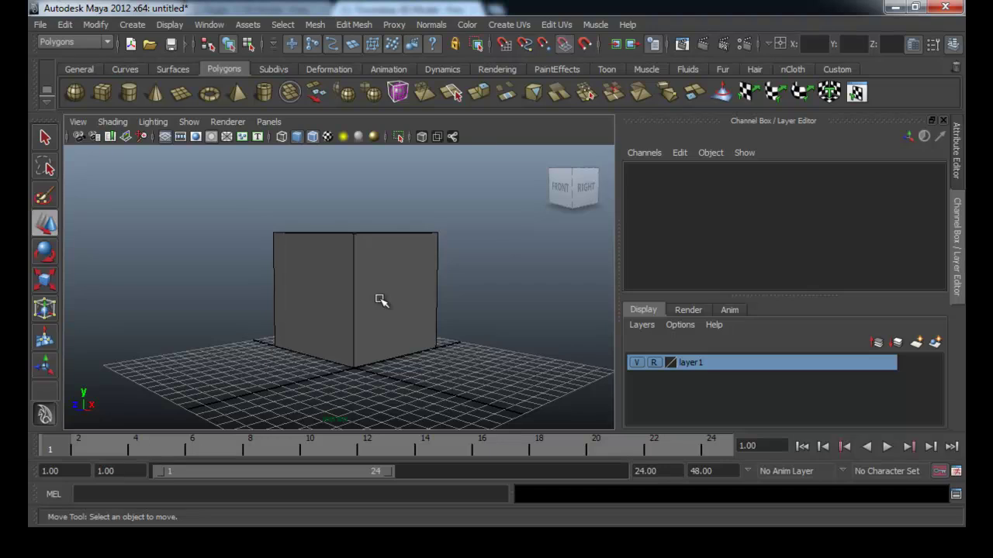
- Return layer1 to normal mode and select the cube
left_click(653, 365)
left_click_drag(297, 339, 554, 399, "alt")
left_click(370, 317)
- Switch layer1 back to Reference mode and try to select the cube
left_click(655, 365)
left_click(655, 365)
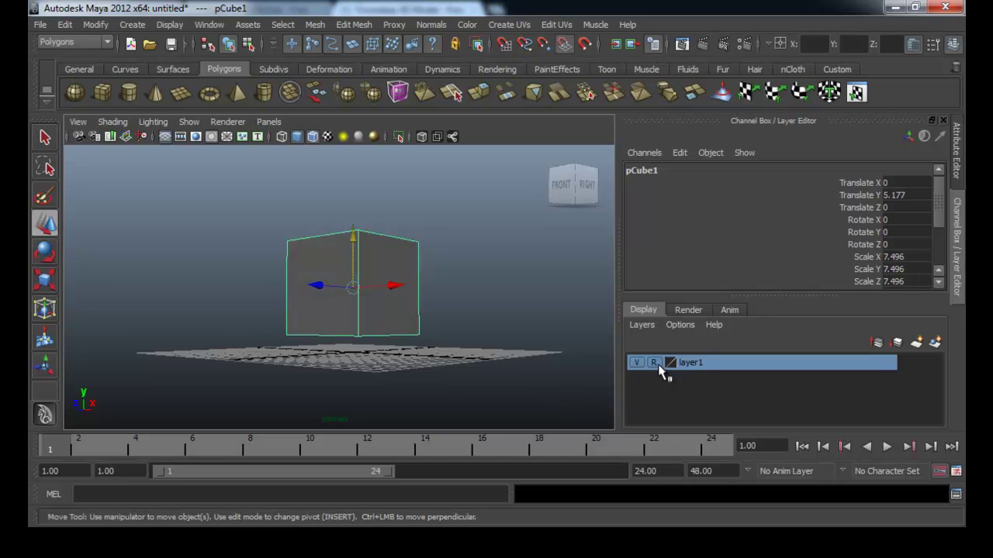
left_click_drag(486, 343, 480, 367, "alt")
left_click(438, 328)
- Create a polygon plane, raise it above the cube to about 10.18 in Y and scale it uniformly to about 4.9
right_click_drag(444, 331, 493, 338, "alt")
left_click_drag(487, 333, 446, 349, "alt")
left_click(186, 93)
left_click_drag(354, 321, 350, 164)
right_click_drag(418, 232, 370, 270, "alt")
key("r")
left_click_drag(332, 253, 405, 231)
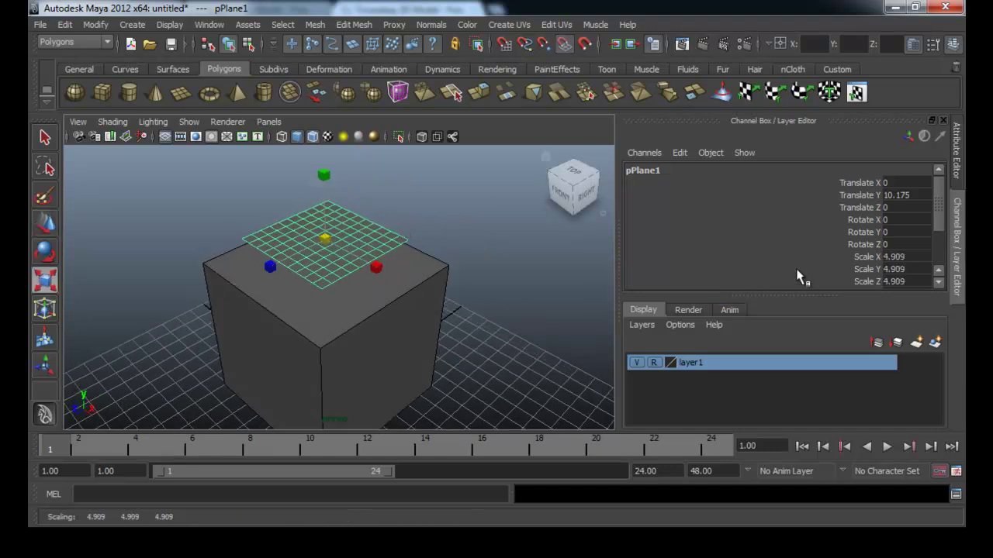
- Set the plane's Subdivisions Width and Subdivisions Height to 1
scroll(767, 278, "down", 3)
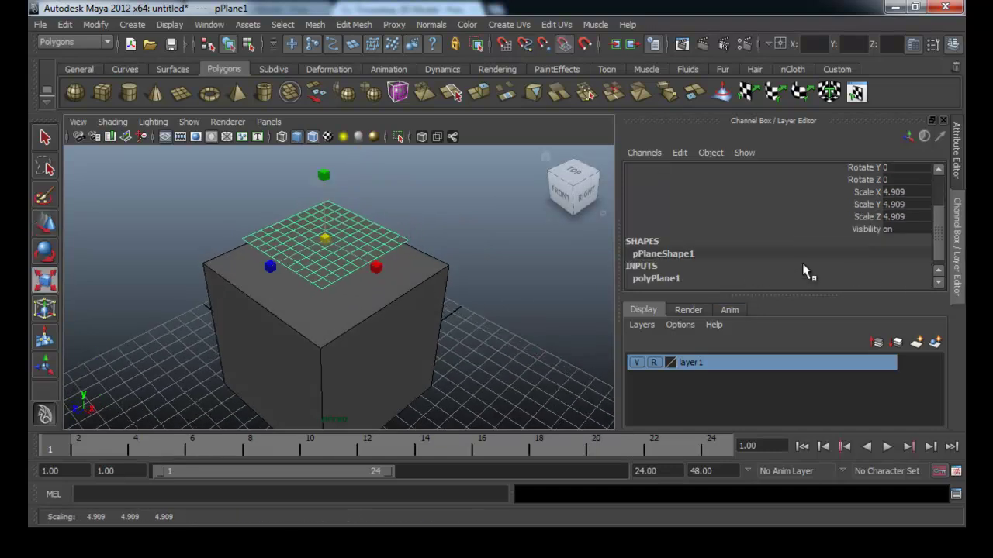
left_click(667, 284)
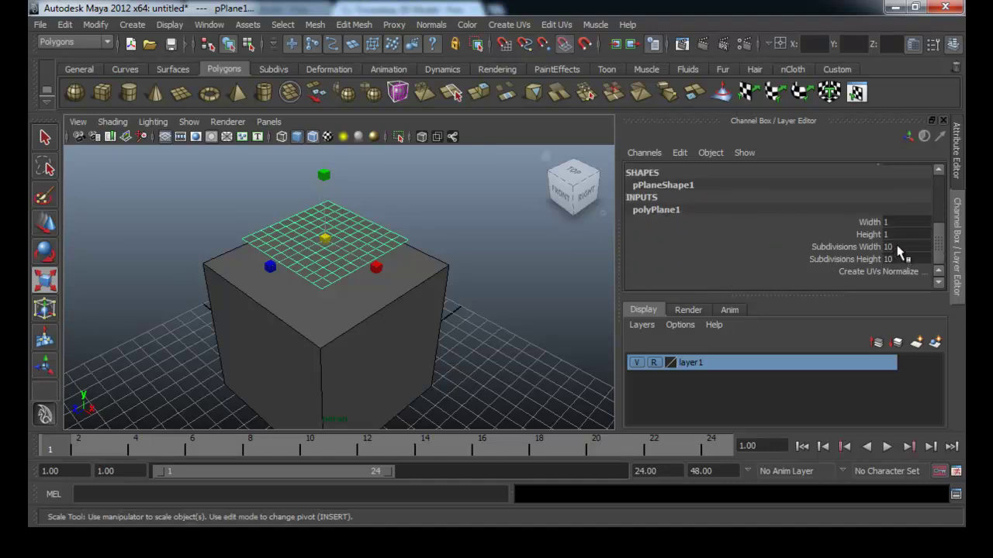
left_click_drag(898, 248, 901, 259)
type("1")
key("Return")
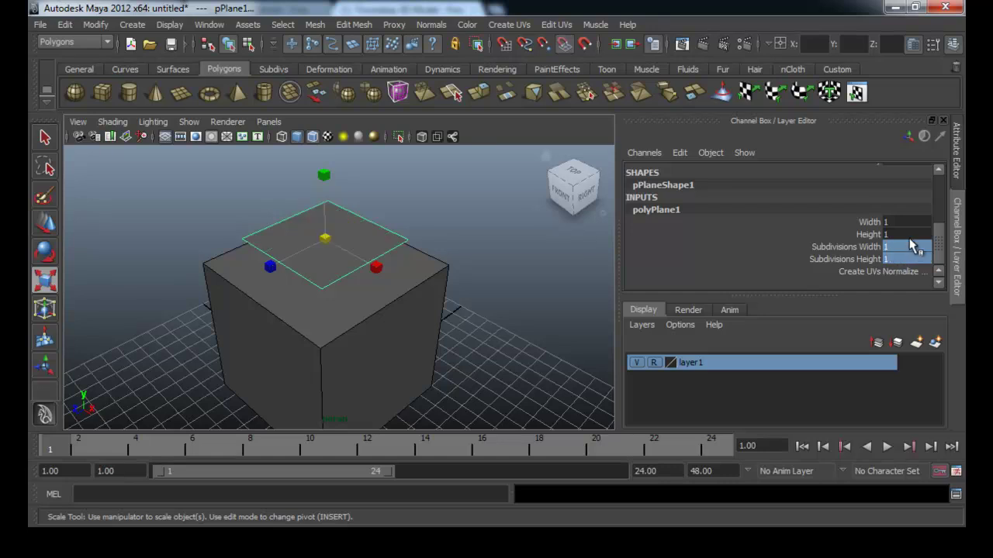
left_click(857, 260)
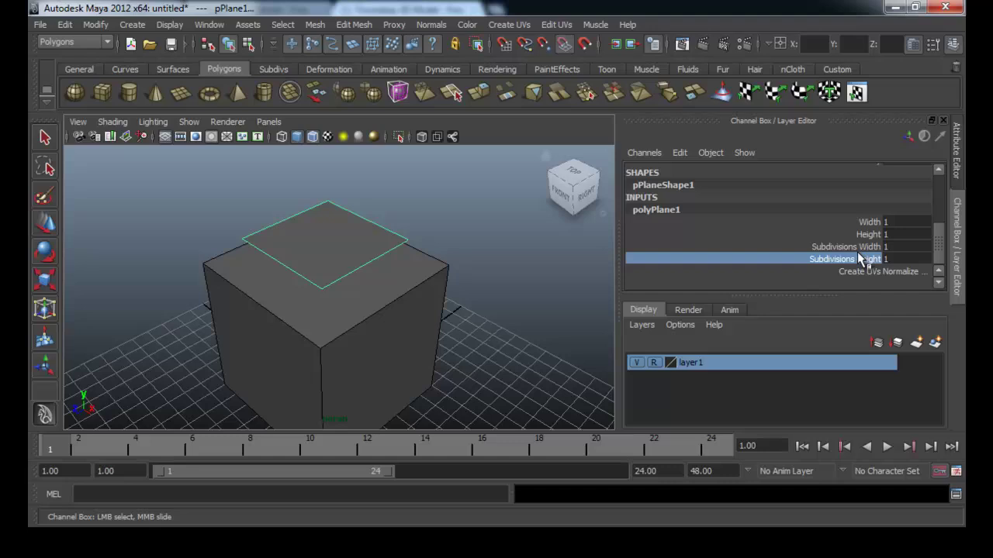
left_click_drag(900, 248, 901, 259)
left_click(902, 259)
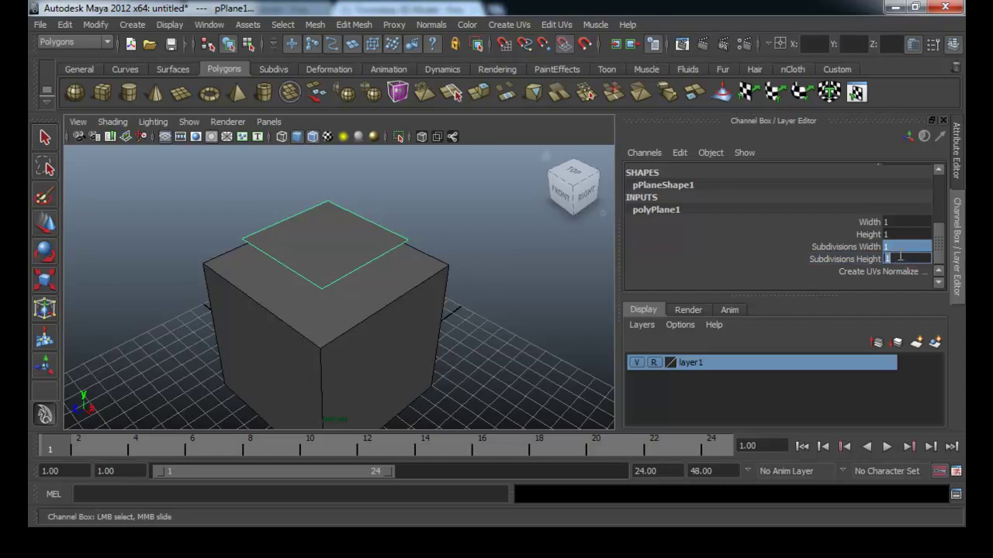
key("Return")
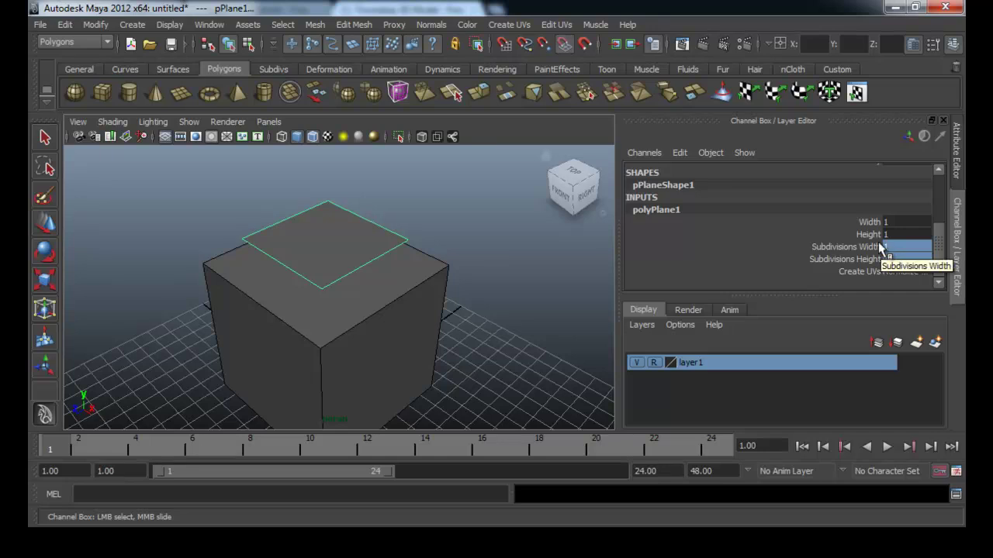
key("r")
left_click(460, 292)
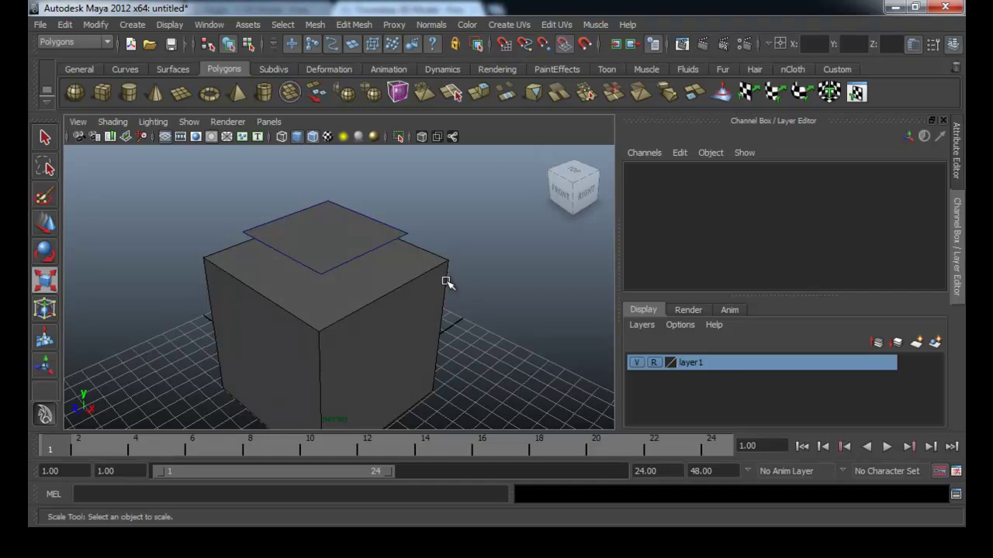
mouse_move(446, 281)
left_mouse_down("alt")
mouse_move(441, 295)
mouse_move(453, 289)
left_mouse_up("alt")
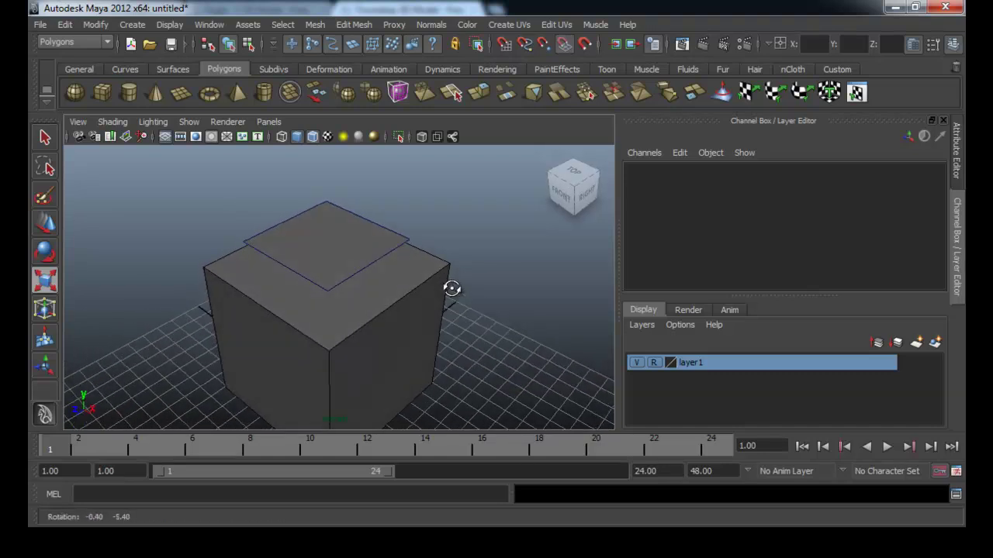
- Switch the plane to vertex mode and snap its +X/-Z vertex onto the matching top corner of the cube
left_click(328, 240)
right_click(374, 245)
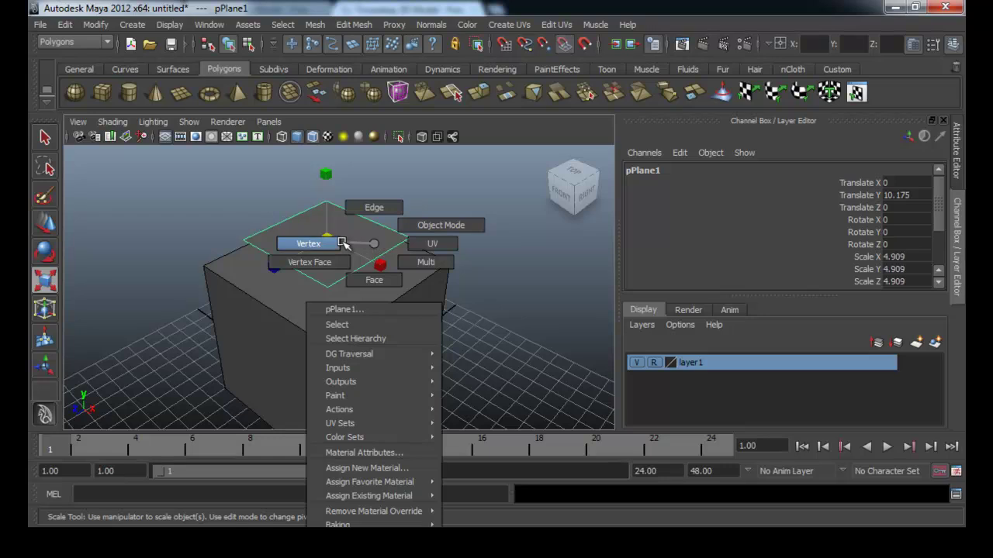
left_click(307, 244)
left_click(409, 236)
left_click_drag(488, 265, 421, 284, "alt")
key("w")
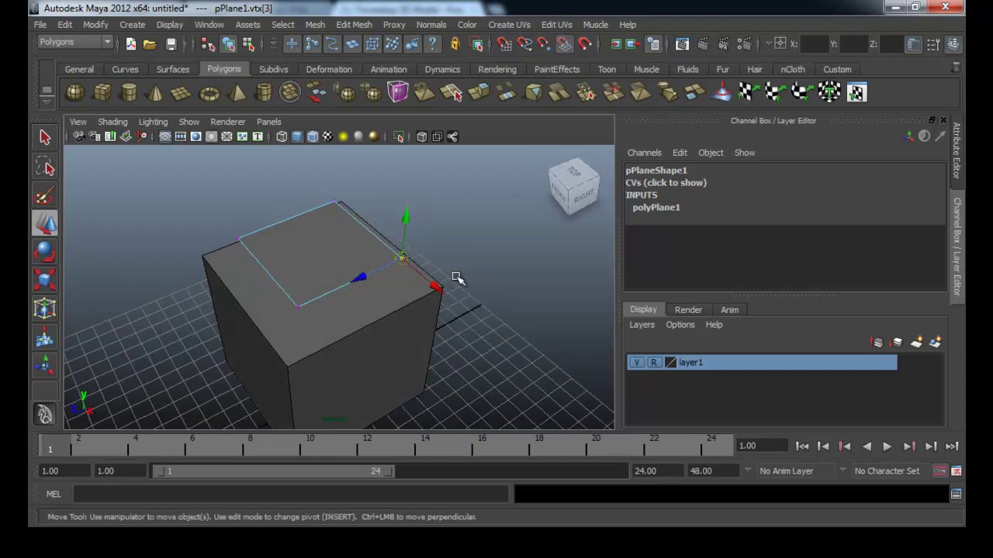
left_click(401, 253)
left_click_drag(484, 308, 368, 344, "alt")
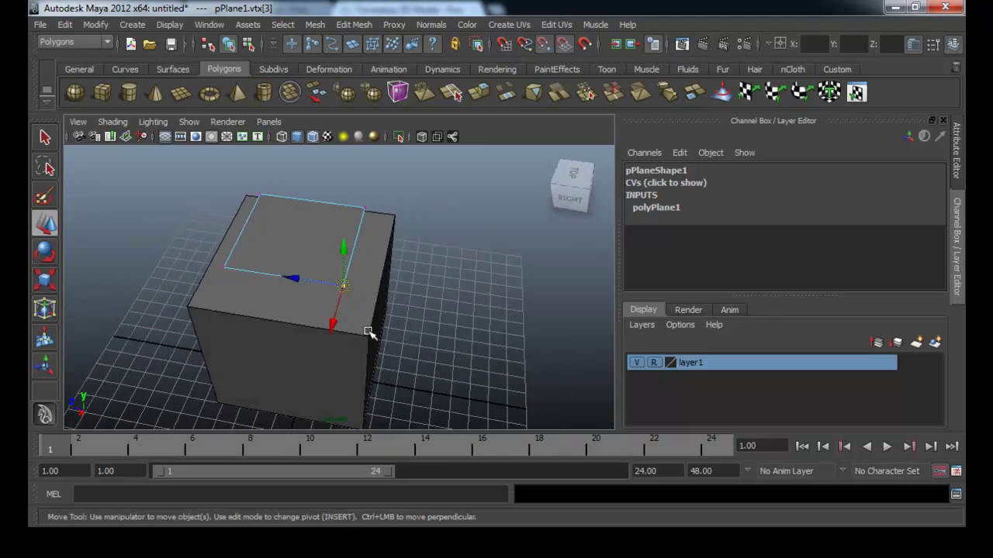
middle_click_drag(368, 339, 398, 335)
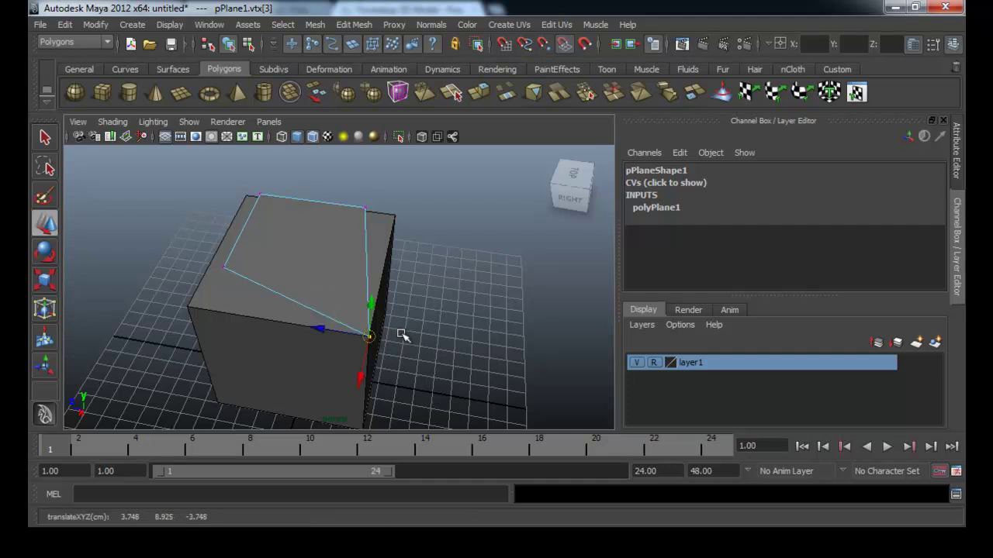
- Snap the plane's +X/+Z vertex onto the matching top corner of the cube
left_click_drag(363, 345, 383, 346, "alt")
left_click(234, 276)
left_click_drag(236, 283, 284, 317, "alt")
middle_click_drag(242, 348, 180, 380)
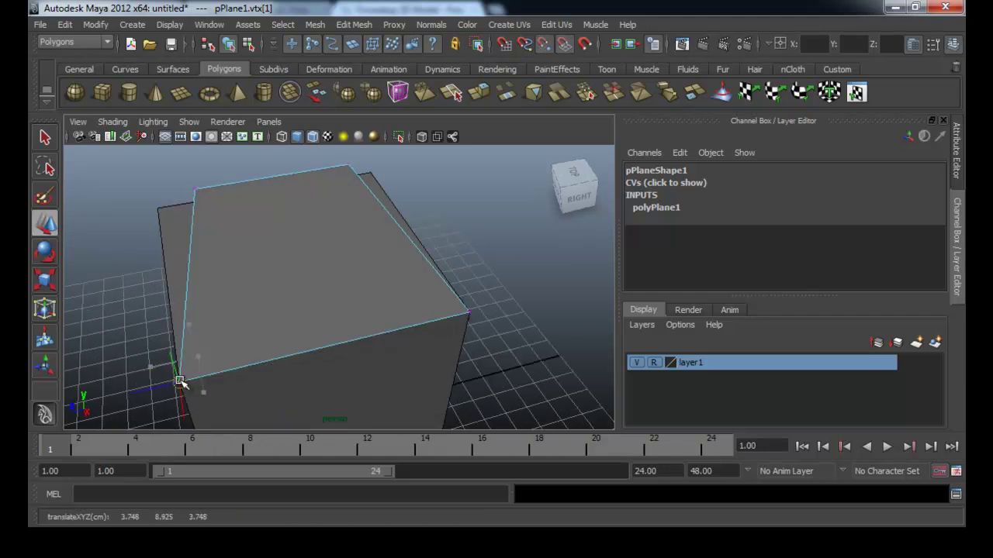
- Snap the plane's -X/+Z vertex onto the matching top corner of the cube
left_click_drag(226, 369, 222, 243, "alt")
left_click(248, 250)
left_click_drag(230, 294, 240, 303, "alt")
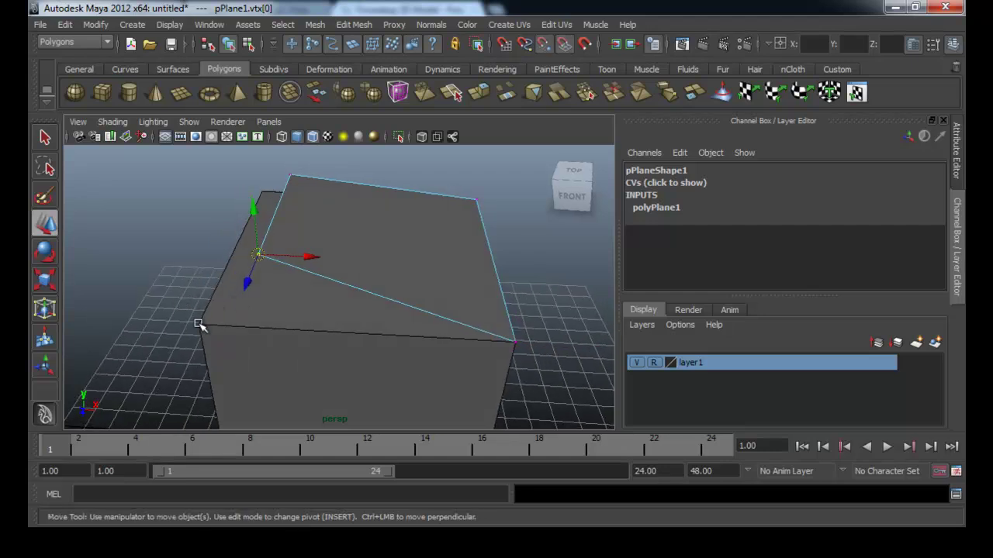
middle_click_drag(198, 324, 197, 327)
- Snap the plane's remaining -X/-Z vertex onto the last free top corner of the cube
left_click_drag(198, 313, 303, 217, "alt")
left_click(282, 194)
left_click(298, 209)
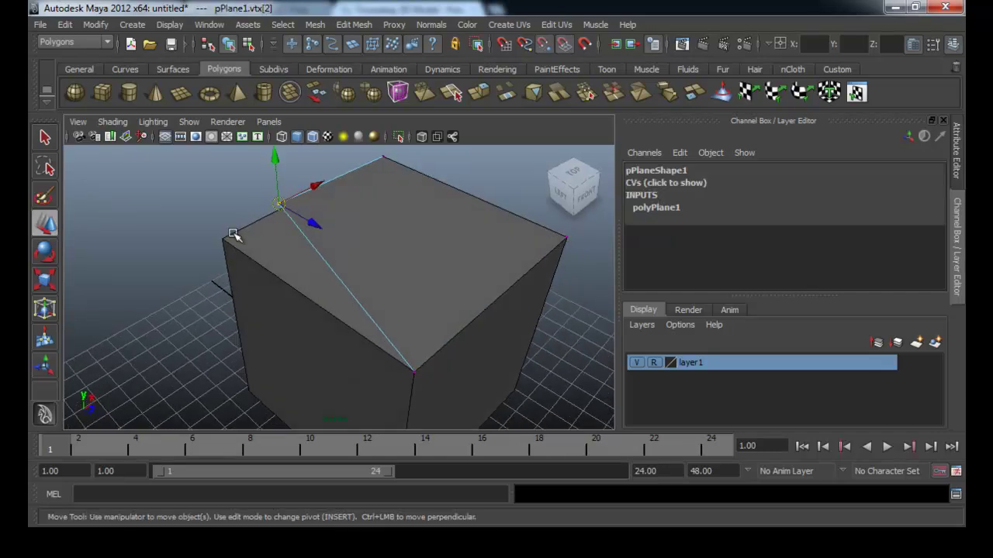
middle_click_drag(224, 241, 226, 240)
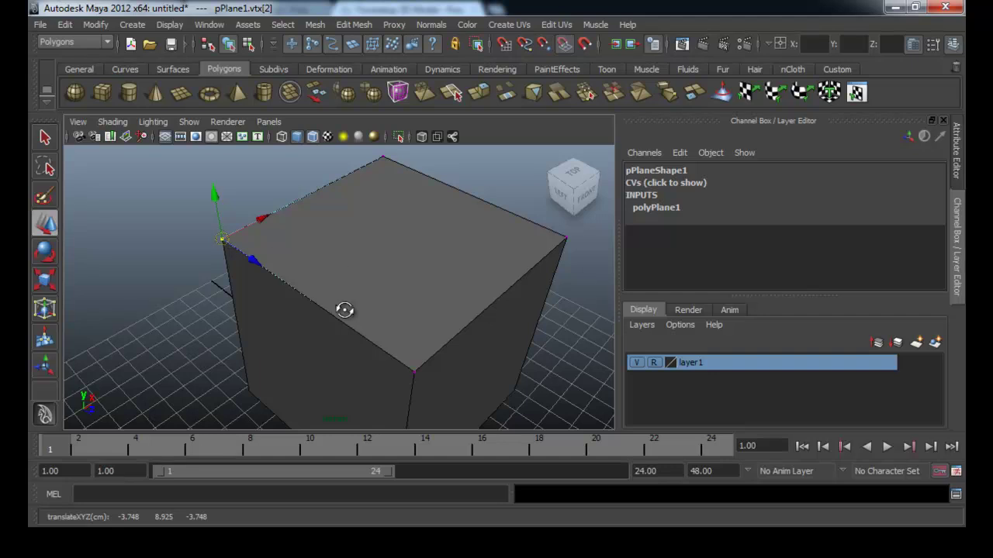
left_click_drag(345, 310, 374, 295, "alt")
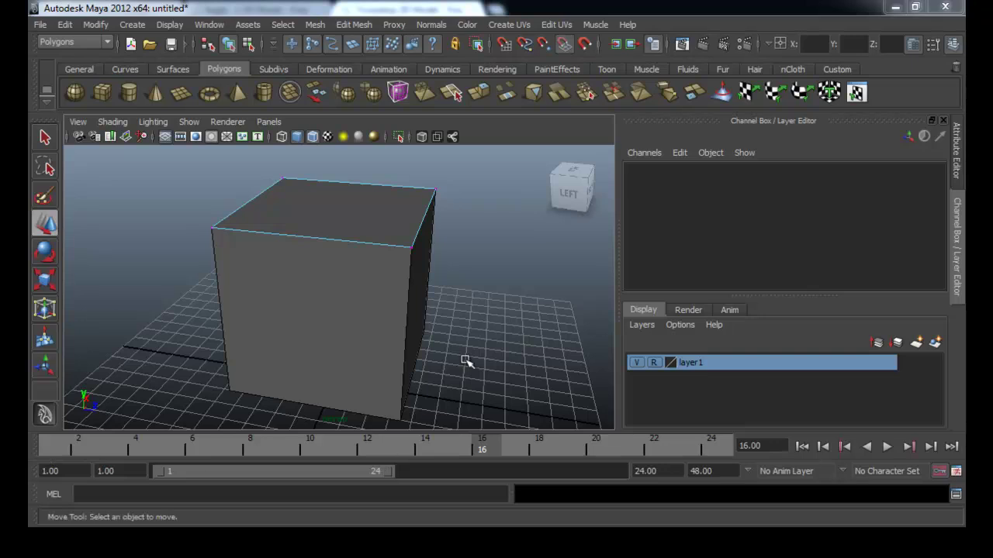
- Switch the plane to edge mode and extrude its edge above the cube's left (-X) face outward
left_click_drag(374, 231, 350, 233, "alt")
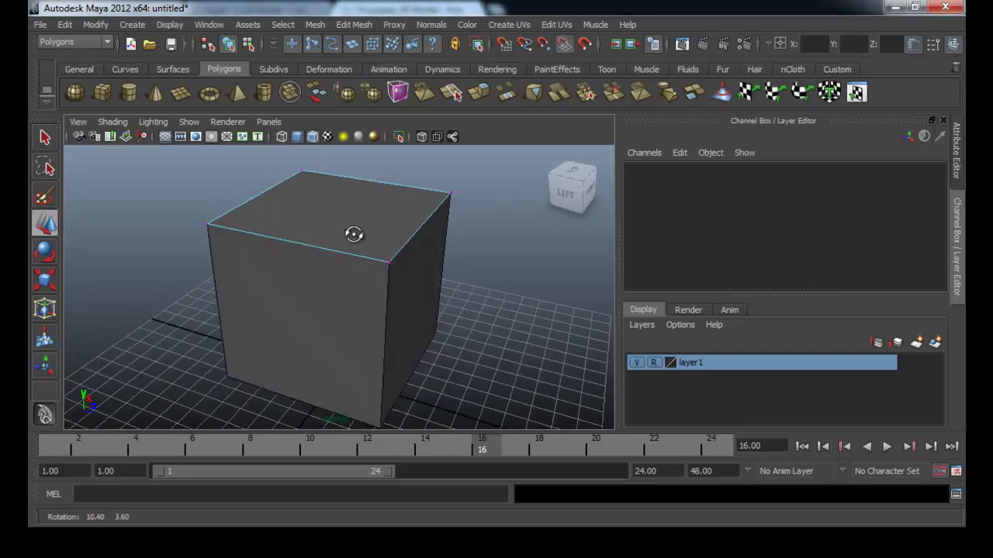
right_click_drag(353, 229, 355, 199)
left_click_drag(376, 232, 446, 265, "alt")
left_click(318, 267)
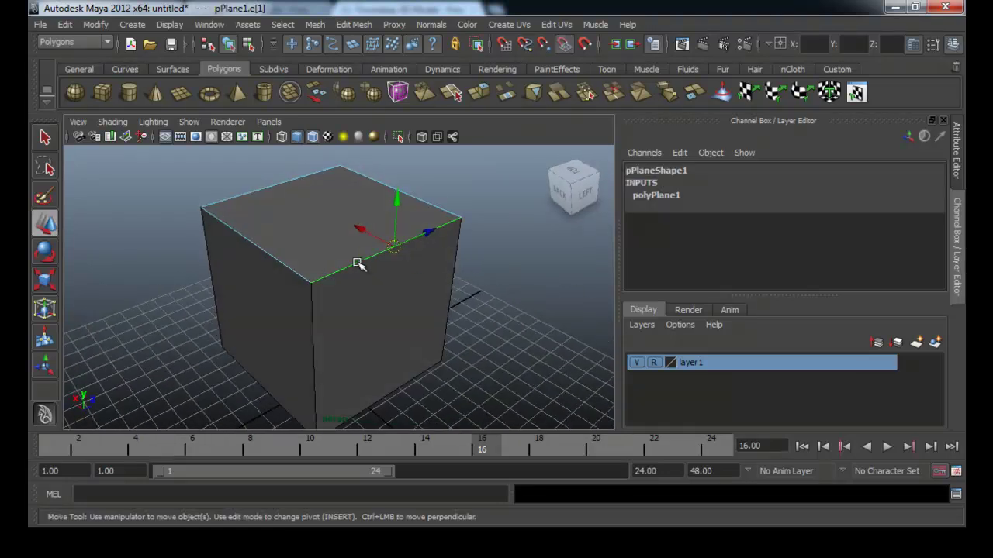
left_click(299, 271)
left_click(344, 268)
left_click_drag(439, 325, 416, 310, "alt")
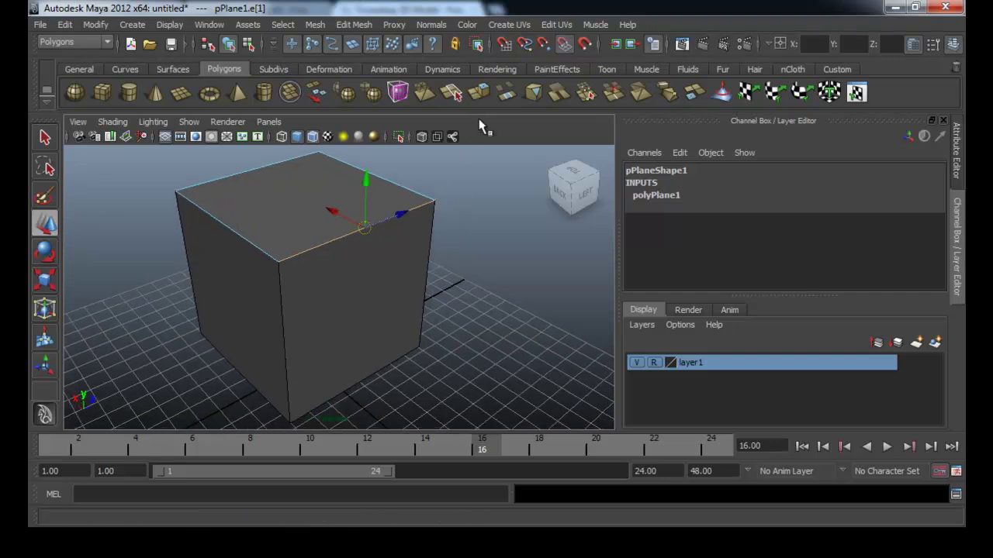
left_click(479, 93)
left_click_drag(401, 244, 443, 310)
key("t")
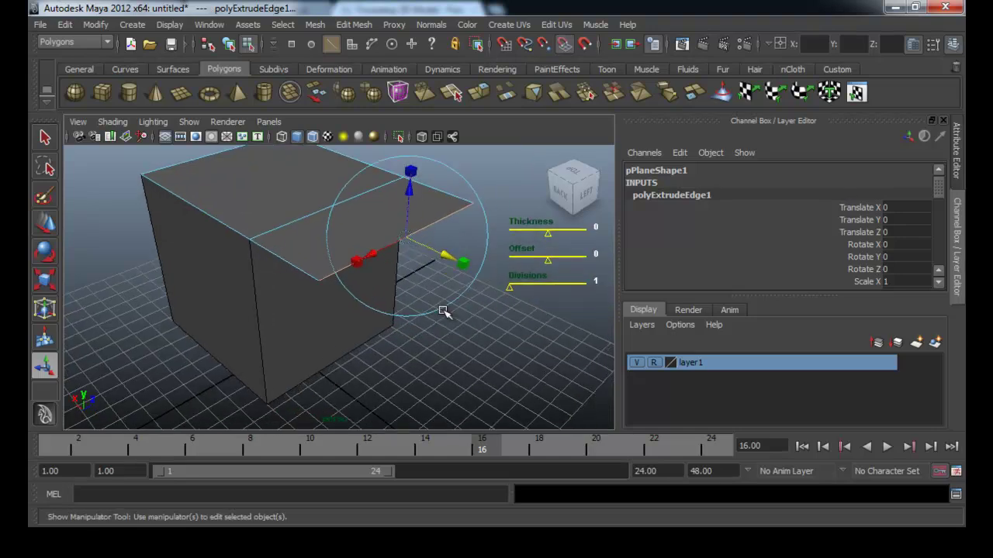
- Snap the two outer vertices of the extruded left flap onto the bottom corners of the cube's left face
right_click_drag(301, 246, 264, 247)
left_click(474, 205)
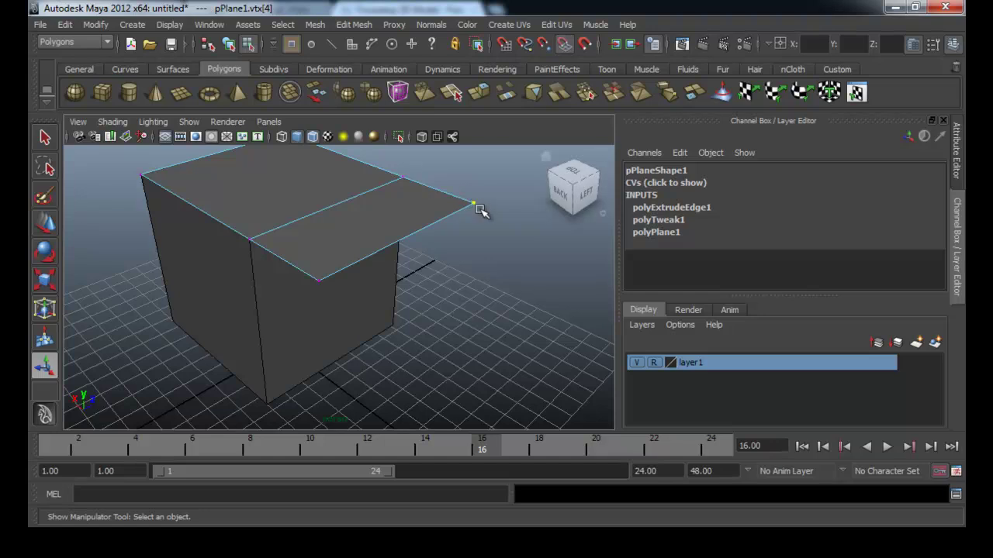
left_click_drag(484, 302, 464, 300, "alt")
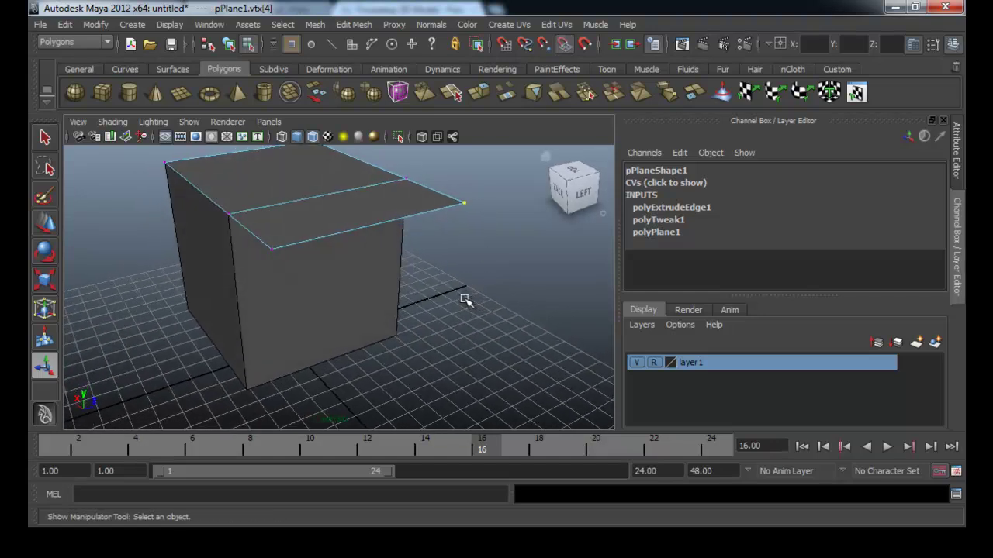
key("w")
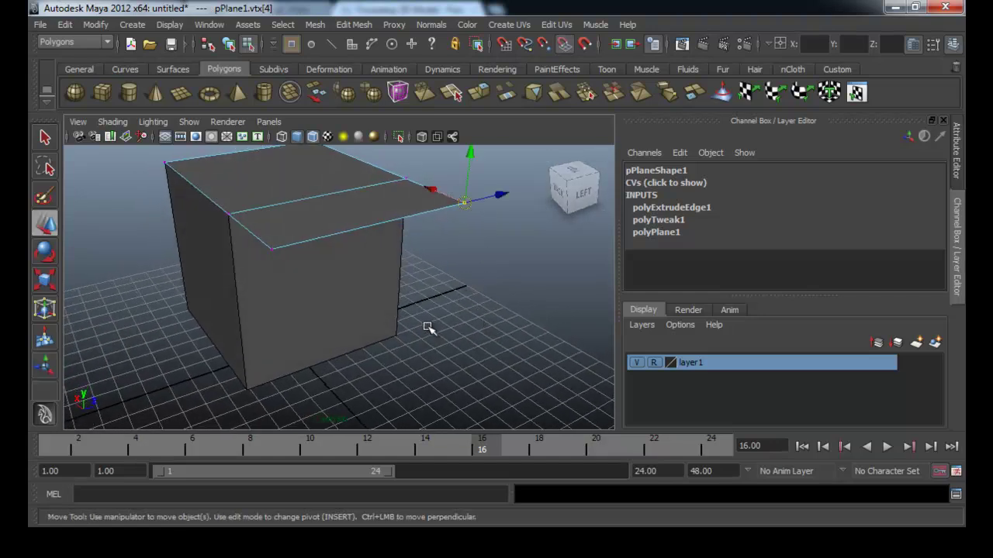
middle_click_drag(395, 337, 398, 339)
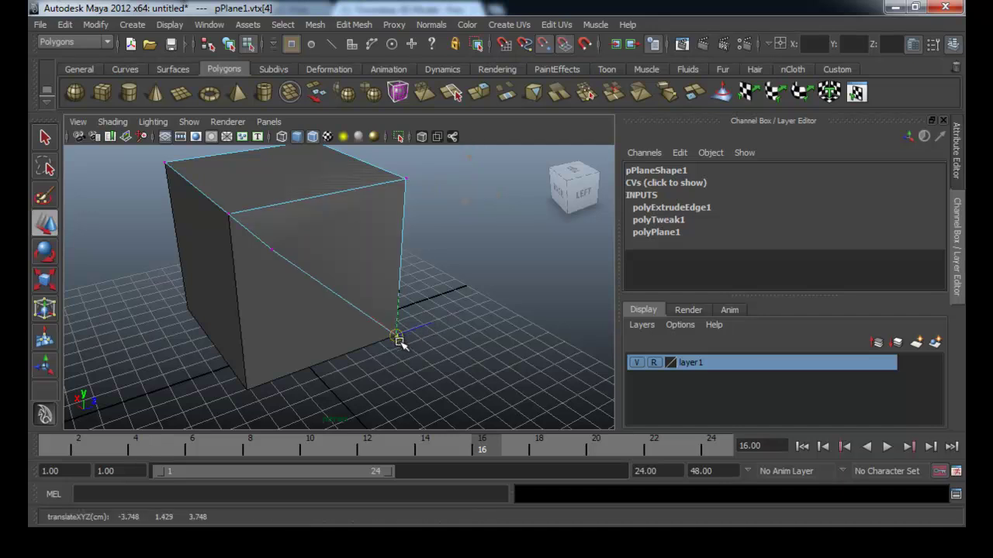
left_click(273, 250)
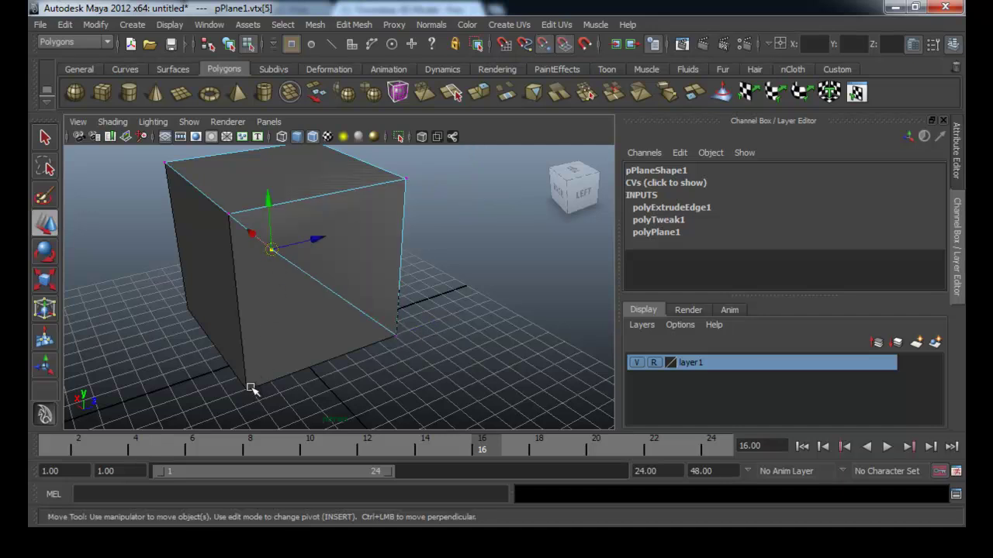
middle_click_drag(250, 389, 247, 391)
left_click_drag(358, 373, 283, 369, "alt")
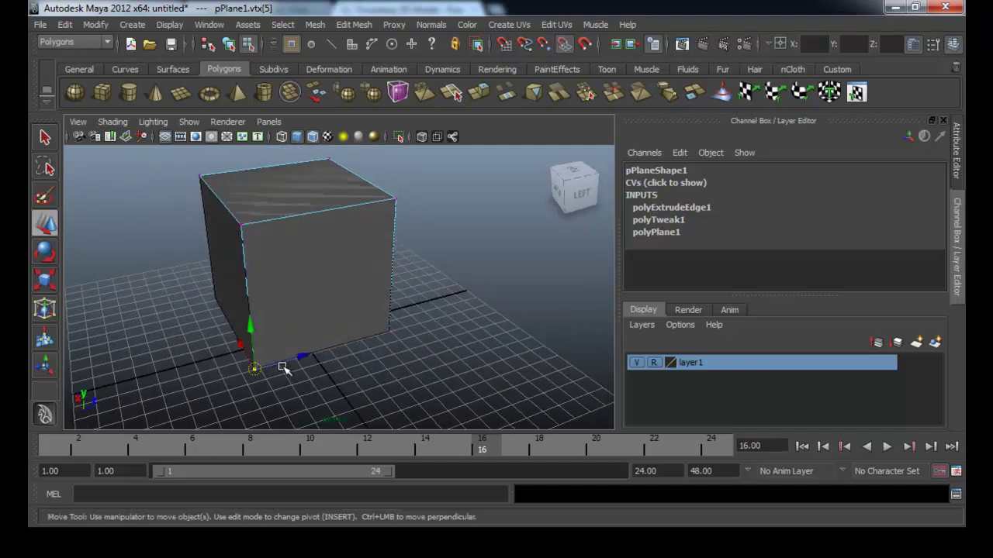
left_click_drag(271, 358, 321, 354, "alt")
middle_click_drag(321, 355, 356, 366, "alt")
mouse_move(355, 365)
left_mouse_down("alt")
mouse_move(355, 350)
mouse_move(365, 354)
mouse_move(354, 355)
left_mouse_up("alt")
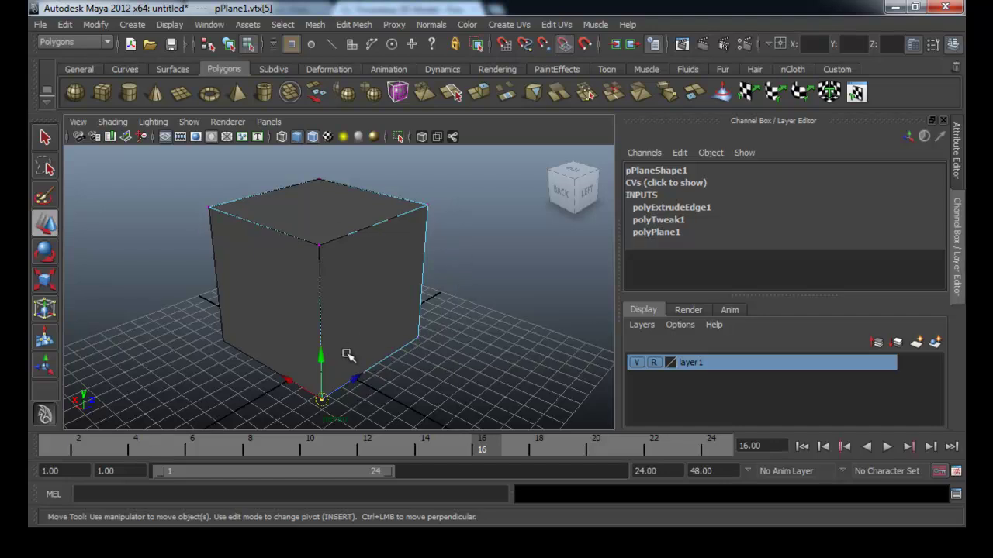
left_click_drag(339, 365, 369, 350, "alt")
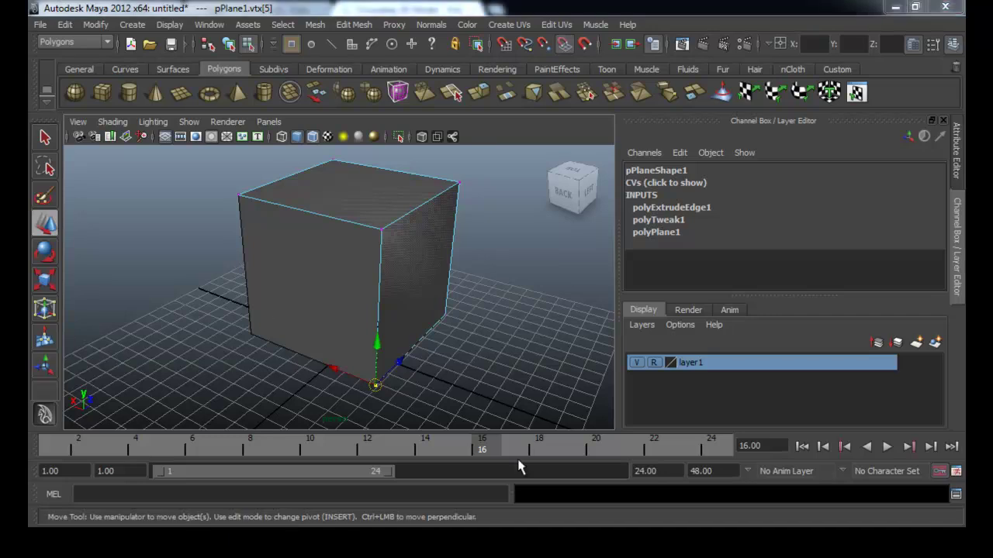
- Return to edge mode and extrude the plane's top edge above the cube's back (-Z) face outward
left_click_drag(368, 256, 368, 251, "alt")
right_click_drag(361, 209, 361, 175)
left_click(339, 221)
left_click_drag(346, 266, 323, 290, "alt")
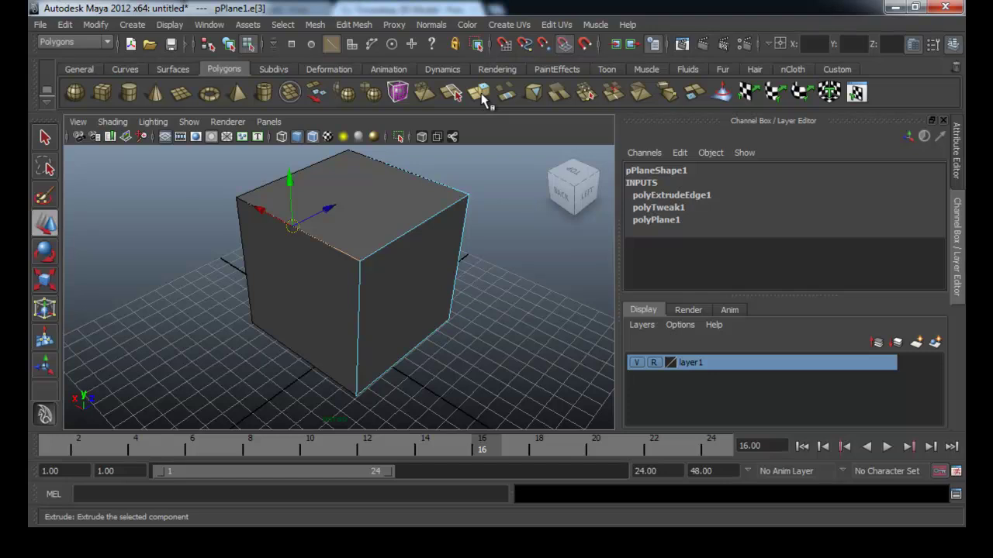
left_click(480, 95)
left_click_drag(259, 248, 337, 249)
- Snap the two outer vertices of the extruded back flap onto the bottom corners of the cube's back face
right_click(326, 246)
left_click(271, 247)
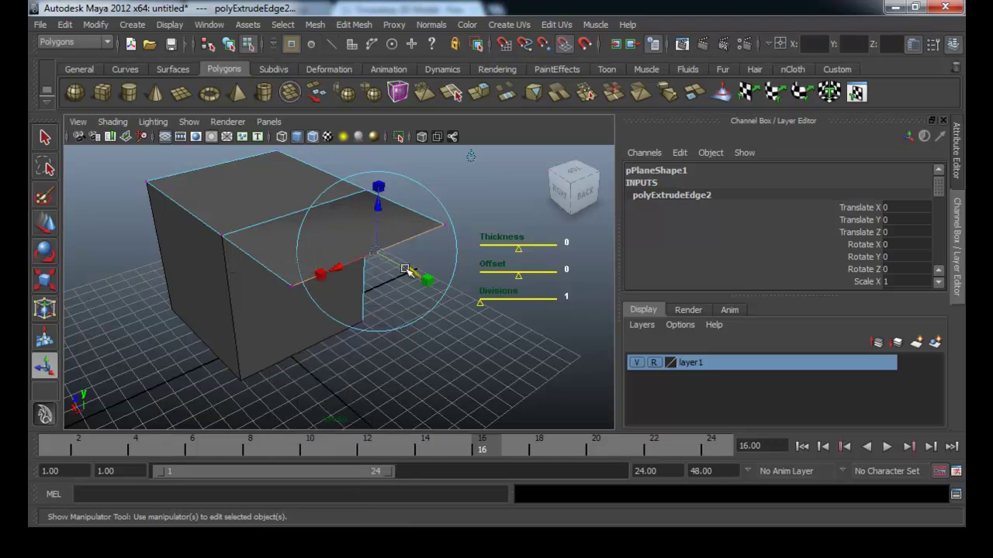
left_click(444, 227)
left_click_drag(444, 254, 437, 230, "alt")
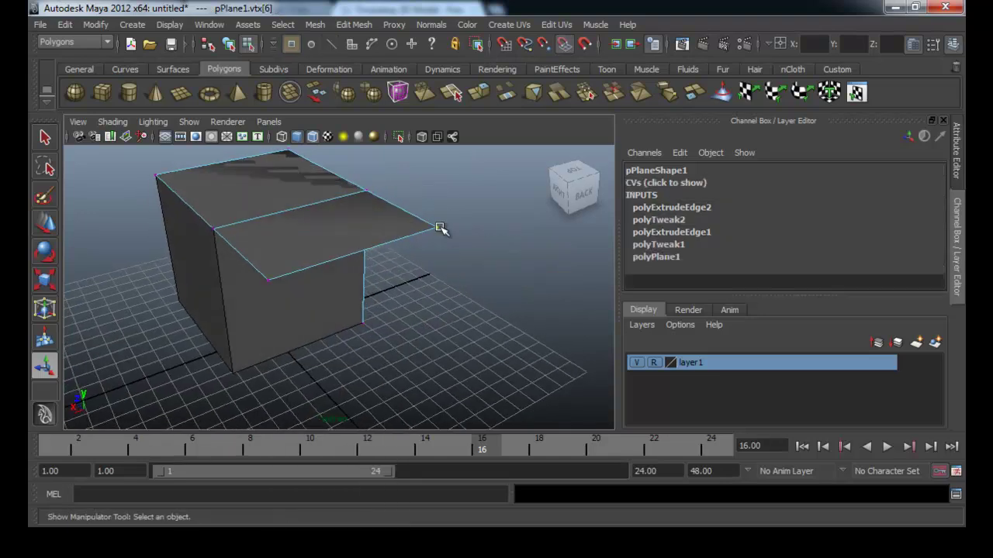
key("w")
key("v")
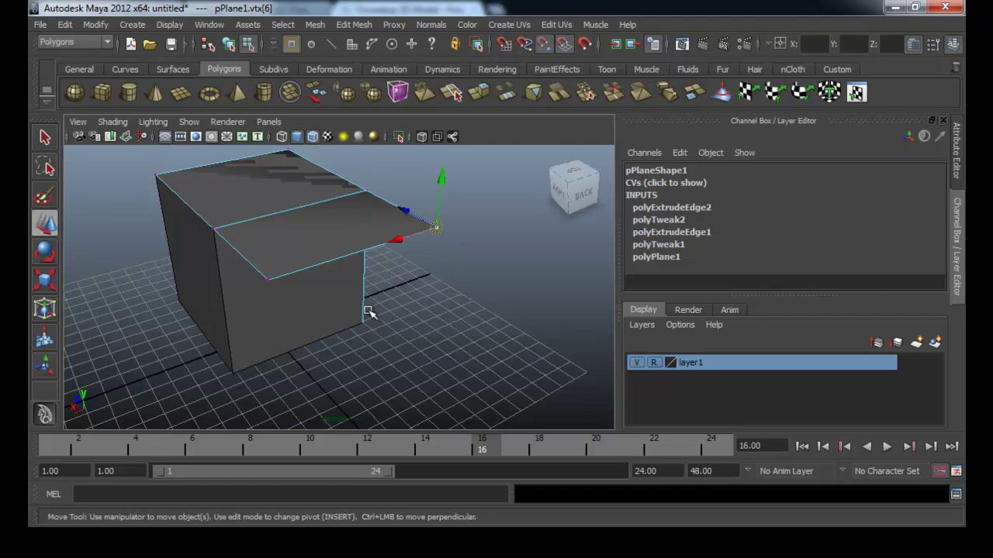
middle_click_drag(365, 326, 364, 321)
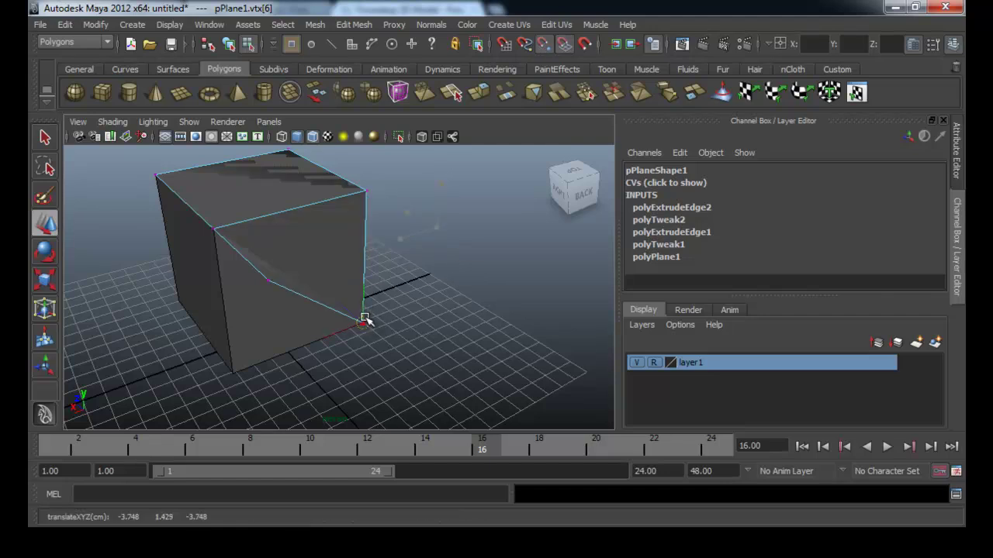
left_click(268, 280)
left_click(267, 280)
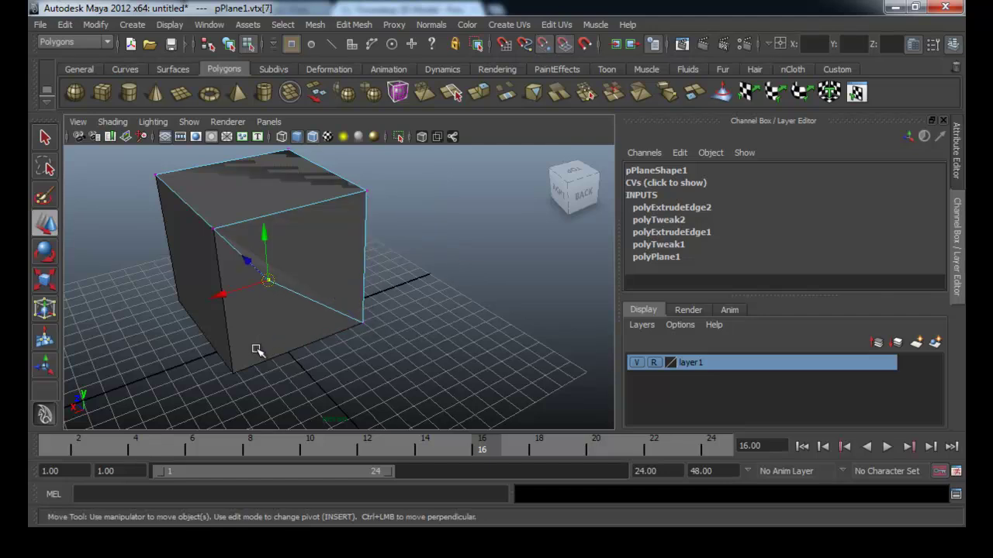
middle_click_drag(237, 370, 233, 377)
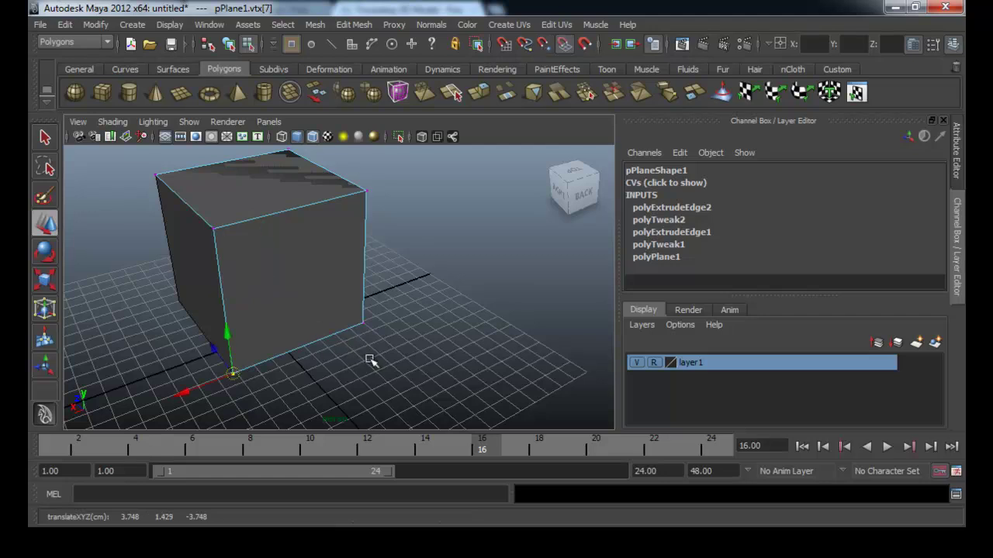
left_click_drag(363, 363, 411, 355, "alt")
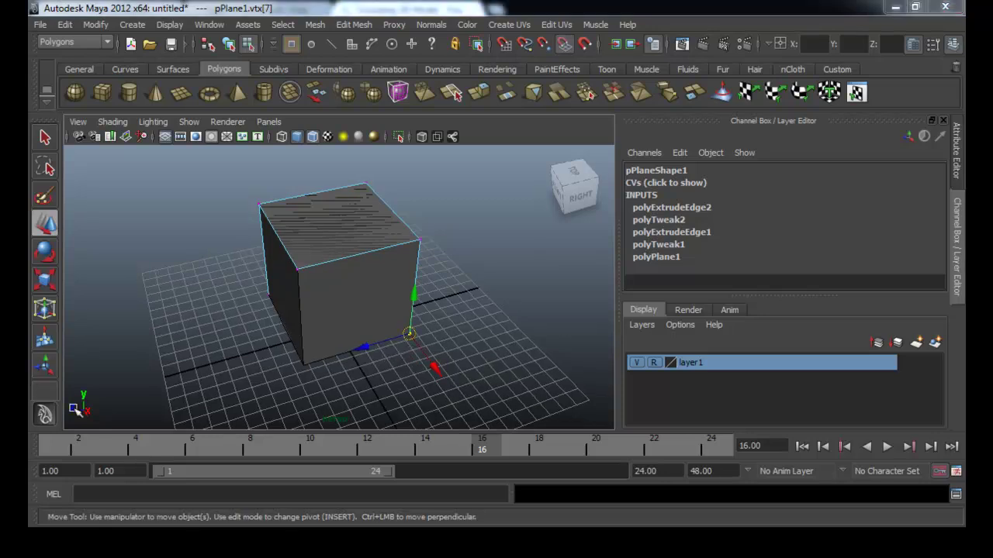
- Return to edge mode and extrude the plane's two remaining top edges, above the cube's right and front faces, outward
mouse_move(483, 328)
left_mouse_down("alt")
mouse_move(471, 316)
mouse_move(479, 318)
left_mouse_up("alt")
right_click_drag(350, 200, 355, 174)
left_click_drag(383, 201, 423, 166, "alt")
left_click(449, 203)
left_click(355, 24)
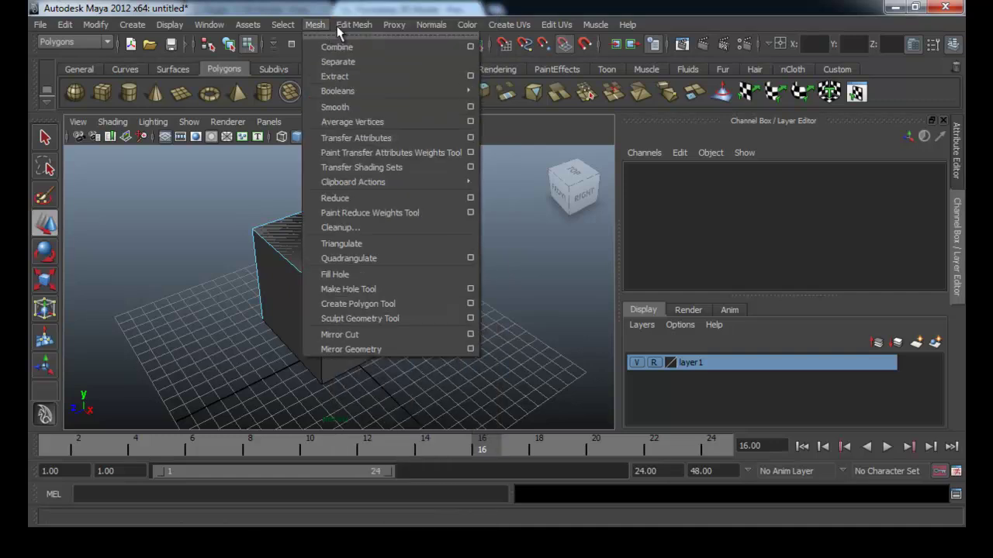
left_click(389, 26)
left_click_drag(378, 118, 406, 228, "alt")
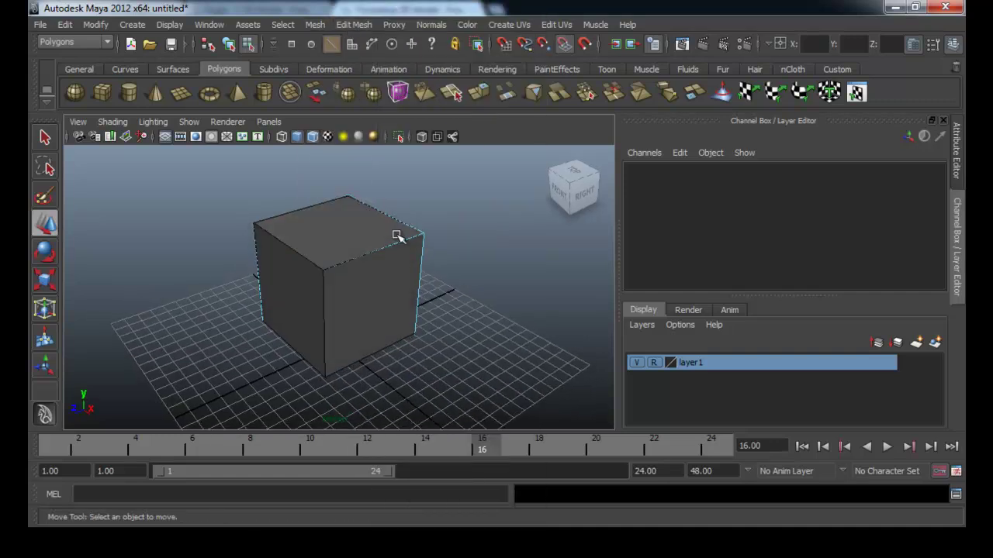
left_click(383, 251)
double_click(310, 255)
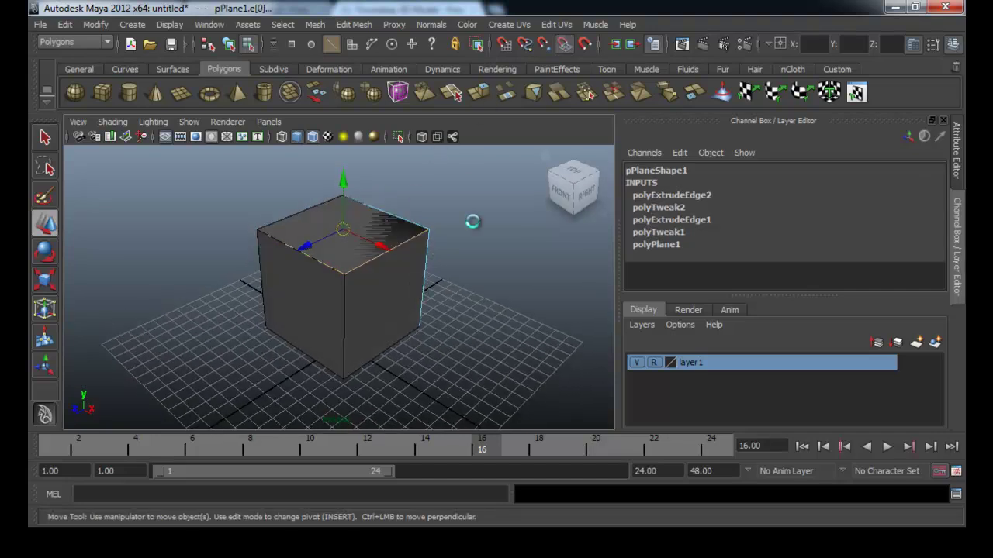
key("ctrl+e")
left_click_drag(258, 264, 256, 306)
- Switch to vertex mode and snap the right flap's two outer vertices onto the bottom corners of the cube's right face
right_click_drag(443, 290, 415, 290)
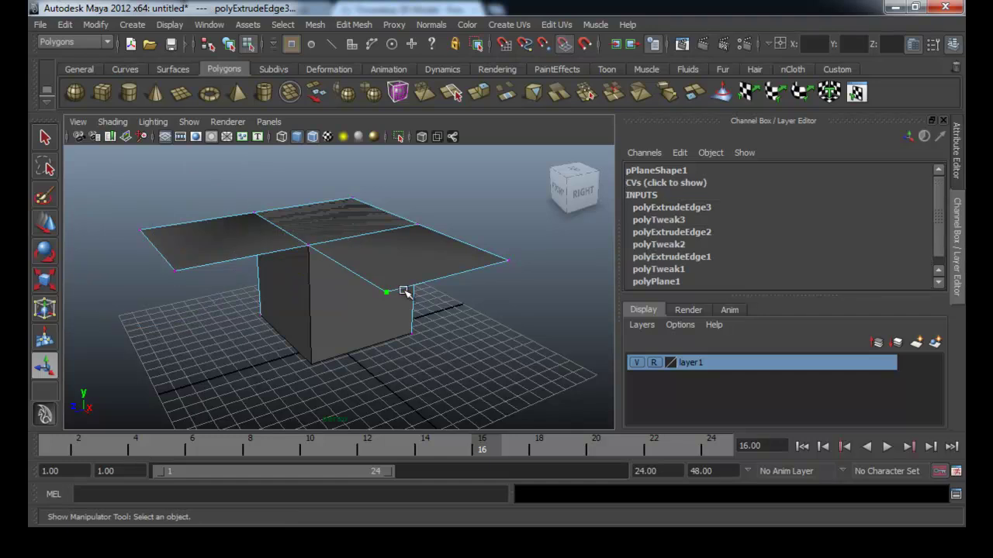
left_click(398, 290)
left_click_drag(398, 290, 420, 330, "alt")
key("w")
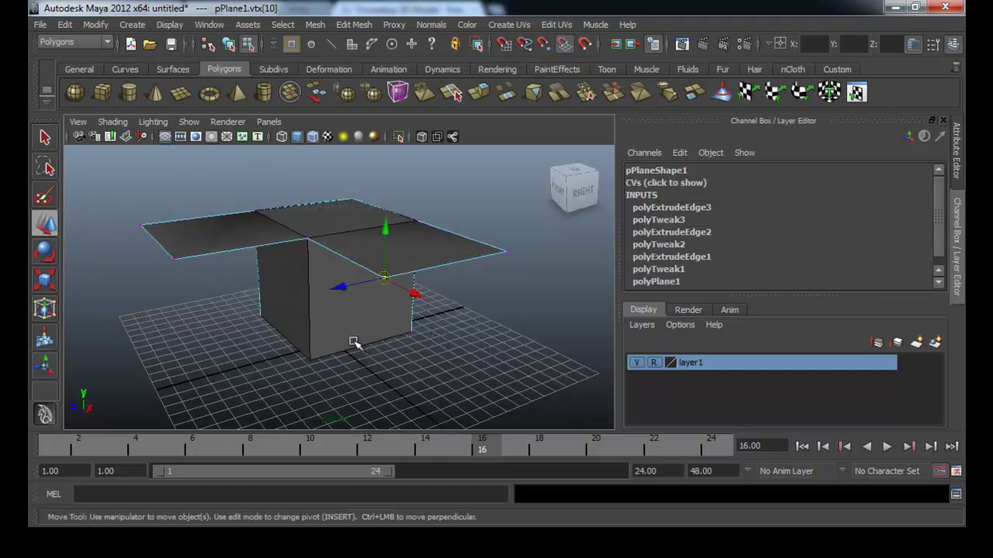
middle_click(311, 357)
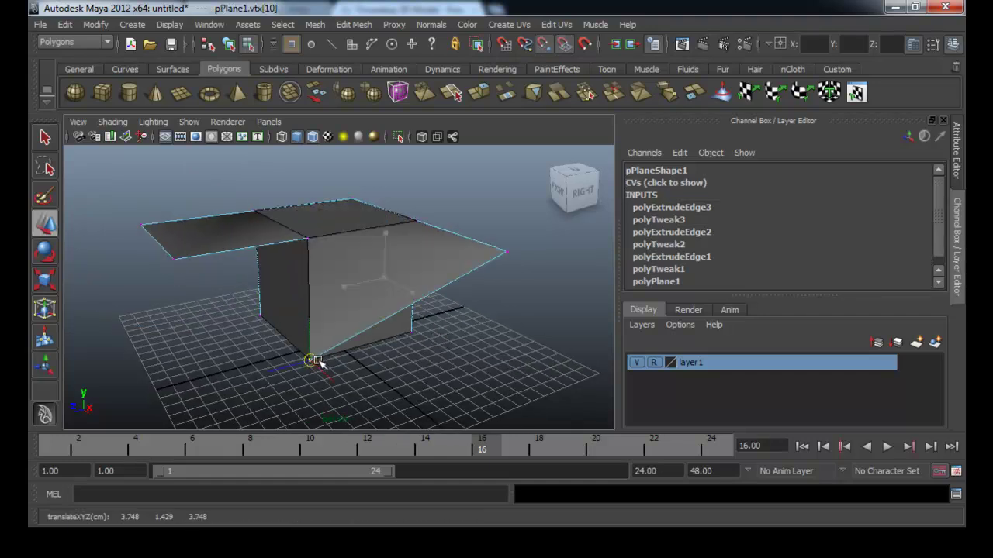
left_click(508, 252)
left_click(505, 251)
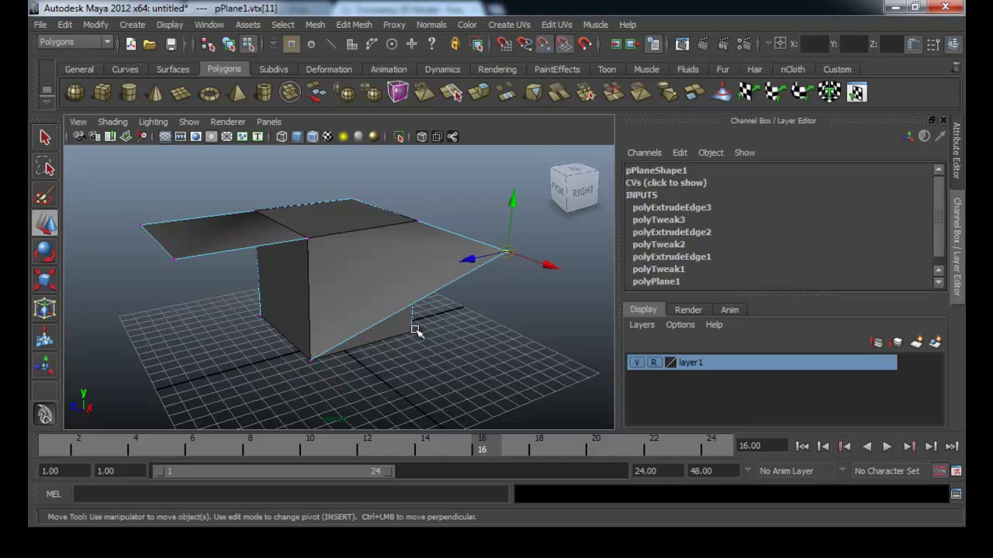
middle_click(417, 336)
- Snap the two outer vertices of the extruded front flap onto the bottom corners of the cube's front face
left_click_drag(386, 347, 436, 343, "alt")
left_click(331, 267)
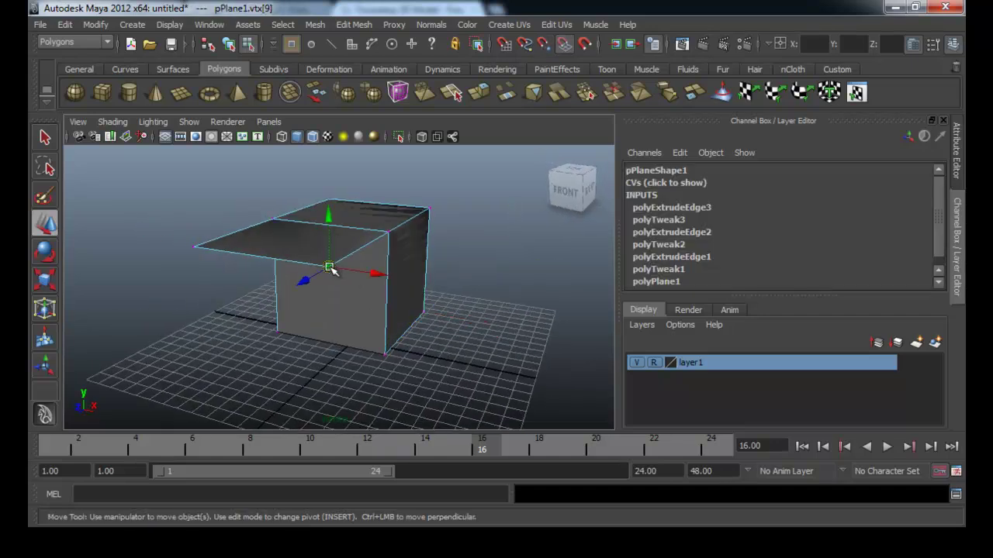
middle_click(388, 354)
left_click(193, 246)
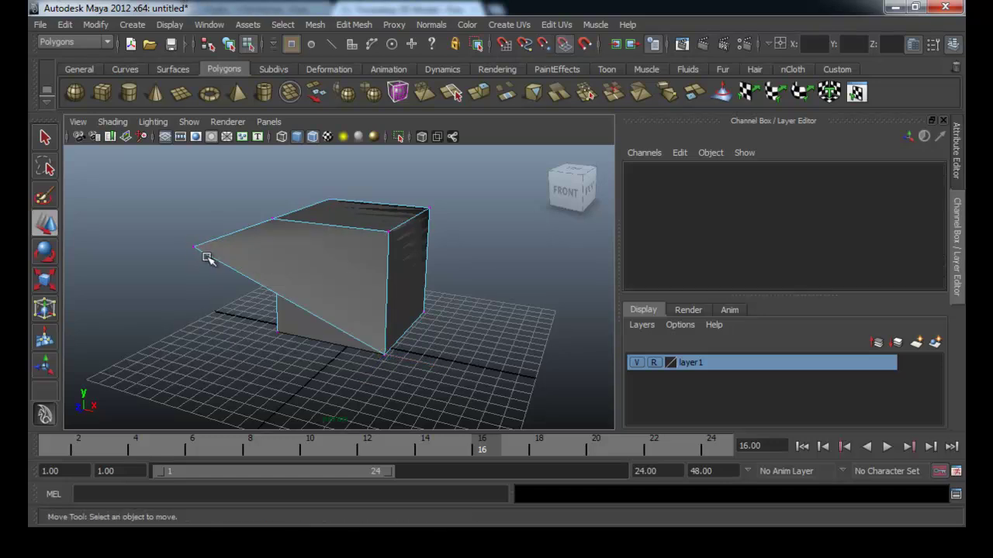
left_click(195, 247)
middle_click(279, 332)
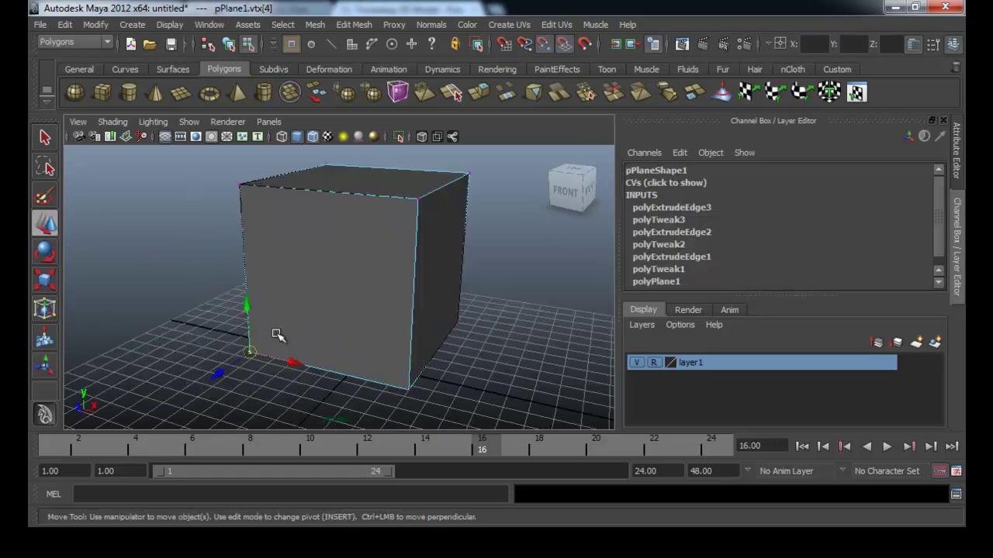
- Return to edge mode and extrude the bottom edge of the mesh's front face downward
left_click_drag(286, 388, 401, 226, "alt")
right_click_drag(401, 226, 401, 192)
left_click(422, 277)
left_click_drag(398, 328, 415, 295, "alt")
left_click(480, 94)
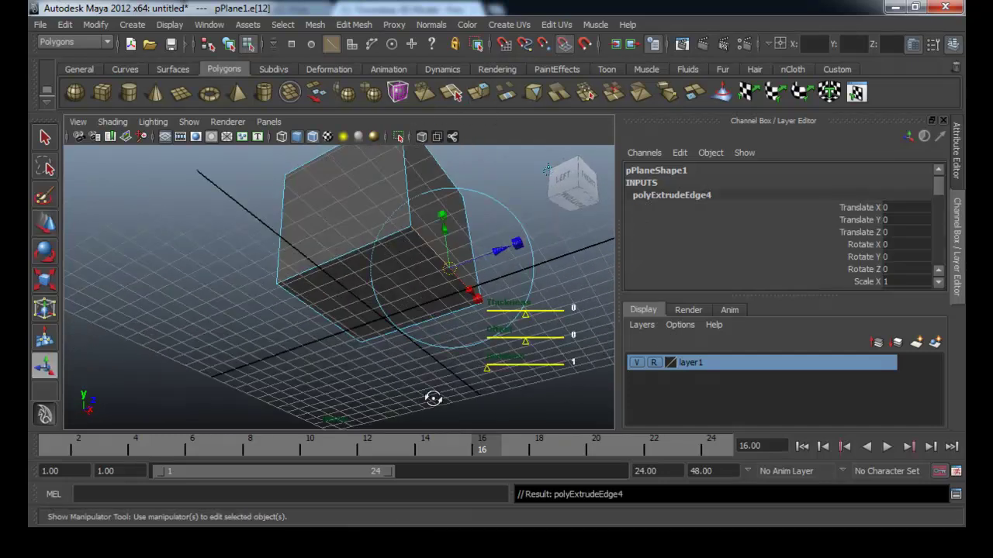
left_click_drag(421, 396, 456, 354, "alt")
left_click_drag(445, 239, 422, 372)
- Snap the two lower vertices of the new flap onto the bottom corners of the back face to close the underside
right_click_drag(422, 297, 359, 298)
left_click_drag(370, 372, 401, 389, "alt")
left_click(438, 366)
left_click(439, 369)
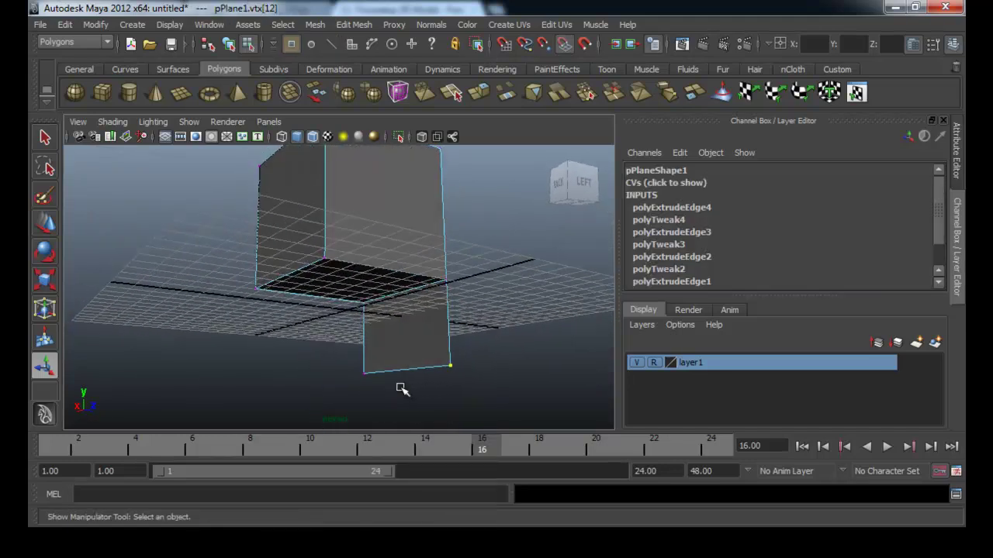
key("w")
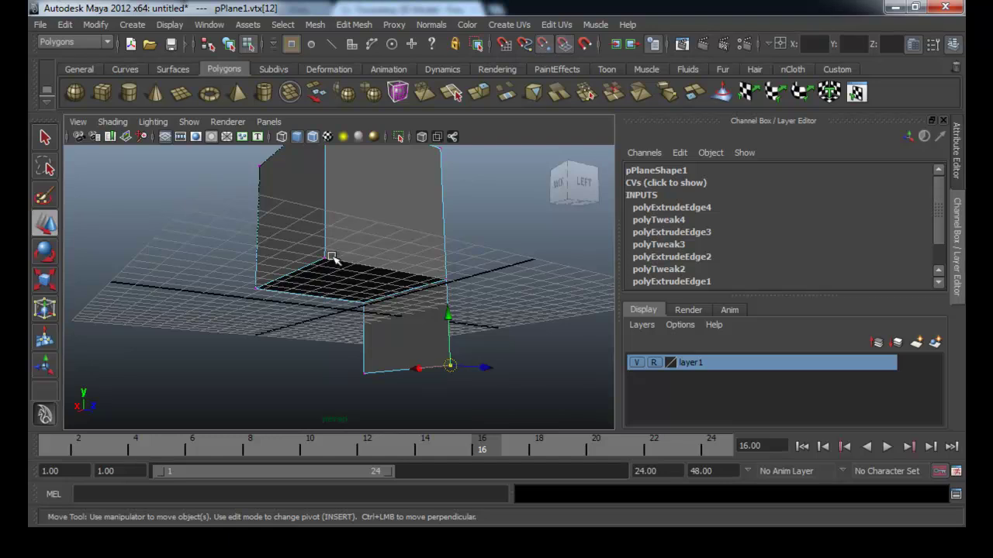
middle_click_drag(334, 259, 324, 259)
left_click(364, 372)
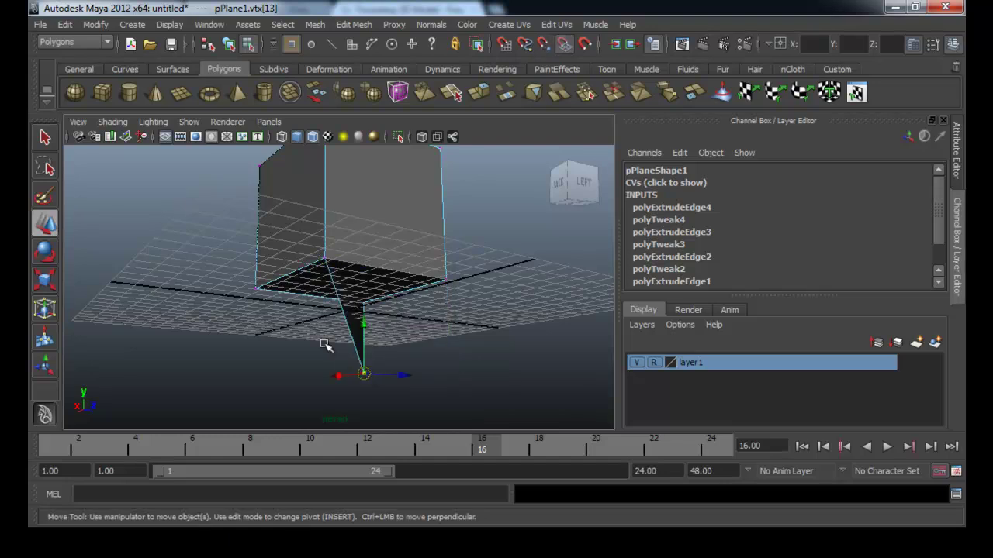
middle_click_drag(268, 290, 259, 288)
- Return to object mode and move the finished plane mesh along X to about 9.94, clear of the referenced cube
left_click_drag(313, 318, 368, 218, "alt")
right_click_drag(367, 218, 401, 201)
left_click(460, 235)
middle_click_drag(396, 188, 412, 290, "alt")
left_click(389, 270)
left_click_drag(404, 312, 431, 322, "alt")
left_click_drag(295, 190, 102, 184)
right_click_drag(250, 250, 213, 249, "alt")
left_click_drag(298, 250, 359, 317, "alt")
middle_click_drag(359, 316, 370, 317, "alt")
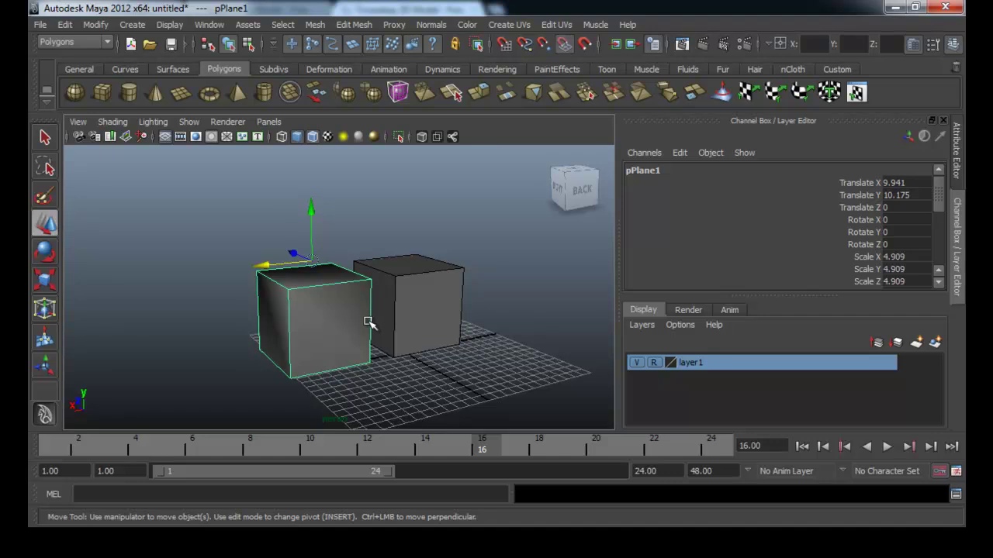
- Merge the overlapping vertices of the moved plane mesh
left_click(362, 25)
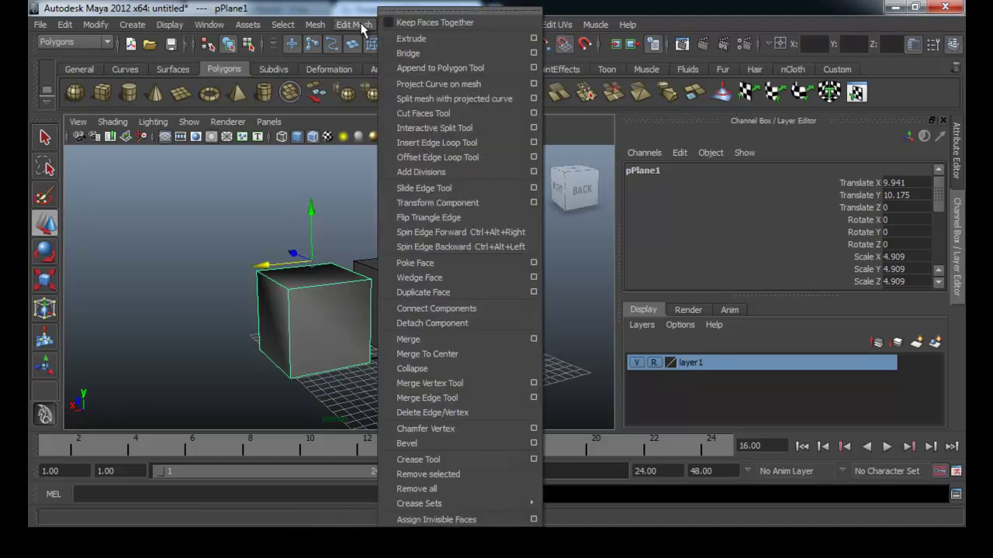
left_click(448, 339)
left_click(310, 318)
- Test the merge by moving the mesh's nearest top corner vertex downward in vertex mode, and undo the move
left_click_drag(312, 326, 370, 333, "alt")
right_click_drag(362, 296, 298, 297)
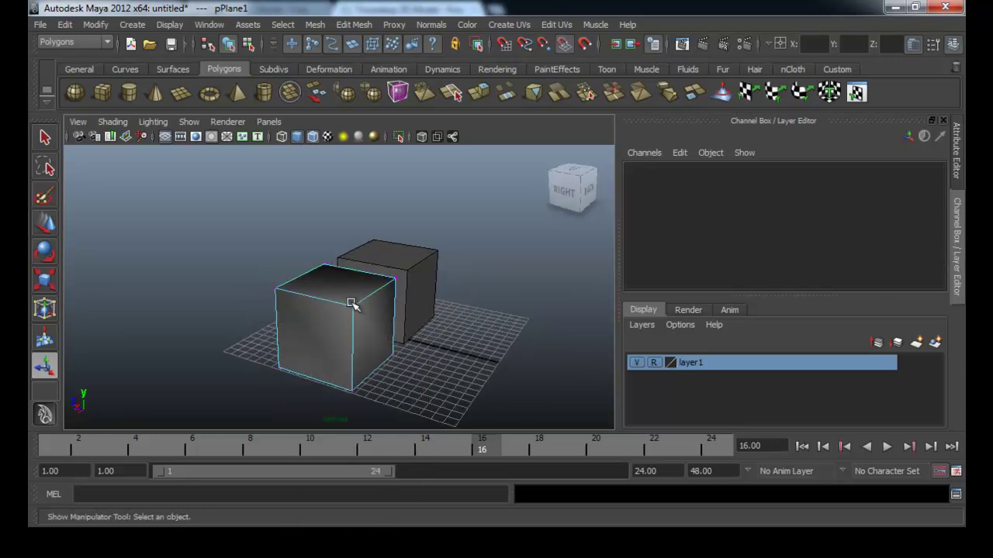
left_click(352, 305)
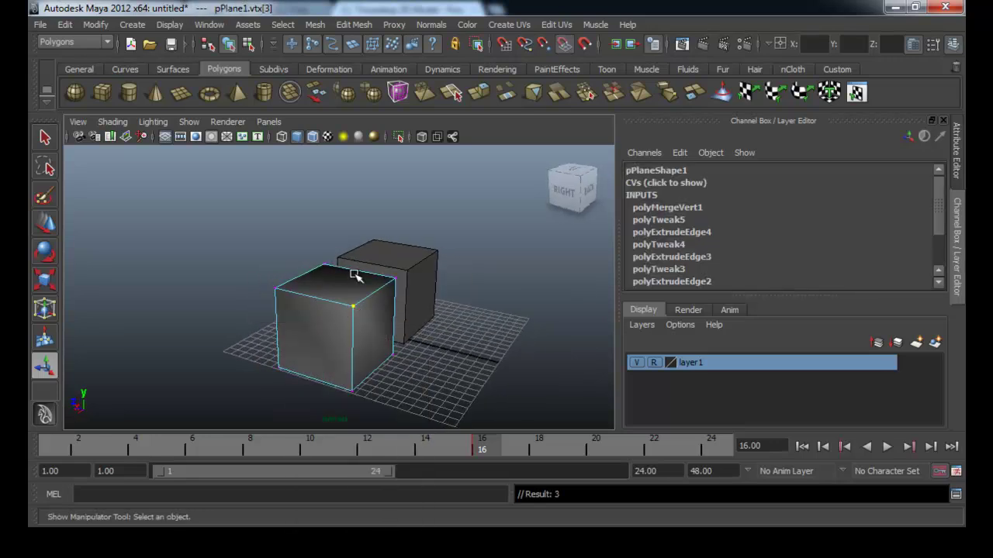
key("f")
key("w")
left_click_drag(310, 273, 310, 319)
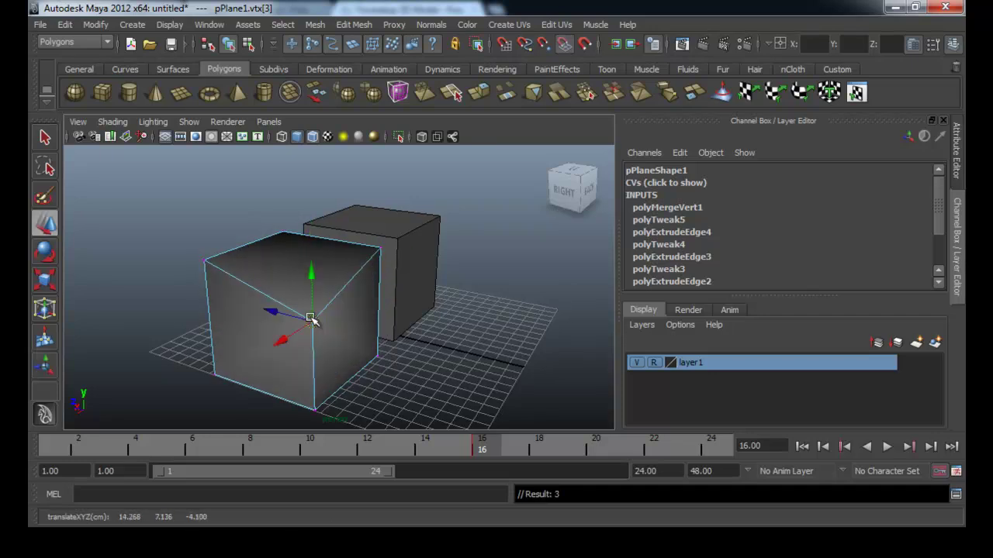
key("ctrl+z")
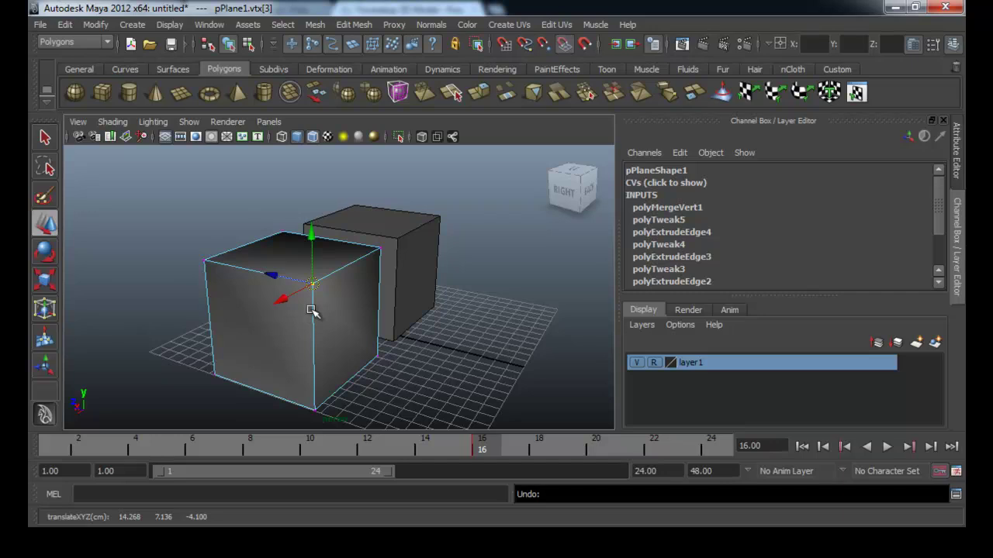
- Check the mesh's nearest bottom corner vertex, and return to object mode with the whole mesh selected
left_click(316, 417)
left_click(315, 410)
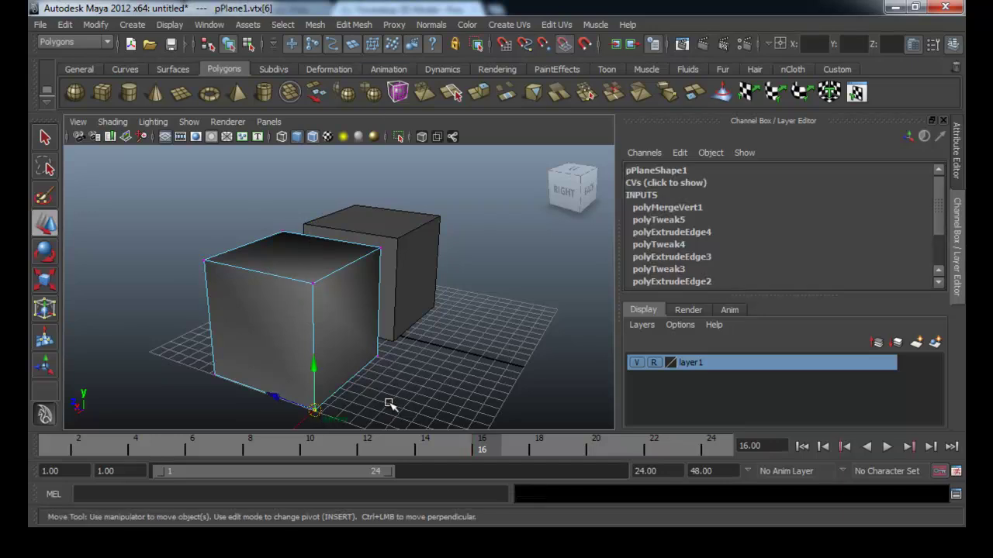
middle_click_drag(388, 406, 388, 380, "alt")
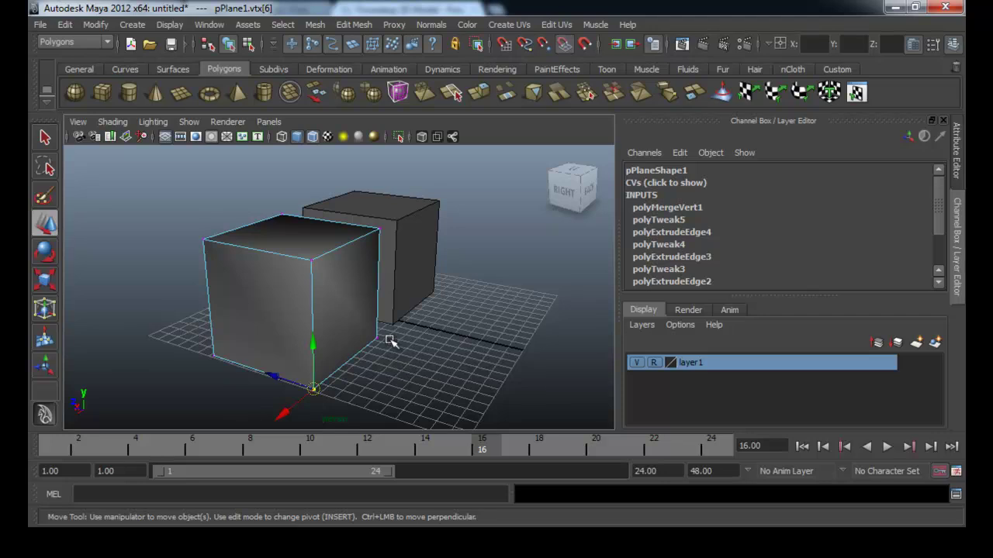
left_click_drag(440, 320, 410, 325, "alt")
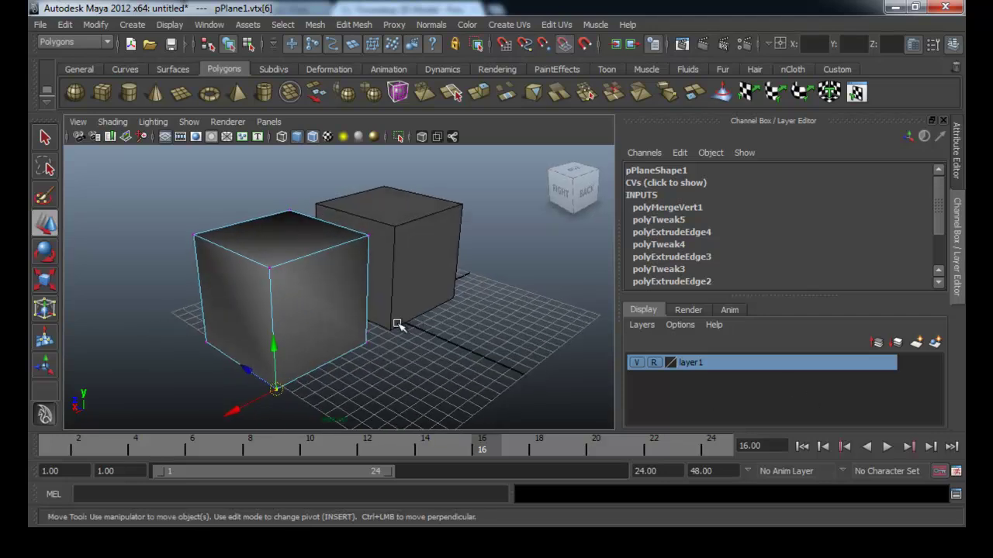
right_click_drag(346, 298, 390, 273)
left_click(445, 321)
left_click(353, 302)
left_click_drag(353, 302, 406, 313, "alt")
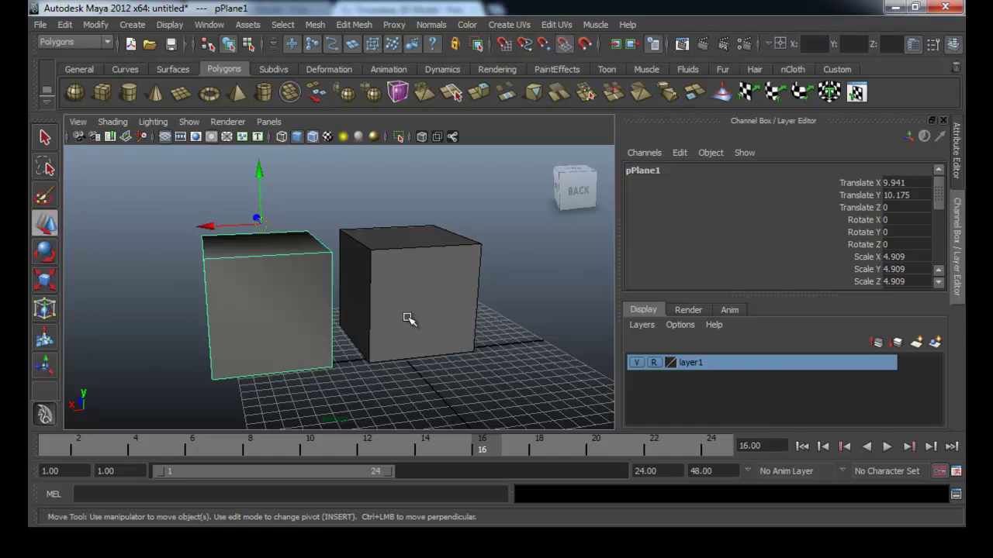
left_click_drag(409, 318, 405, 328, "alt")
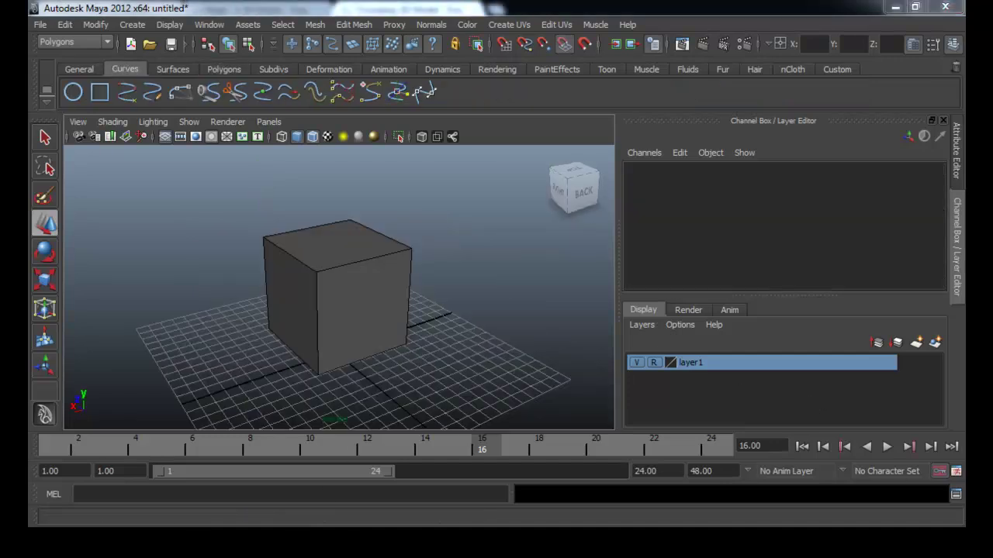
- Show the curve tools, and switch the menu set from Polygons to Surfaces to view the curve editing commands
left_click(229, 69)
left_click(137, 69)
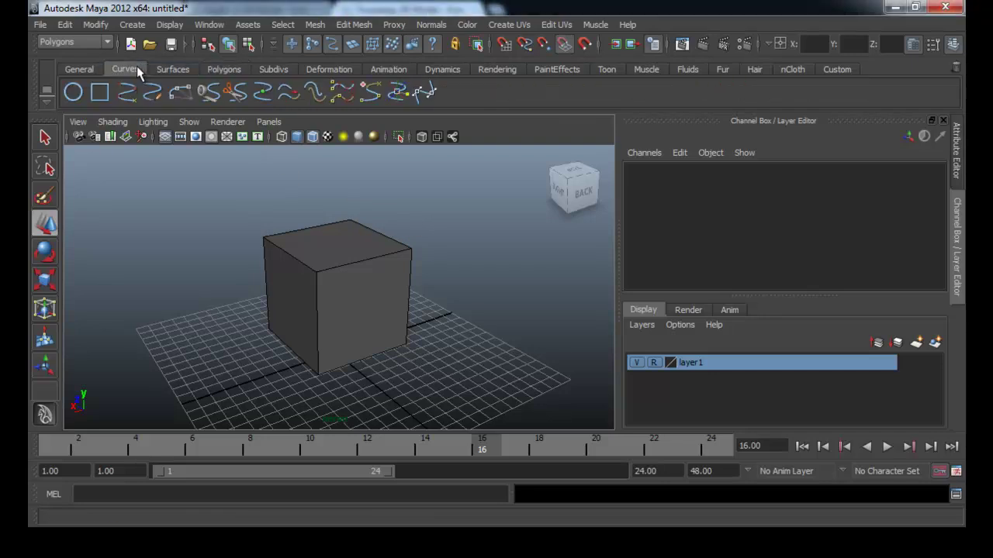
left_click_drag(135, 236, 444, 397)
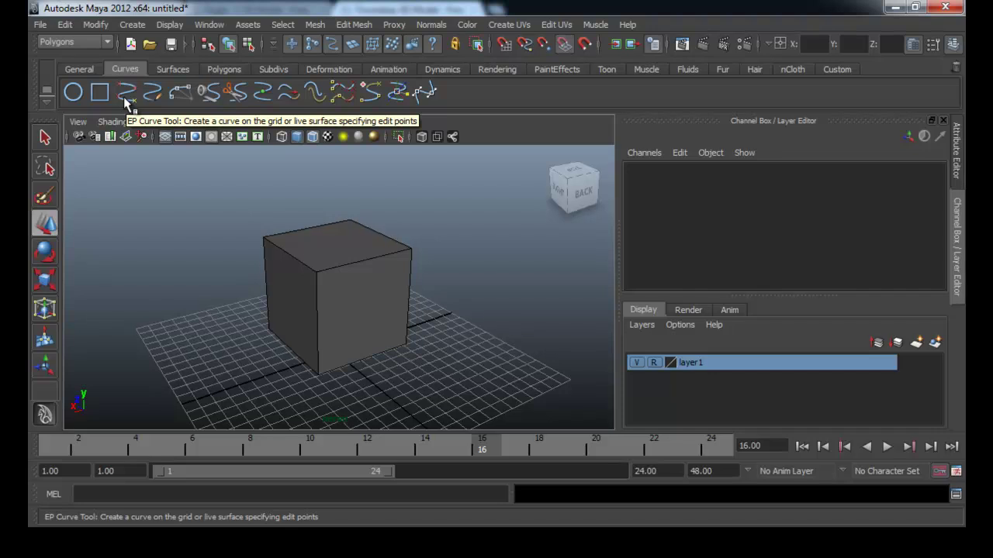
left_click(108, 43)
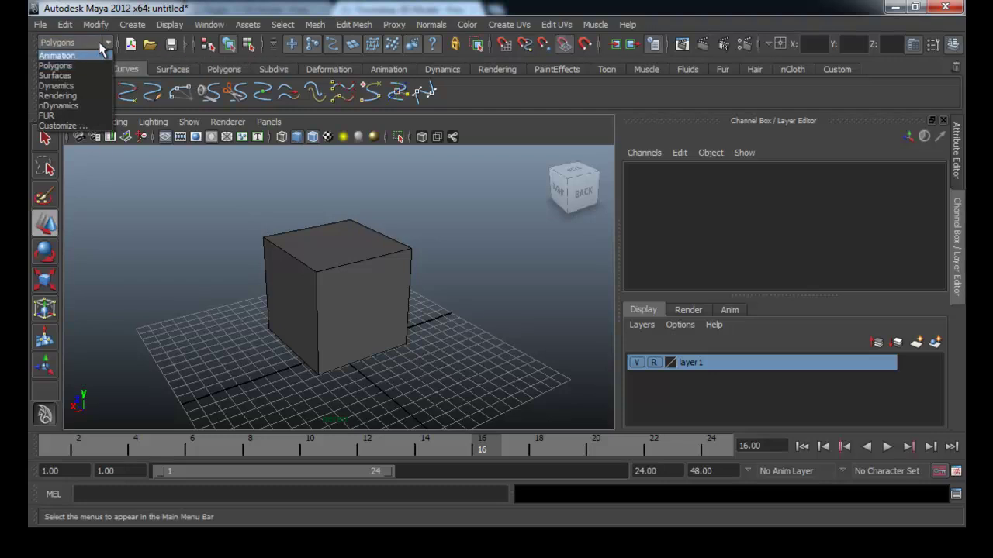
left_click(99, 75)
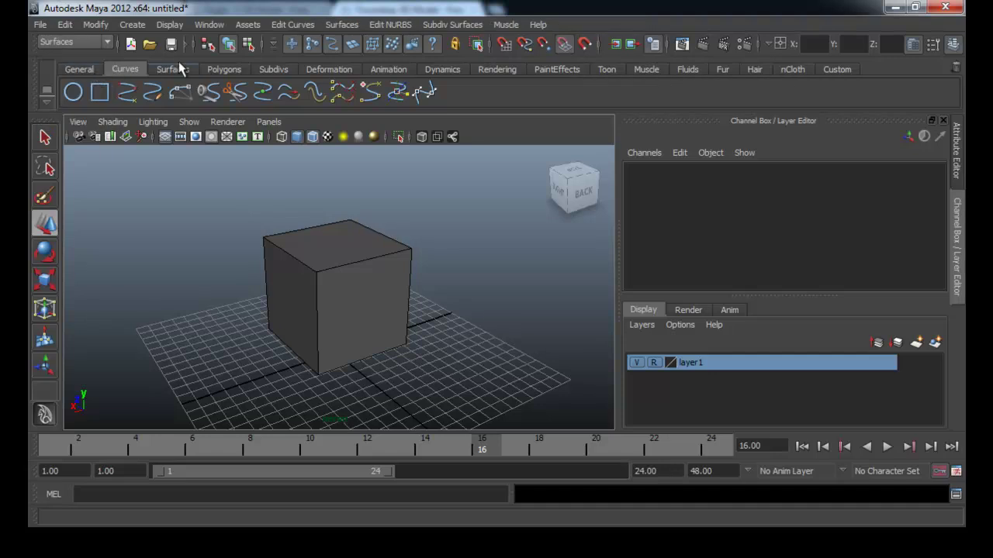
left_click(292, 25)
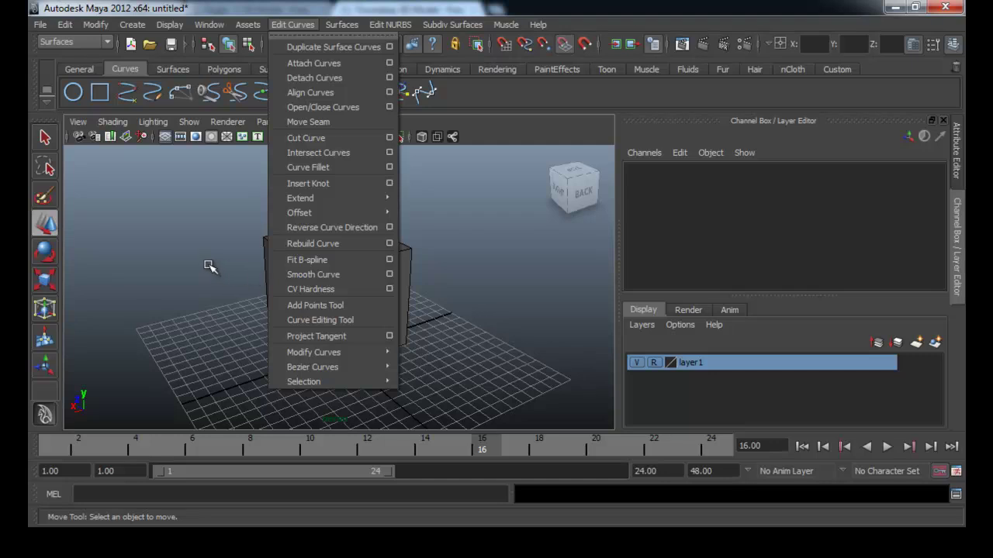
left_click(194, 233)
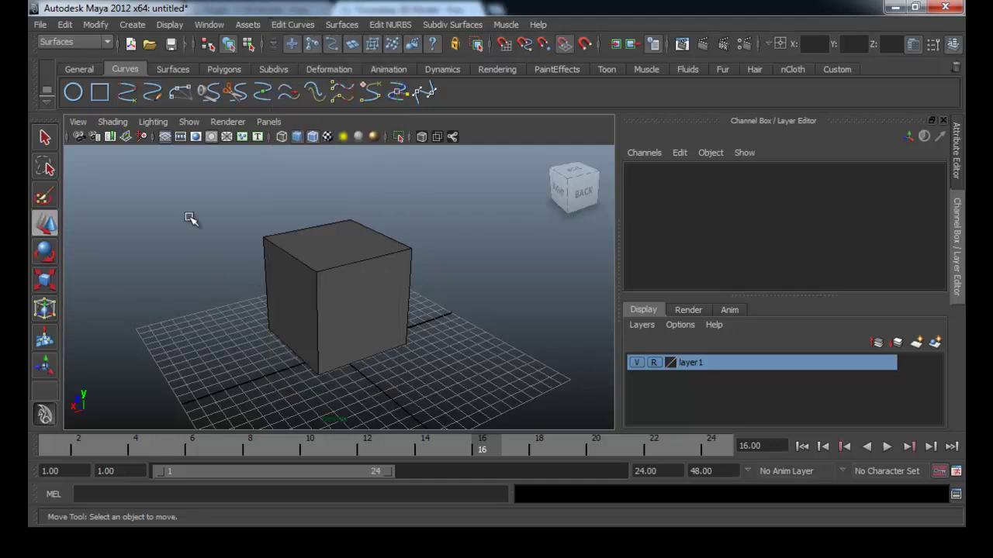
- Start an EP curve with its first two edit points snapped to the ends of one top edge of the cube
left_click(128, 99)
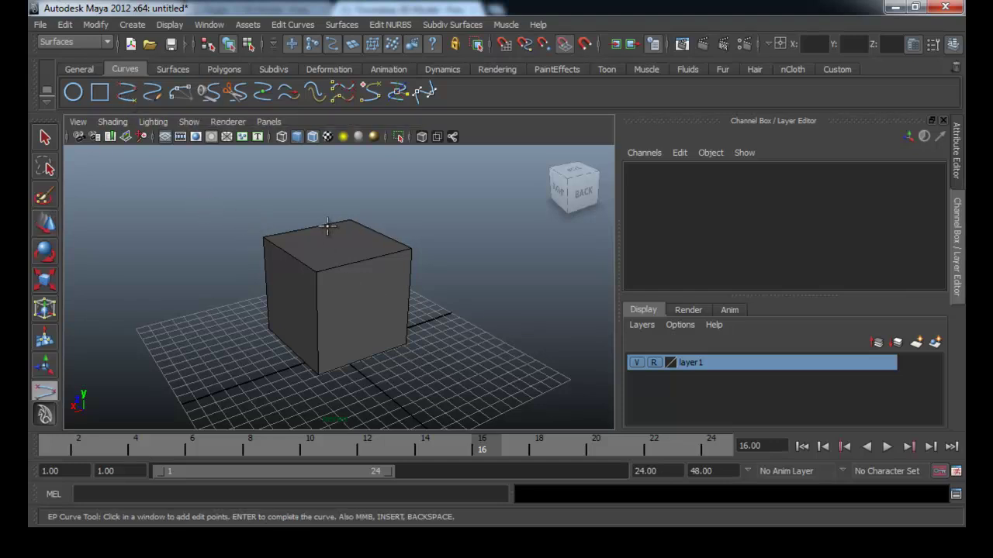
left_click_drag(295, 215, 304, 265, "alt")
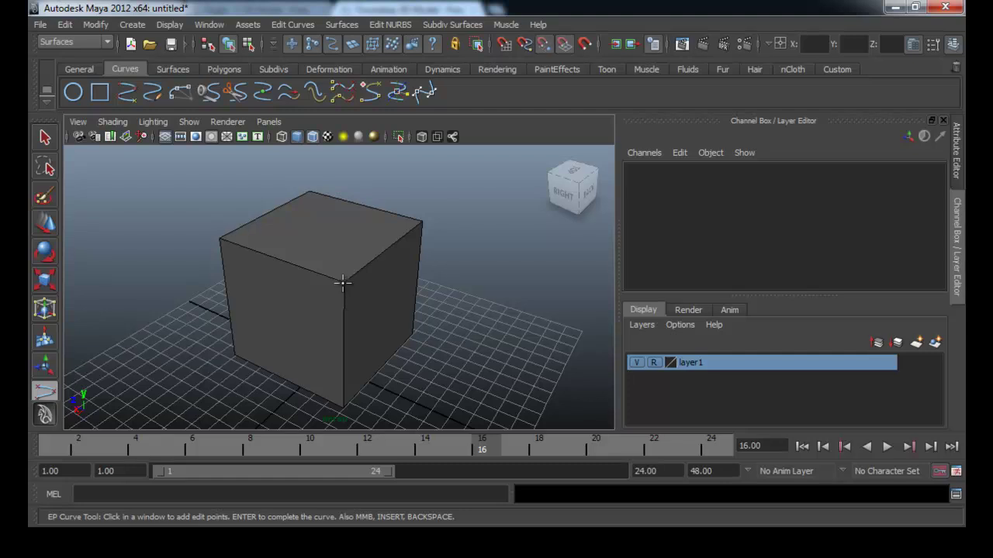
left_click(344, 279)
left_click_drag(406, 297, 324, 308, "alt")
mouse_move(390, 309)
left_mouse_down("alt")
mouse_move(355, 321)
mouse_move(399, 308)
mouse_move(388, 326)
mouse_move(328, 330)
left_mouse_up("alt")
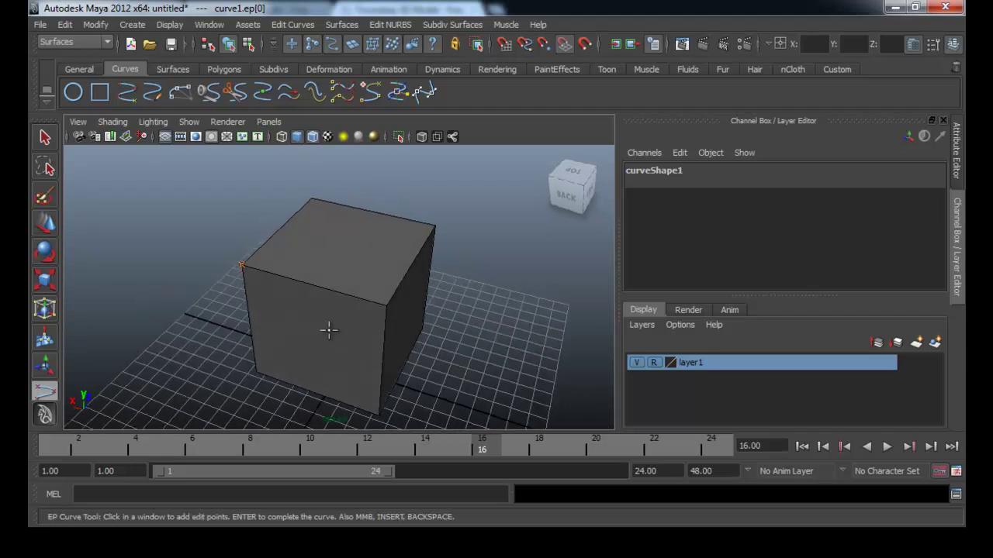
key("v")
left_click(387, 308)
- Continue the EP curve around the cube's remaining top corners and back to its starting corner
left_click_drag(388, 308, 427, 287, "alt")
left_click(456, 276)
left_click_drag(489, 310, 388, 320, "alt")
key("v")
left_click(461, 249)
left_click_drag(499, 290, 401, 268, "alt")
left_click(421, 224)
left_click_drag(421, 224, 328, 237, "alt")
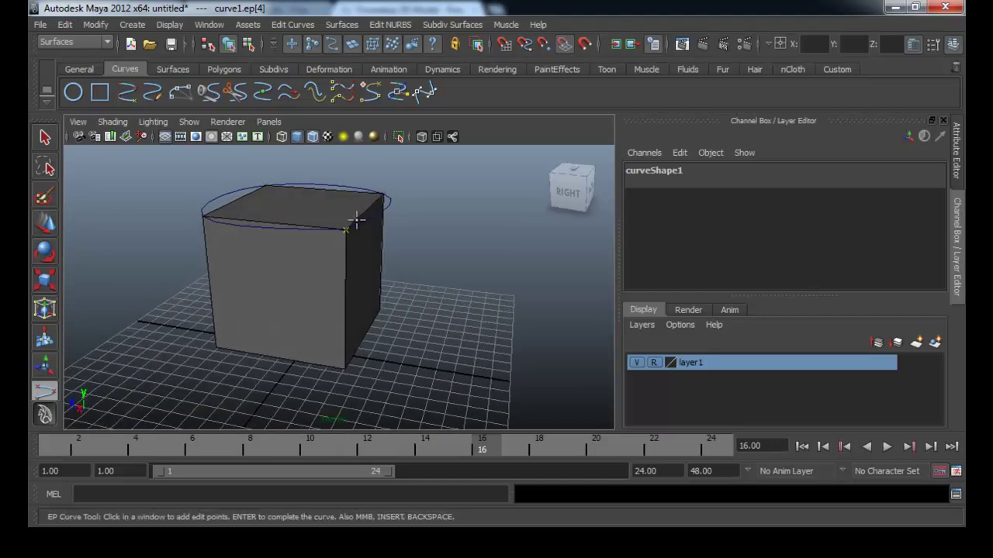
- Extend the curve down the vertical edge, along the adjoining bottom edge, and up to the next top corner
left_click_drag(331, 276, 318, 297, "alt")
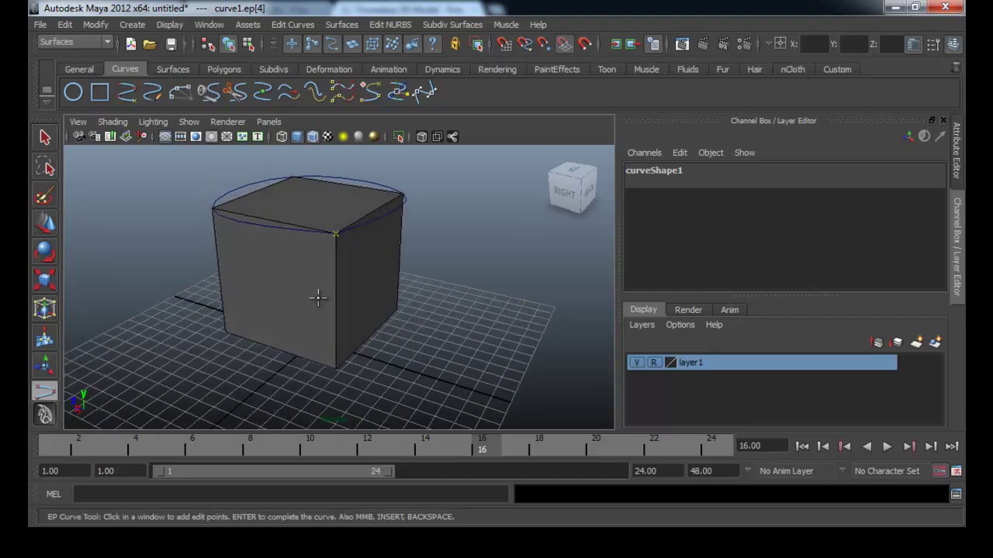
left_click(336, 365)
left_click_drag(338, 366, 341, 370, "alt")
left_click(437, 337)
left_click_drag(490, 350, 295, 349, "alt")
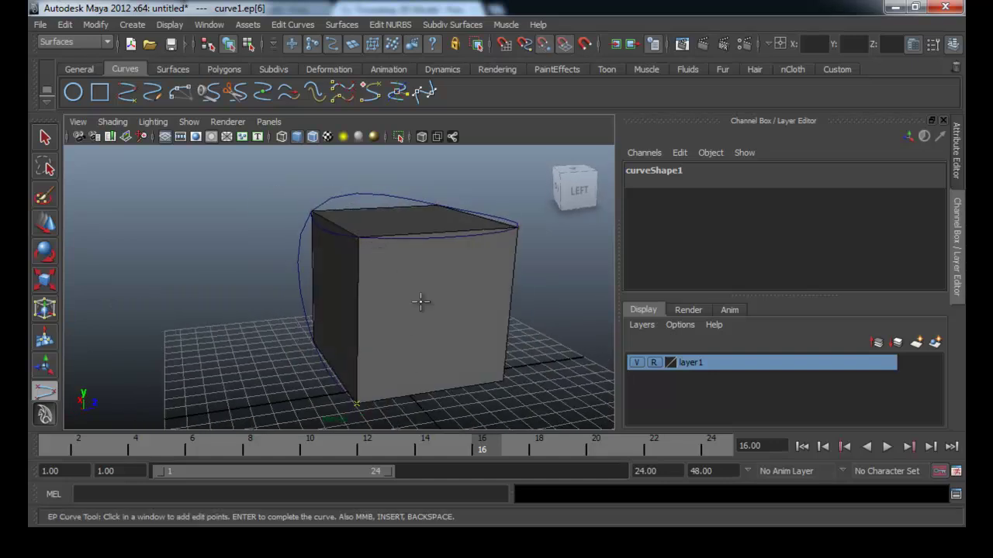
left_click(358, 245)
- Continue the curve over the next top corner, down to the base, and around the cube's bottom corners
left_click_drag(358, 395, 381, 295, "alt")
left_click(457, 213)
left_click_drag(452, 215, 318, 357, "alt")
left_click(363, 350)
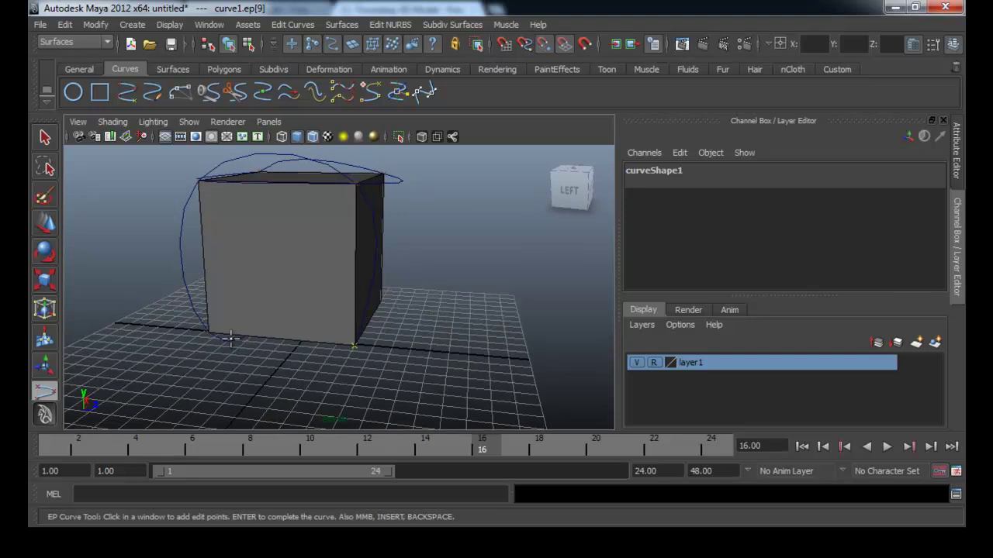
left_click(211, 338)
left_click_drag(211, 338, 240, 345, "alt")
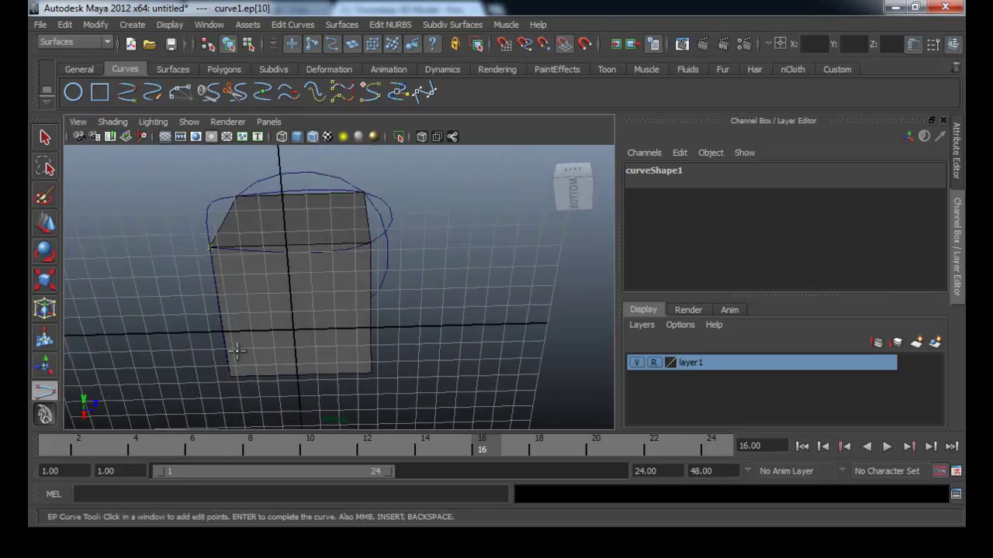
left_click(231, 377)
left_click(373, 374)
- Snap the curve's remaining edit points to the cube's corners along the edges not yet traced
left_click_drag(385, 377, 311, 170, "alt")
left_click(326, 248)
left_click(314, 165)
left_click_drag(481, 212, 408, 266, "alt")
left_click(425, 320)
left_click_drag(426, 320, 409, 312, "alt")
left_click(486, 317)
left_click_drag(487, 318, 452, 215, "alt")
left_click(476, 166)
left_click_drag(470, 302, 429, 346, "alt")
left_click(304, 270)
- Hide layer1, complete the EP curve, and switch to the Move tool
left_click(636, 362)
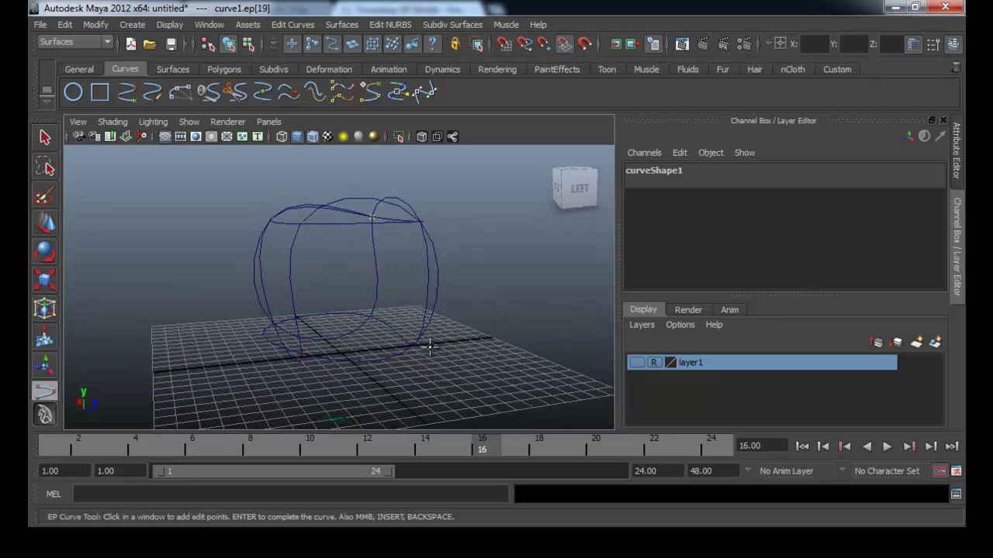
key("Return")
key("w")
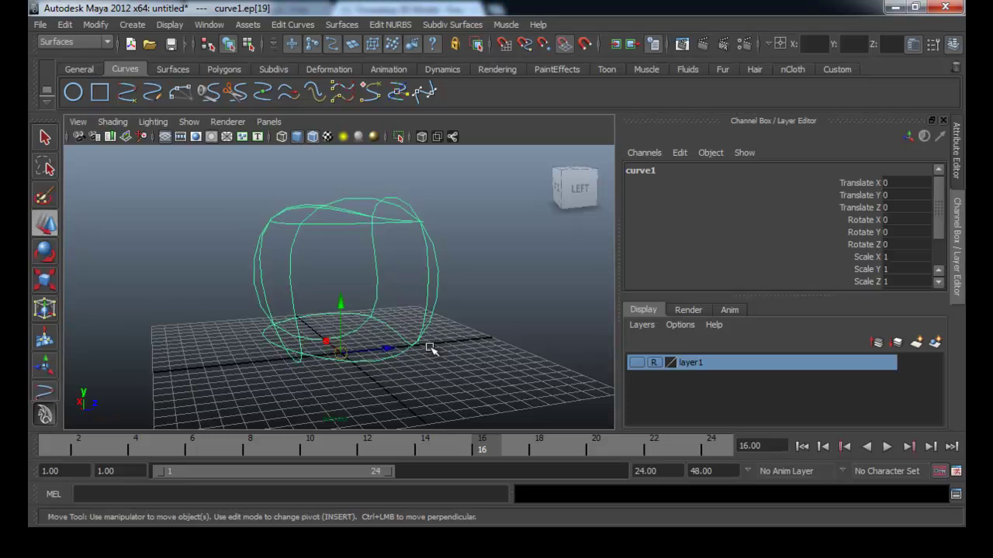
- Examine the shape of the finished EP curve from several angles without the cube, and deselect the curve
left_click_drag(480, 344, 505, 337, "alt")
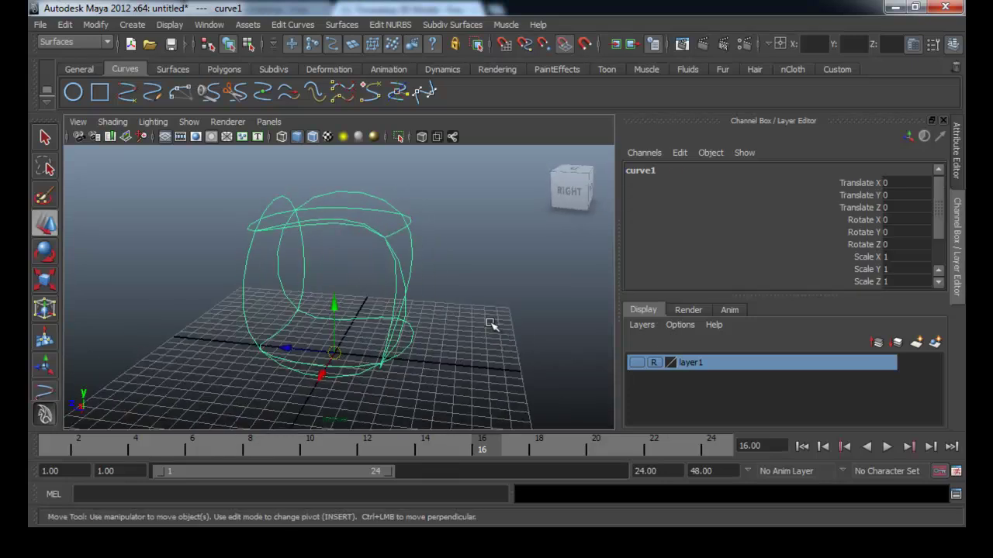
left_click(412, 325)
left_click_drag(411, 325, 436, 215, "alt")
left_click(269, 329)
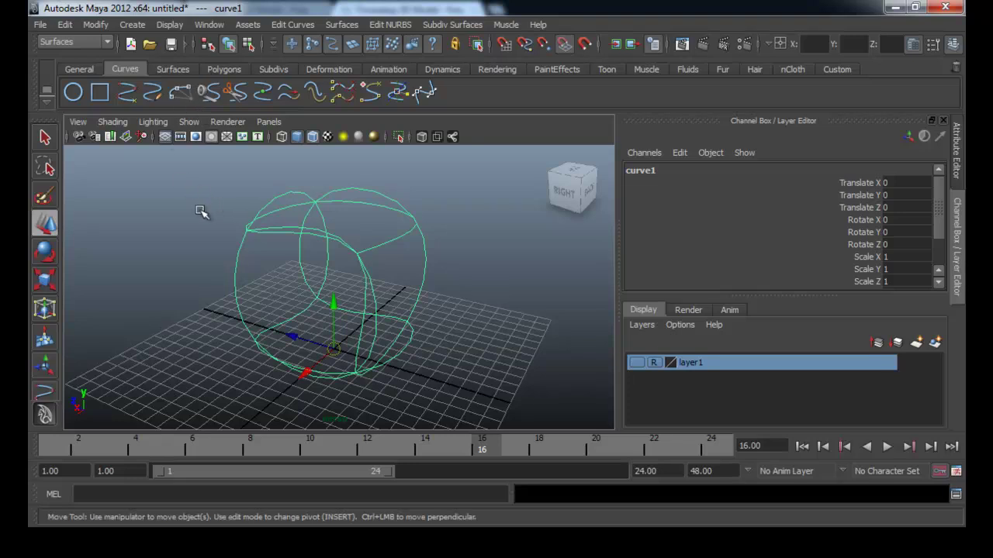
left_click(155, 236)
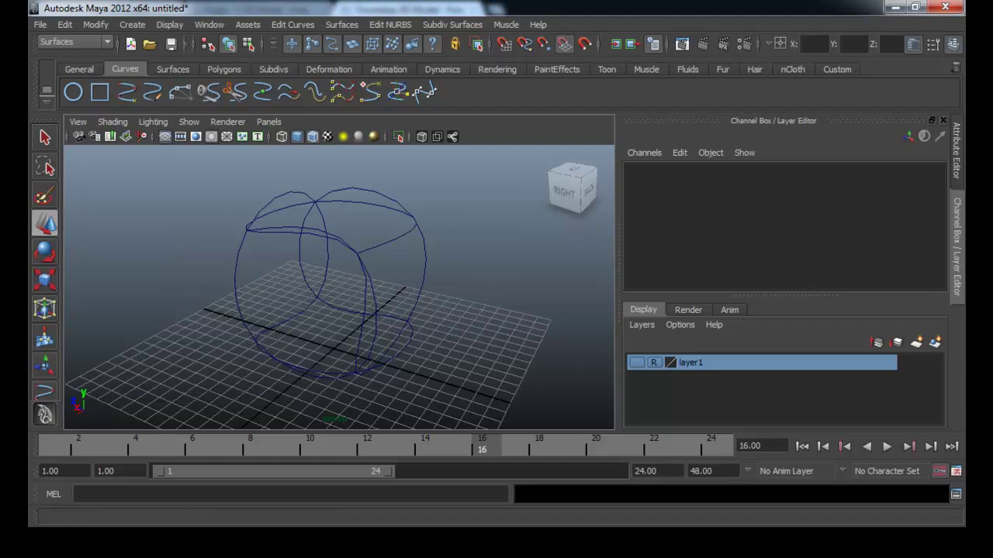
left_click_drag(414, 333, 443, 243, "alt")
- Compare the curve with the cube by toggling layer1's visibility, and delete the curve
left_click(334, 308)
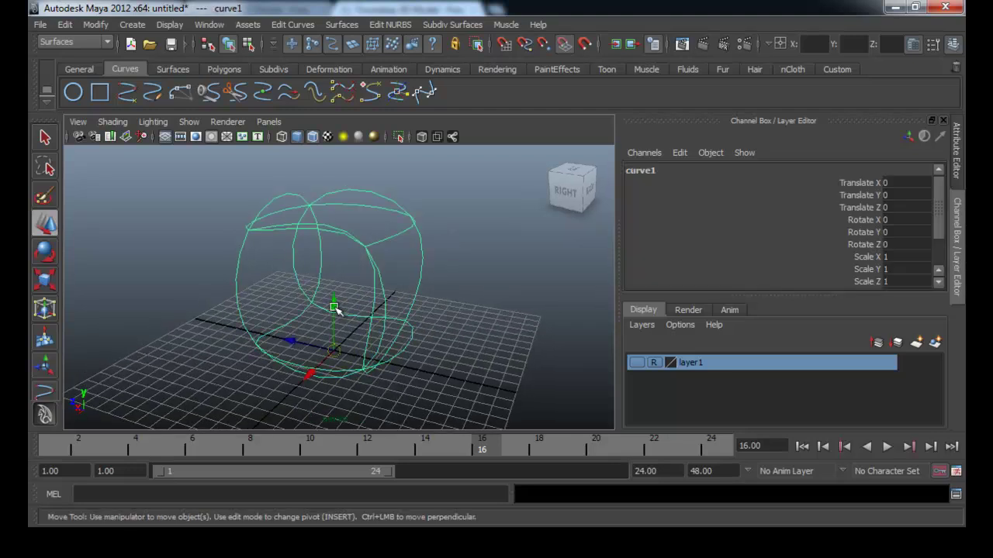
left_click(637, 362)
left_click(637, 362)
left_click(637, 363)
left_click(637, 363)
left_click(259, 314)
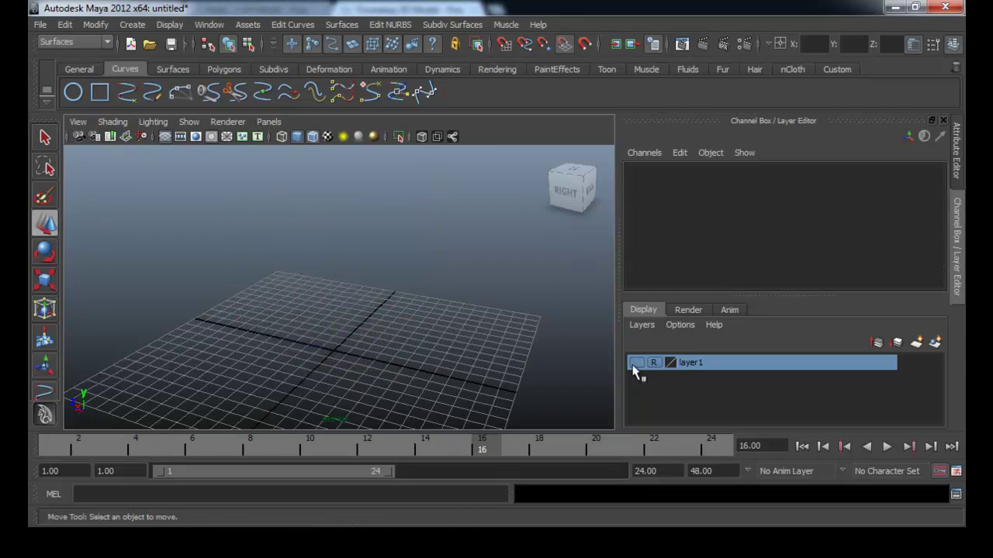
- Show layer1 again and set the EP Curve tool's curve degree to 1 Linear
left_click(636, 362)
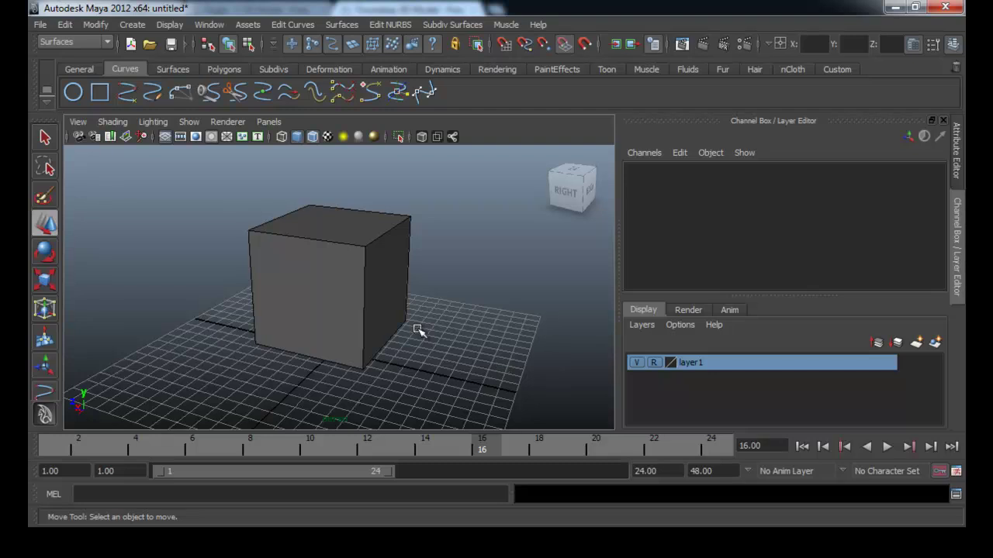
double_click(128, 95)
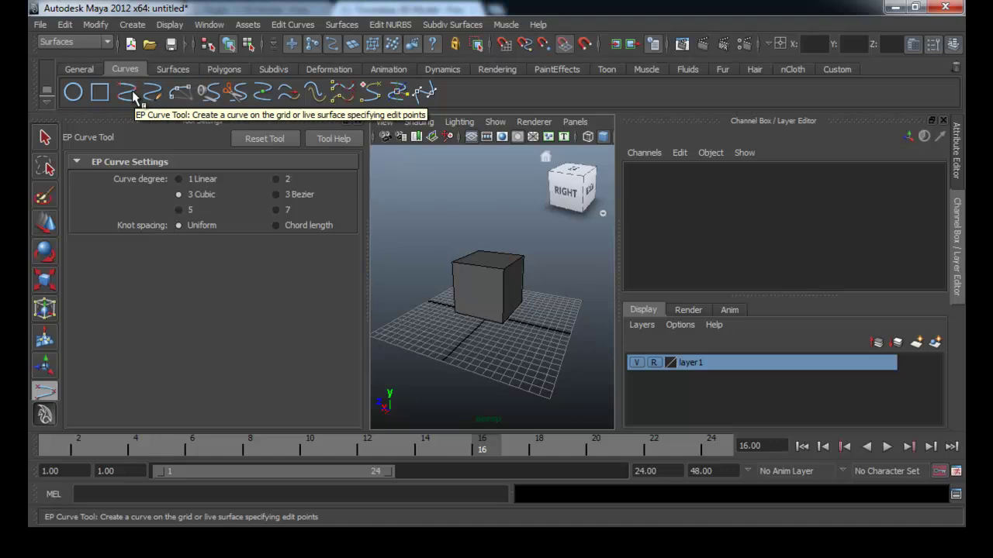
left_click(194, 184)
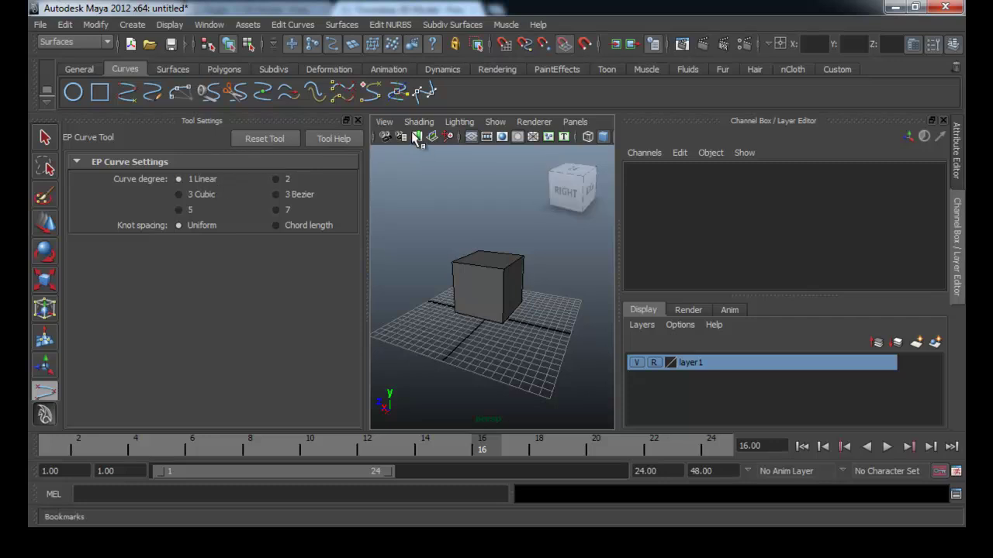
left_click(359, 121)
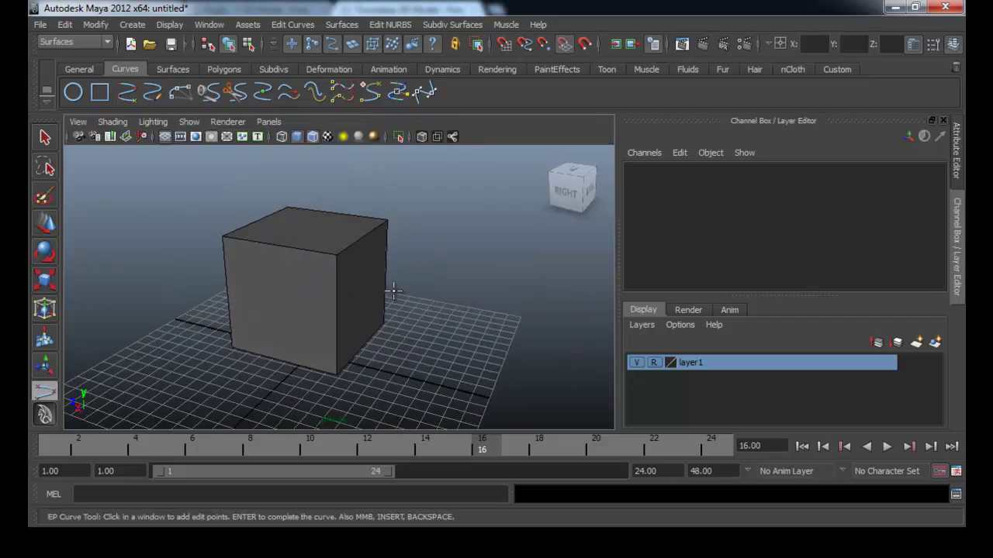
- Draw a linear EP curve snapped to the corners around the cube's top face and right face
left_click(387, 220)
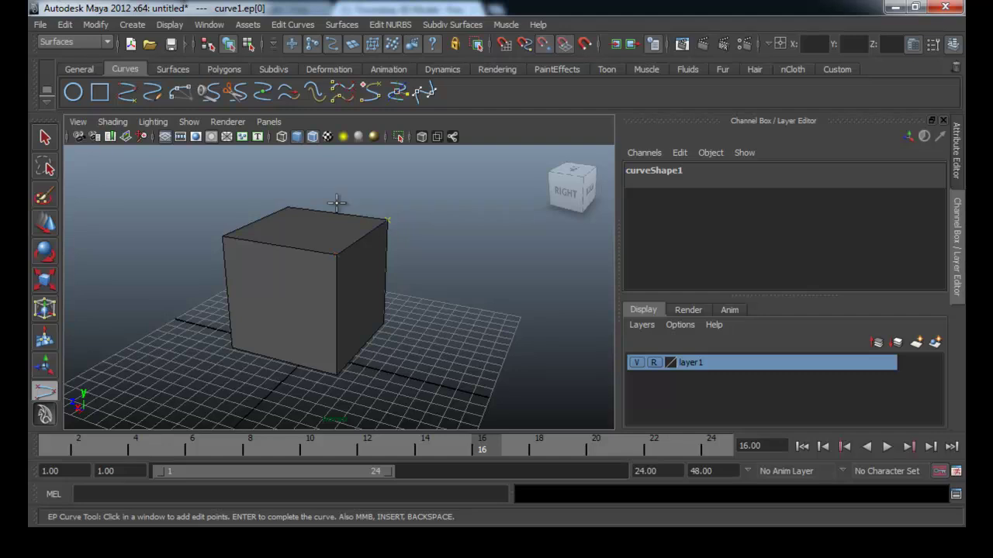
left_click(289, 207)
left_click(223, 236)
left_click(336, 254)
left_click(338, 376)
left_click(231, 349)
left_click(229, 231)
- Continue the linear curve around the corners of the cube's front face and along its bottom edges
left_click_drag(268, 294, 361, 273, "alt")
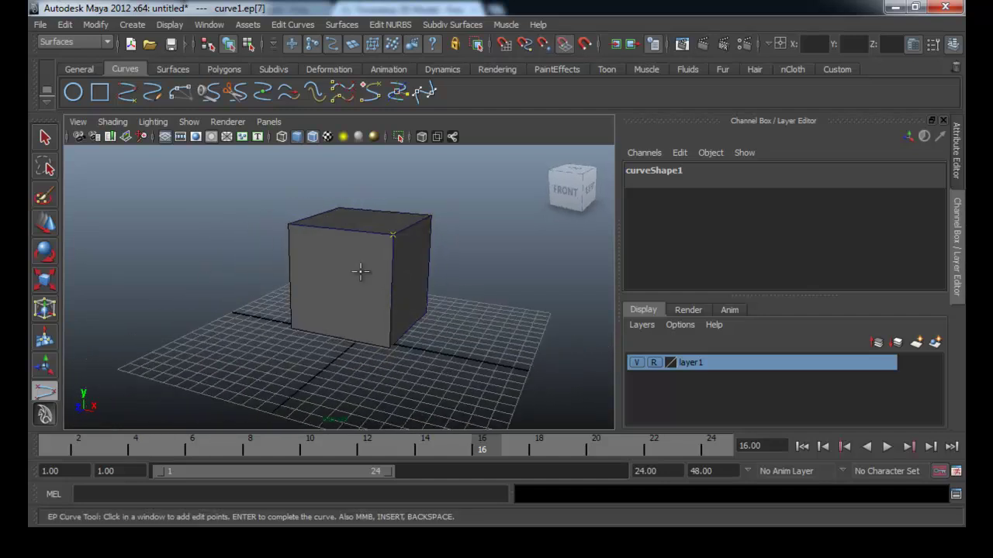
left_click(288, 225)
left_click(390, 347)
left_click_drag(414, 353, 335, 277, "alt")
left_click(377, 335)
left_click(285, 312)
left_click(285, 314)
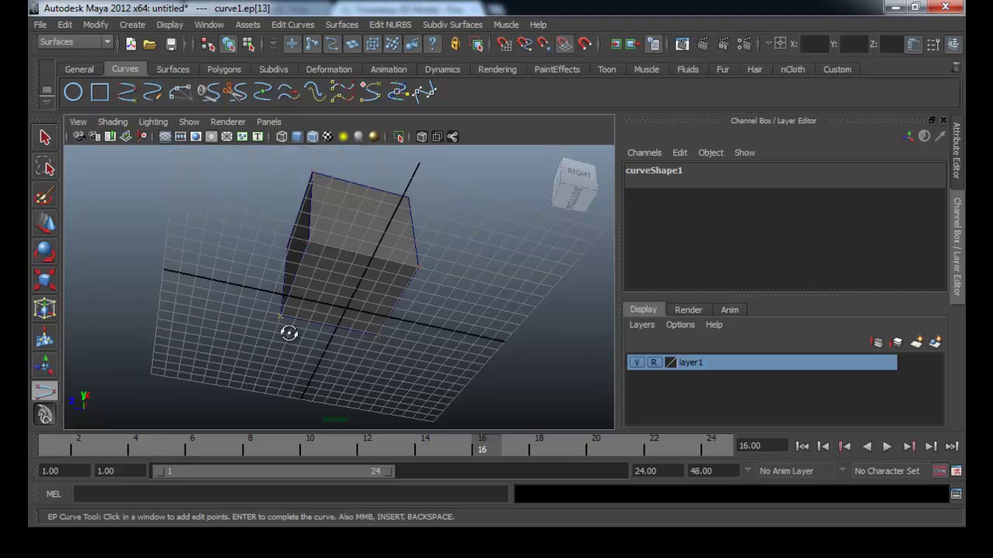
- Trace the remaining edges of the cube's left and back faces with the linear curve, and complete it
left_click_drag(299, 299, 466, 361, "alt")
left_click_drag(353, 314, 403, 265, "alt")
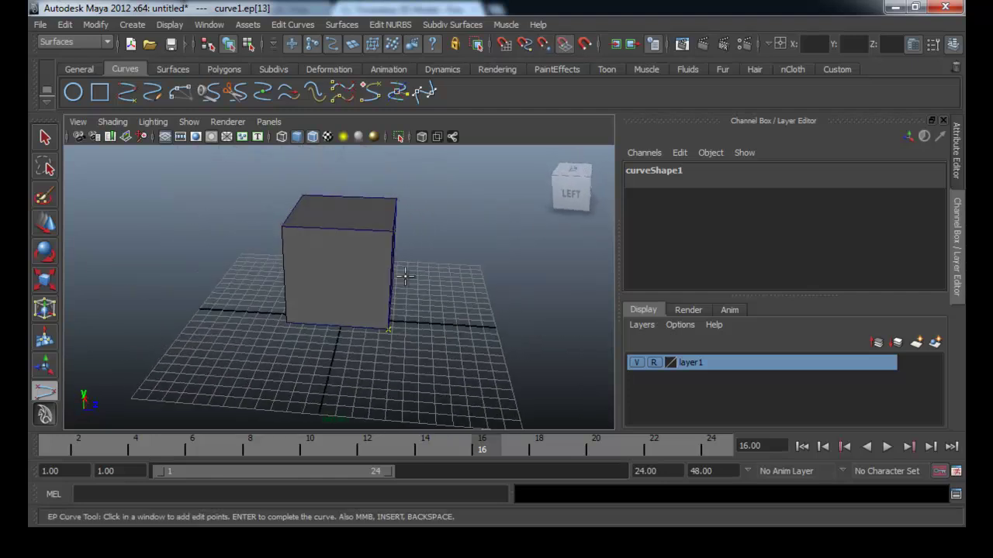
left_click(282, 226)
left_click(287, 322)
left_click_drag(298, 350, 446, 337, "alt")
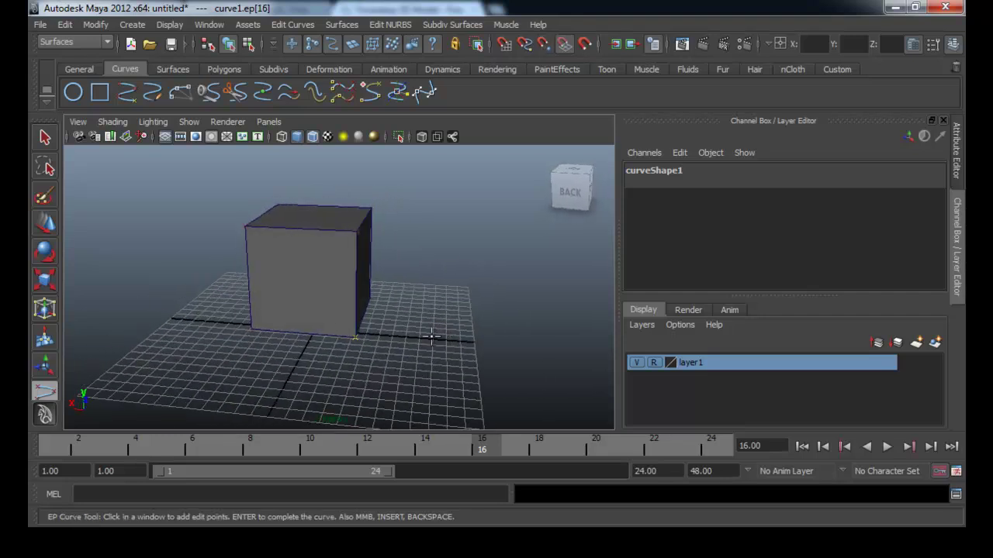
left_click(250, 225)
left_click(248, 225)
left_click_drag(290, 246, 390, 326, "alt")
key("Return")
key("w")
- Move the linear curve off to one side of the cube, deselect it, and compare the two shapes
left_click(279, 341)
left_click_drag(279, 341, 365, 311)
left_click(403, 346)
mouse_move(373, 350)
left_mouse_down("alt")
mouse_move(350, 368)
mouse_move(328, 359)
mouse_move(388, 355)
left_mouse_up("alt")
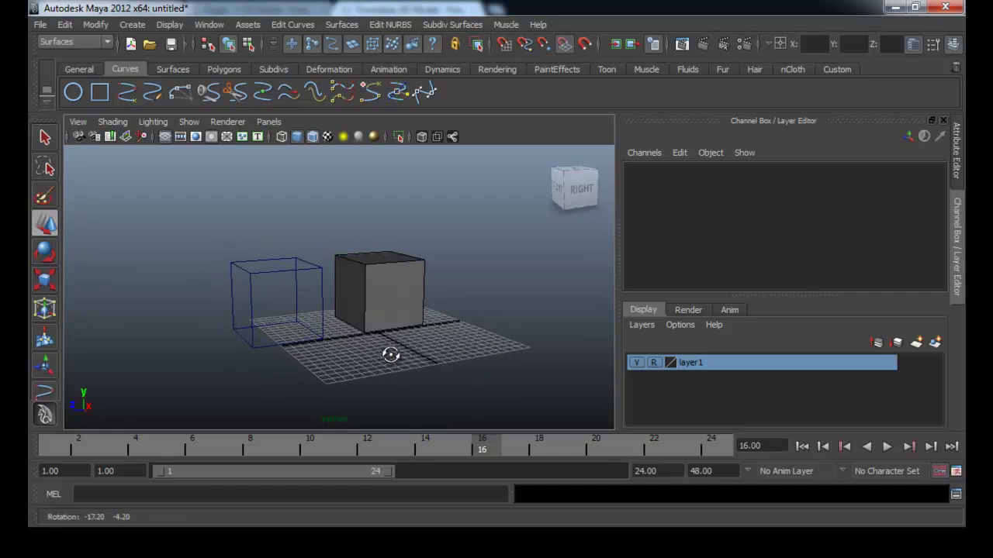
right_click_drag(410, 349, 395, 339, "alt")
left_click_drag(395, 339, 412, 355, "alt")
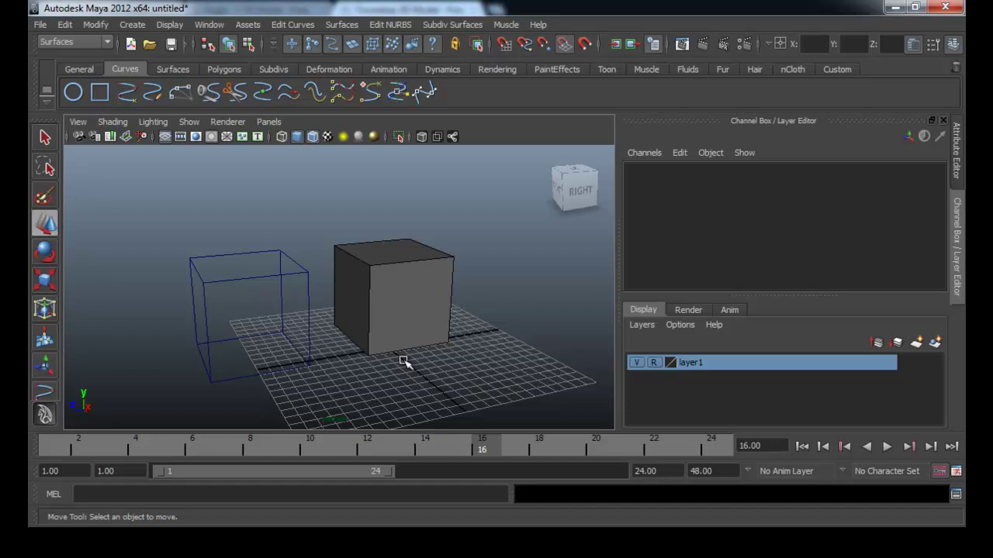
left_click_drag(325, 326, 314, 353, "alt")
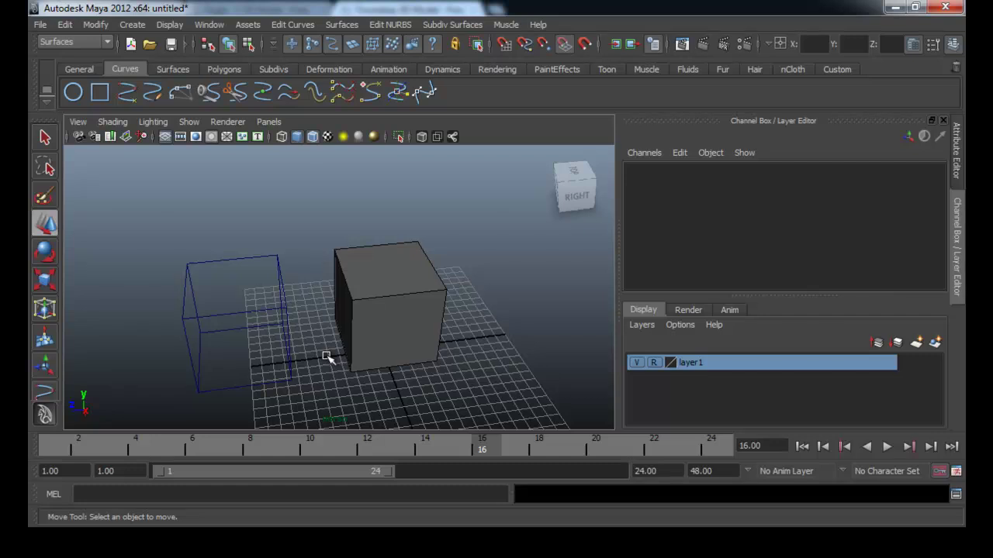
left_click_drag(370, 336, 427, 322, "alt")
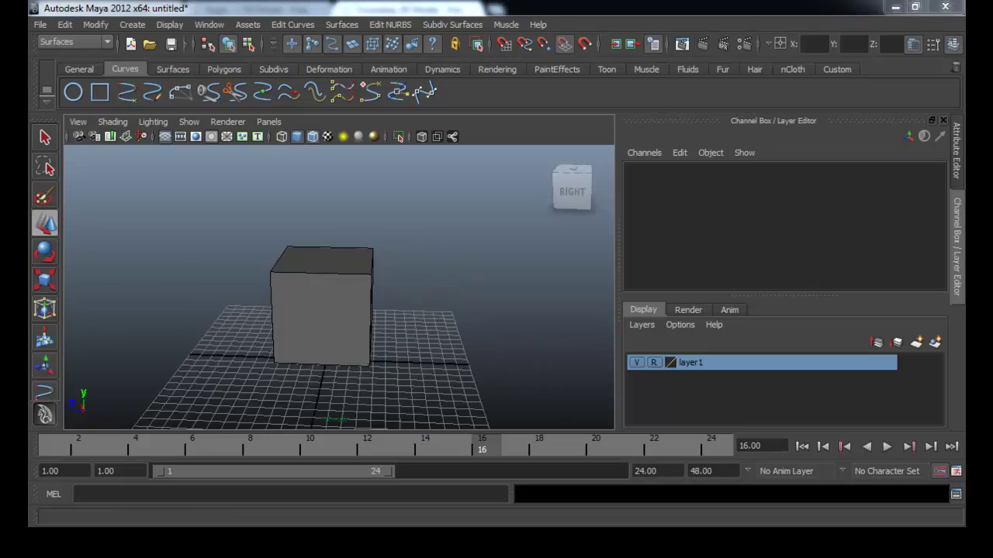
- Start a new scene without saving the changes to the current one
key("ctrl+n")
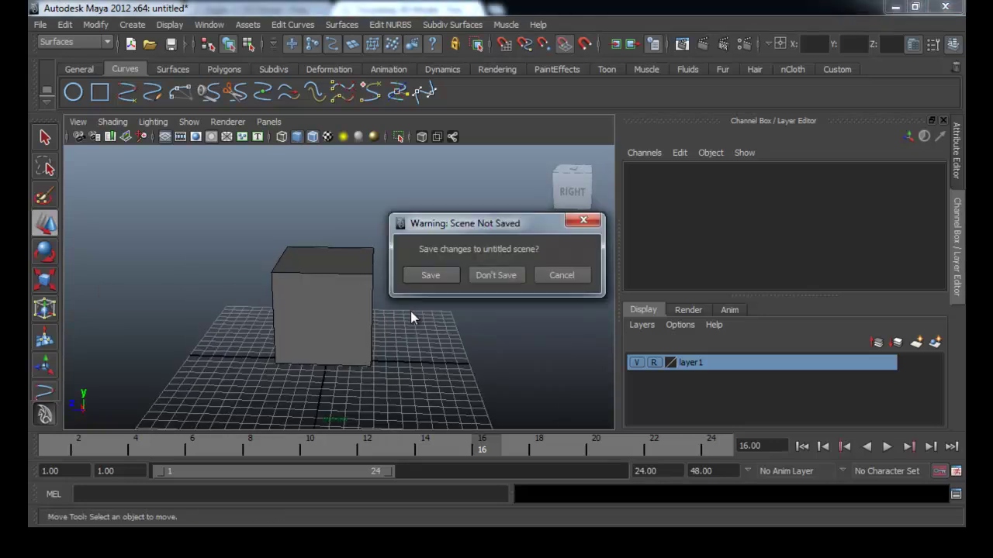
left_click(497, 279)
right_click_drag(309, 299, 236, 300, "alt")
middle_click_drag(327, 256, 326, 283, "alt")
left_click_drag(326, 283, 240, 284, "alt")
right_click_drag(240, 281, 344, 294, "alt")
left_click_drag(330, 299, 339, 280, "alt")
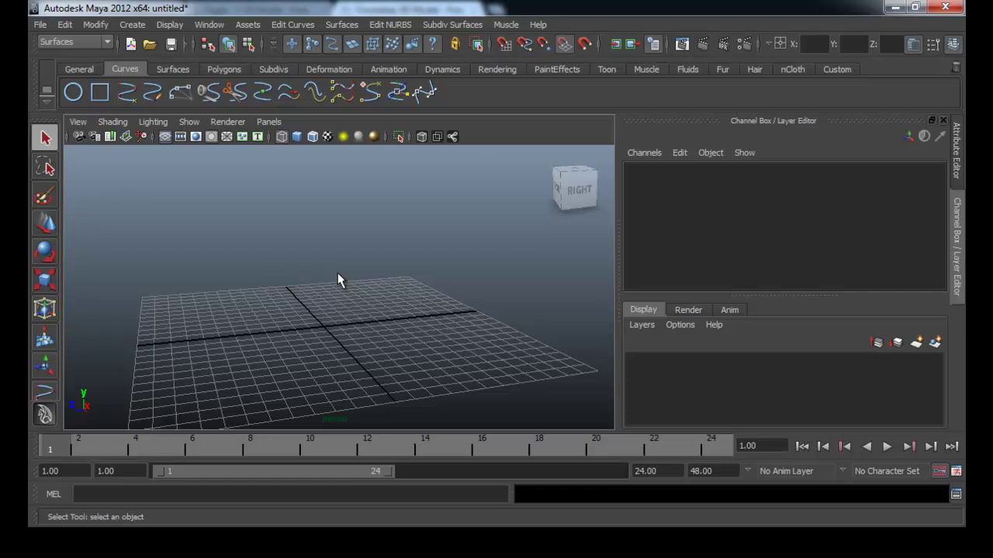
- Create a polygon cube at the origin, scale it up uniformly, and raise it above the grid
left_click(222, 71)
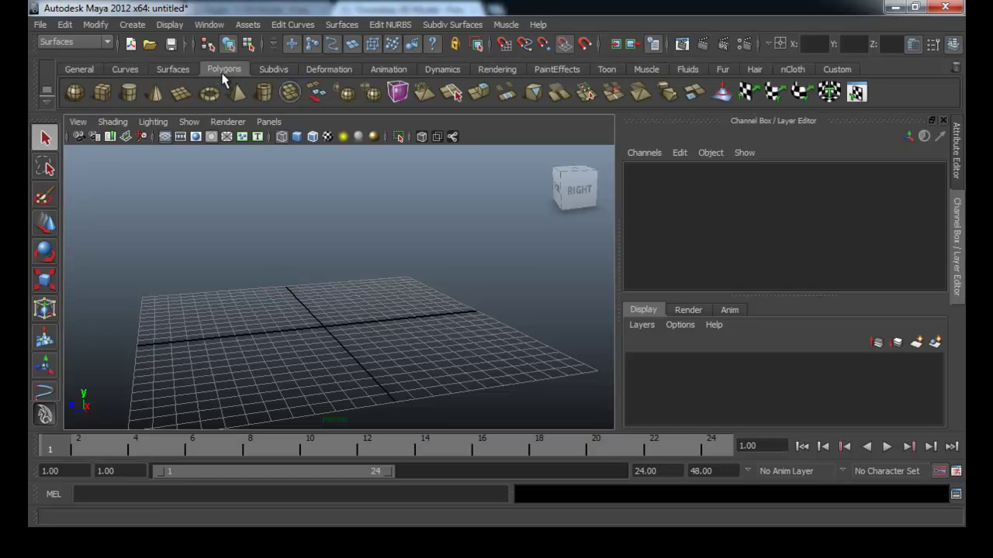
left_click(107, 99)
key("r")
left_click_drag(324, 327, 363, 341)
key("w")
left_click_drag(325, 280, 325, 212)
- Create a polygon plane at the origin and scale it uniformly to about 19.721
left_click(180, 93)
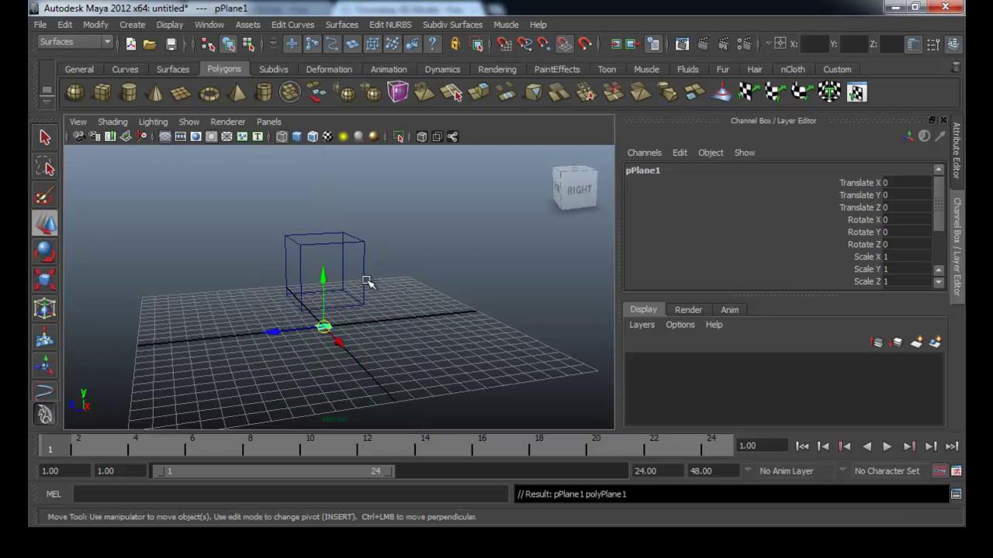
key("r")
left_click_drag(325, 328, 517, 288)
- Display the scene smooth shaded with wireframe on shaded, leaving no object selected
key("5")
left_click(434, 262)
left_click_drag(401, 283, 349, 204, "alt")
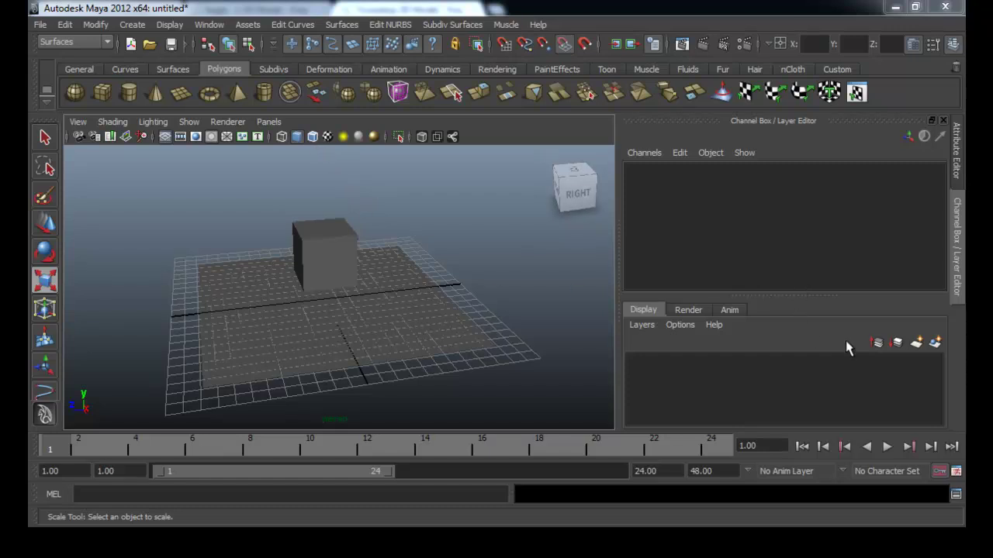
left_click(314, 137)
left_click_drag(347, 243, 377, 262, "alt")
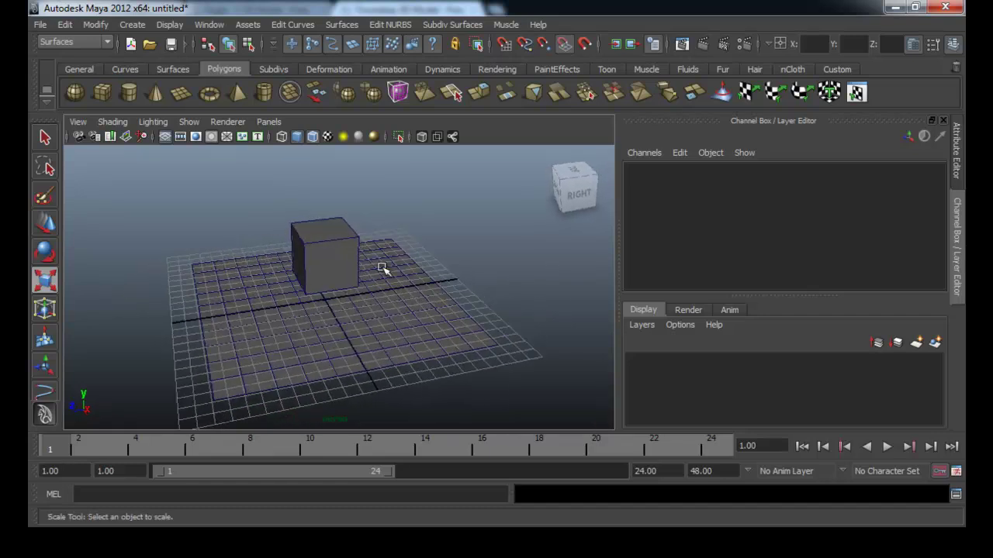
- Set a keyframe on the plane and raise it slightly to about 0.192 on Translate Y
left_click(383, 269)
left_click_drag(292, 366, 295, 359, "alt")
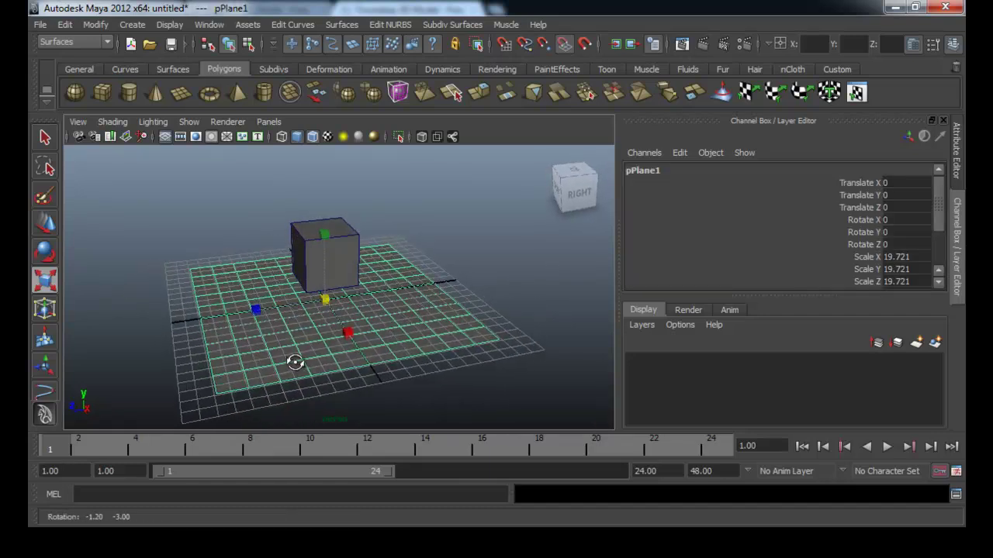
key("s")
key("w")
left_click_drag(328, 258, 325, 250)
- Scale the plane up uniformly to about 23.91, then leave nothing selected
right_click_drag(279, 274, 323, 290, "alt")
key("r")
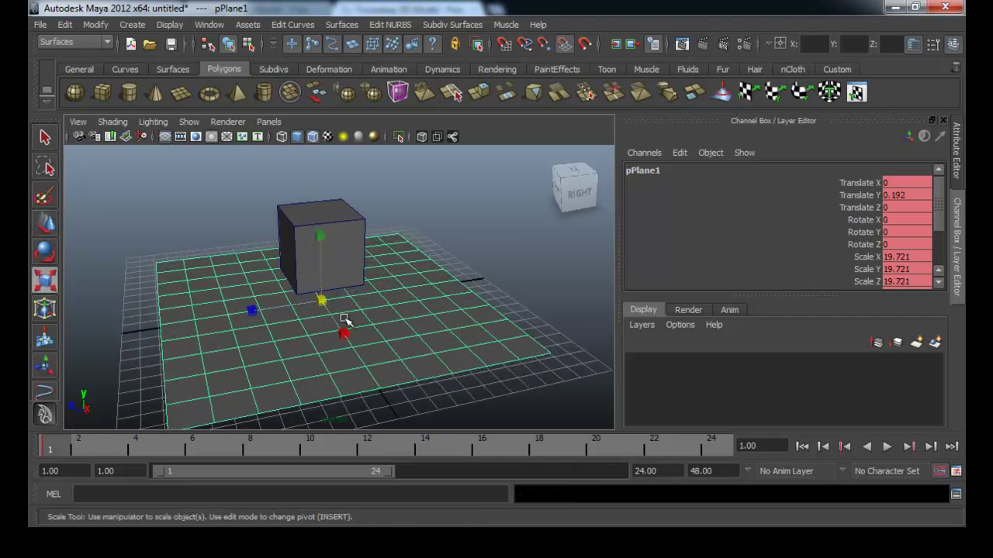
left_click_drag(324, 299, 371, 282)
left_click_drag(434, 287, 348, 259, "alt")
left_click(425, 248)
middle_click_drag(343, 255, 344, 264, "alt")
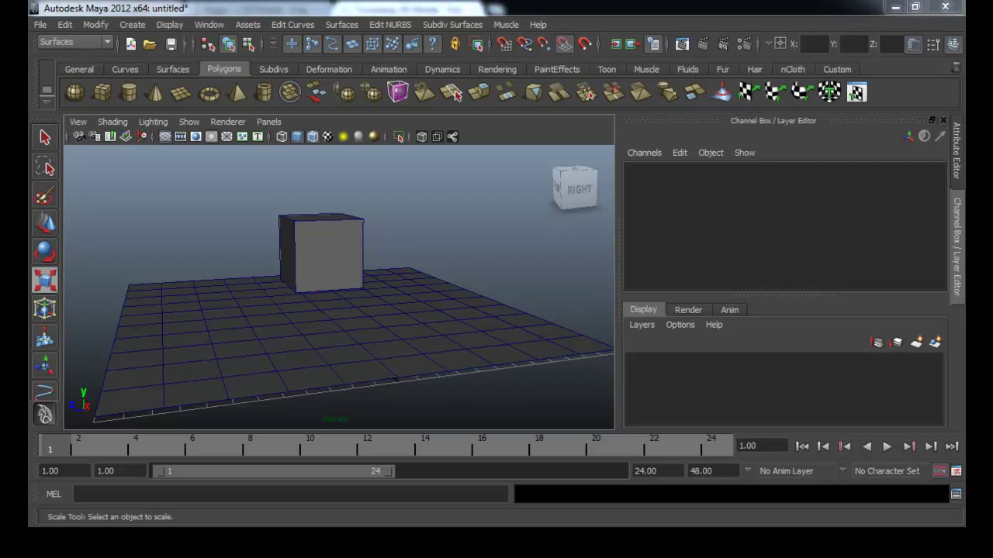
- Switch to the browser, open the full-size Chaiwathana.jpg temple plan, examine its layout enlarged, and return to Maya
key("alt+Tab")
left_click_drag(653, 4, 29, 42)
left_click(299, 42)
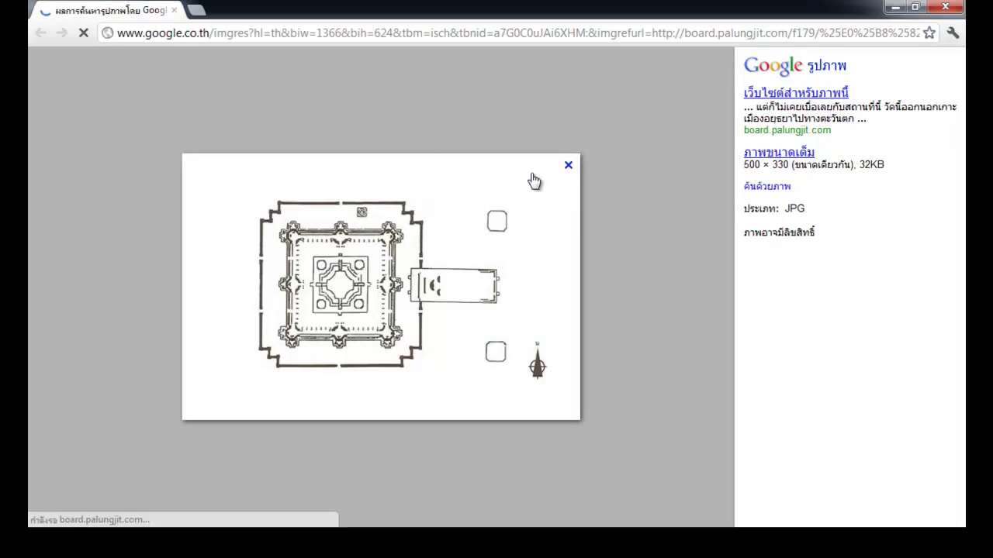
left_click(785, 157)
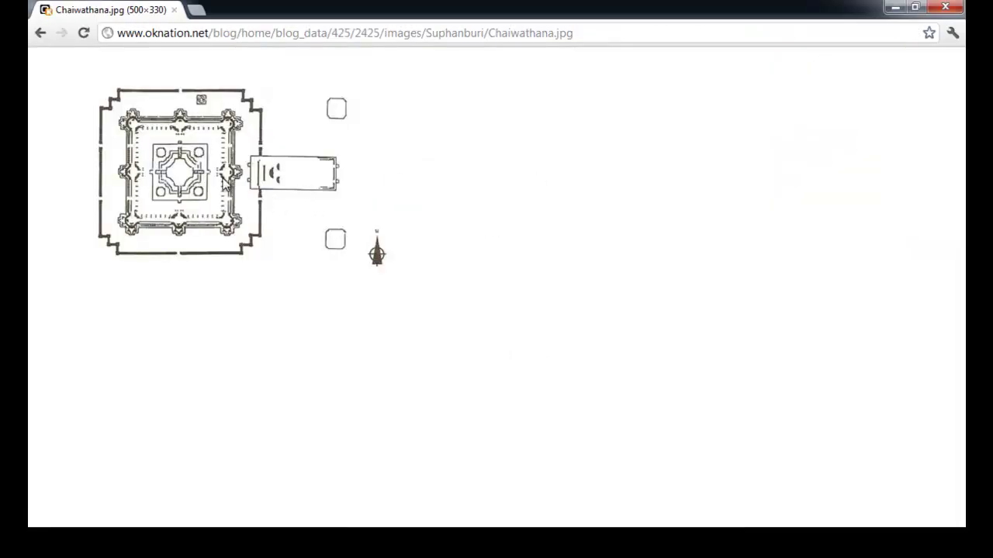
scroll(396, 212, "up", 7, "ctrl")
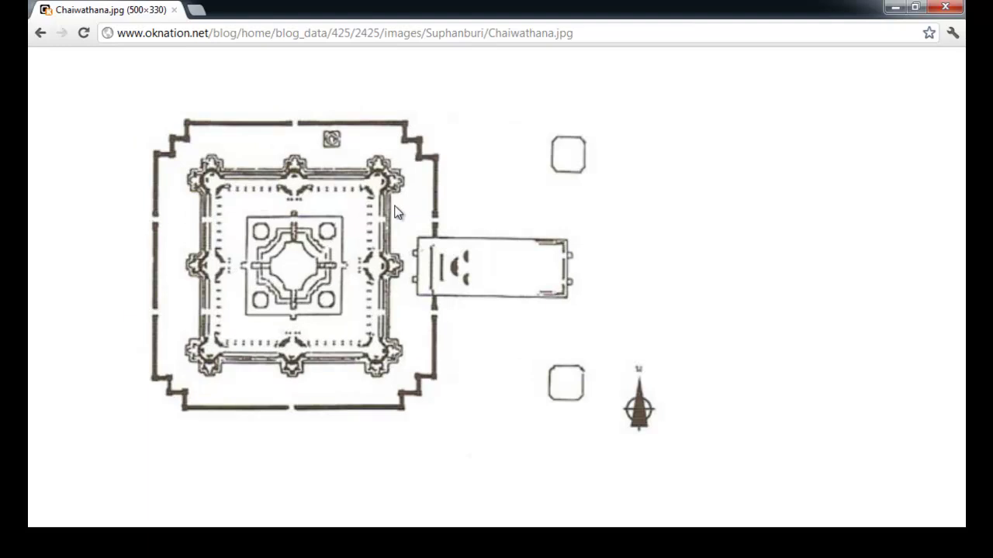
scroll(396, 212, "down", 2, "ctrl")
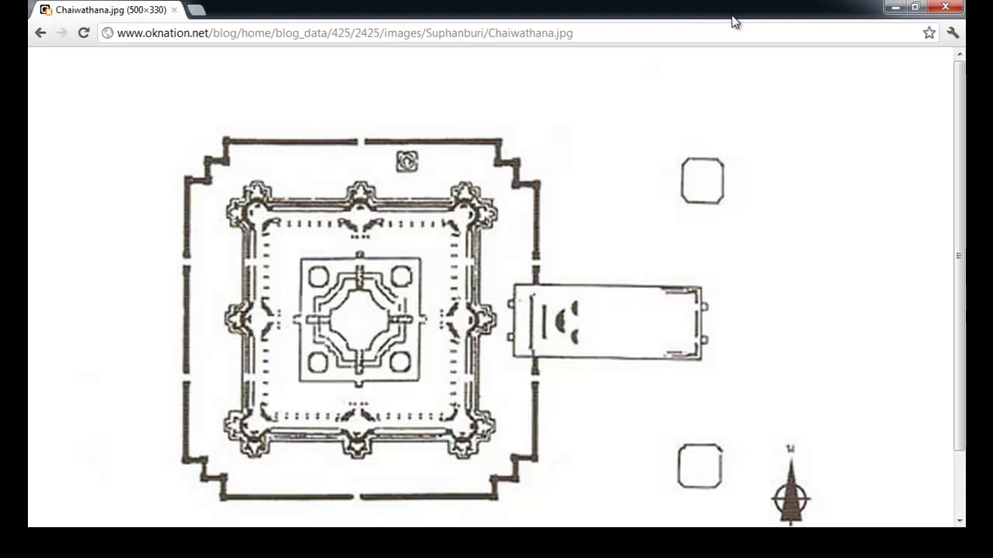
left_click_drag(733, 21, 29, 66)
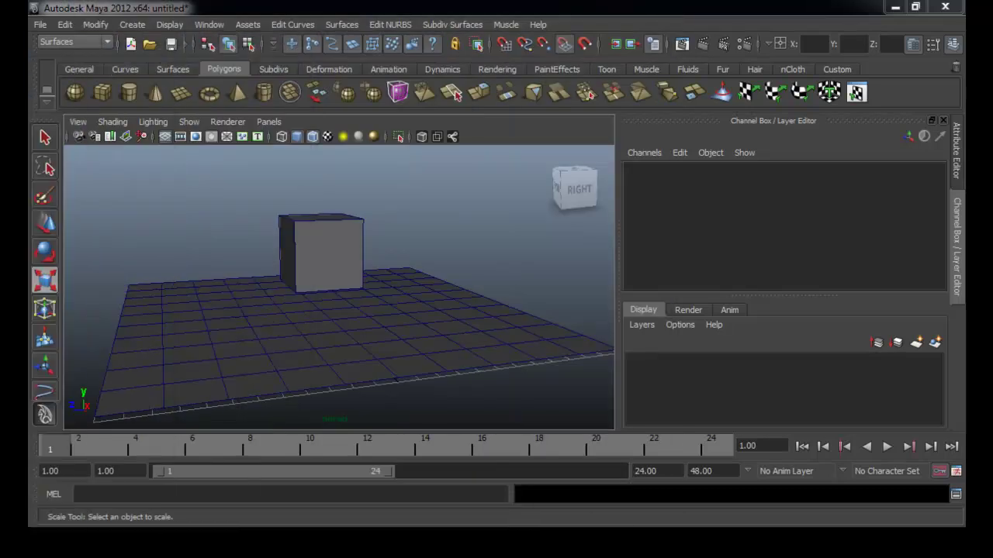
- Move the cube's pivot vertically to the centre of its base by snapping it to a bottom edge
left_click(321, 239)
left_click_drag(321, 240, 354, 278, "alt")
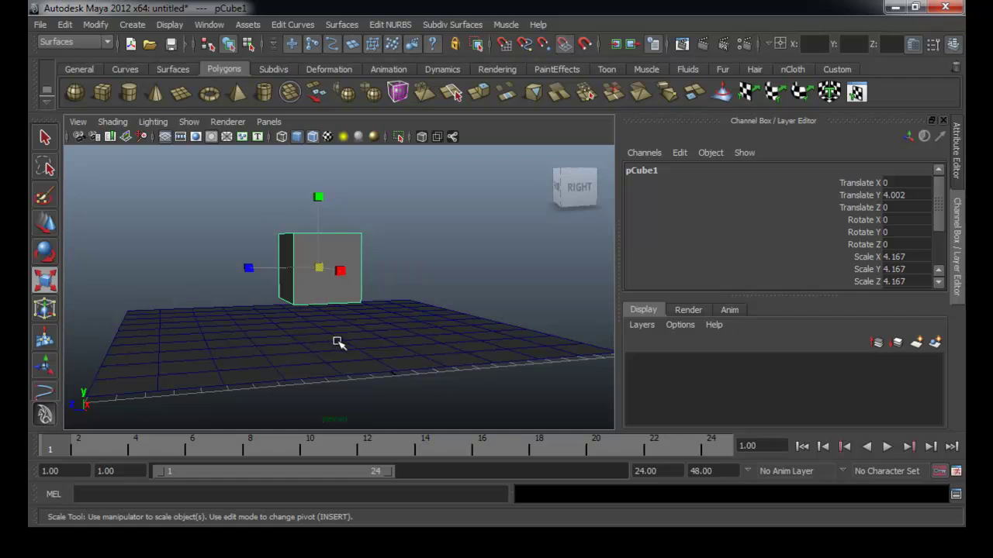
left_click_drag(339, 343, 344, 338, "alt")
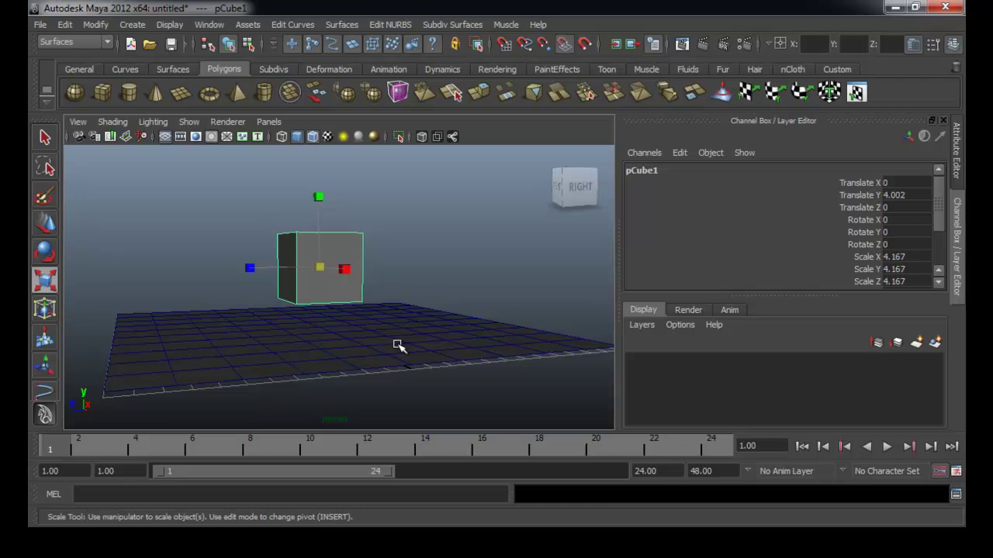
left_click_drag(373, 342, 412, 344, "alt")
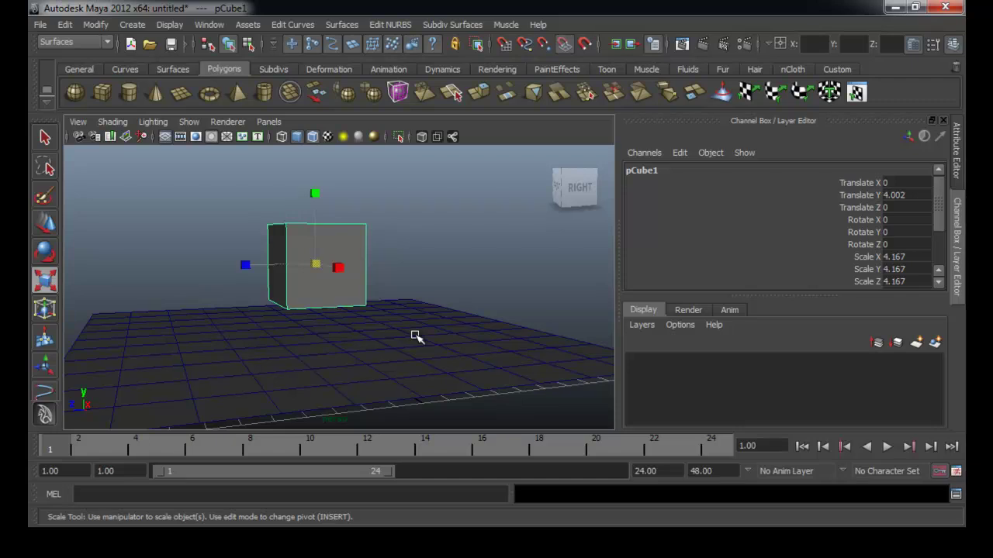
key("Insert")
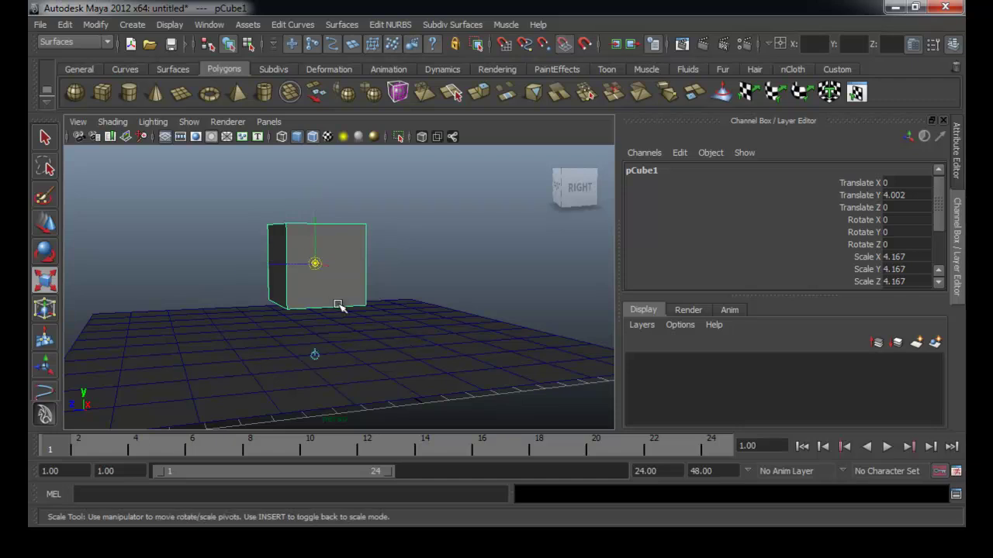
key("Insert")
key("Insert")
left_click_drag(316, 240, 311, 201)
key("Insert")
key("Insert")
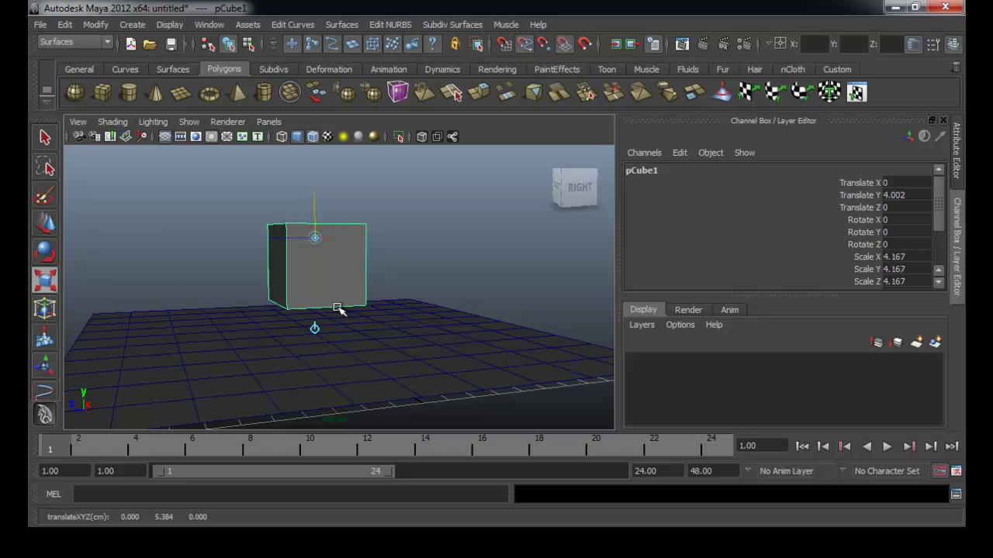
middle_click_drag(338, 308, 380, 318)
key("Insert")
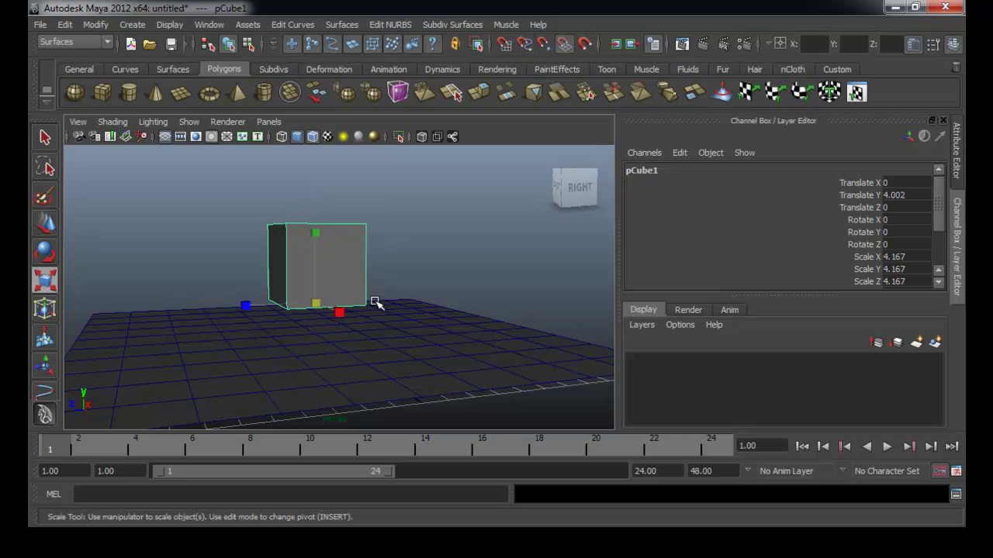
- Raise the cube, then snap its base down onto the plane at Translate Y 2.276
key("w")
left_click_drag(316, 246, 321, 204)
mouse_move(349, 253)
left_mouse_down("alt")
mouse_move(355, 268)
mouse_move(349, 258)
left_mouse_up("alt")
left_click_drag(315, 208, 317, 211)
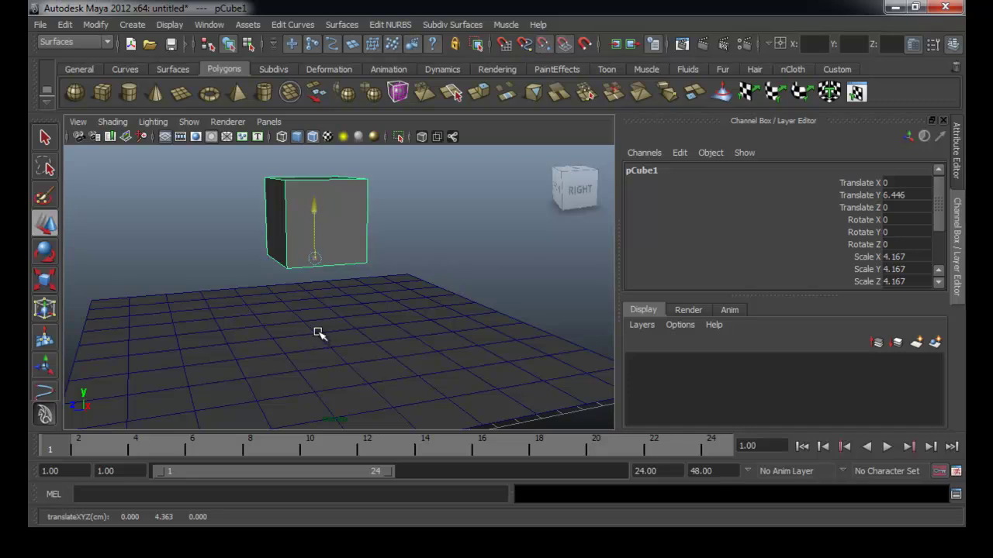
left_click_drag(318, 333, 342, 334)
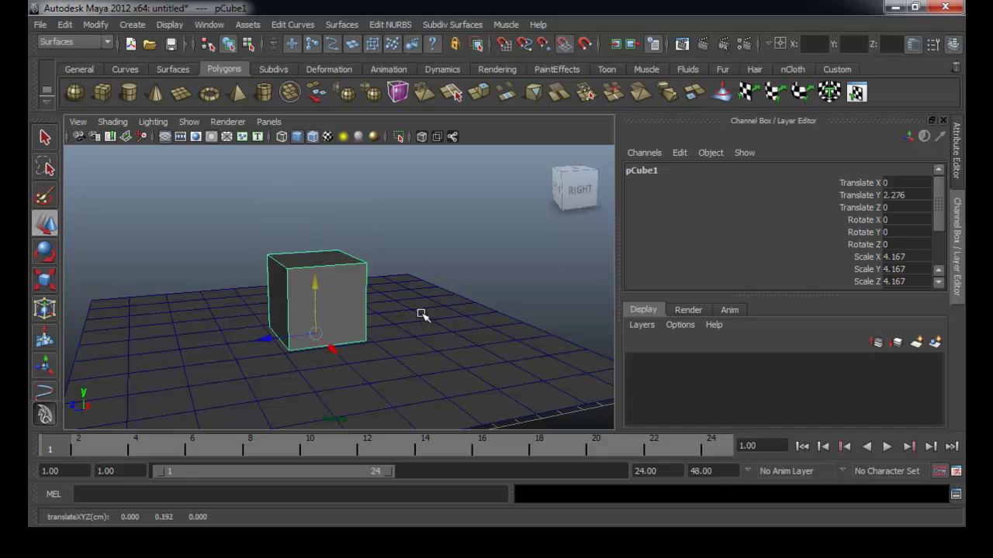
left_click_drag(357, 300, 381, 333, "alt")
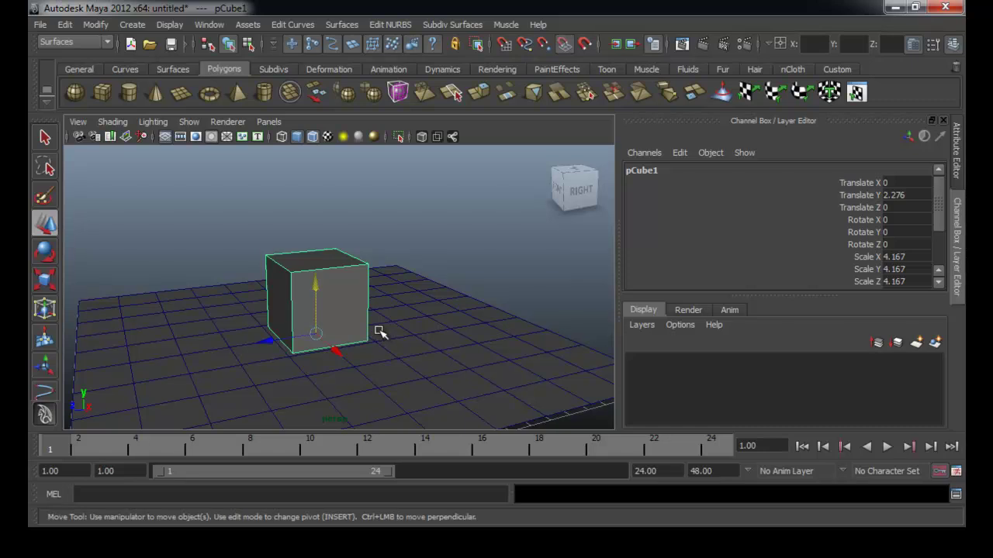
- Scale the cube uniformly to about 7.824 and flatten its height to a Scale Y of about 1.719
key("r")
left_click_drag(317, 335, 404, 301)
left_click_drag(330, 269, 329, 319)
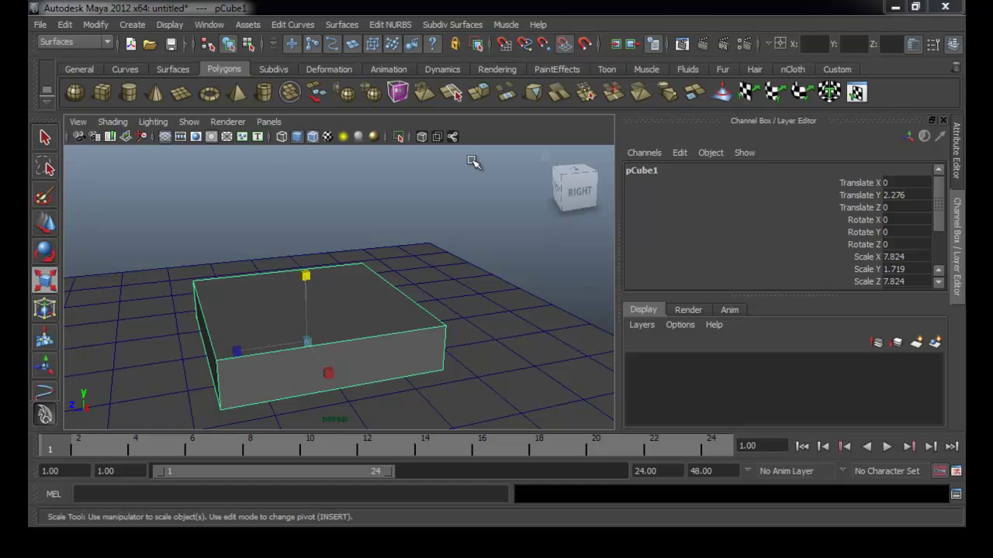
mouse_move(437, 337)
left_mouse_down("alt")
mouse_move(287, 328)
mouse_move(393, 341)
mouse_move(361, 353)
left_mouse_up("alt")
- Snap the flattened cube's pivot to a grid edge of the plane outside the cube
key("Insert")
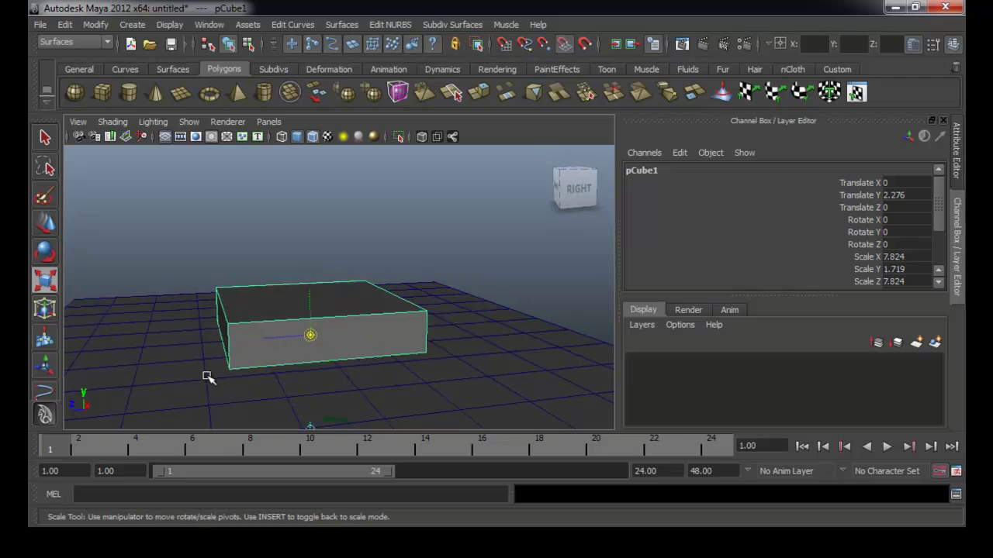
key("c")
middle_click_drag(204, 379, 152, 410)
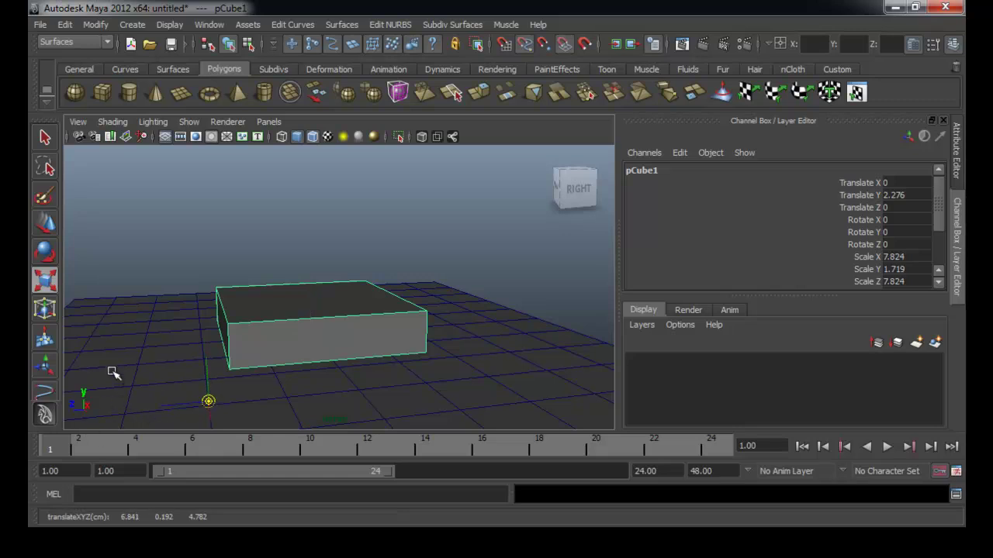
key("Insert")
- Center the pivot of the flattened cube with Center Pivot
left_click(279, 256)
left_click(281, 317)
left_click(94, 24)
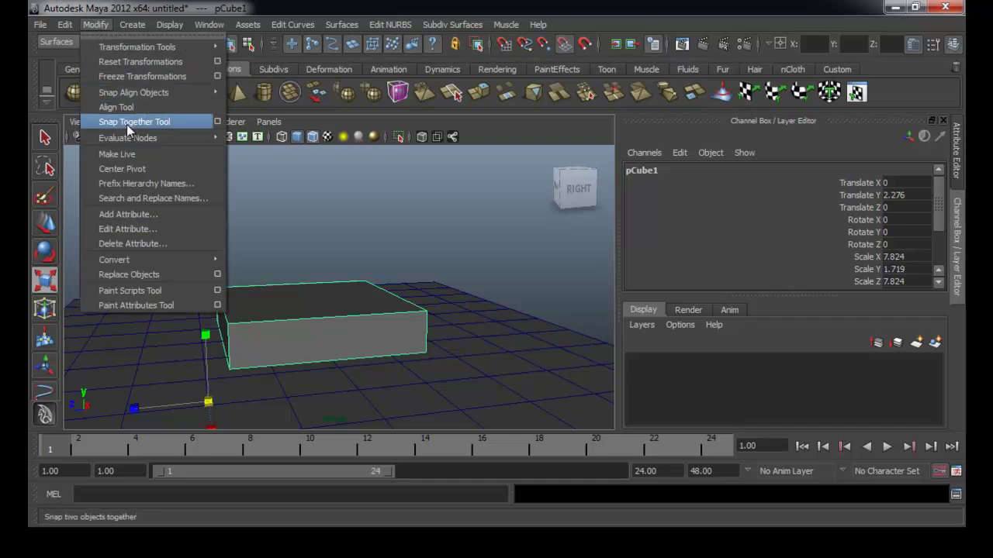
left_click(127, 168)
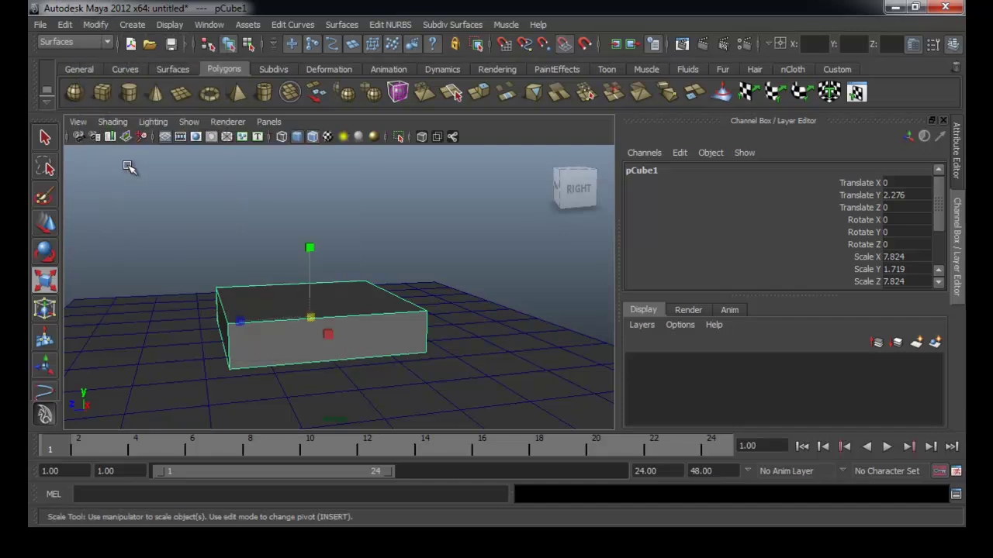
- Raise the flattened cube above the plane to a Translate Y of about 6.521
key("w")
left_click_drag(308, 281, 322, 166)
left_click_drag(326, 228, 305, 213, "alt")
left_click(95, 24)
left_click(374, 203)
left_click(371, 186)
left_click(367, 201)
left_click_drag(346, 204, 344, 219, "alt")
middle_click_drag(324, 202, 324, 209, "alt")
left_click_drag(314, 180, 312, 187)
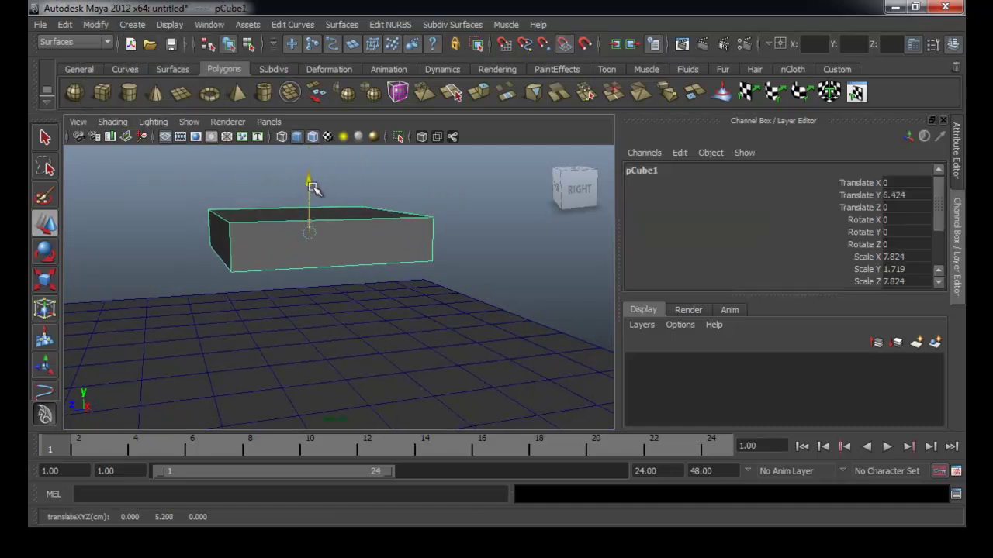
- Snap the flattened cube's pivot vertically to the level of its bottom edge and finish pivot editing
key("Insert")
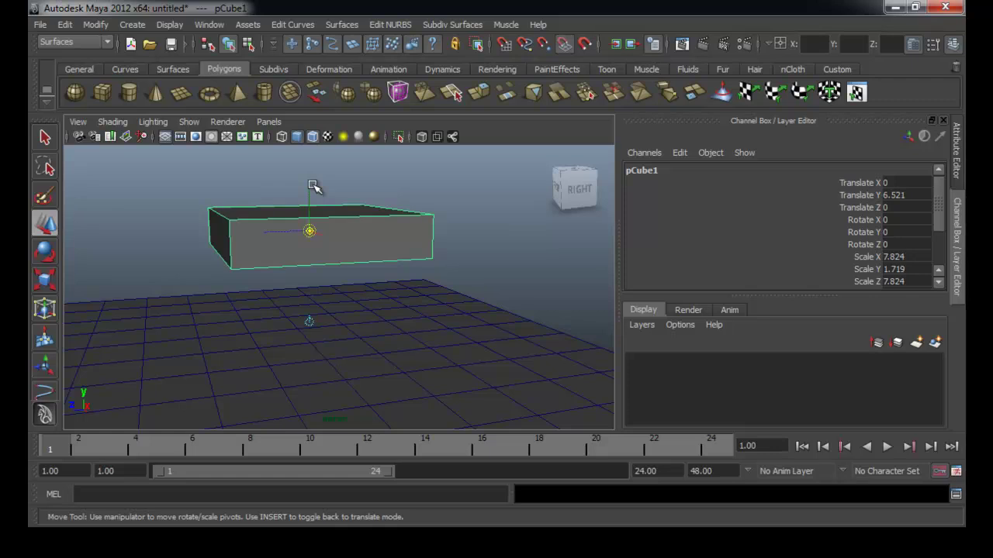
left_click_drag(309, 197, 316, 162)
key("c")
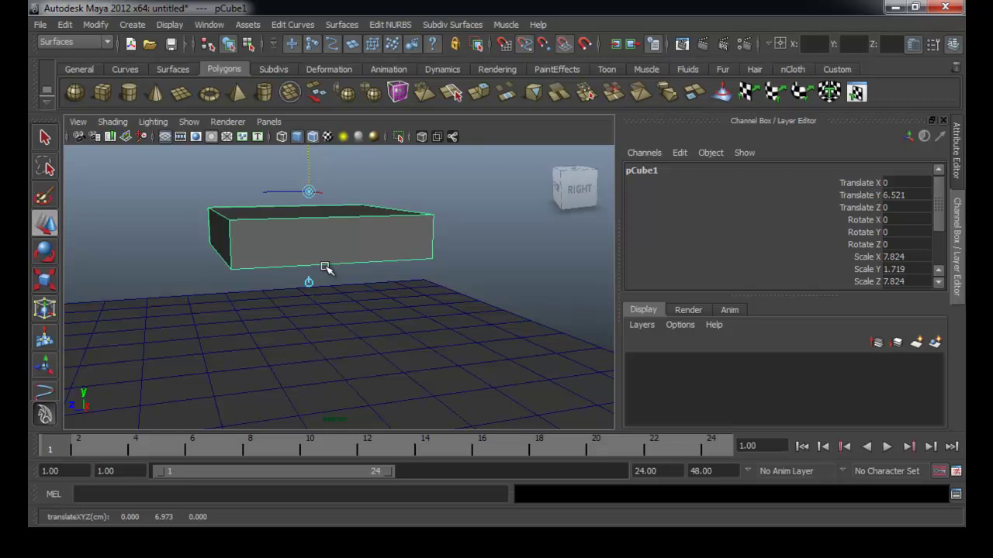
middle_click(298, 265)
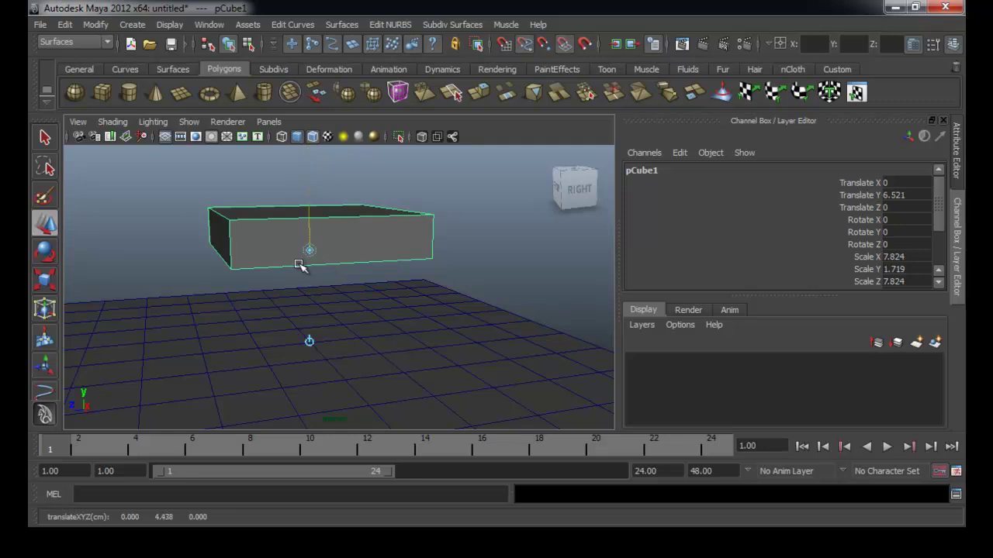
left_click(380, 268)
scroll(381, 267, "up", 3)
left_click(328, 220)
left_click_drag(328, 219, 312, 247, "alt")
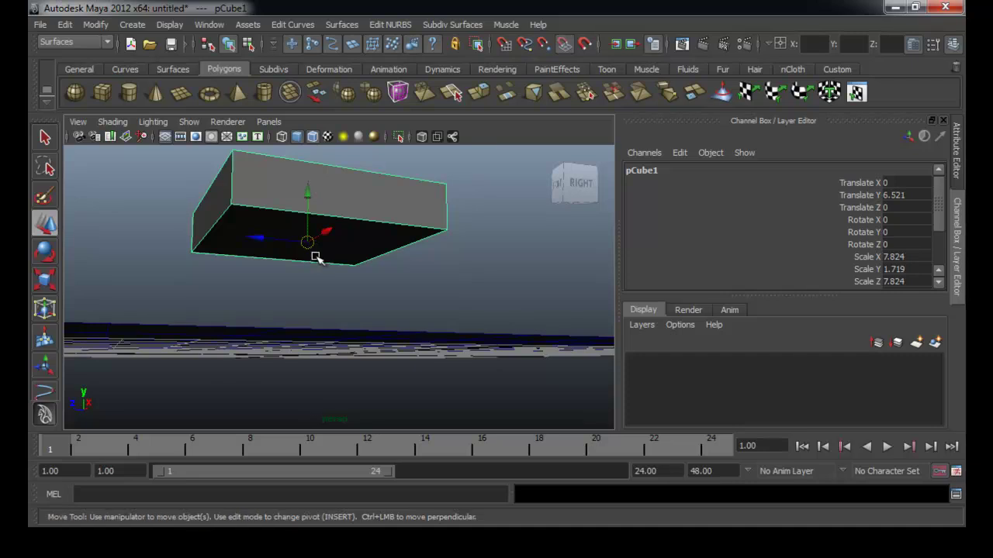
- Move the flattened cube freely toward the plane's corner, to about X 8.616, Y 5.709, Z 5.941
left_click_drag(315, 257, 321, 342, "alt")
right_click_drag(284, 330, 320, 288, "alt")
left_click_drag(319, 281, 468, 346, "alt")
right_click_drag(469, 346, 350, 326, "alt")
left_click_drag(359, 311, 315, 322)
left_click_drag(315, 321, 474, 342, "alt")
left_click(435, 282)
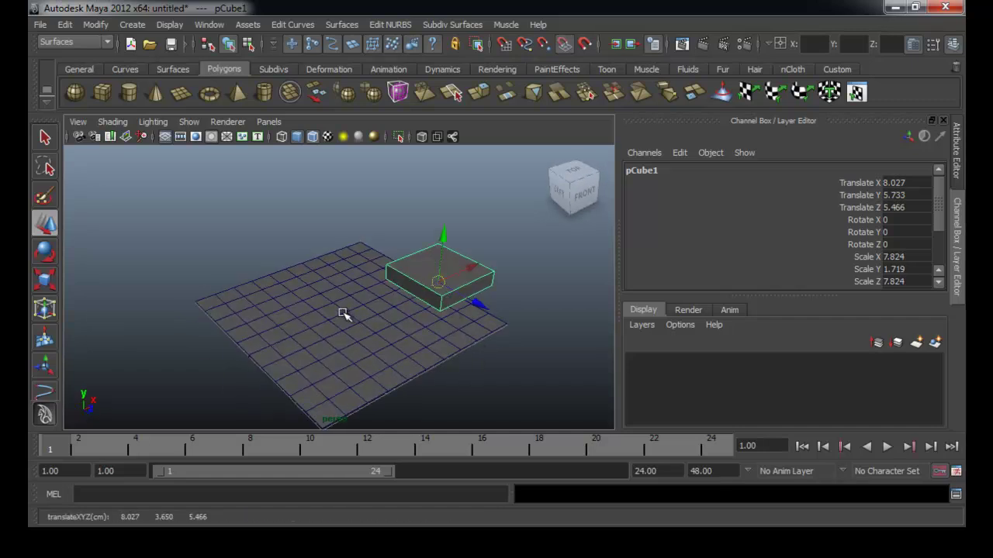
right_click_drag(347, 312, 466, 284, "alt")
left_click_drag(465, 283, 383, 328)
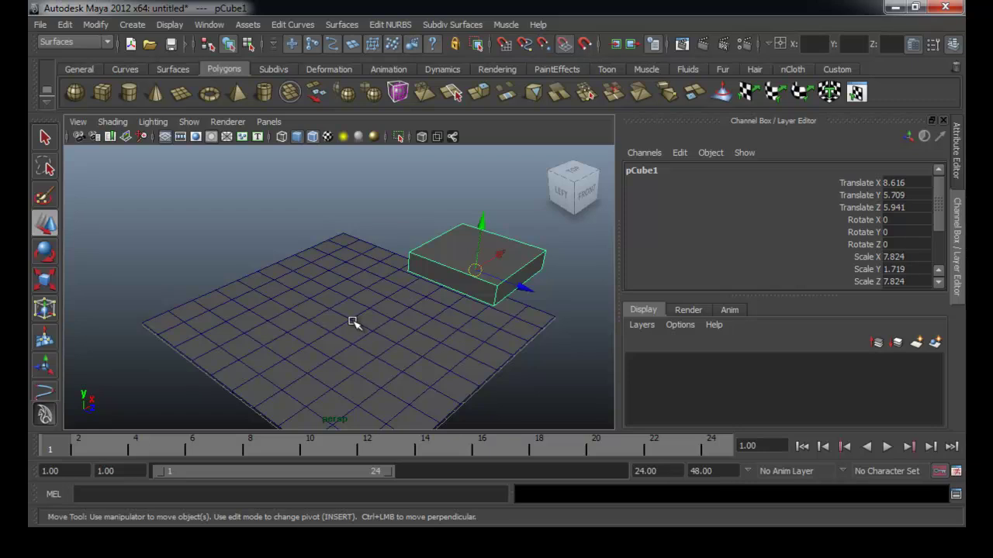
- Point-snap the flattened cube by its base pivot to the plane's centre vertex, at X 0, Y 2.276, Z 0
key("Insert")
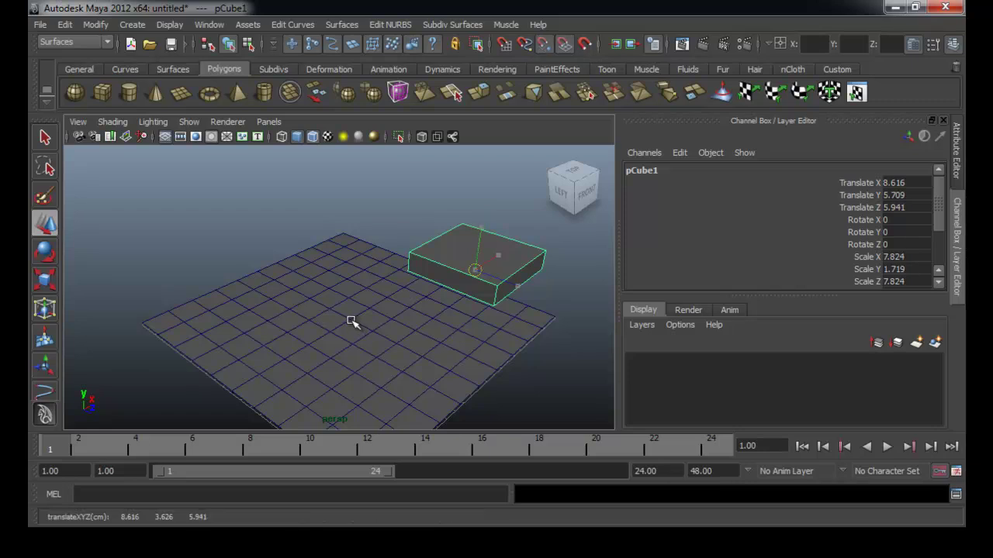
mouse_move(351, 322)
middle_mouse_down()
mouse_move(344, 310)
mouse_move(349, 323)
middle_mouse_up()
left_click_drag(354, 323, 519, 336, "alt")
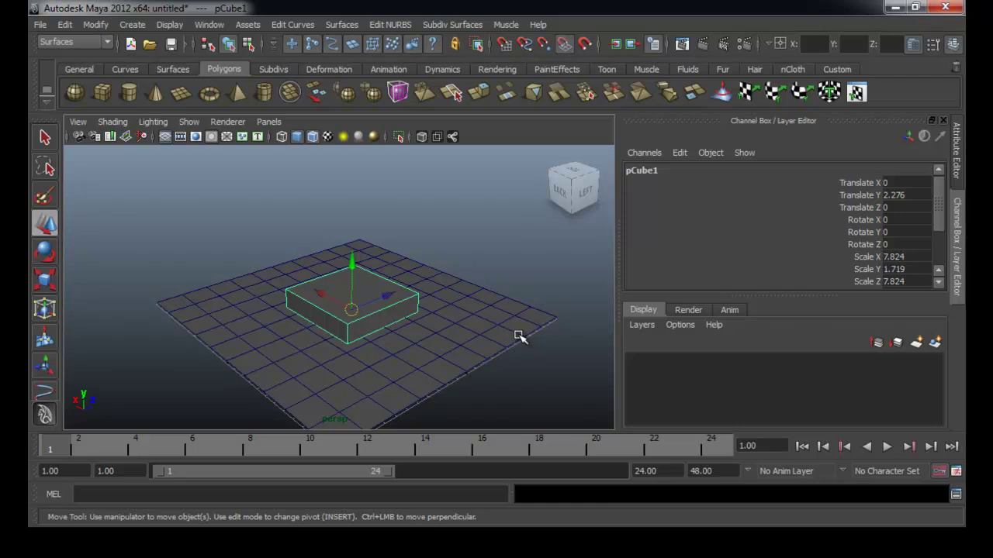
left_click_drag(411, 351, 359, 318, "alt")
right_click_drag(359, 319, 441, 339, "alt")
left_click_drag(441, 339, 495, 200, "alt")
left_click_drag(495, 200, 448, 197, "alt")
left_click_drag(403, 222, 358, 324, "alt")
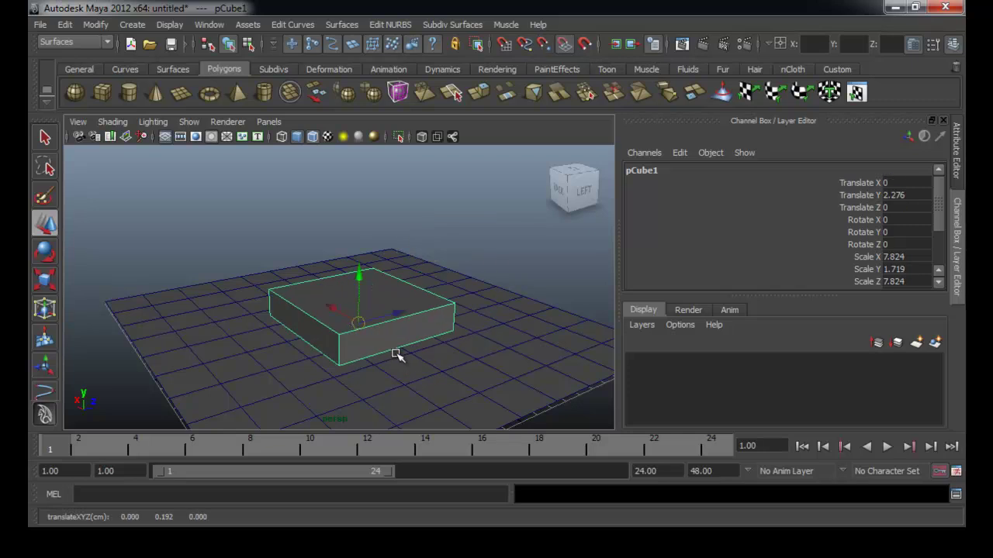
left_click_drag(397, 351, 445, 333, "alt")
left_click(489, 321)
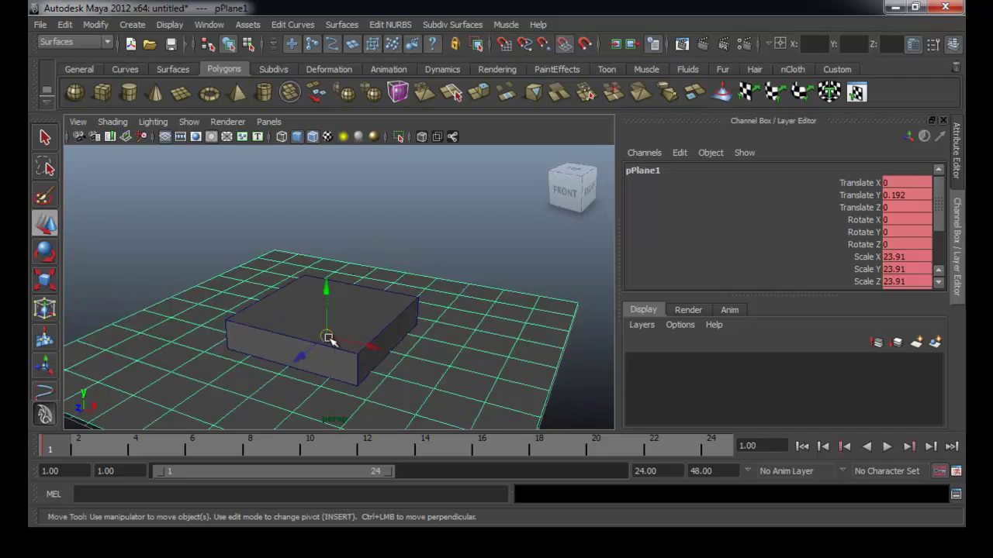
left_click(442, 249)
key("ctrl+z")
key("ctrl+z")
- Try snapping the flattened cube to a plane vertex at X -2.391, then return it to the centre vertex
left_click(370, 330)
left_click_drag(370, 331, 341, 339, "alt")
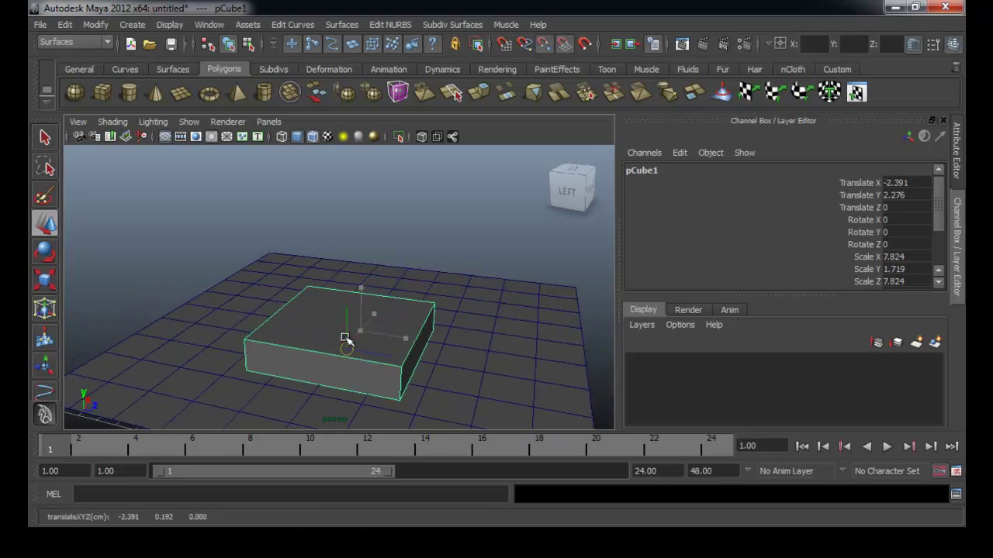
left_click_drag(421, 355, 449, 321, "alt")
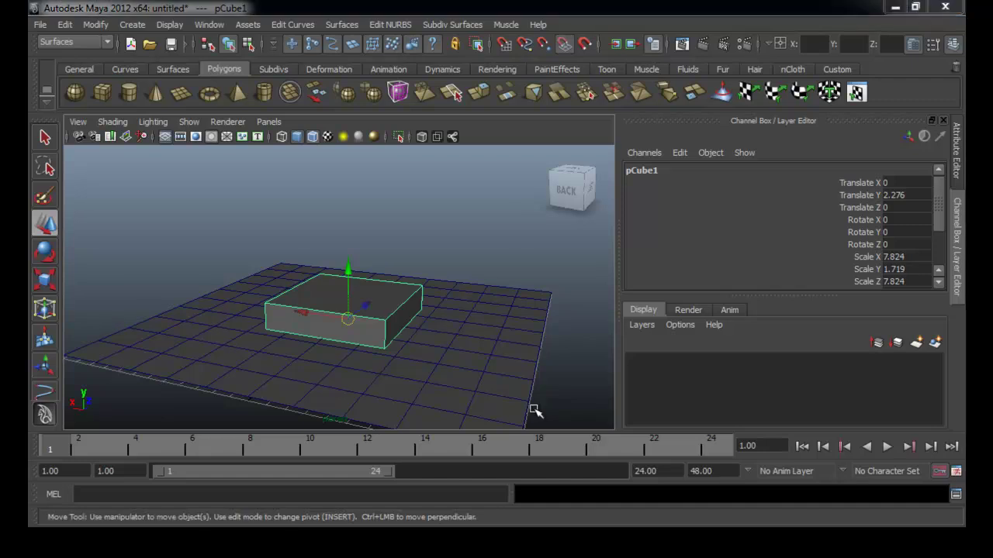
- Switch the flattened cube to face selection and select its four side faces
left_click_drag(381, 271, 364, 295, "alt")
right_click_drag(365, 295, 429, 312, "alt")
left_click_drag(397, 383, 324, 347, "alt")
right_click_drag(390, 299, 394, 332)
left_click(394, 330)
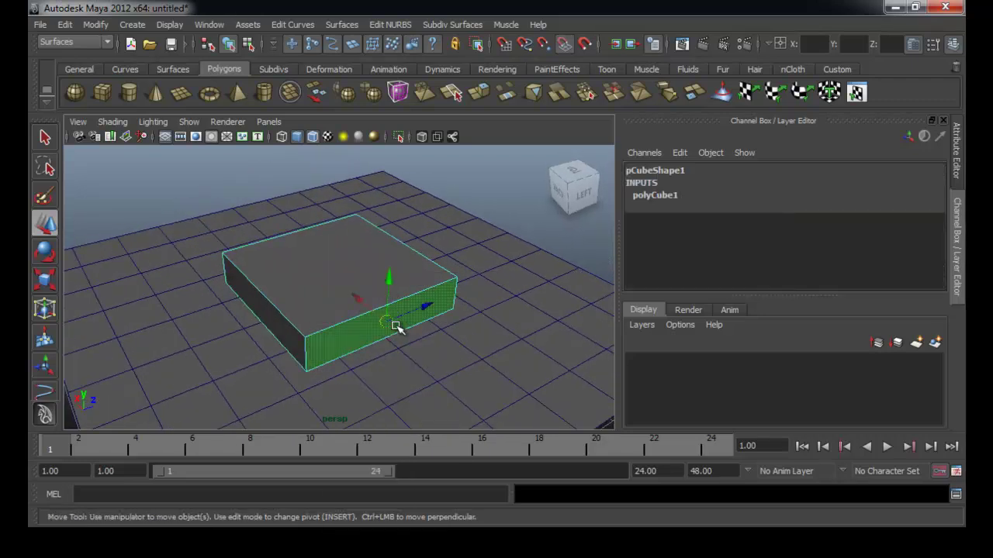
left_click(291, 338)
left_click_drag(472, 348, 357, 353, "alt")
left_click(416, 354)
left_click_drag(439, 362, 535, 330, "alt")
left_click_drag(416, 343, 543, 363, "alt")
left_click_drag(314, 317, 329, 336, "alt")
scroll(275, 322, "down", 4)
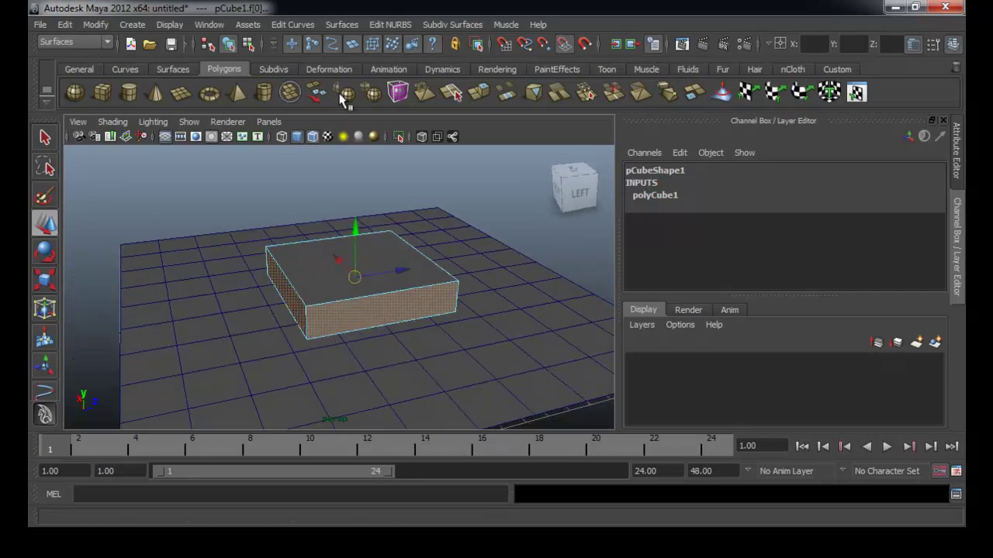
- Switch to the Polygons menu set and review the Keep Faces Together setting for mesh editing
left_click(84, 44)
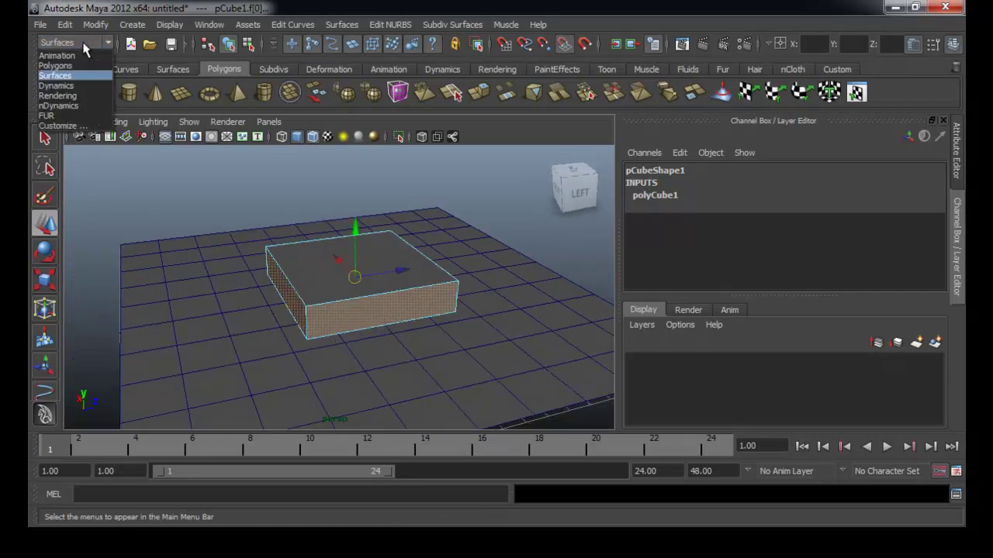
left_click(86, 62)
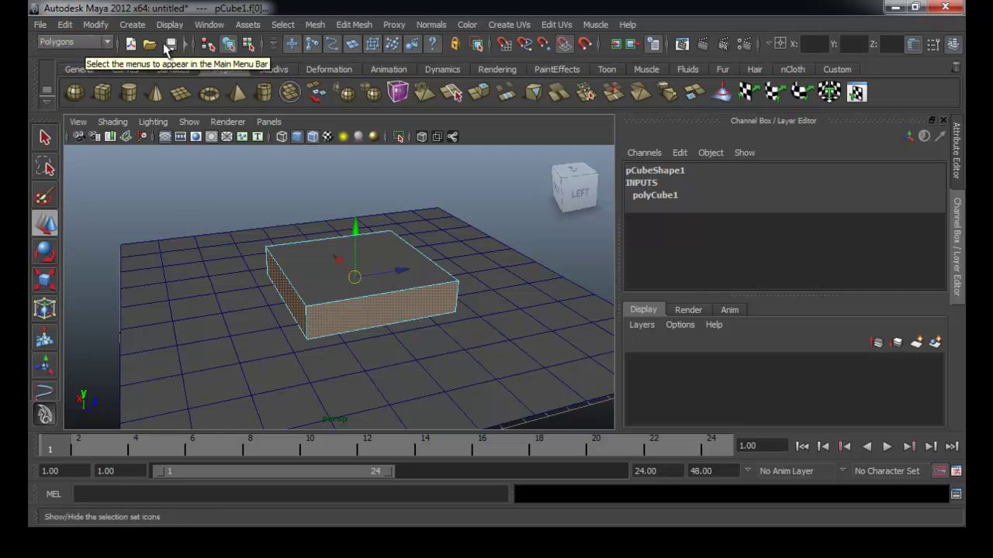
left_click(349, 24)
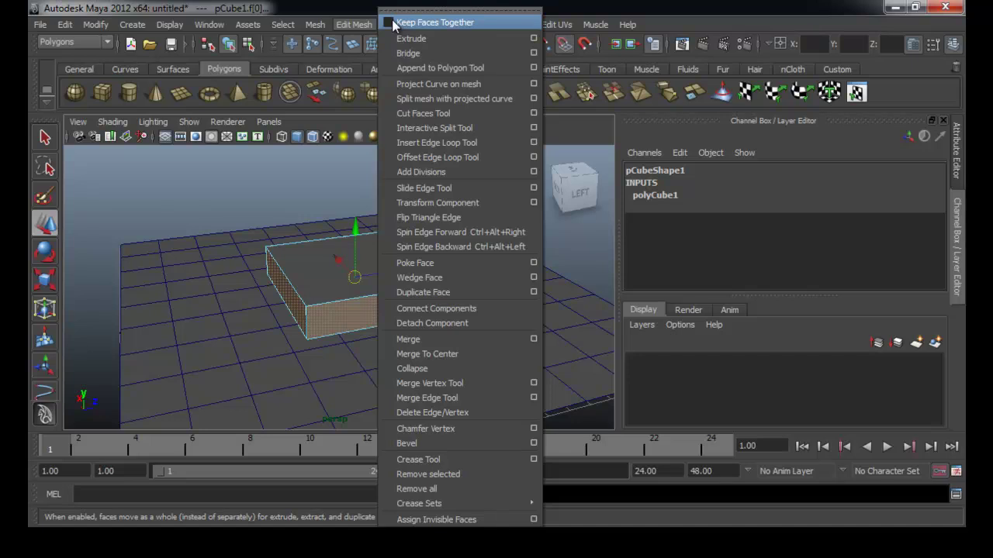
left_click(638, 5)
left_click_drag(463, 235, 466, 237, "alt")
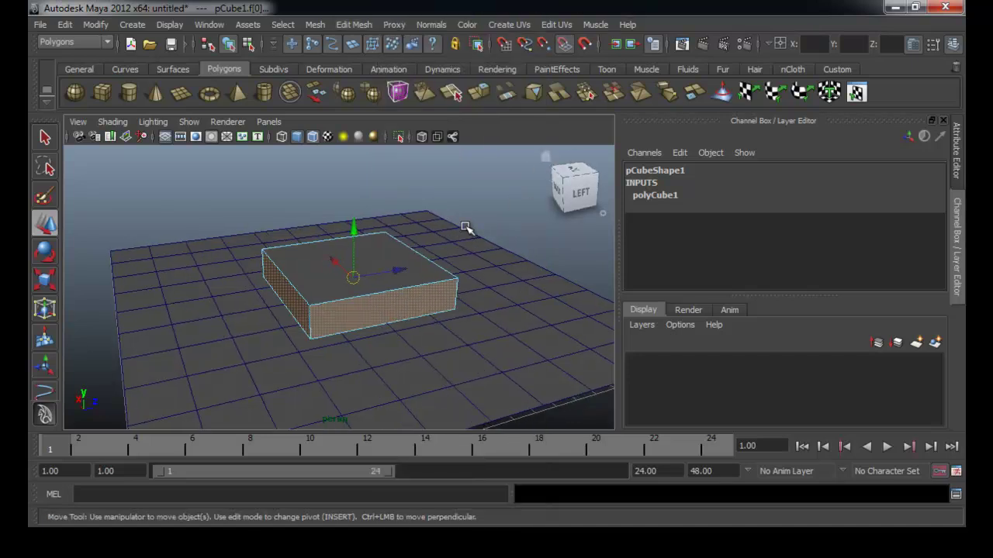
- Extrude the cube's four side faces slightly outward and adjust the width of the extruded faces by scaling
left_click(481, 99)
left_click_drag(411, 271, 324, 311, "alt")
right_click_drag(324, 310, 396, 357, "alt")
middle_click_drag(397, 357, 348, 317, "alt")
left_click_drag(348, 317, 324, 361, "alt")
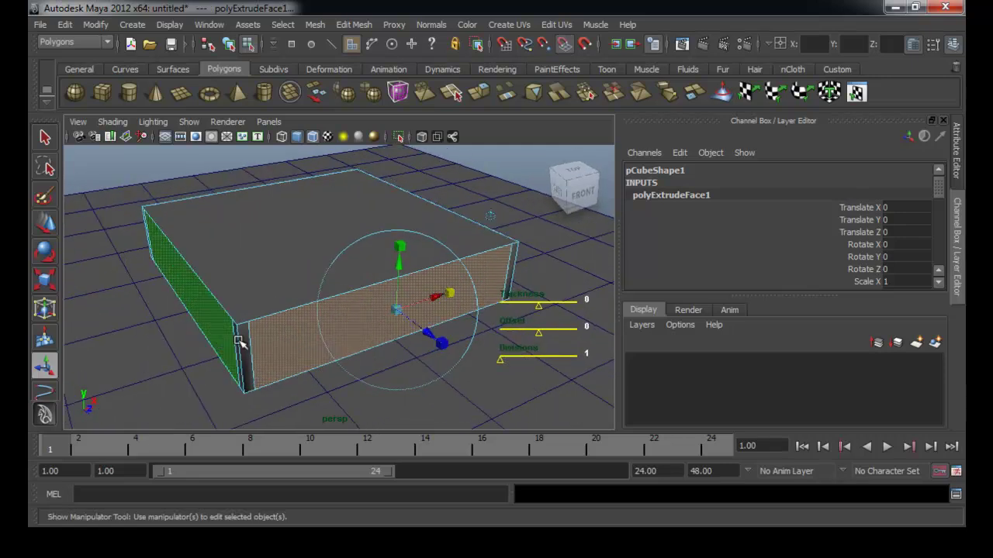
left_click_drag(452, 315, 414, 316, "alt")
right_click_drag(414, 317, 435, 328, "alt")
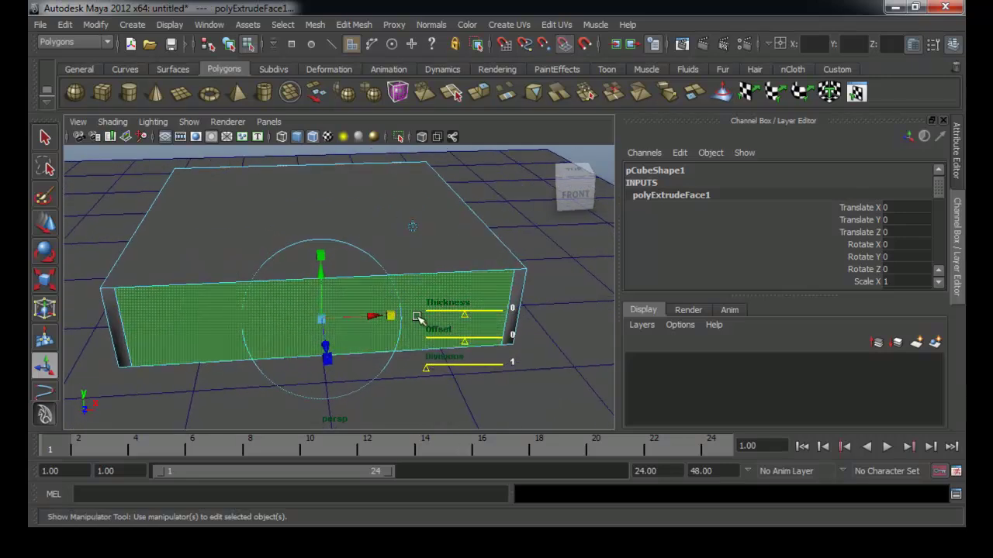
left_click_drag(392, 313, 447, 326)
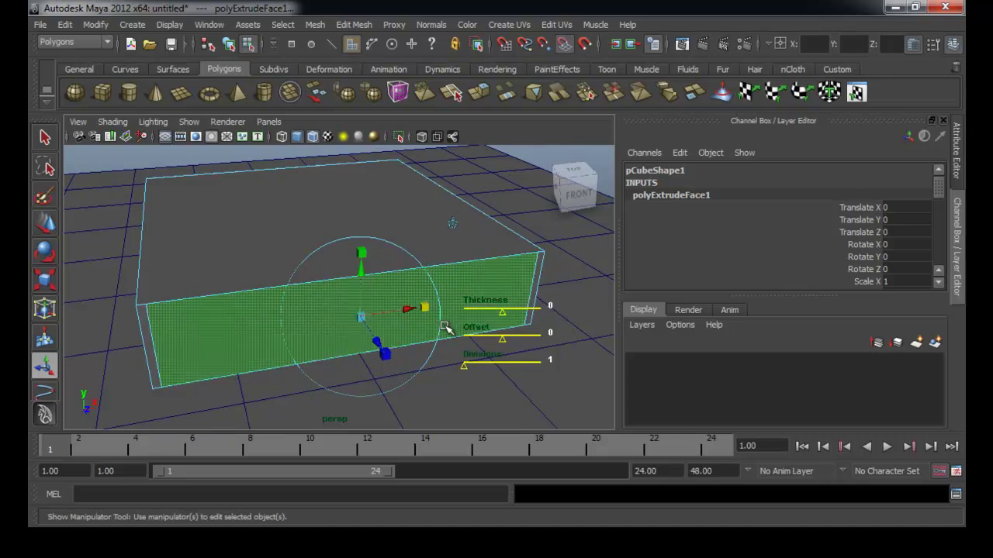
- Extrude the four side faces outward a second time to form stepped corners, and clear the selection
left_click_drag(395, 329, 399, 333, "alt")
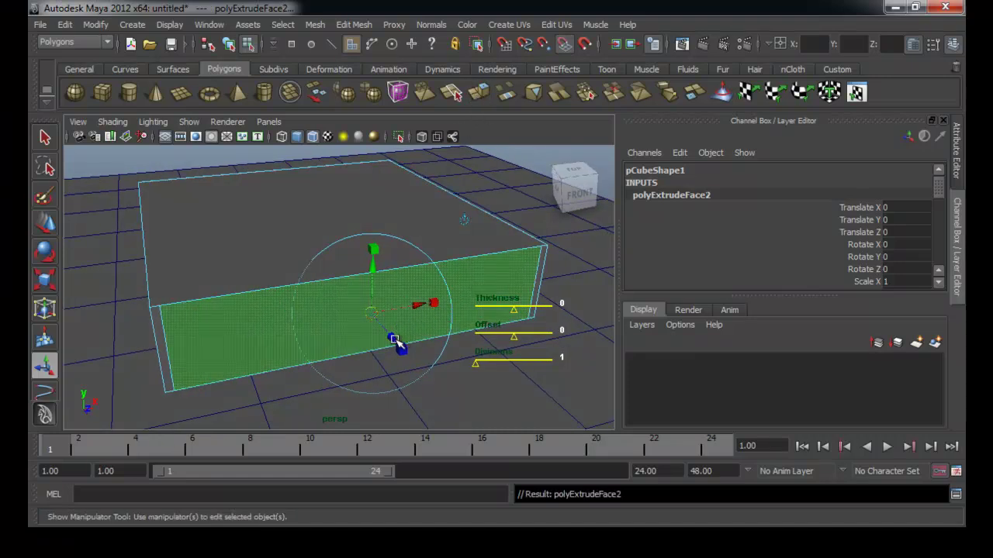
left_click_drag(395, 332, 396, 354)
left_click_drag(326, 376, 349, 377, "alt")
mouse_move(28, 82)
left_mouse_down()
mouse_move(396, 77)
mouse_move(29, 91)
left_mouse_up()
left_click_drag(463, 294, 446, 314, "alt")
right_click_drag(536, 282, 553, 269)
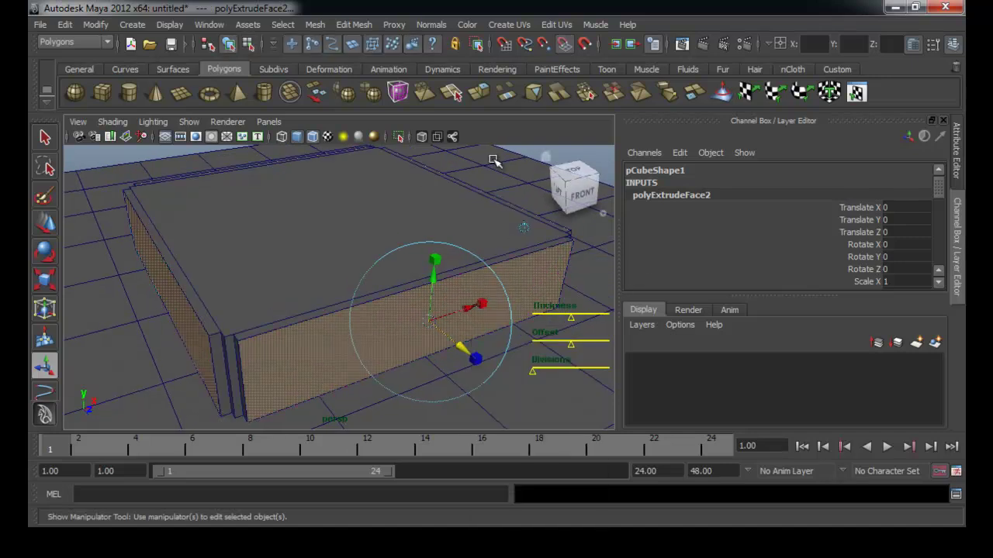
left_click(492, 159)
- Switch the stepped block to vertex selection, select its top vertices and lower them to about half the block's height
right_click_drag(495, 221, 356, 235, "alt")
left_click_drag(356, 235, 360, 201, "alt")
left_click(426, 192)
left_click_drag(427, 192, 333, 277, "alt")
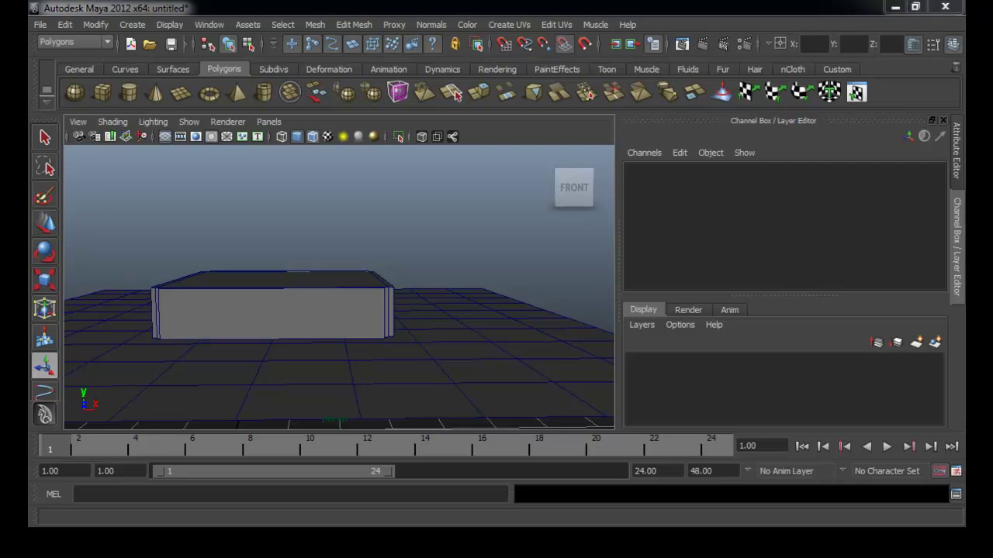
left_click_drag(386, 295, 336, 315, "alt")
right_click_drag(334, 297, 283, 296)
left_click_drag(151, 241, 516, 317)
left_click_drag(517, 318, 251, 315, "alt")
key("w")
left_click(325, 238)
left_click_drag(326, 238, 238, 316)
- In the front view, box-select the block's top vertices and lower them slightly
right_click_drag(239, 317, 321, 338, "alt")
left_click_drag(321, 338, 324, 361, "alt")
middle_click_drag(323, 361, 324, 326, "alt")
left_click_drag(325, 327, 324, 255, "alt")
key("space")
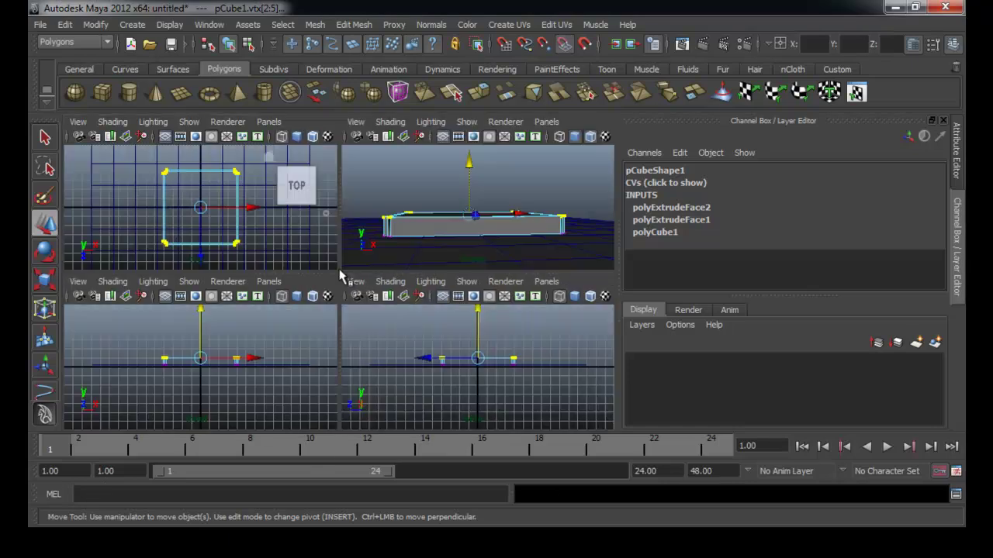
key("space")
right_click_drag(182, 346, 494, 231, "alt")
left_click_drag(495, 230, 157, 268)
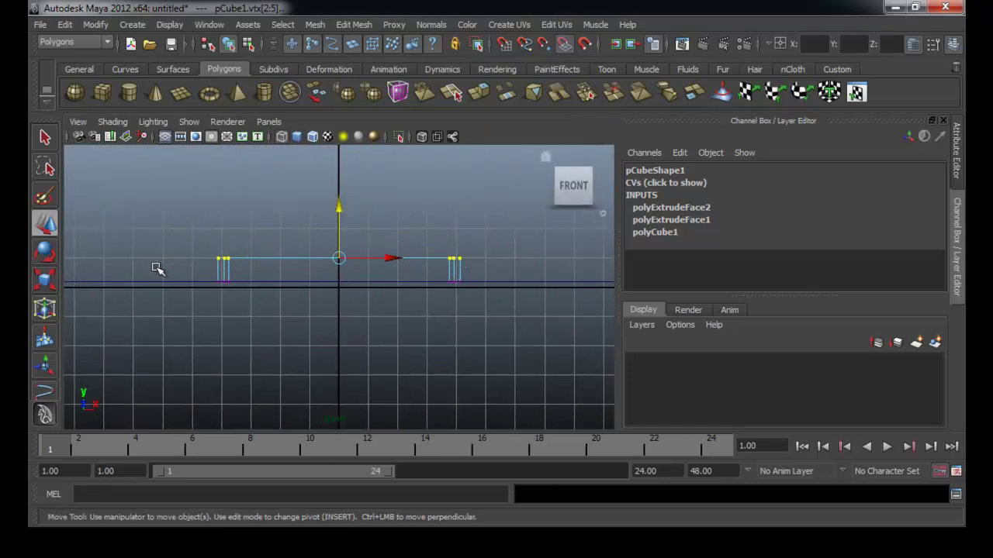
mouse_move(339, 211)
left_mouse_down()
mouse_move(339, 140)
mouse_move(341, 231)
mouse_move(338, 213)
mouse_move(348, 224)
left_mouse_up()
- In the perspective view, lower the block's top vertices a little further to thin the slab
key("space")
key("space")
left_click_drag(411, 252, 343, 296, "alt")
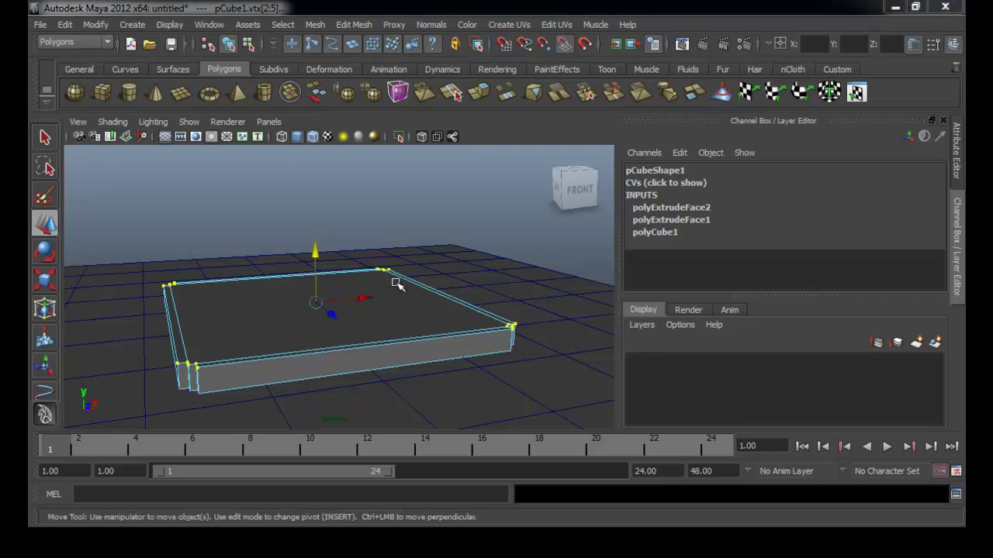
mouse_move(313, 251)
left_mouse_down()
mouse_move(314, 232)
mouse_move(344, 217)
mouse_move(345, 172)
mouse_move(343, 262)
mouse_move(340, 250)
mouse_move(343, 257)
mouse_move(323, 262)
left_mouse_up()
right_click_drag(323, 261, 339, 283, "alt")
left_click_drag(341, 285, 305, 283, "alt")
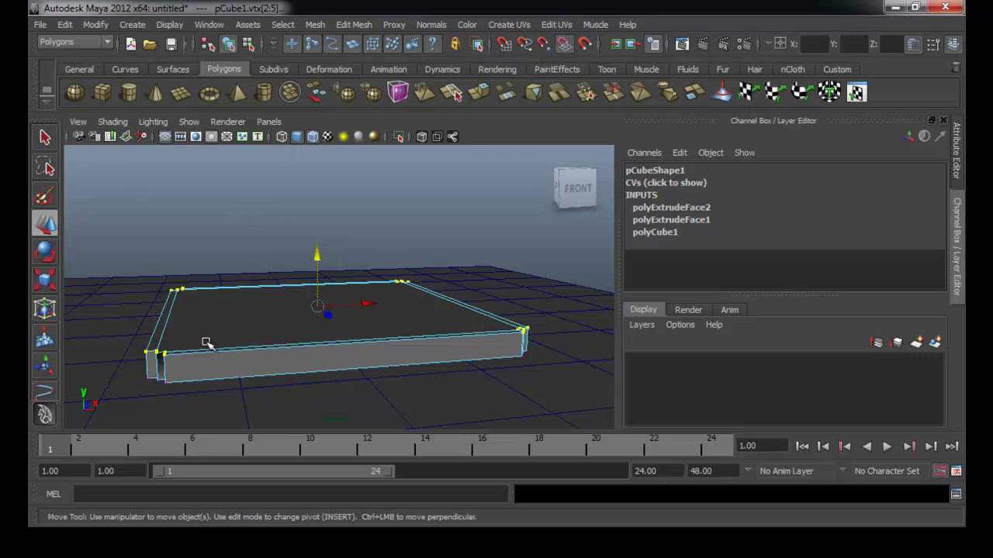
- Reselect the slab's top vertices by box selection in the front view and fine-tune their height
left_click_drag(271, 312, 270, 310, "alt")
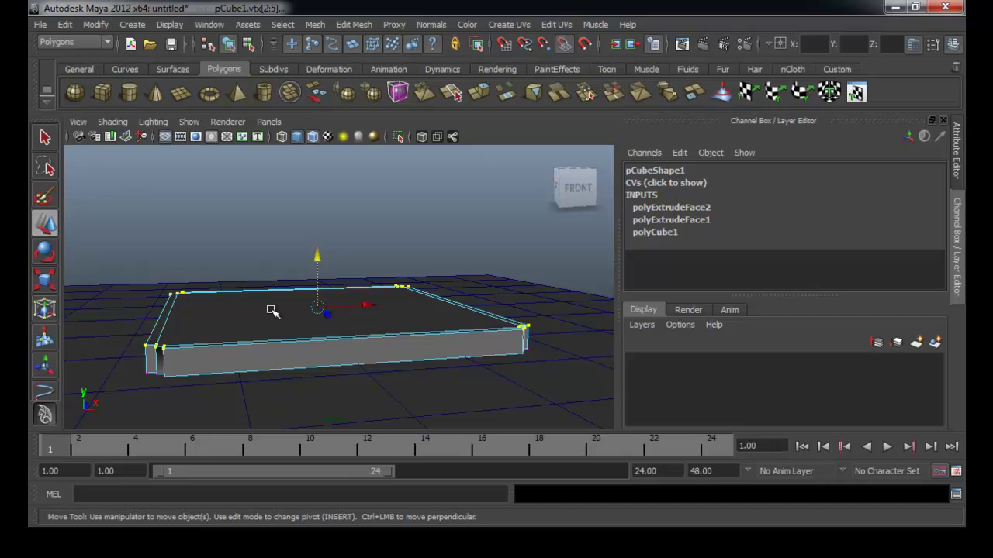
left_click(433, 248)
key("space")
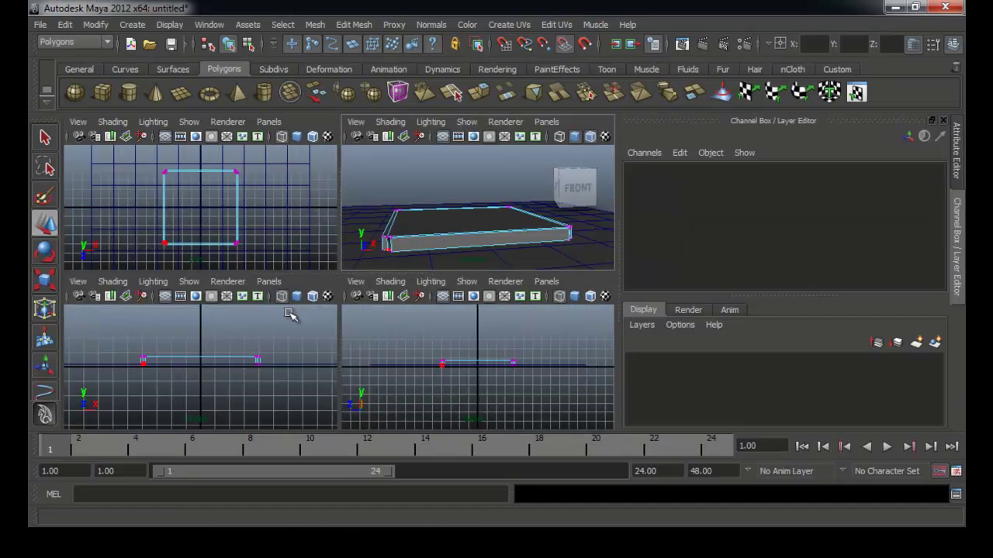
left_click(269, 332)
right_click_drag(339, 264, 417, 241)
middle_click_drag(472, 239, 444, 265, "alt")
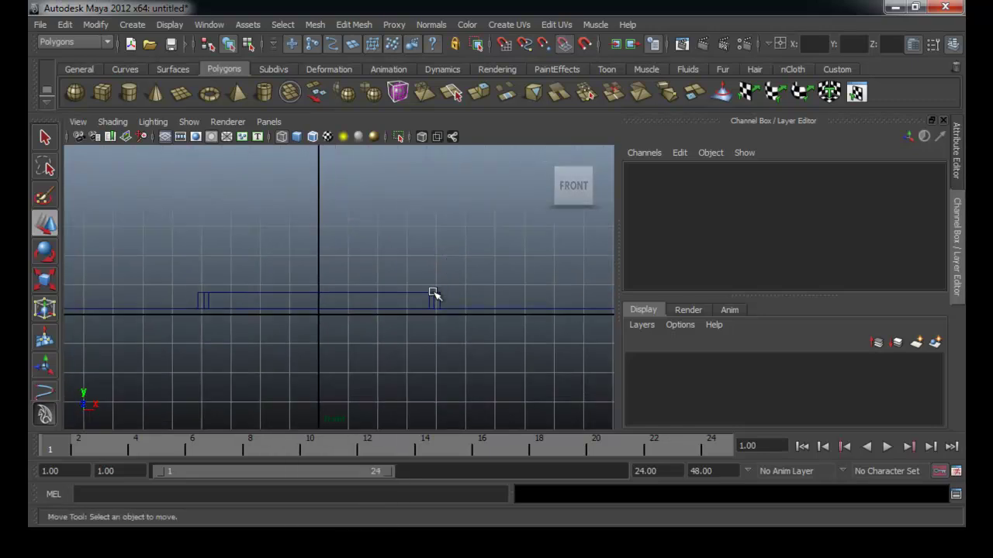
left_click(434, 295)
right_click_drag(434, 295, 405, 287)
left_click_drag(467, 258, 174, 299)
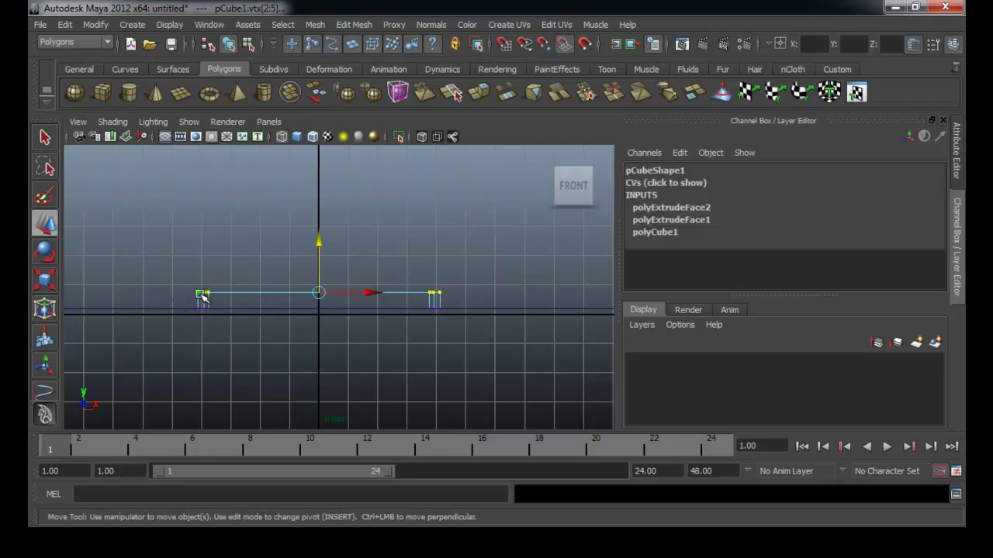
mouse_move(318, 241)
left_mouse_down()
mouse_move(337, 151)
mouse_move(330, 254)
mouse_move(330, 233)
left_mouse_up()
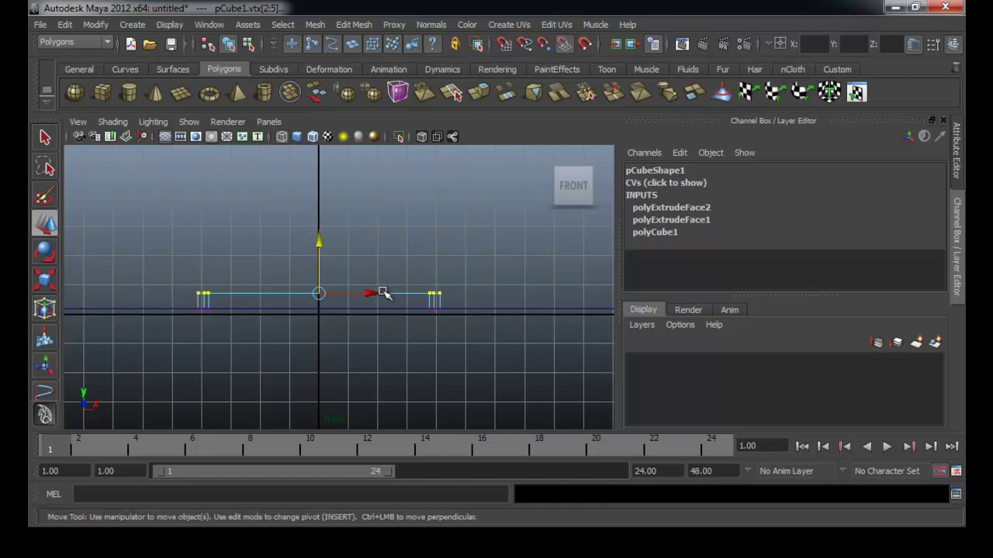
key("space")
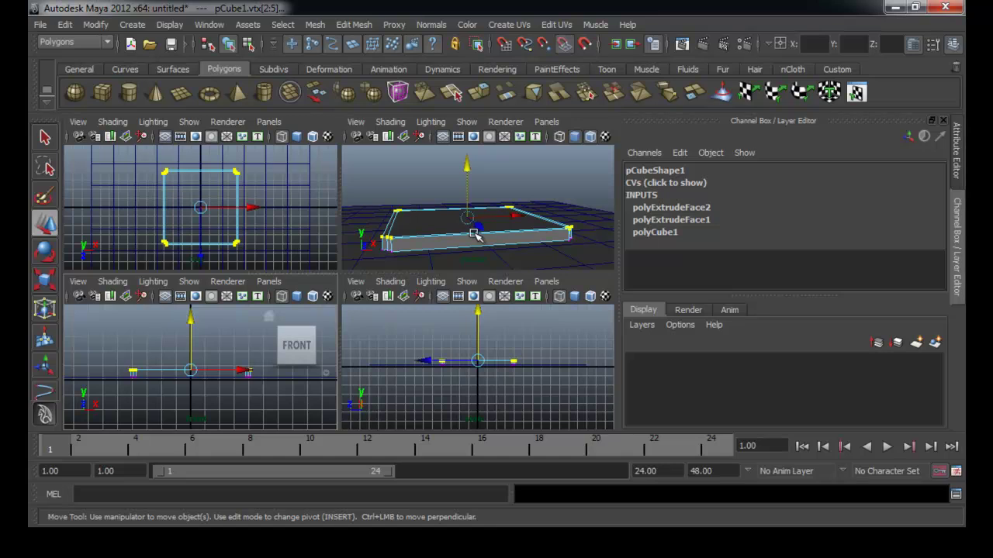
left_click_drag(532, 229, 524, 230, "alt")
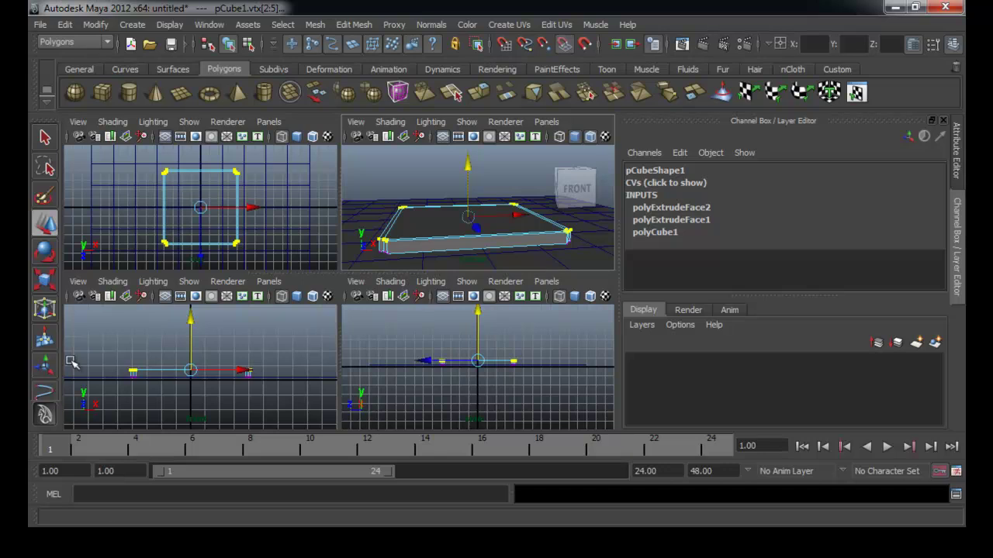
- Switch the slab to face selection in the front view and box-select all its faces
left_click(288, 354)
key("space")
right_click_drag(154, 362, 310, 357, "alt")
middle_click_drag(310, 357, 310, 366, "alt")
right_click(291, 305)
right_click_drag(291, 304, 234, 335)
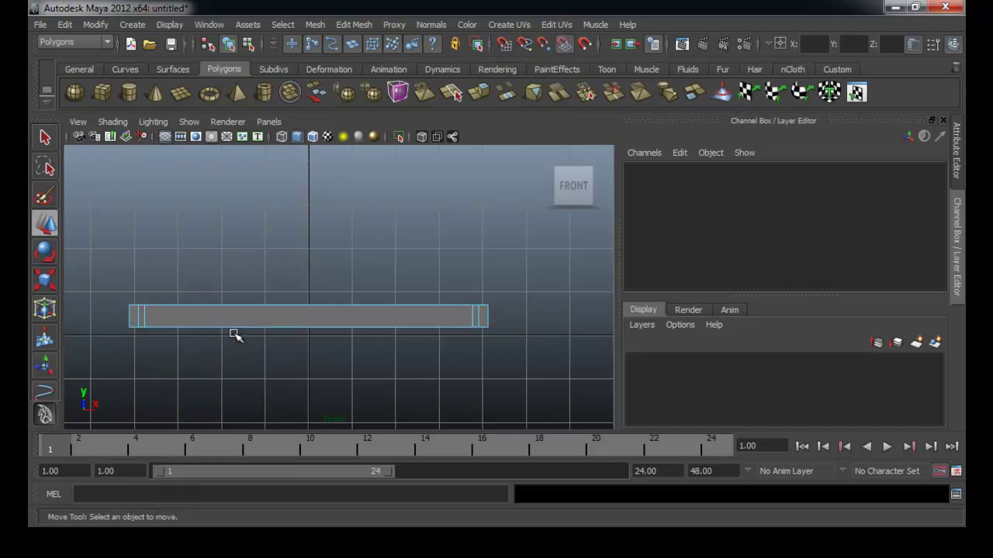
left_click_drag(98, 257, 514, 382)
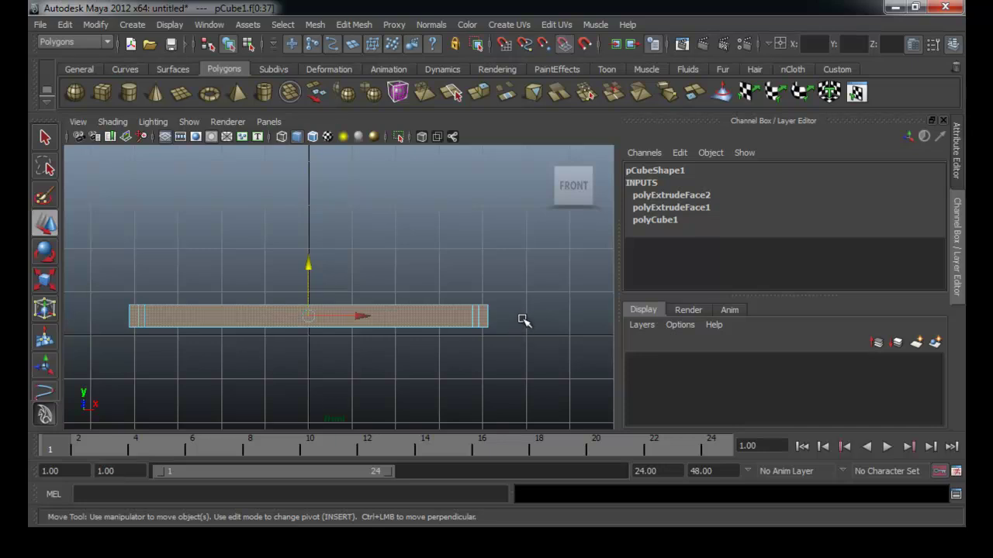
- Deselect all lower and side faces with a selection box, keeping only the slab's top face, and check it in perspective
left_click_drag(538, 386, 111, 311)
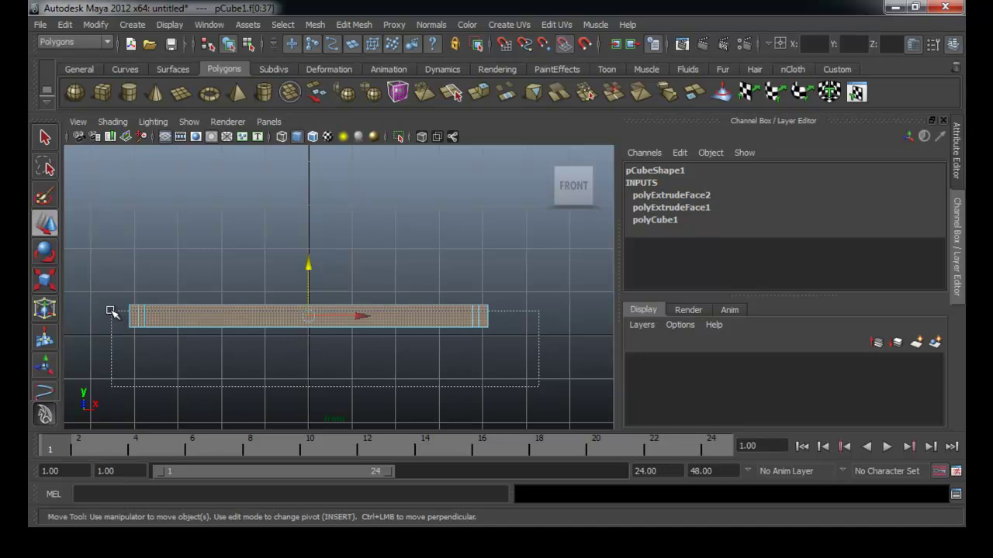
left_click_drag(111, 311, 83, 311)
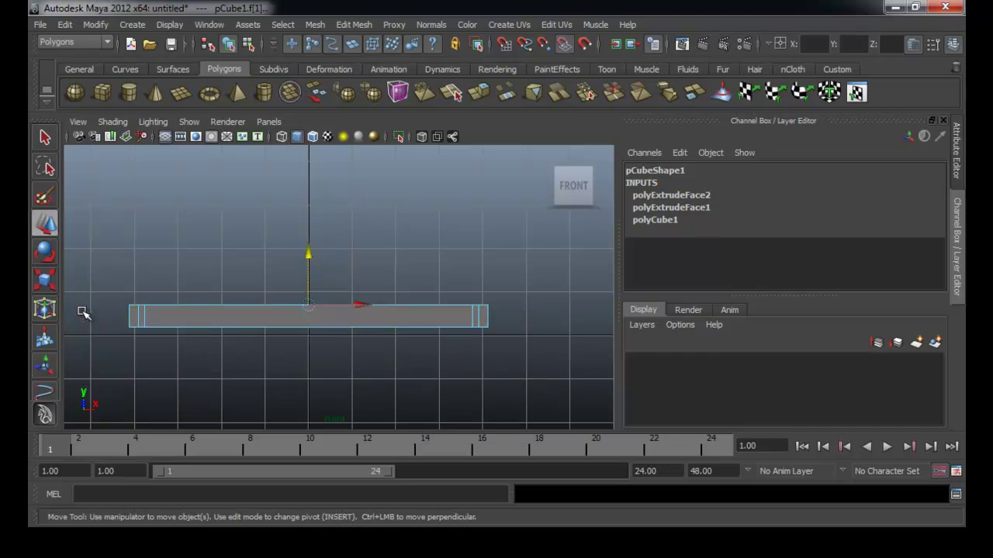
key("space")
key("space")
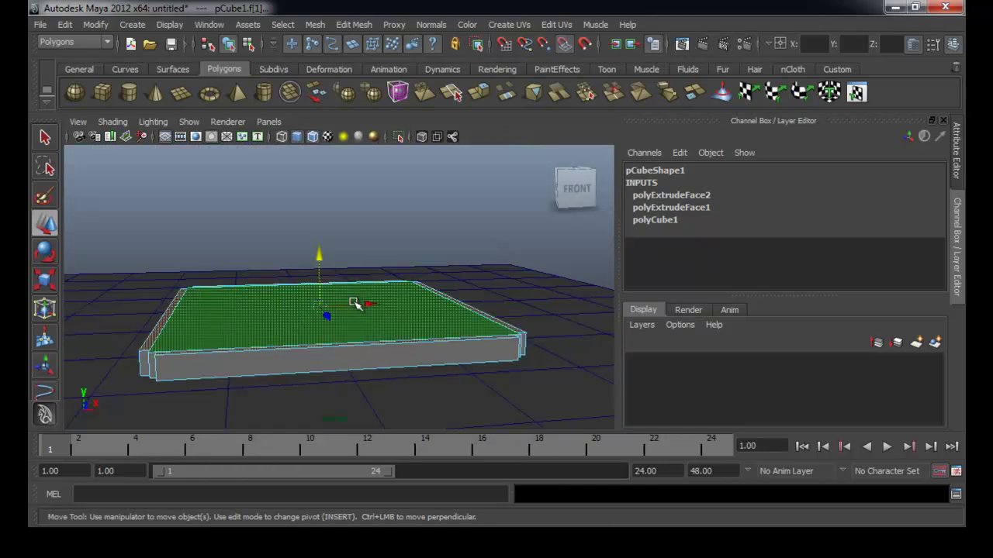
left_click_drag(366, 298, 374, 315, "alt")
right_click_drag(374, 315, 298, 315, "alt")
left_click_drag(299, 315, 269, 309, "alt")
right_click_drag(270, 308, 438, 320, "alt")
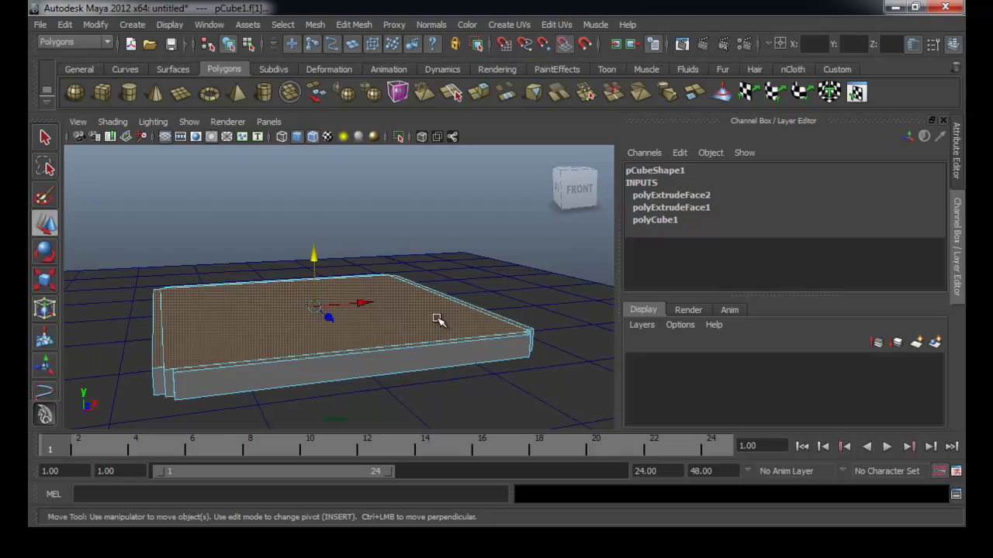
- Repeat the top-face selection by selecting every face in perspective and box-deselecting the sides and bottom in the front view
left_click(433, 314)
left_click_drag(410, 310, 376, 308, "alt")
left_click_drag(84, 237, 500, 364)
key("space")
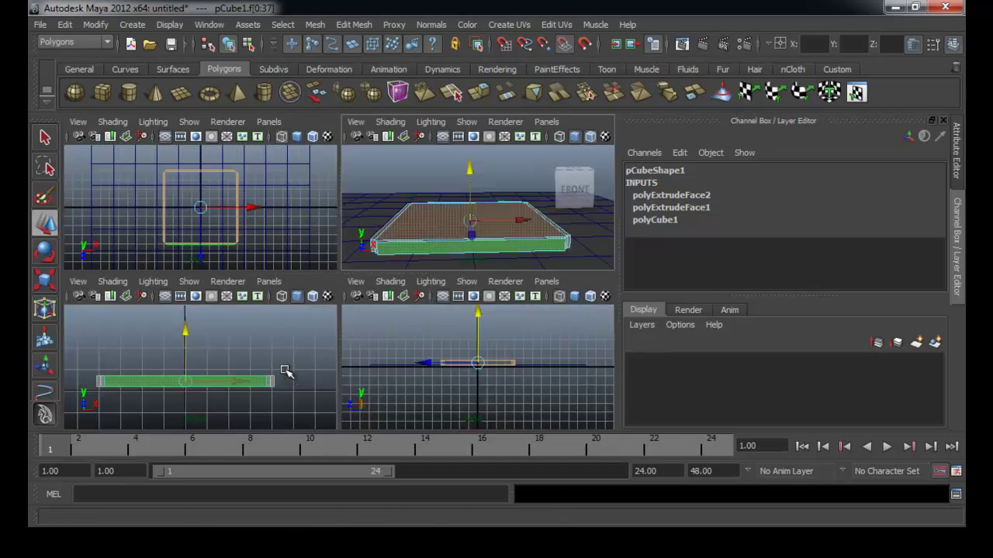
key("space")
left_click_drag(521, 385, 96, 313)
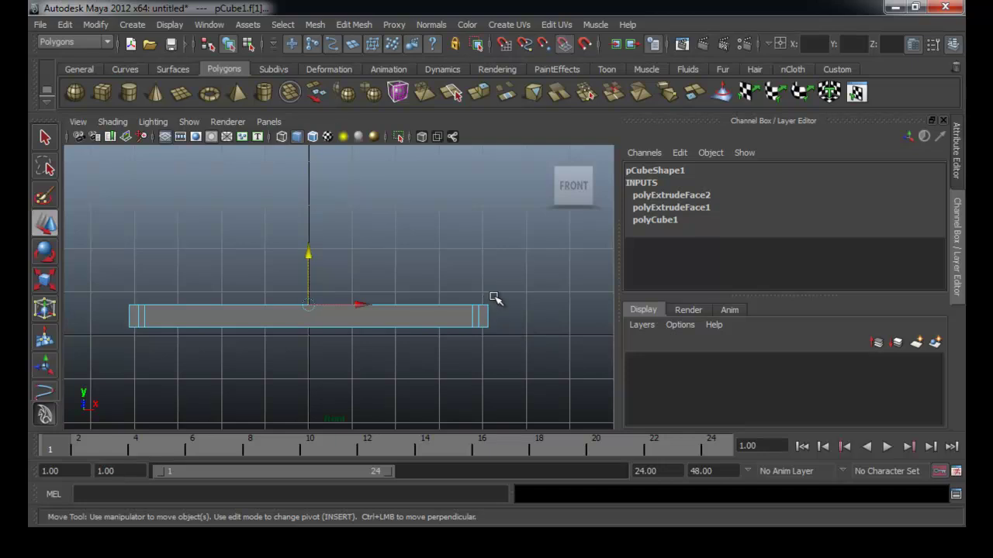
key("space")
key("space")
left_click_drag(345, 325, 381, 355, "alt")
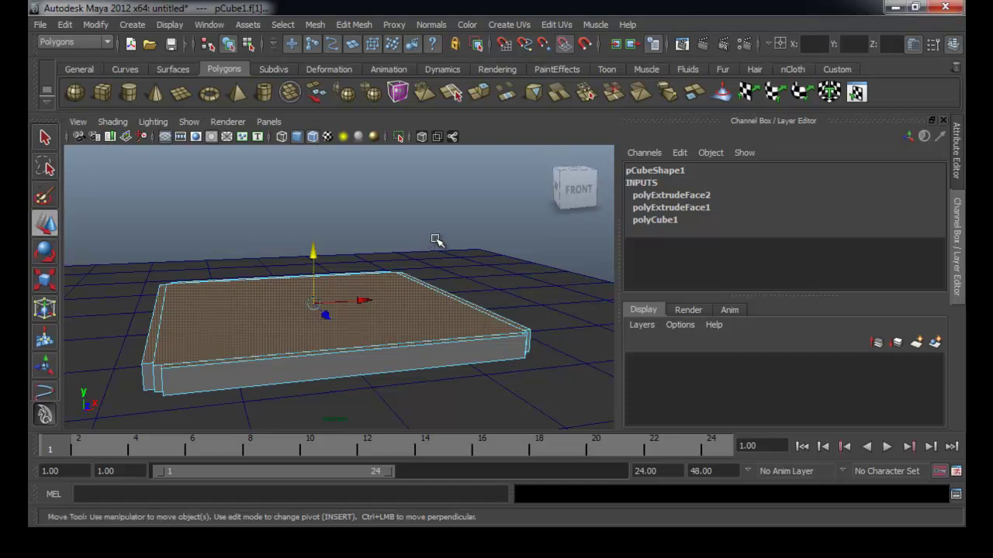
- Clear the selection, box-select all the slab's faces in the front view, and deselect everything except the top face
left_click(410, 218)
key("space")
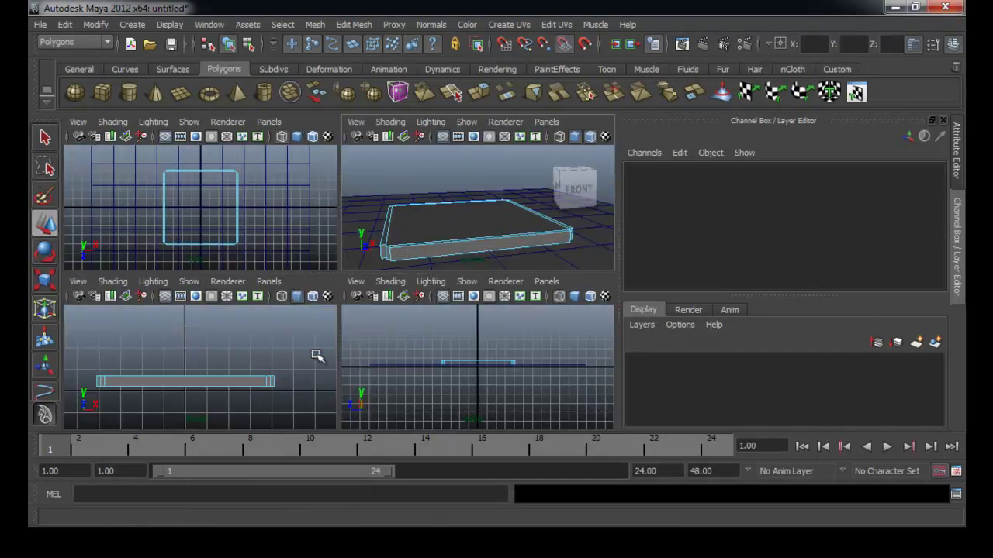
right_click_drag(241, 382, 246, 338)
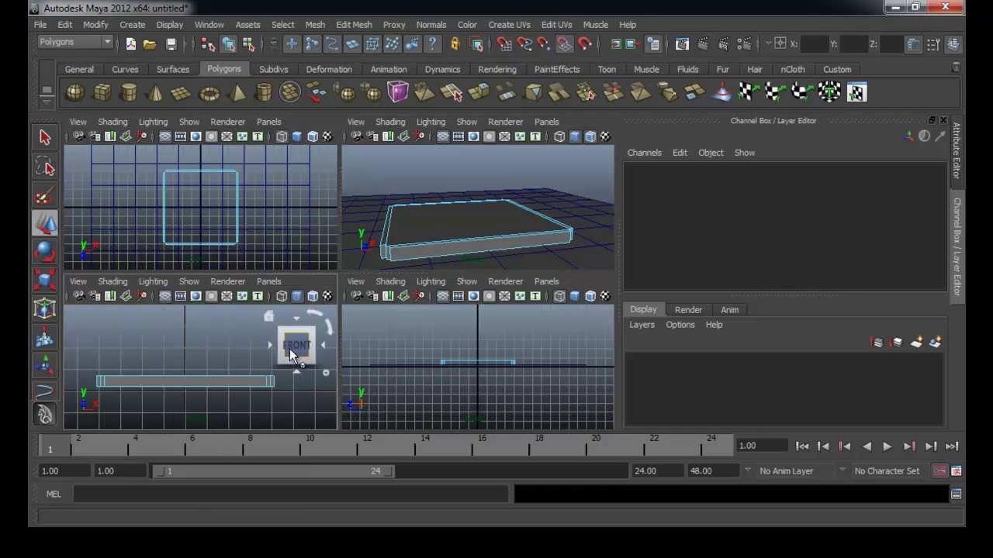
left_click_drag(295, 413, 89, 351)
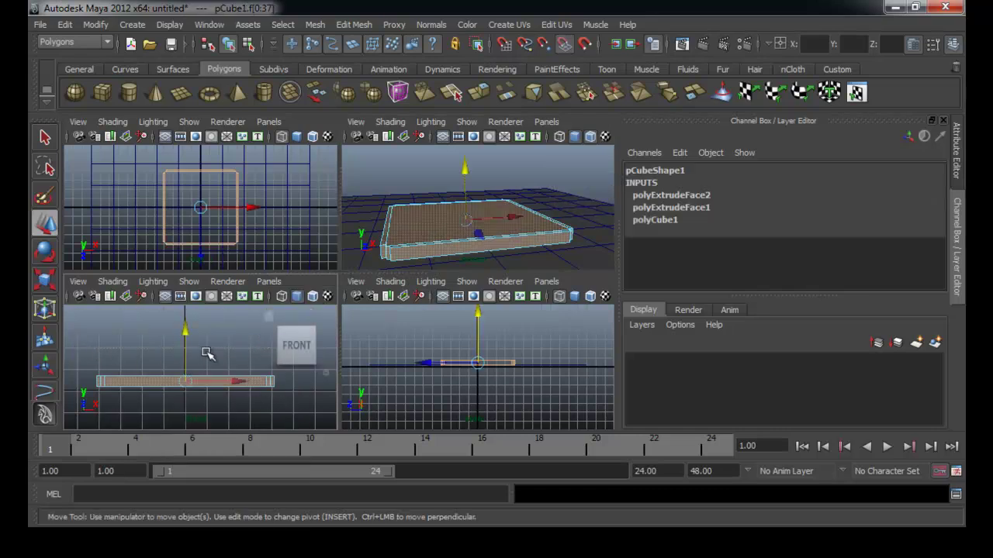
left_click_drag(307, 417, 50, 381, "ctrl")
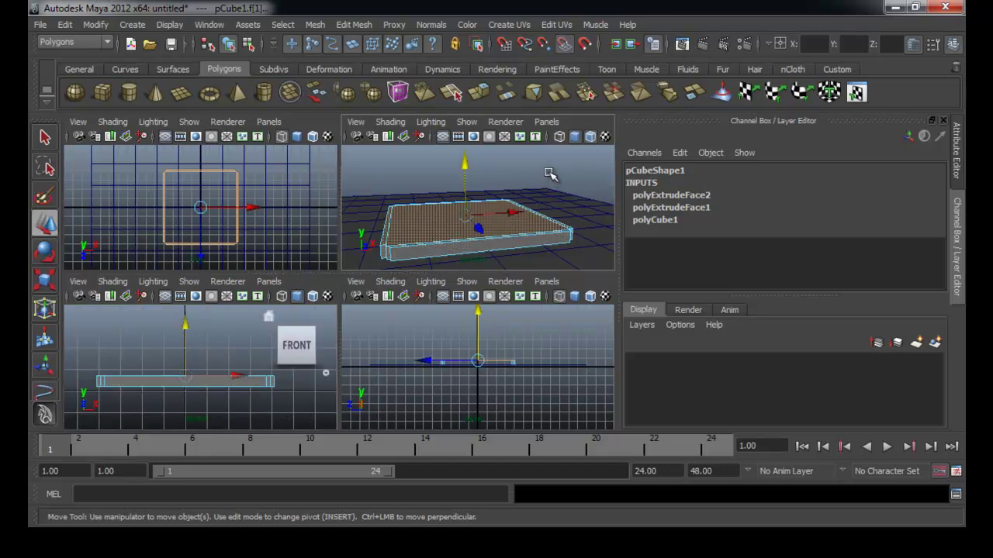
left_click(545, 180)
left_click(220, 382)
right_click_drag(219, 382, 219, 417)
right_click(128, 379)
left_click(138, 373)
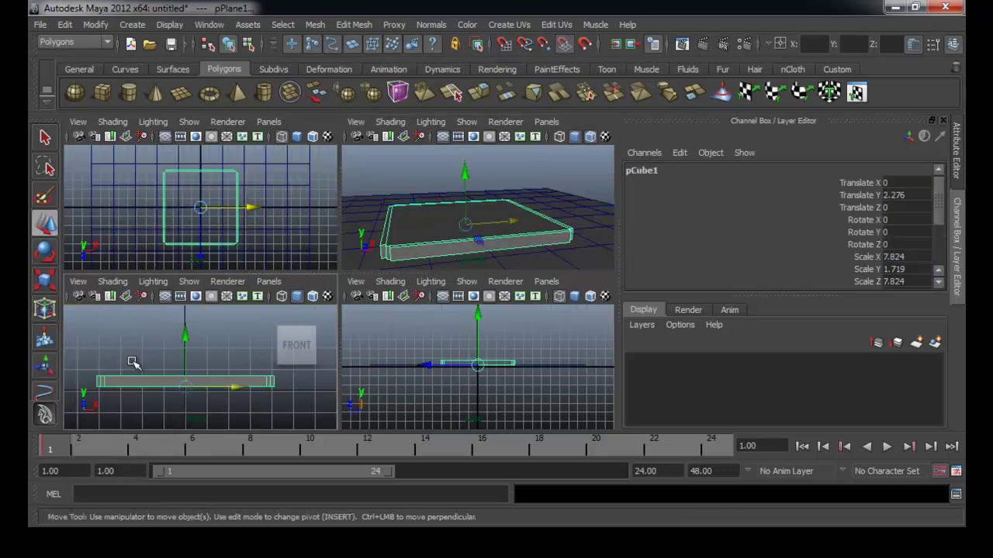
left_click(139, 380)
right_click(139, 380)
right_click_drag(139, 380, 145, 337)
key("ctrl+z")
key("ctrl+z")
key("ctrl+z")
key("ctrl+z")
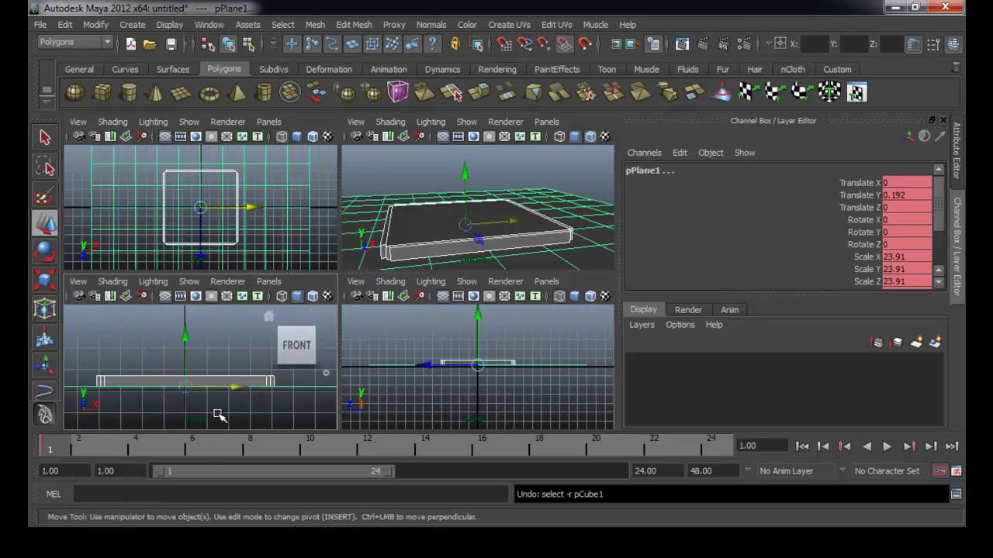
- Put the slab back into face selection, isolate its top face in the front view, and inspect the selection in perspective
left_click(220, 413)
left_click(173, 380)
right_click(170, 380)
right_click_drag(171, 380, 179, 334)
left_click_drag(76, 361, 111, 378)
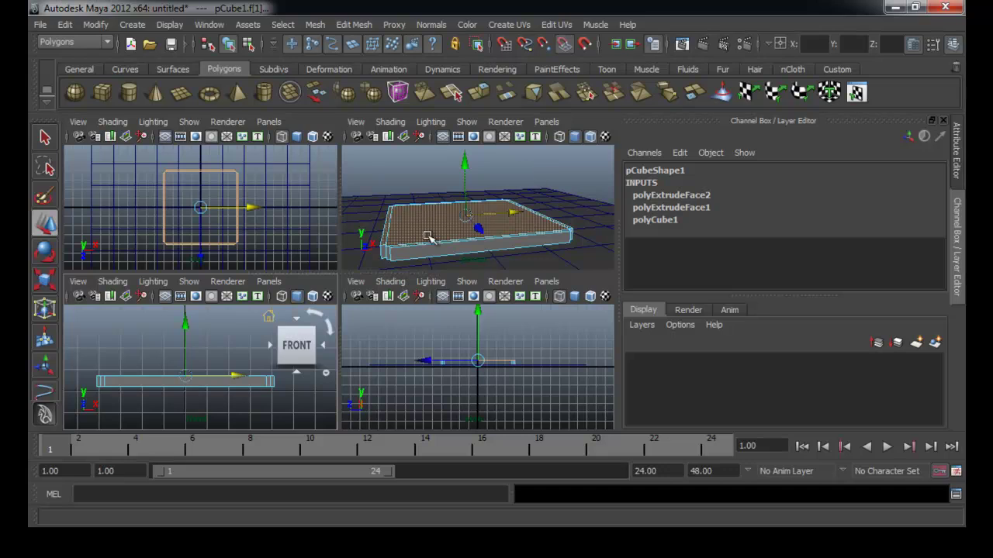
key("space")
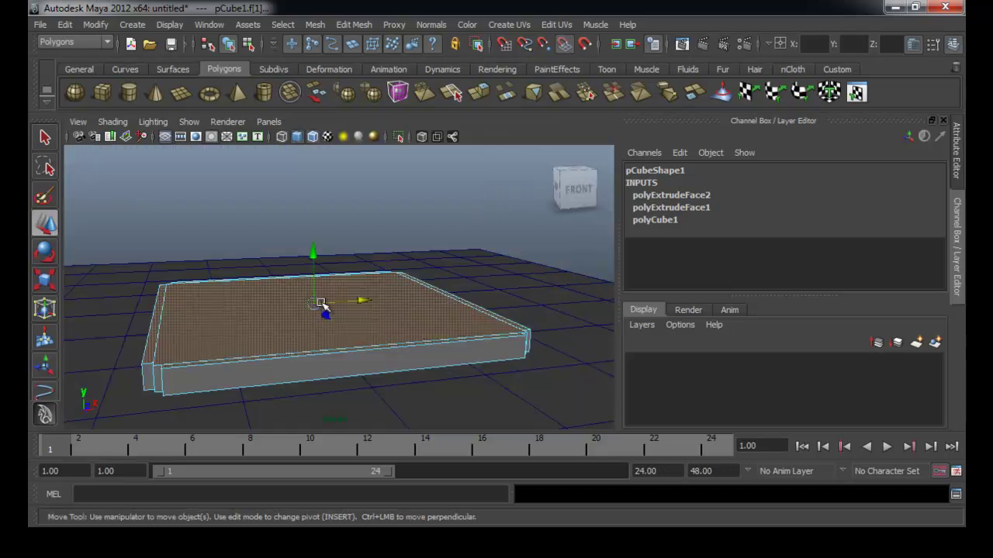
left_click_drag(479, 218, 381, 304, "alt")
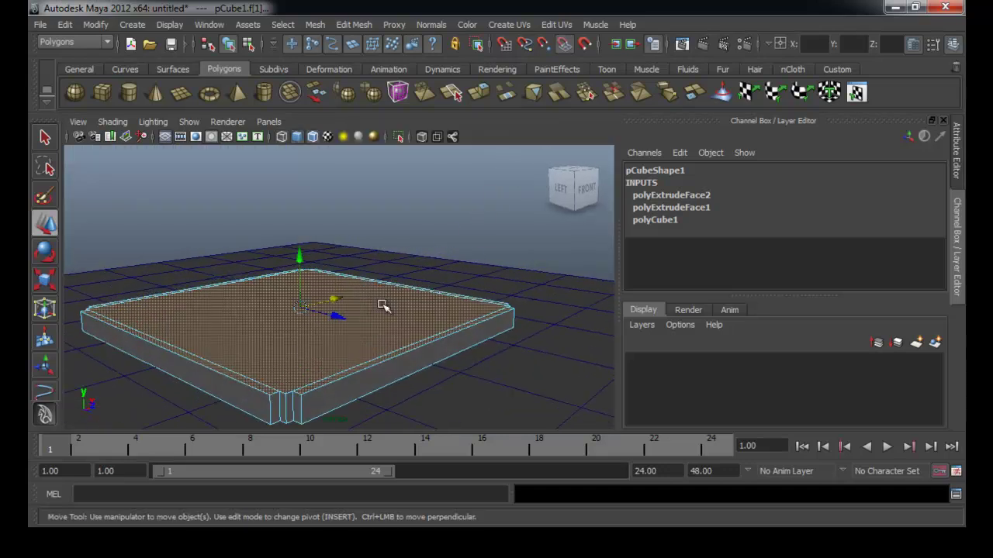
left_click_drag(381, 323, 348, 354, "alt")
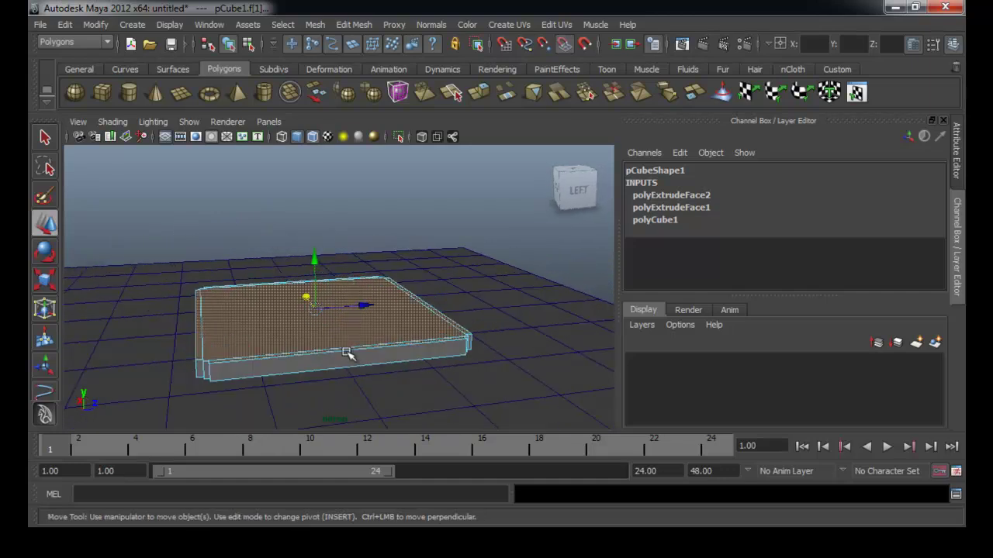
- Box-select every face in the perspective view and remove the sides and bottom, keeping only the slab's top face selected
left_click_drag(439, 344, 554, 348, "alt")
right_click_drag(554, 348, 476, 296, "alt")
left_click(509, 279)
key("ctrl+z")
left_click(462, 291)
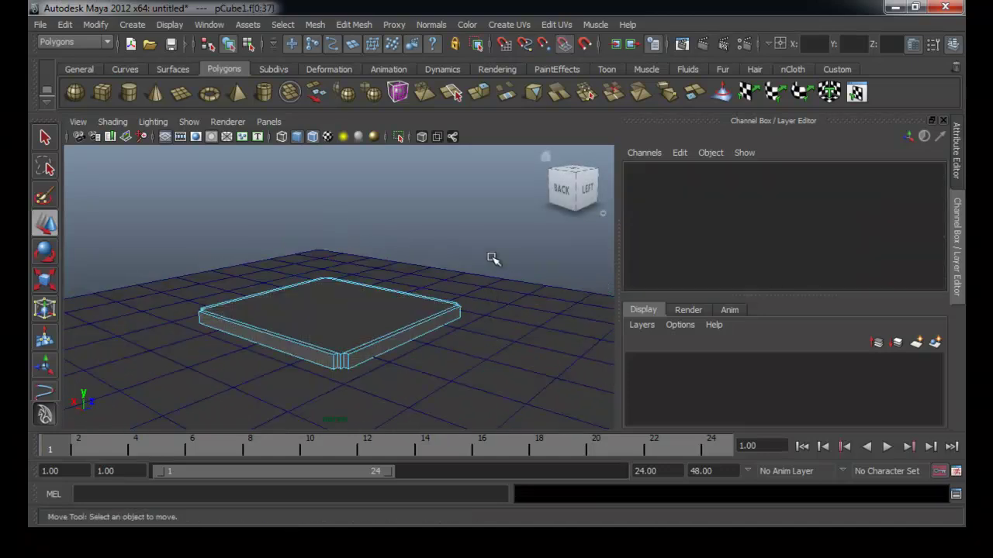
left_click_drag(216, 259, 545, 414)
left_click_drag(435, 368, 169, 286, "alt")
left_click(557, 203)
left_click_drag(383, 299, 359, 321, "alt")
right_click_drag(359, 320, 413, 317, "alt")
left_click_drag(413, 316, 458, 328, "alt")
right_click_drag(458, 329, 350, 322, "alt")
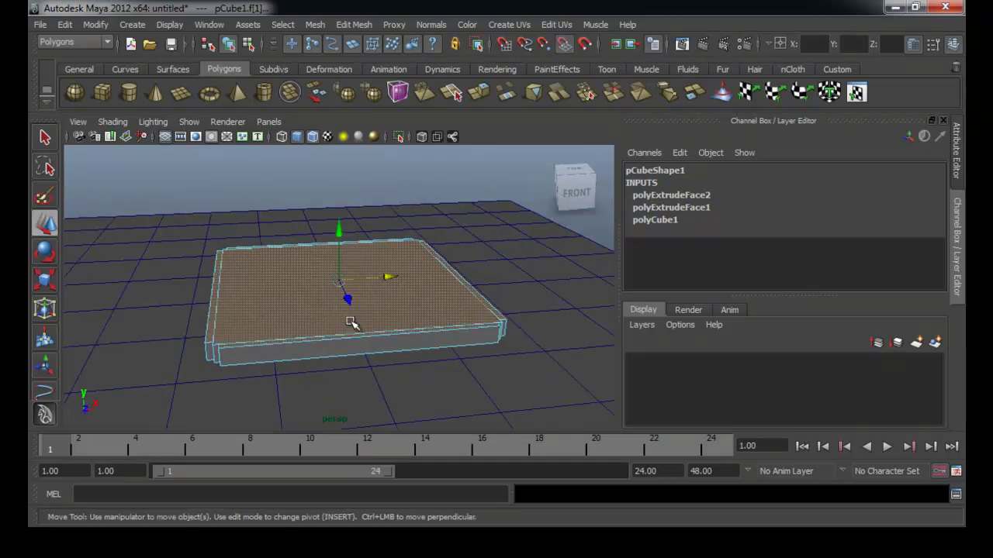
- Align the perspective view to the front and isolate the slab's top face again with selection and deselection boxes
left_click(574, 191)
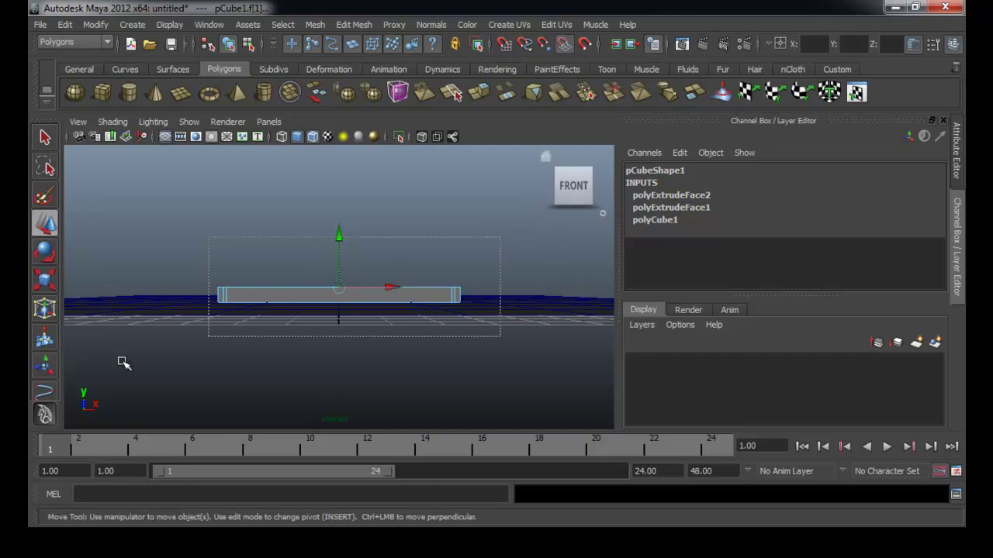
left_click_drag(459, 261, 171, 324)
left_click_drag(162, 368, 304, 395)
left_click_drag(328, 301, 421, 311, "alt")
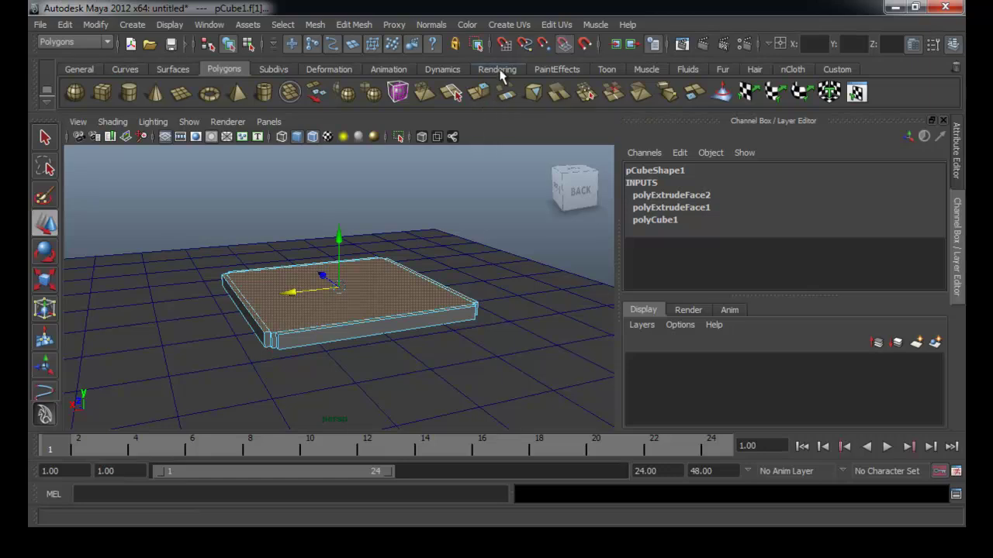
- Extrude the slab's top face and scale it slightly inward to form a narrow ledge around the edge
left_click(479, 93)
scroll(465, 325, "up", 3)
left_click_drag(443, 319, 432, 321, "alt")
key("r")
left_click_drag(341, 288, 326, 324)
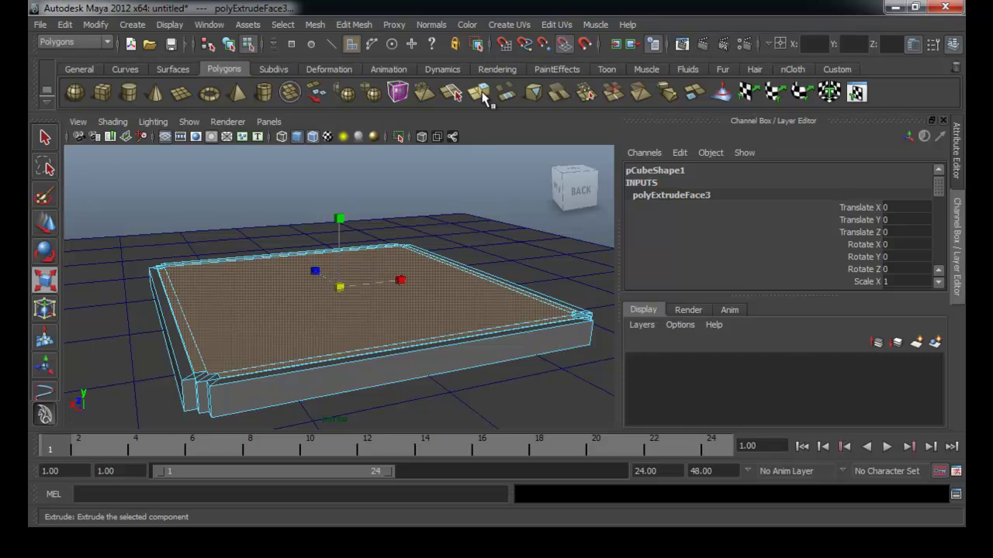
- Extrude the inset top face again and raise it to form the slab's next step
left_click(481, 94)
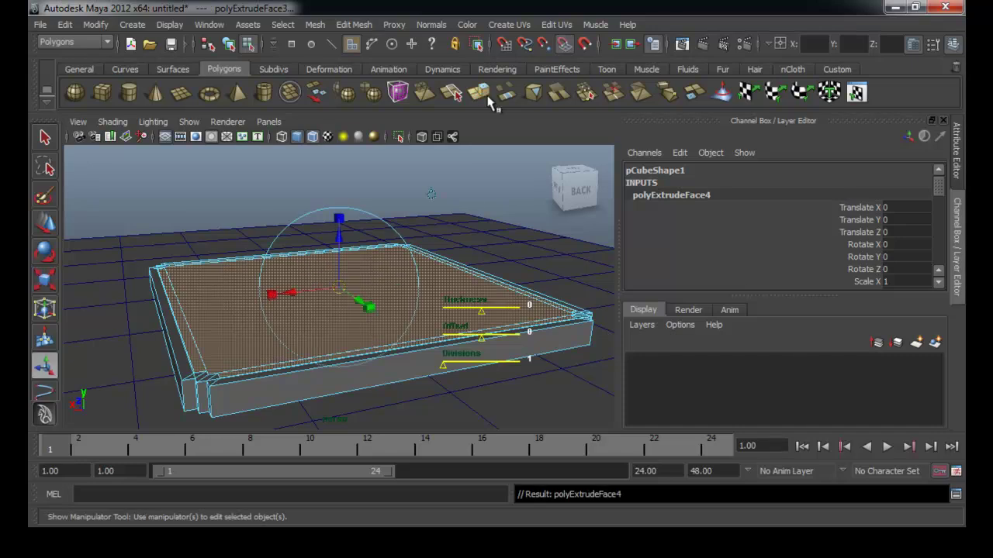
mouse_move(342, 229)
left_mouse_down()
mouse_move(324, 253)
mouse_move(338, 244)
left_mouse_up()
scroll(390, 251, "up", 3)
right_click_drag(390, 250, 360, 253, "alt")
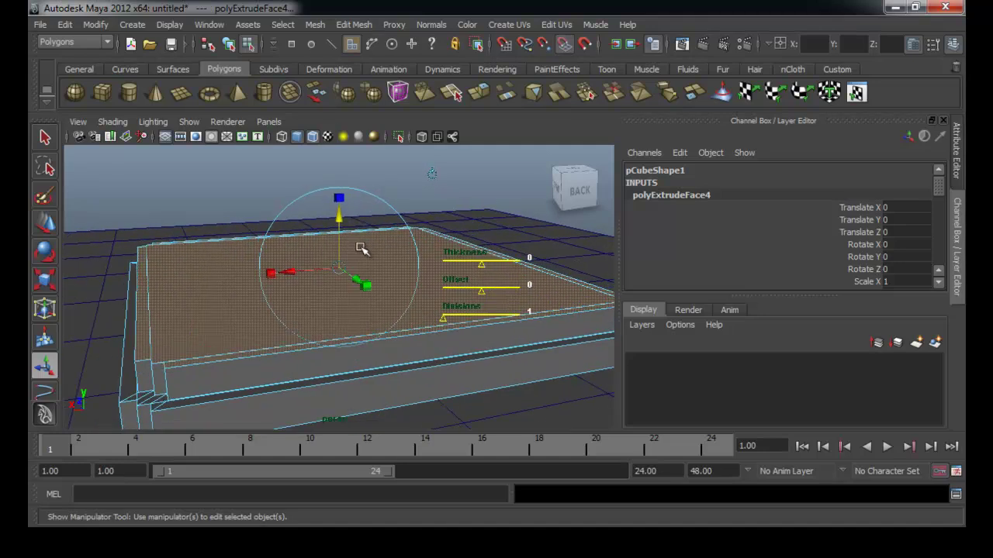
- Add another step by extruding the top face and scaling it inward, and extruding it again upward
key("g")
key("r")
left_click_drag(338, 279, 355, 311)
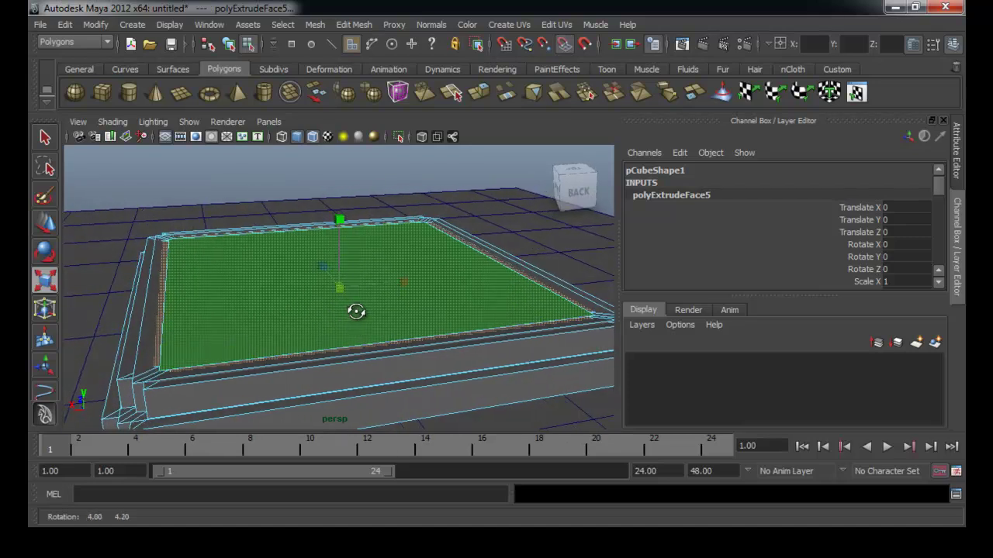
key("g")
left_click_drag(342, 221, 344, 215)
left_click(342, 214)
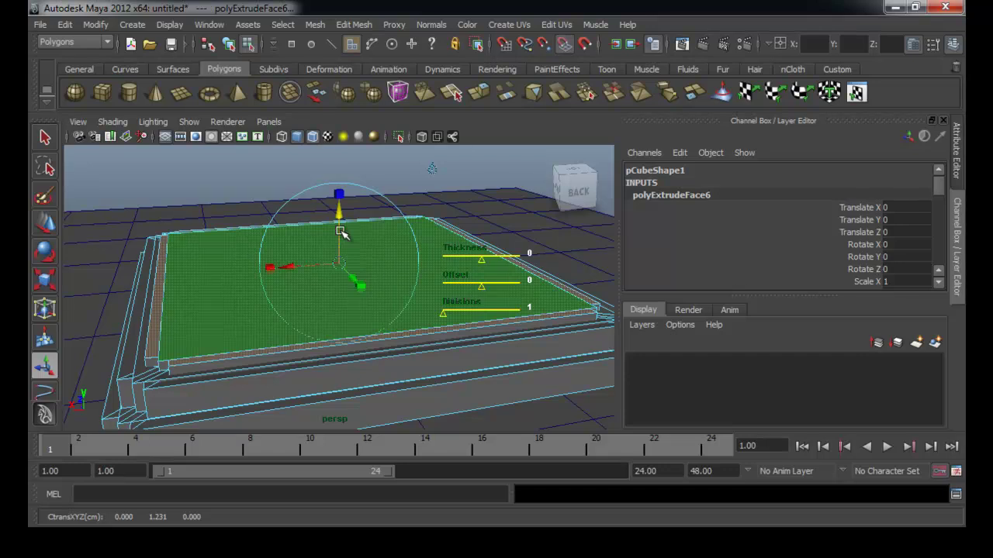
- Raise the extruded top face to form a step, and extrude it again with the new face scaled inward
left_click_drag(343, 223, 344, 205)
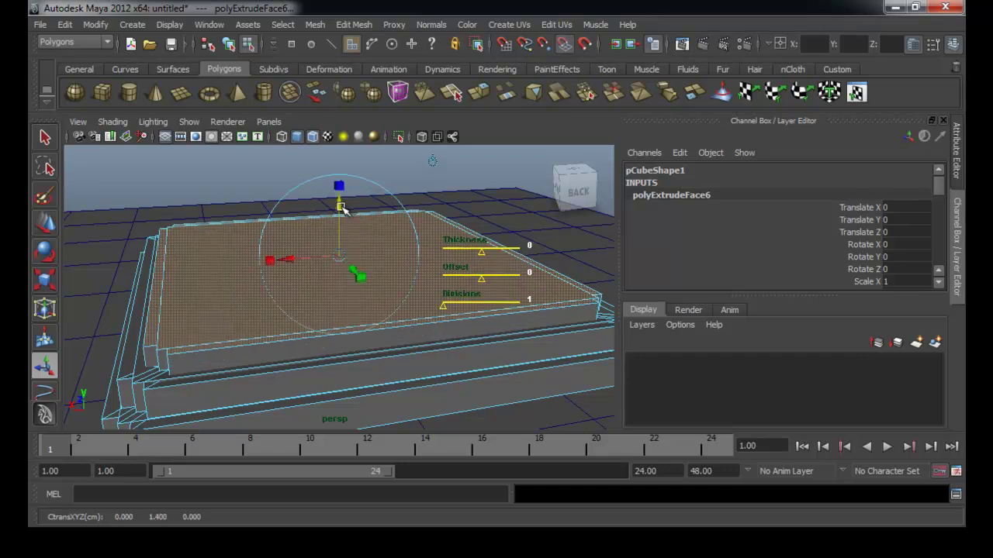
key("g")
key("r")
left_click_drag(342, 282, 315, 282)
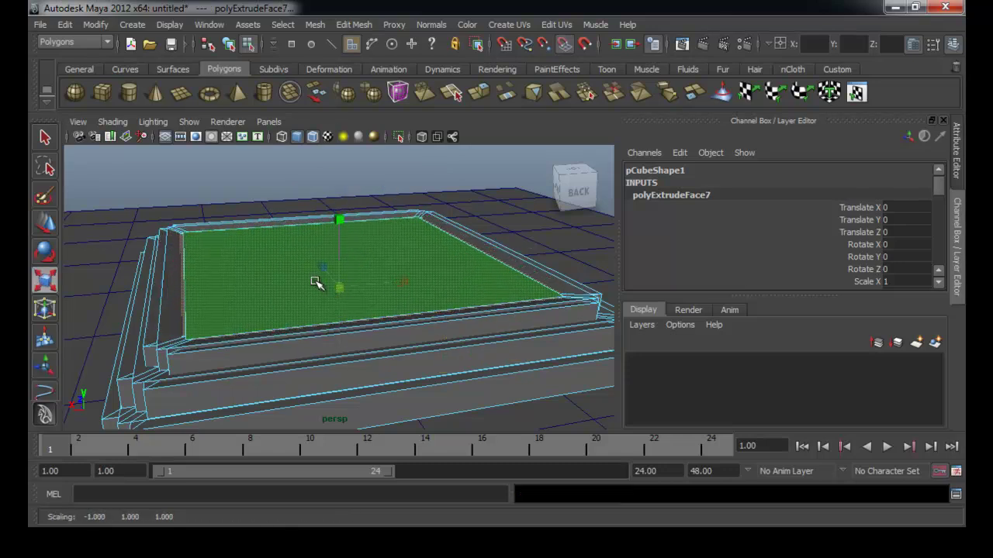
- Extrude the inset top face upward into a tall block above the stepped base, and lower the block's height
key("g")
left_click_drag(343, 225, 330, 64)
right_click_drag(287, 288, 203, 292, "alt")
right_click_drag(348, 301, 271, 284, "alt")
middle_click_drag(271, 284, 259, 346, "alt")
left_click_drag(295, 298, 300, 277, "alt")
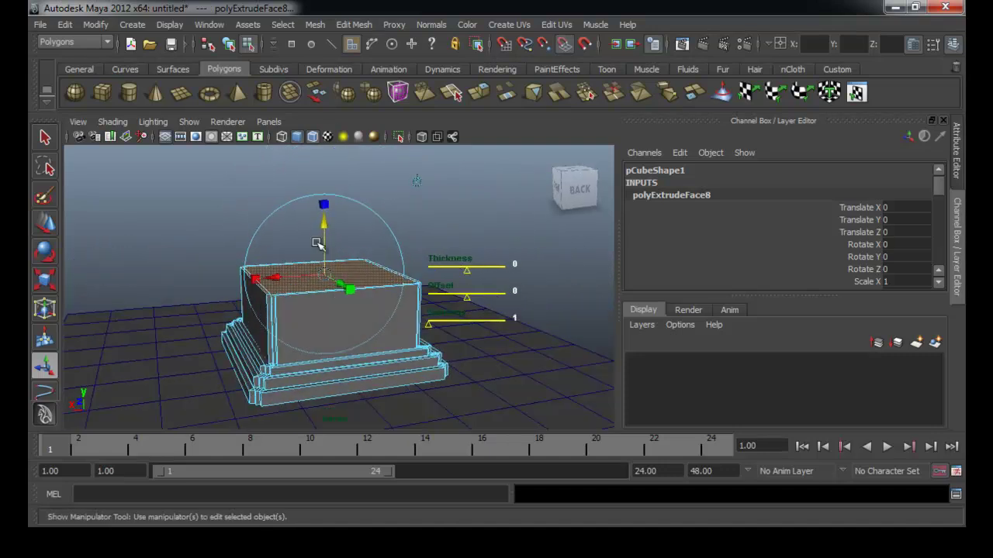
left_click_drag(324, 223, 319, 246)
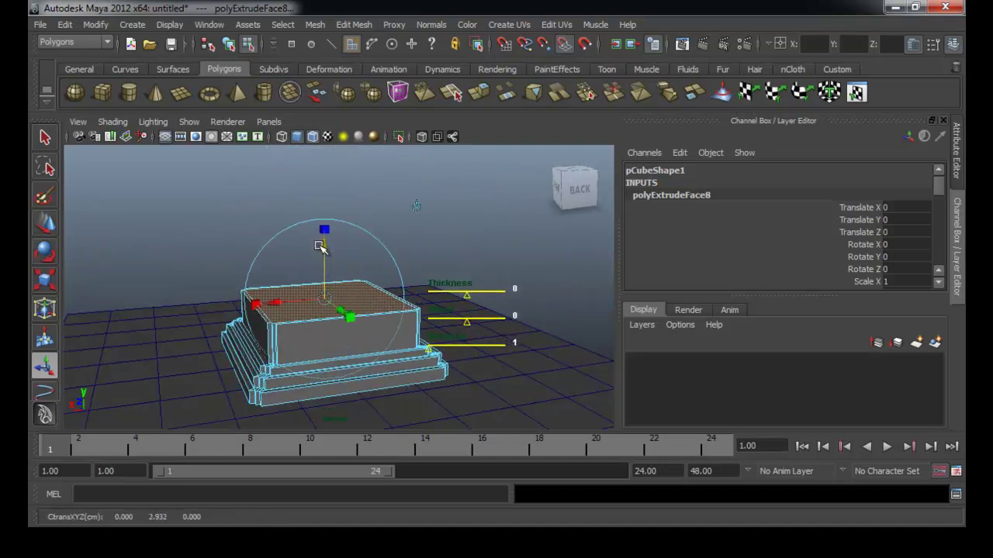
- Extrude the block's top face, scale the new face outward, and display the model in wireframe
key("g")
key("r")
left_click_drag(325, 322, 394, 336)
key("4")
- Undo the block and the stepped extrusions until only the plain base slab is left
key("ctrl+z")
key("ctrl+z")
key("ctrl+z")
key("ctrl+z")
key("ctrl+z")
key("ctrl+z")
key("ctrl+z")
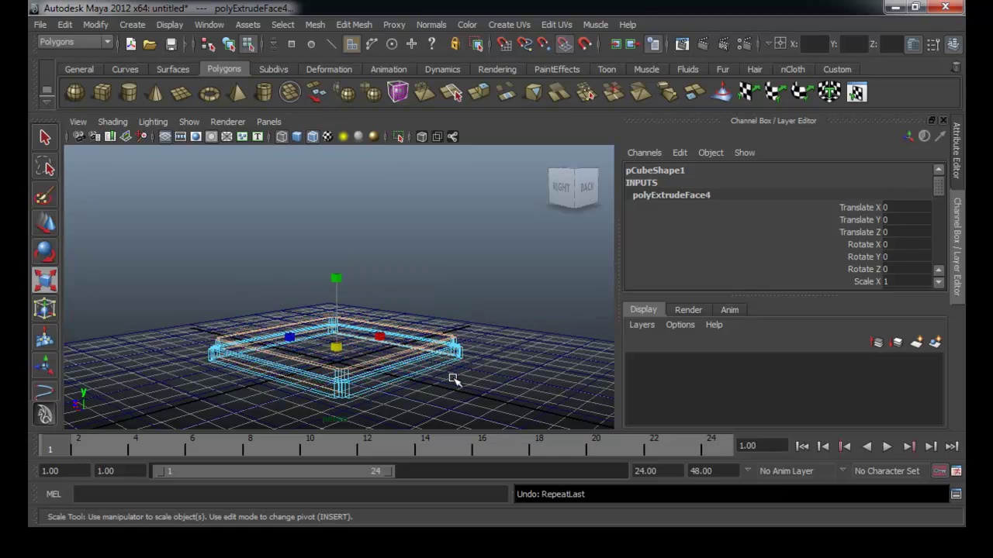
key("ctrl+z")
key("ctrl+z")
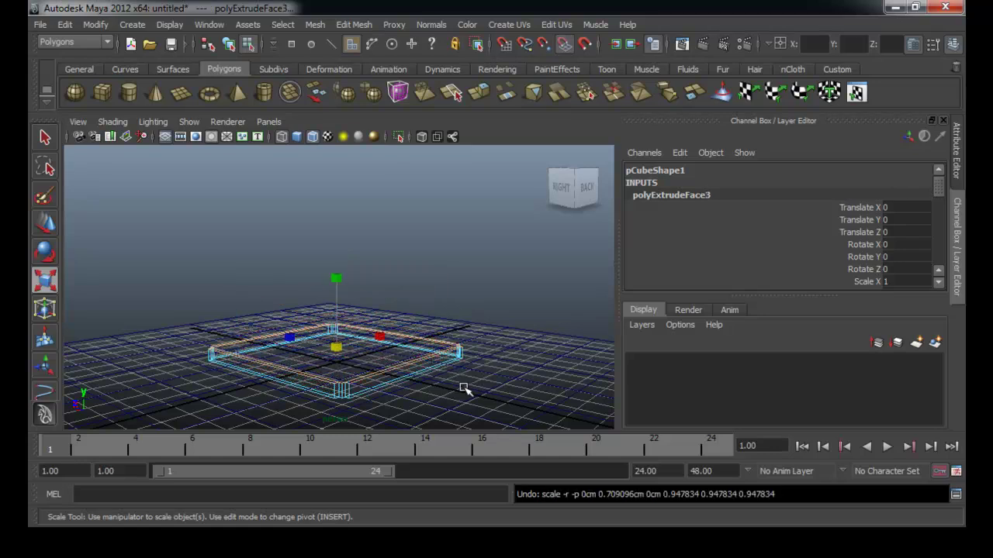
- Clear the face selection, return to object mode and select the whole base slab
left_click(469, 272)
left_click_drag(468, 272, 450, 281, "alt")
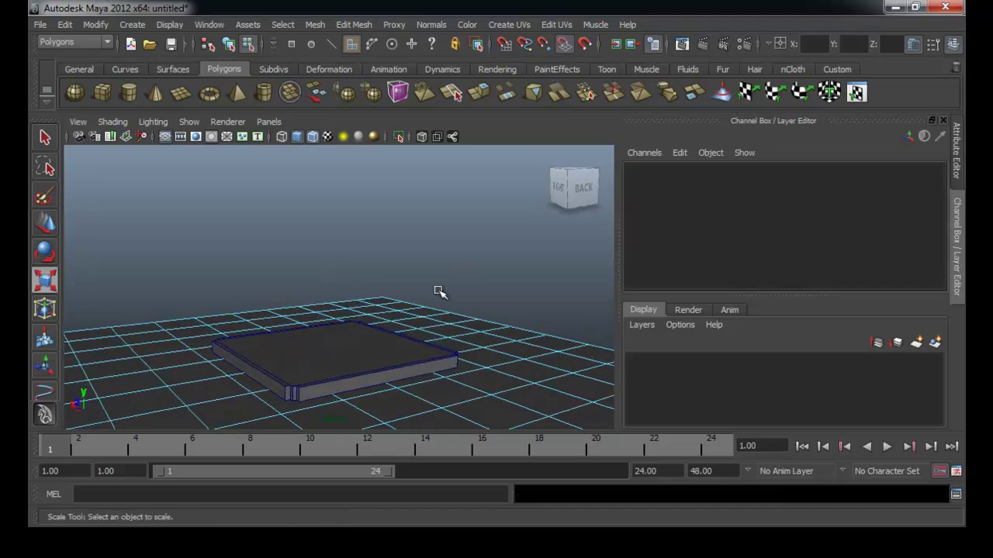
left_click(387, 340)
left_click_drag(350, 366, 322, 366, "alt")
left_click(399, 352)
right_click_drag(432, 298, 467, 280)
left_click(484, 265)
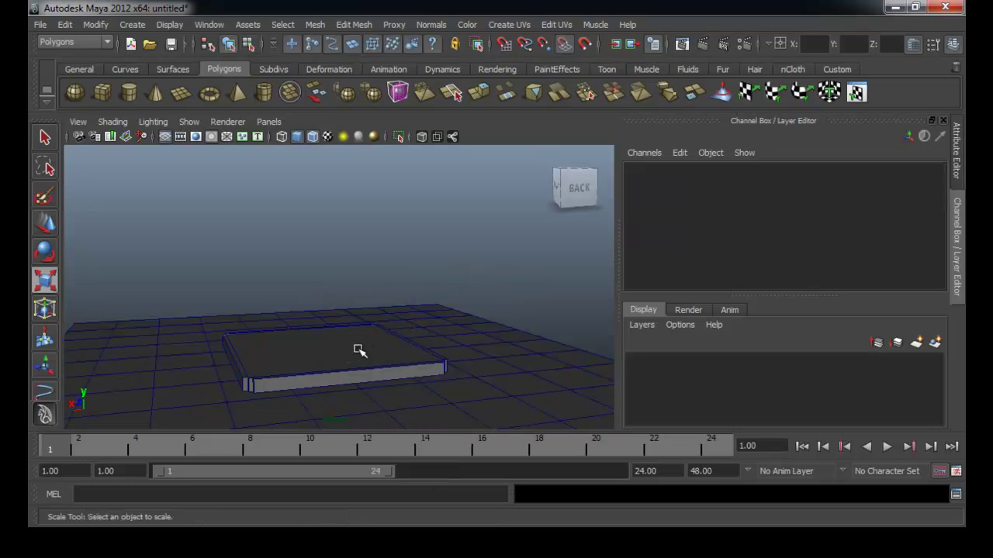
left_click(359, 352)
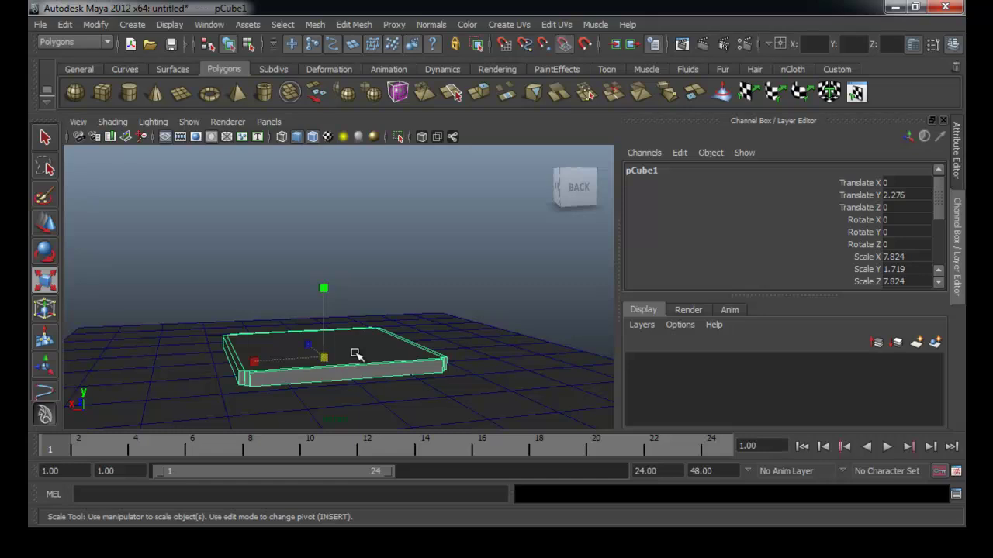
- Toggle the Keep Faces Together option for mesh editing and deselect the slab
left_click(354, 24)
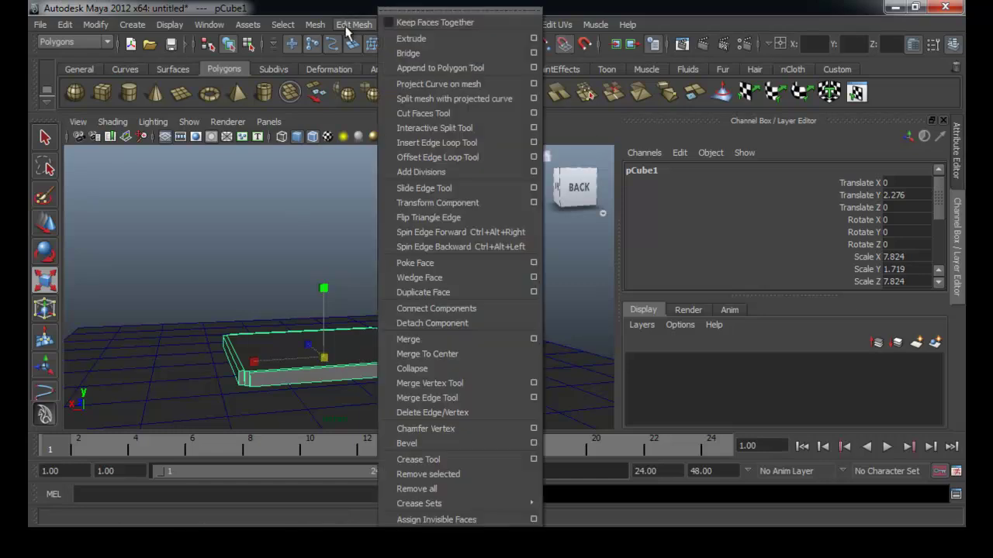
left_click(398, 26)
left_click(394, 215)
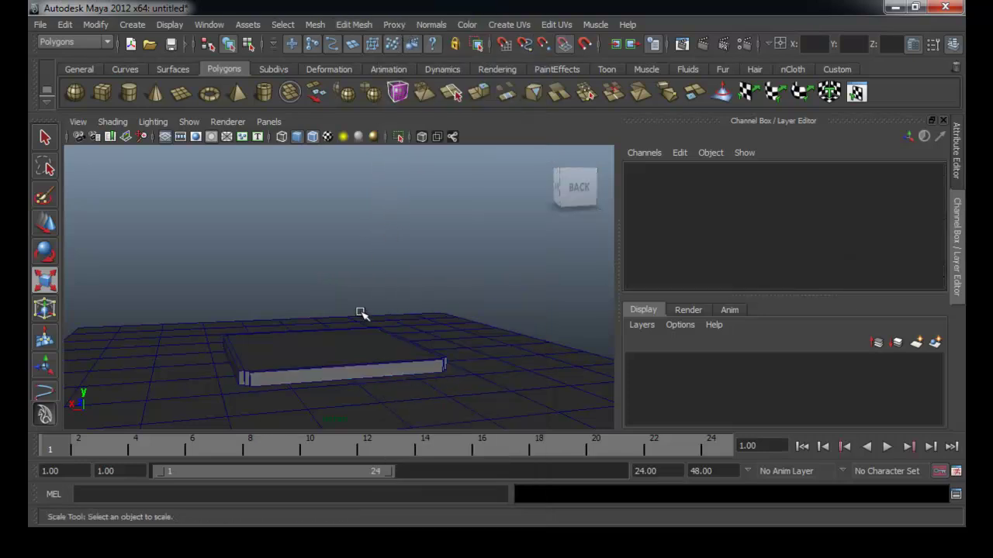
- Select all the slab's faces in face mode, and remove the lower ones from the selection so only the top stays selected
left_click(339, 348)
left_click_drag(338, 354, 355, 346, "alt")
right_click_drag(357, 346, 357, 342)
left_click_drag(131, 292, 527, 359)
left_click(580, 187)
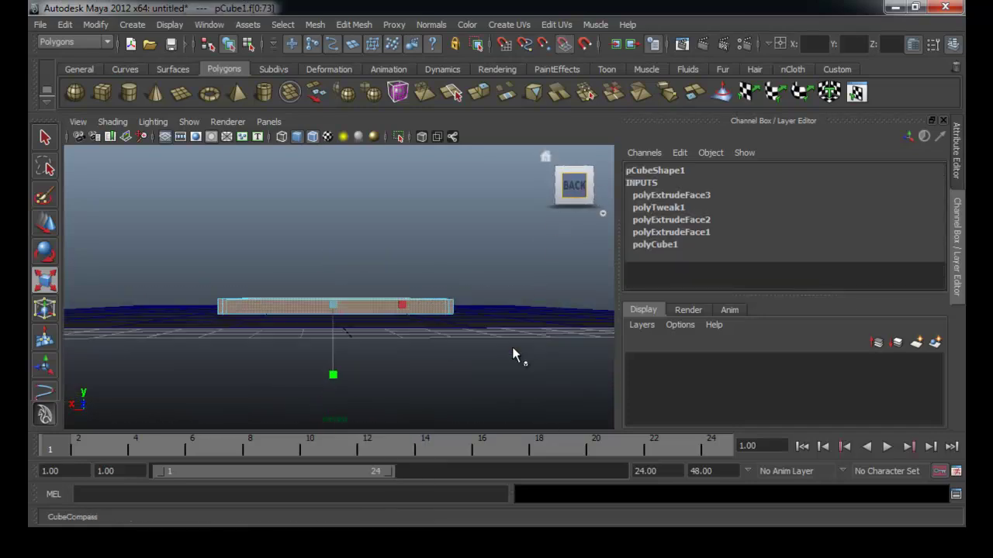
left_click_drag(283, 273, 180, 288, "ctrl")
left_click_drag(387, 266, 432, 296, "alt")
right_click_drag(431, 297, 314, 281, "alt")
left_click_drag(315, 281, 441, 314, "alt")
right_click_drag(436, 316, 496, 318, "alt")
middle_click_drag(439, 190, 428, 206, "alt")
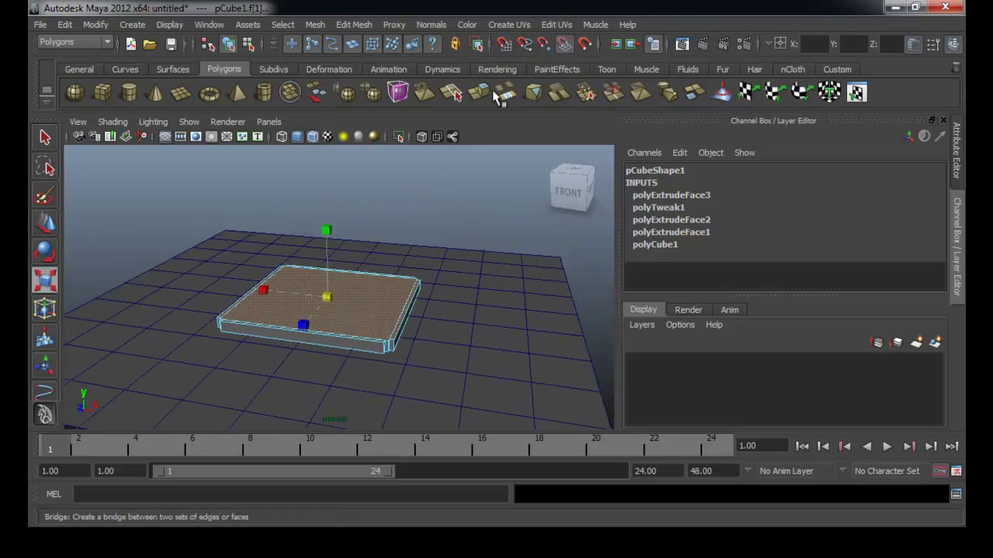
- Extrude the slab's selected top faces and scale them slightly inward to form a narrow border
left_click(485, 93)
right_click_drag(435, 311, 534, 317, "alt")
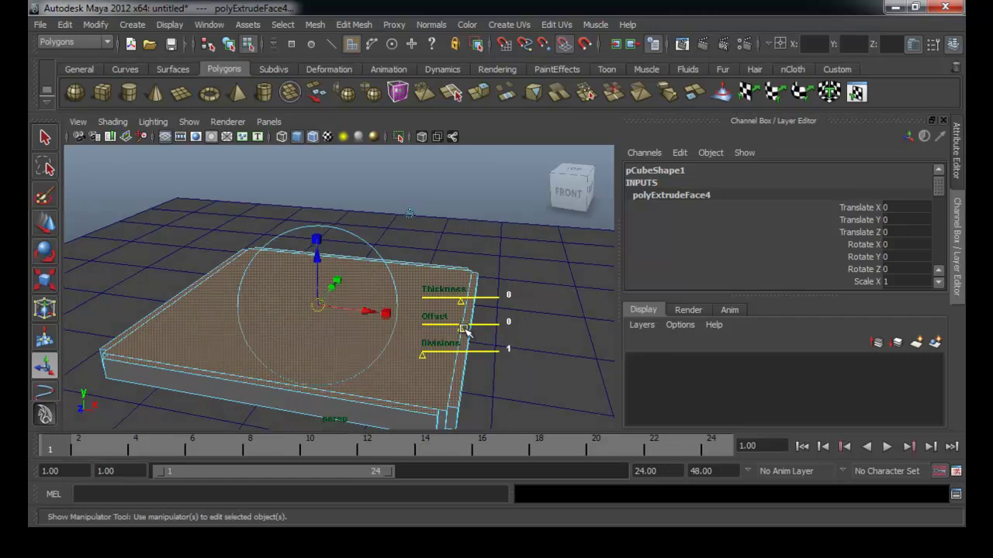
key("r")
left_click_drag(321, 306, 308, 306)
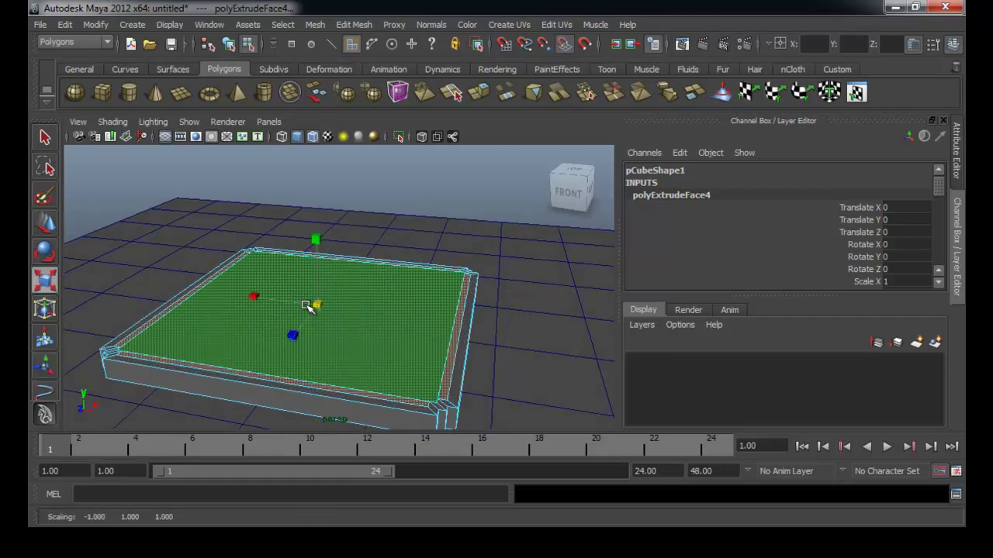
- Extrude the inset top faces again and raise them to form a second tier on the slab
key("ctrl+e")
mouse_move(325, 259)
left_mouse_down()
mouse_move(318, 237)
mouse_move(313, 262)
left_mouse_up()
key("w")
right_click_drag(313, 262, 360, 276, "alt")
mouse_move(306, 239)
left_mouse_down()
mouse_move(308, 254)
mouse_move(304, 242)
left_mouse_up()
- Extrude the second tier's top, raise it a little and scale it slightly inward
key("g")
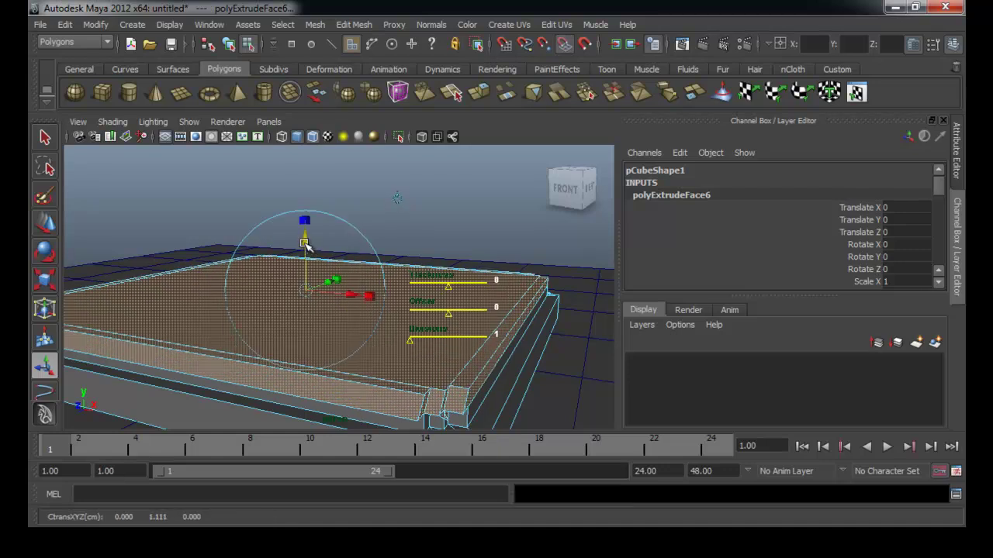
key("ctrl+z")
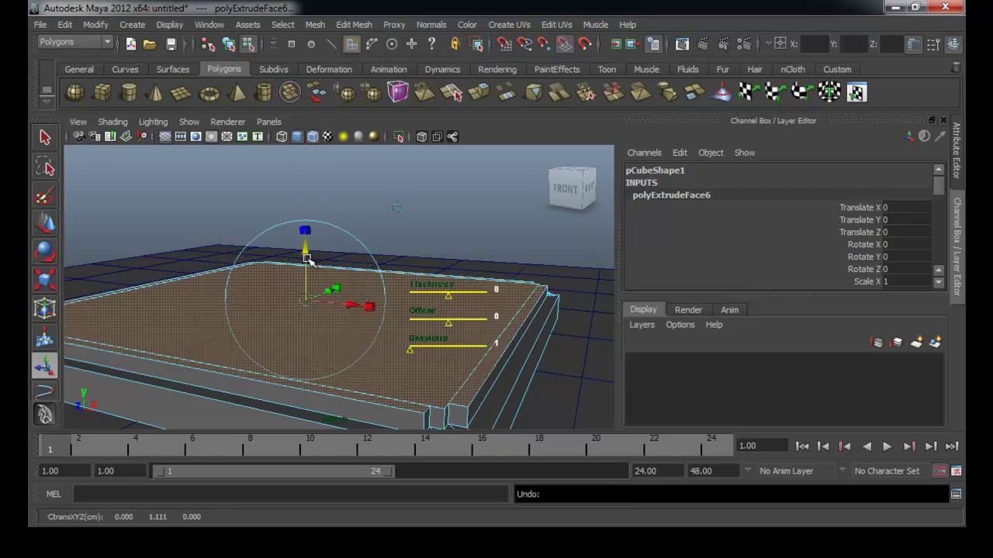
key("w")
left_click_drag(307, 256, 304, 249)
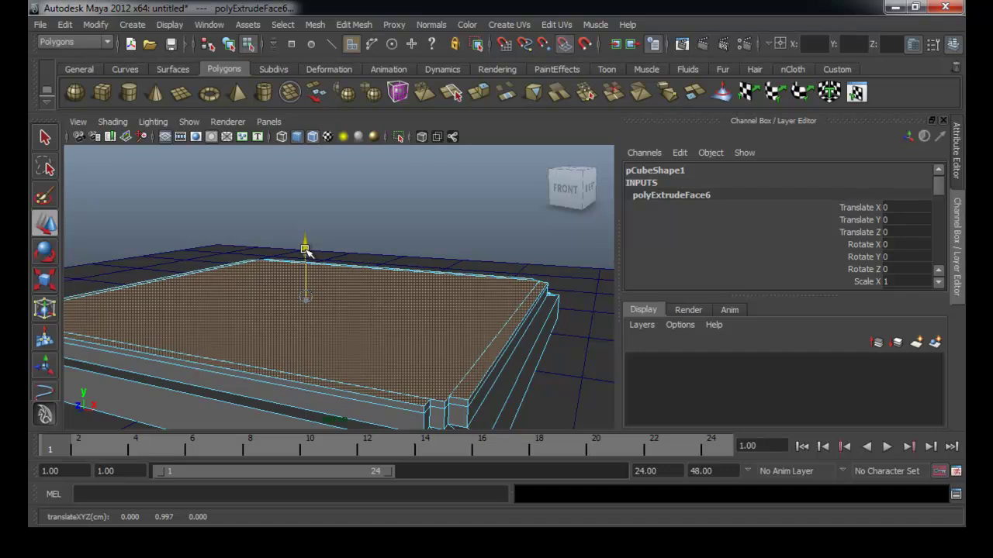
key("r")
left_click_drag(307, 296, 302, 298)
- Add another thin extruded layer on top, raising it and scaling it inward to begin a rounded profile
key("ctrl+e")
left_click_drag(305, 260, 304, 242)
key("ctrl+z")
key("w")
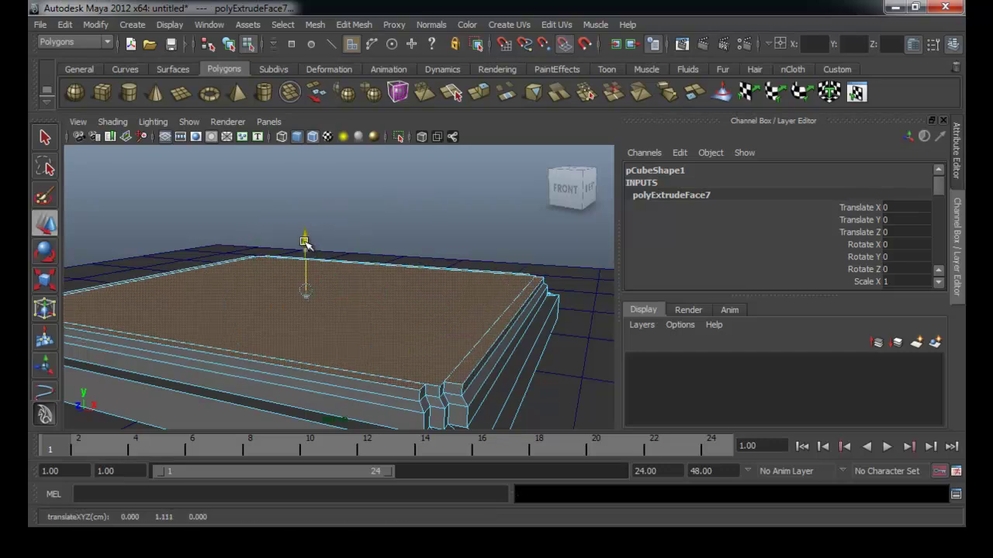
key("r")
left_click_drag(305, 290, 306, 240)
- Continue the rounded profile with a further top extrusion, raised slightly and scaled further inward
key("ctrl+e")
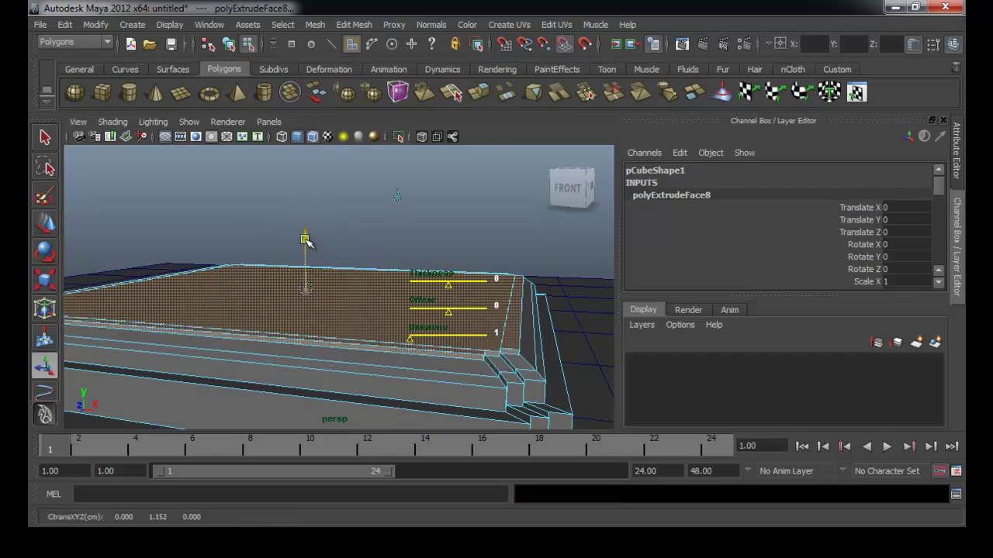
key("w")
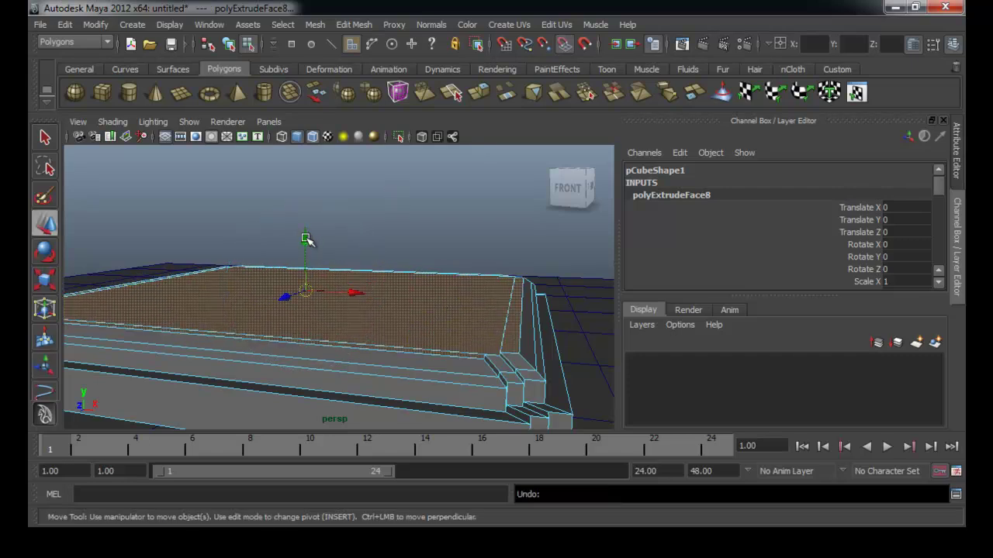
key("r")
left_click_drag(307, 284, 351, 277)
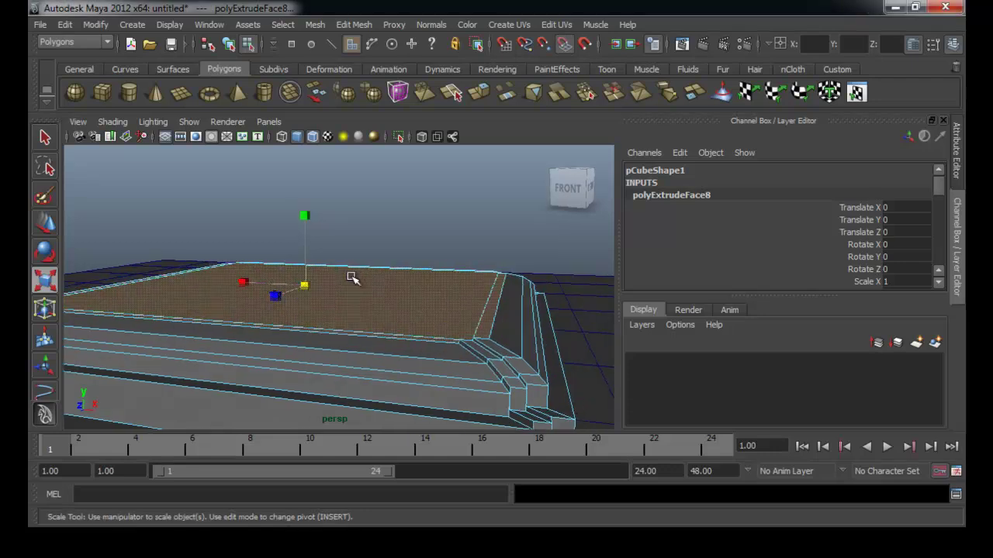
- Extrude the top once more, lift it slightly and scale it strongly inward to finish the rounded edge
key("ctrl+e")
left_click_drag(305, 235, 307, 229)
key("ctrl+z")
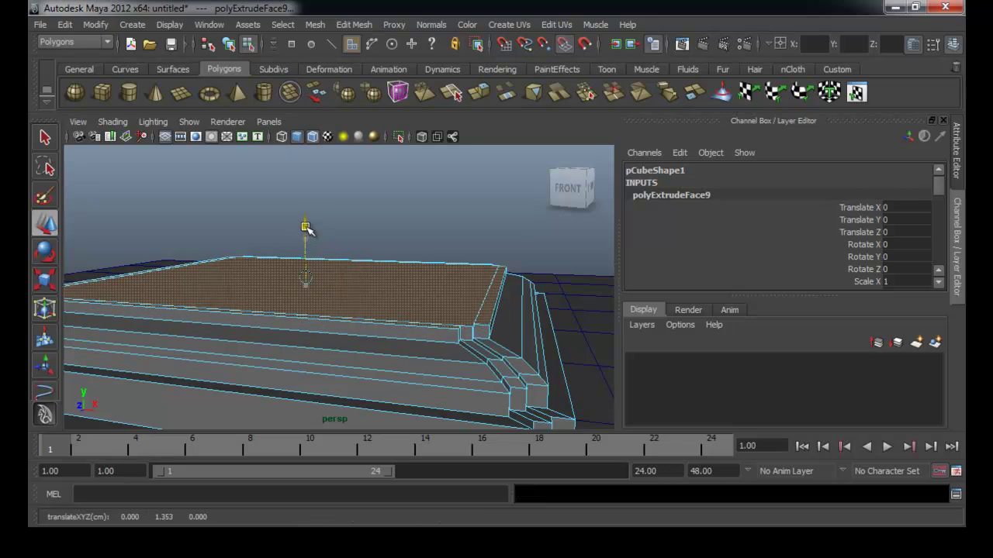
key("r")
left_click_drag(303, 280, 295, 276)
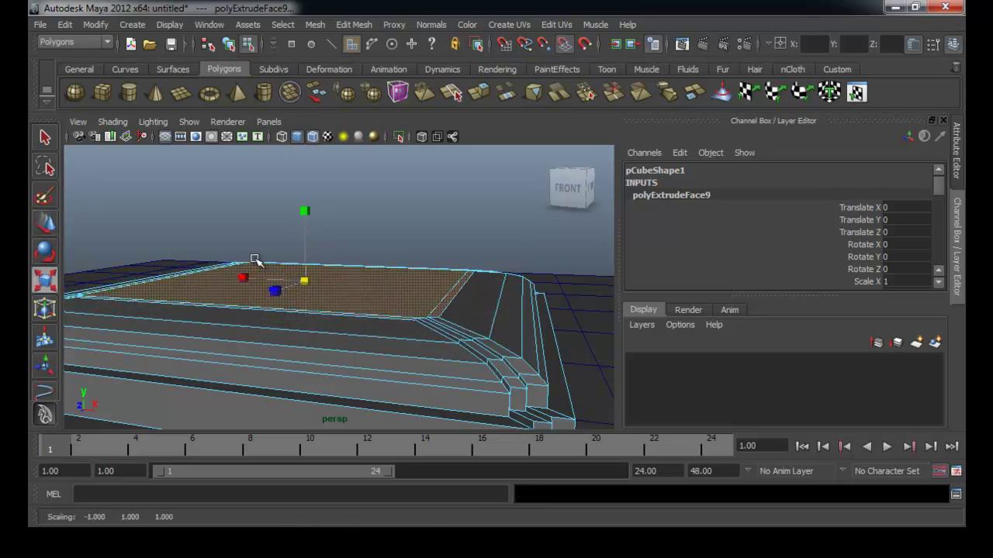
- Return to object mode and examine the slab's rounded, stepped profile in the perspective and side views
left_click_drag(247, 264, 361, 328, "alt")
right_click_drag(361, 328, 453, 188)
left_click(454, 188)
left_click_drag(453, 188, 372, 338, "alt")
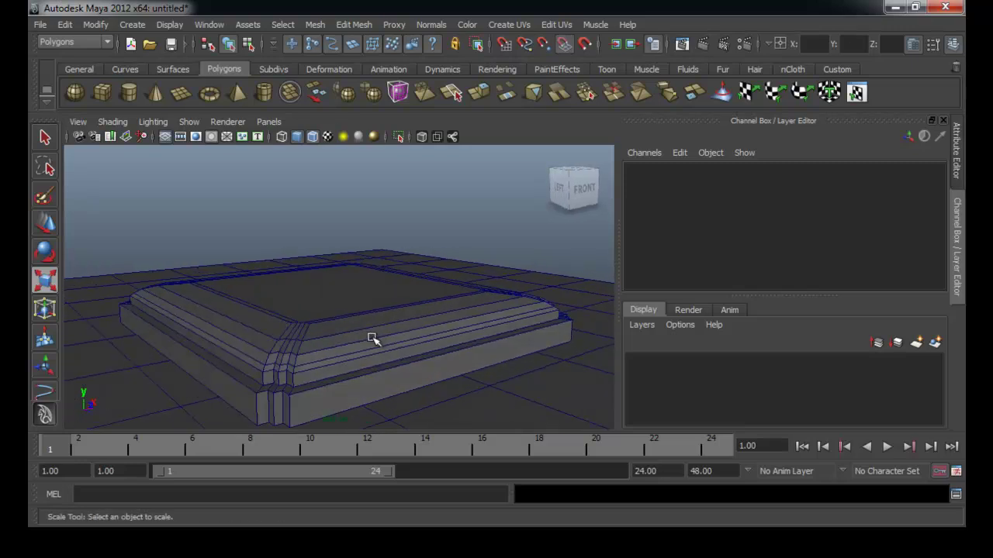
key("space")
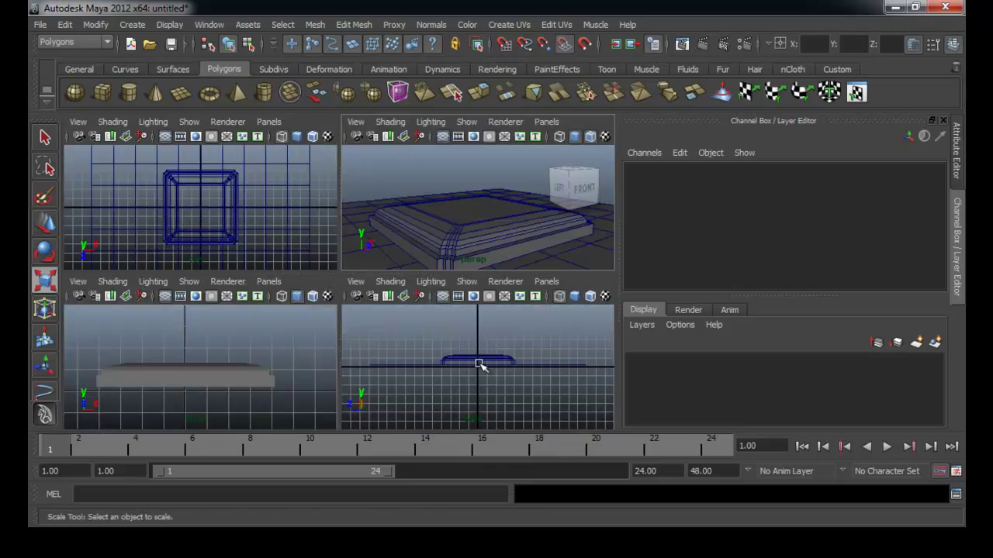
key("space")
right_click_drag(397, 352, 337, 330, "alt")
left_click(336, 328)
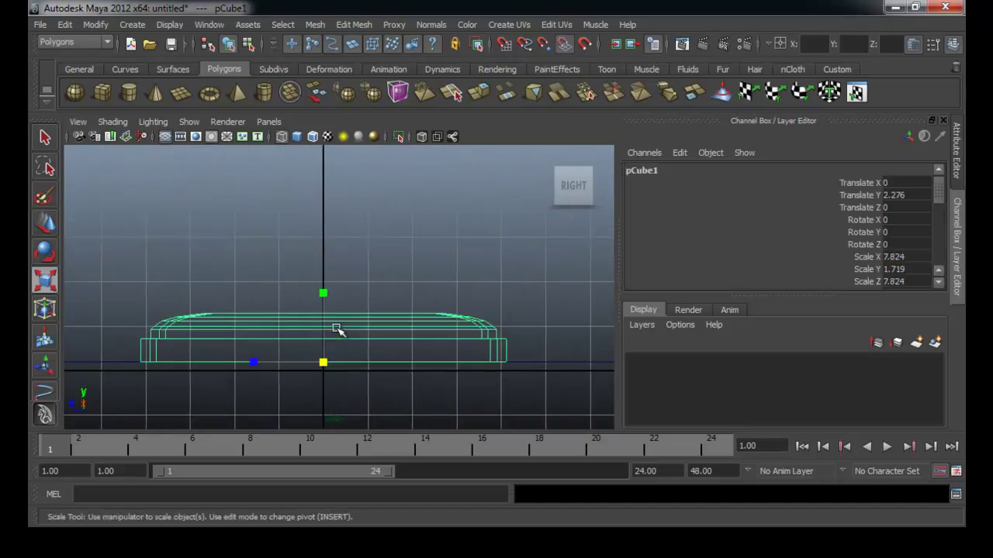
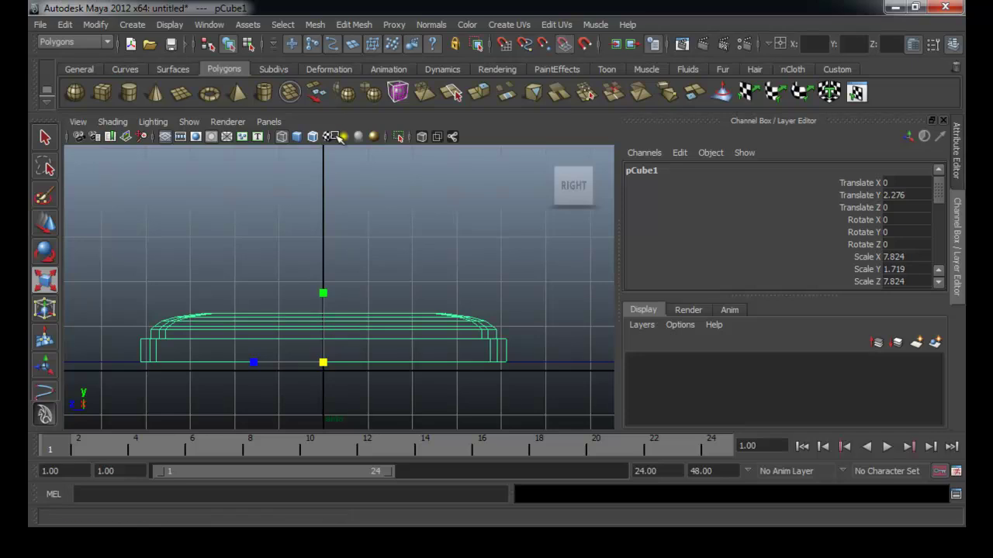
left_click(367, 301)
left_click(357, 318)
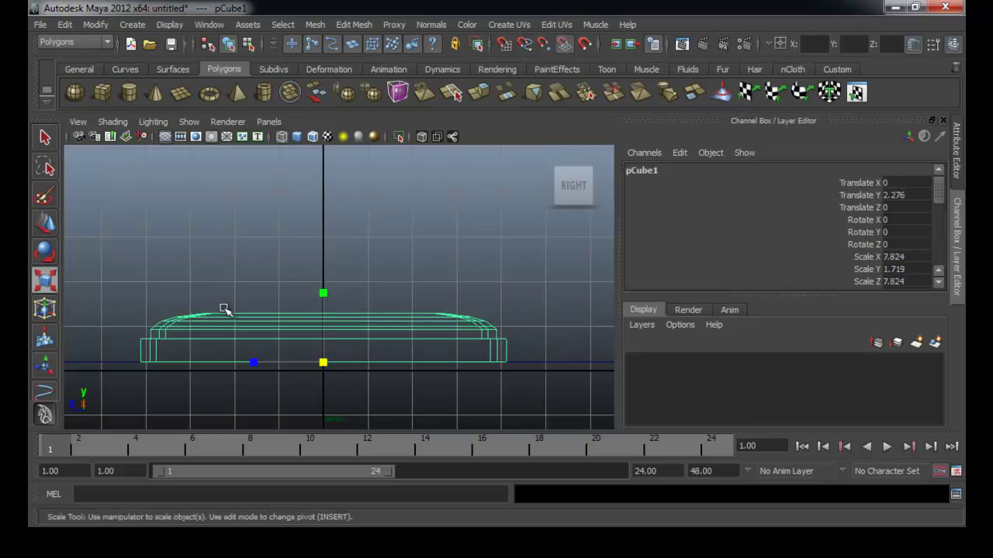
- Undo all the rounded profile extrusions in turn, back to the plain base slab in the perspective view
key("ctrl+z")
key("ctrl+z")
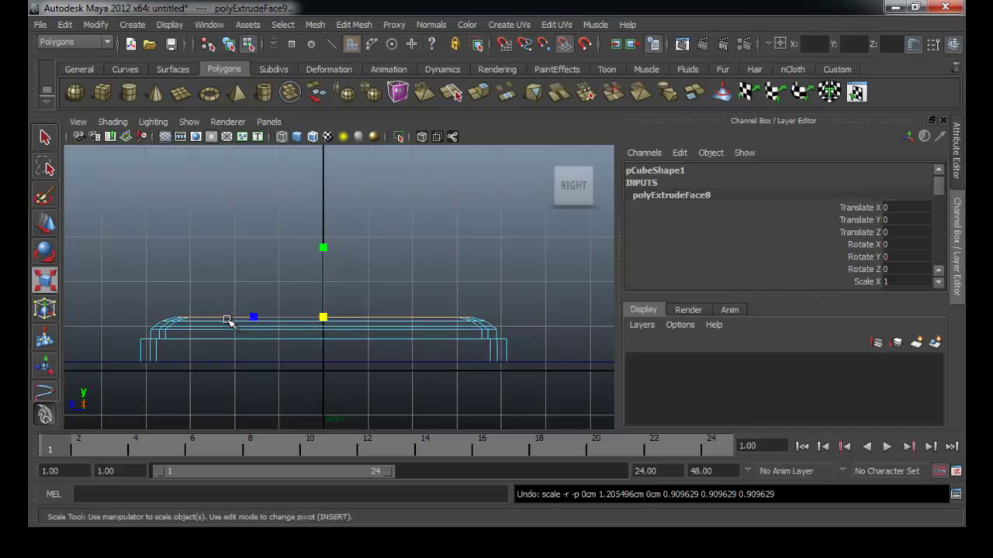
key("ctrl+z")
key("ctrl+z")
key("ctrl+z")
key("ctrl+z")
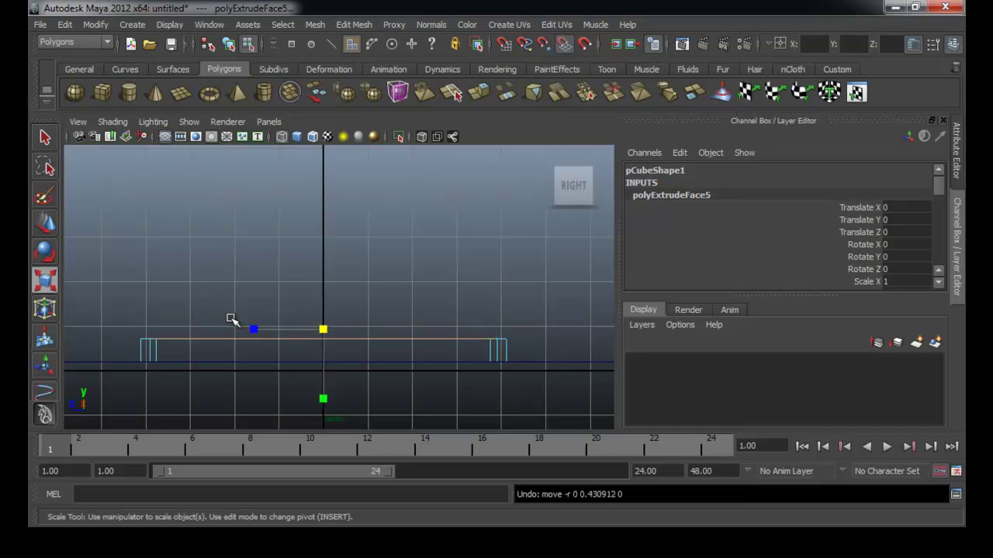
key("space")
key("space")
left_click_drag(395, 296, 349, 306, "alt")
key("ctrl+z")
key("ctrl+z")
key("ctrl+z")
key("ctrl+z")
key("ctrl+z")
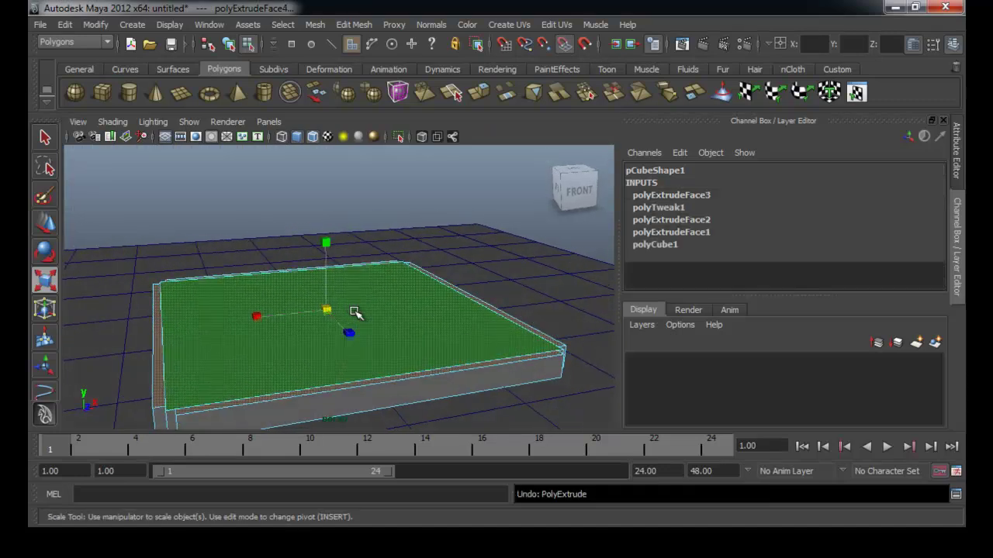
- Clear the current selection and put the base slab back into face selection mode
left_click_drag(433, 332, 397, 330, "alt")
left_click(435, 230)
left_click_drag(433, 280, 396, 269, "alt")
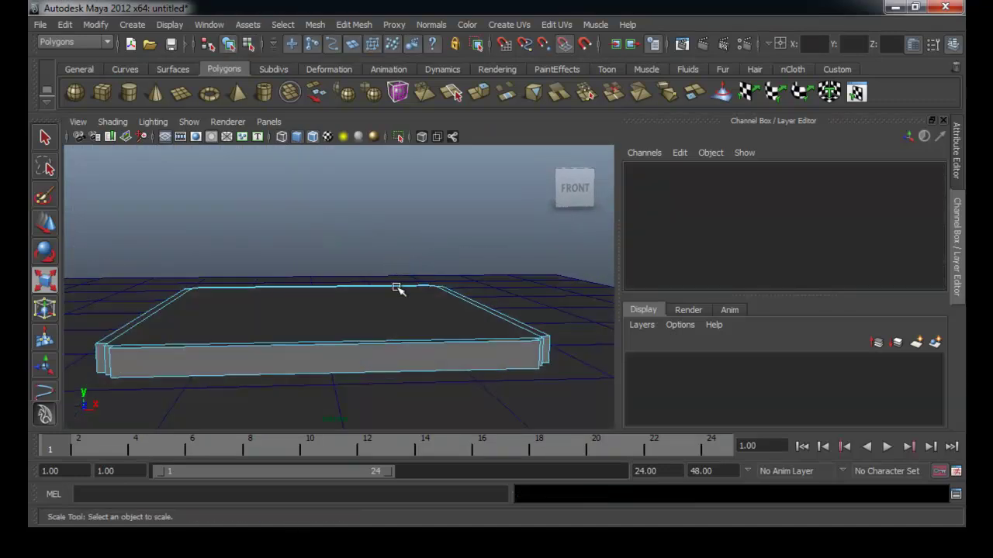
left_click(381, 332)
left_click_drag(380, 330, 426, 342, "alt")
left_click(426, 373)
right_click_drag(436, 297, 437, 335)
left_click_drag(403, 346, 406, 335, "alt")
- Select every face of the slab, and deselect the lower faces from a straight front view to keep only the top
left_click_drag(82, 256, 543, 392)
left_click(567, 188)
left_click_drag(510, 324, 195, 287)
left_click_drag(387, 256, 406, 298, "alt")
right_click_drag(403, 297, 354, 288, "alt")
middle_click_drag(355, 288, 332, 312, "alt")
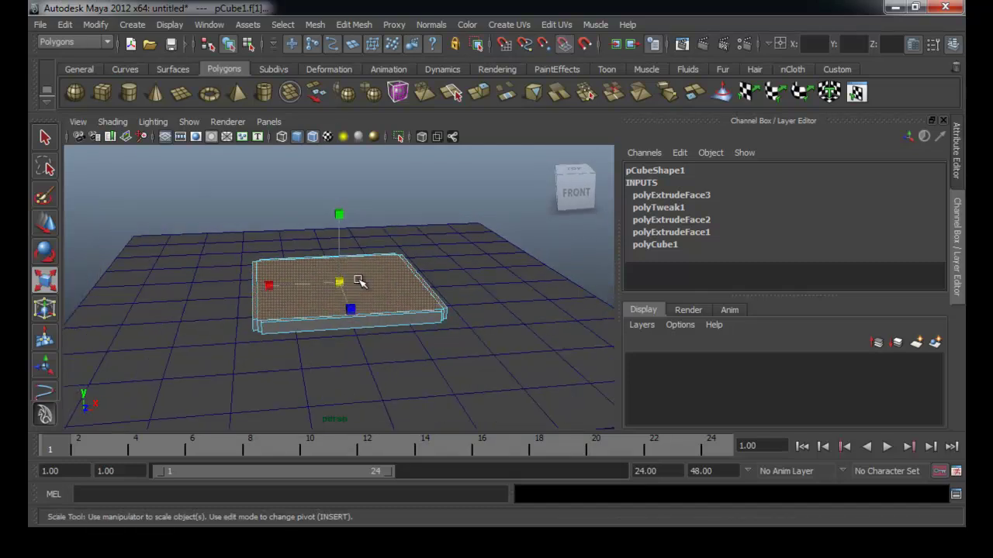
- Extrude the slab's top face and scale the new face slightly inward, leaving a narrow ledge around it
right_click_drag(284, 315, 417, 316, "alt")
middle_click_drag(418, 316, 451, 287, "alt")
right_click_drag(452, 287, 400, 287, "alt")
left_click_drag(400, 287, 403, 269, "alt")
left_click(480, 93)
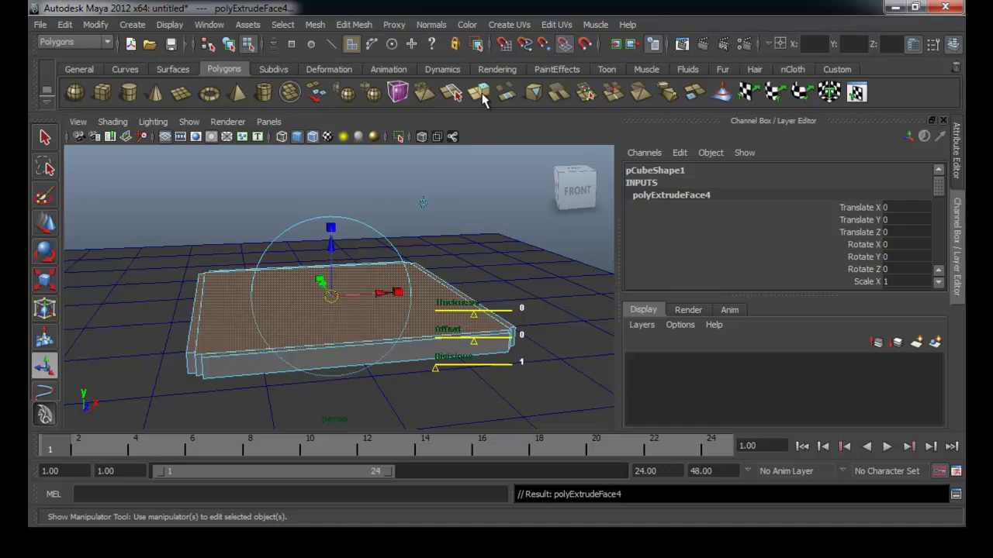
key("r")
left_click_drag(331, 297, 317, 301)
right_click_drag(312, 322, 372, 325, "alt")
left_click_drag(372, 326, 372, 335, "alt")
left_click_drag(333, 303, 334, 300)
left_click_drag(402, 304, 402, 293, "alt")
right_click_drag(376, 295, 401, 294, "alt")
left_click_drag(401, 294, 355, 308, "alt")
key("e")
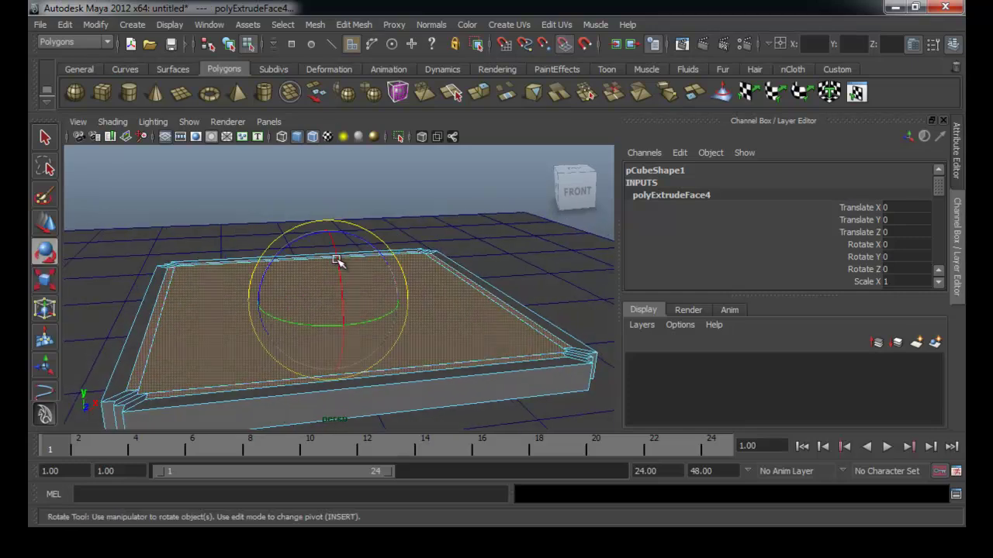
key("w")
left_click_drag(329, 249, 330, 215)
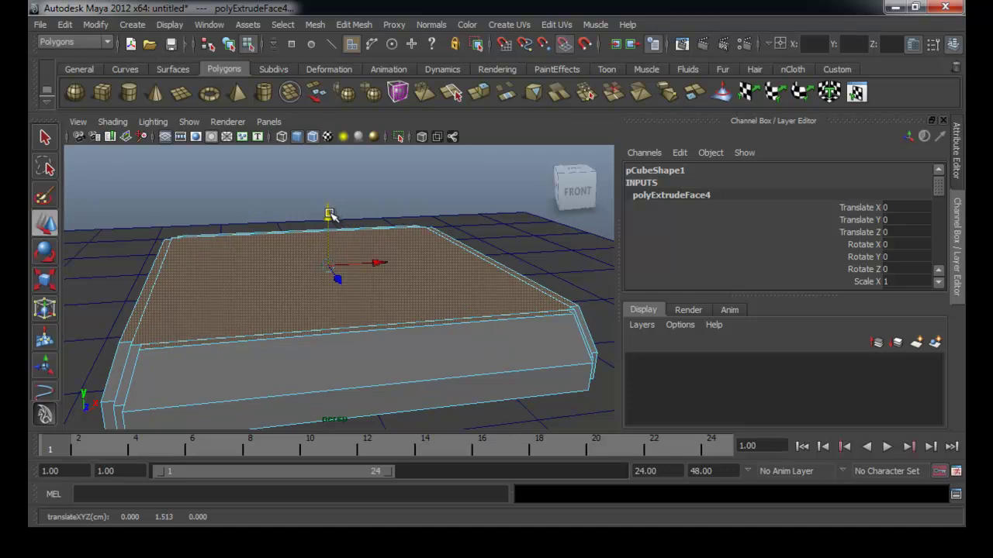
key("ctrl+z")
- Extrude the inset top face again and raise it straight up to form the second tier
left_click_drag(396, 285, 338, 306, "alt")
key("r")
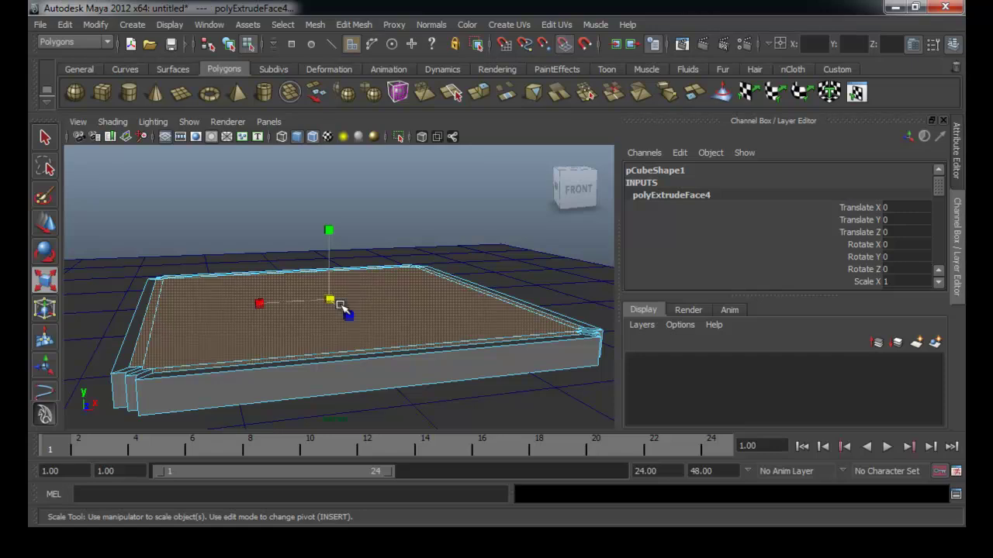
key("ctrl+e")
mouse_move(339, 245)
left_mouse_down()
mouse_move(333, 198)
mouse_move(338, 241)
left_mouse_up()
key("w")
middle_click_drag(329, 249, 323, 263, "alt")
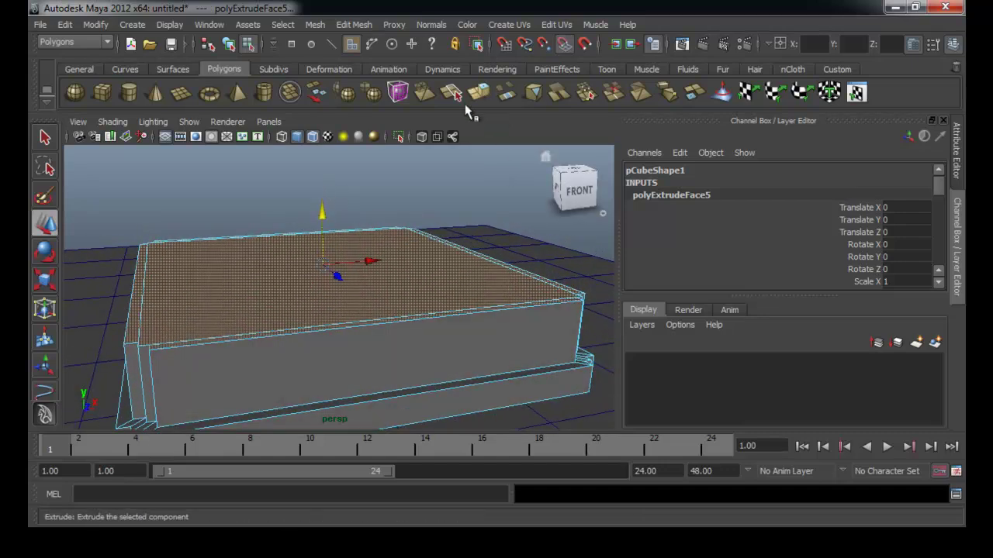
- Extrude the second tier's top face slightly inward, and extrude it again upward to form the third tier
left_click(475, 96)
key("r")
mouse_move(324, 264)
left_mouse_down()
mouse_move(285, 264)
mouse_move(320, 264)
left_mouse_up()
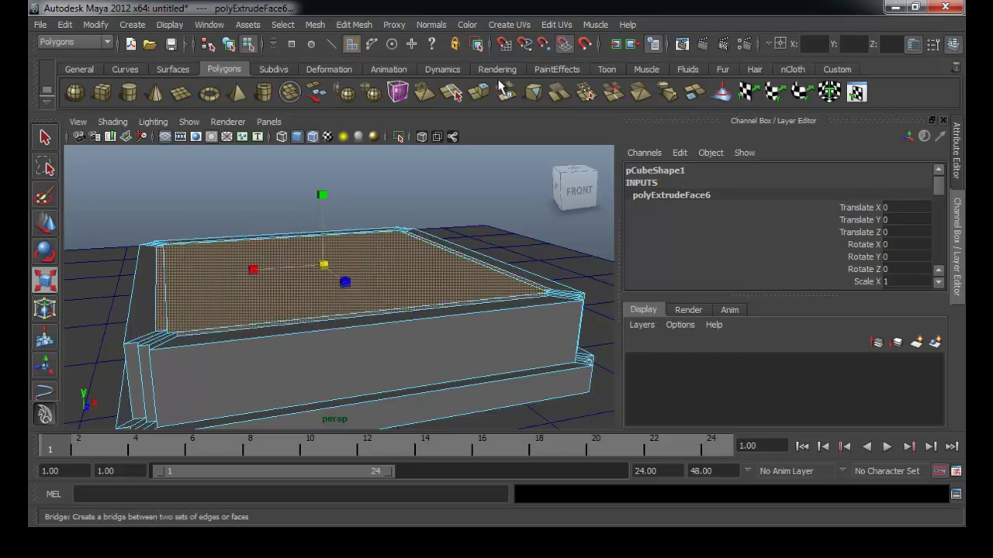
left_click(479, 93)
key("w")
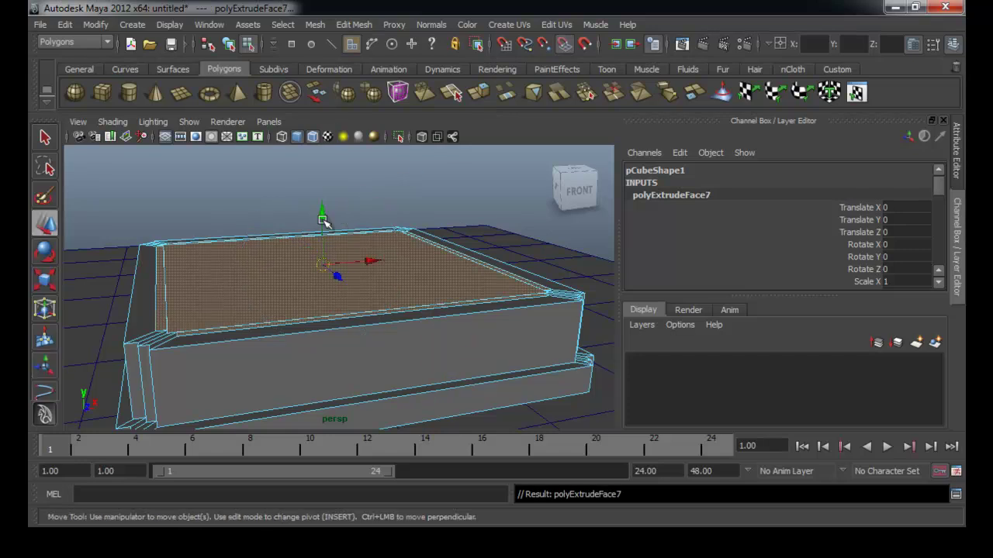
left_click_drag(326, 214, 326, 151)
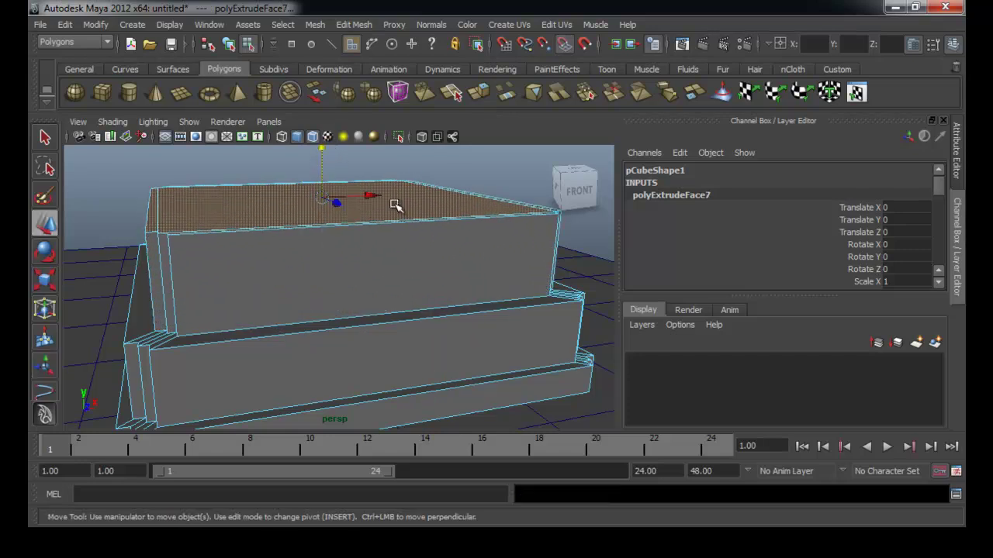
left_click_drag(356, 221, 403, 281, "alt")
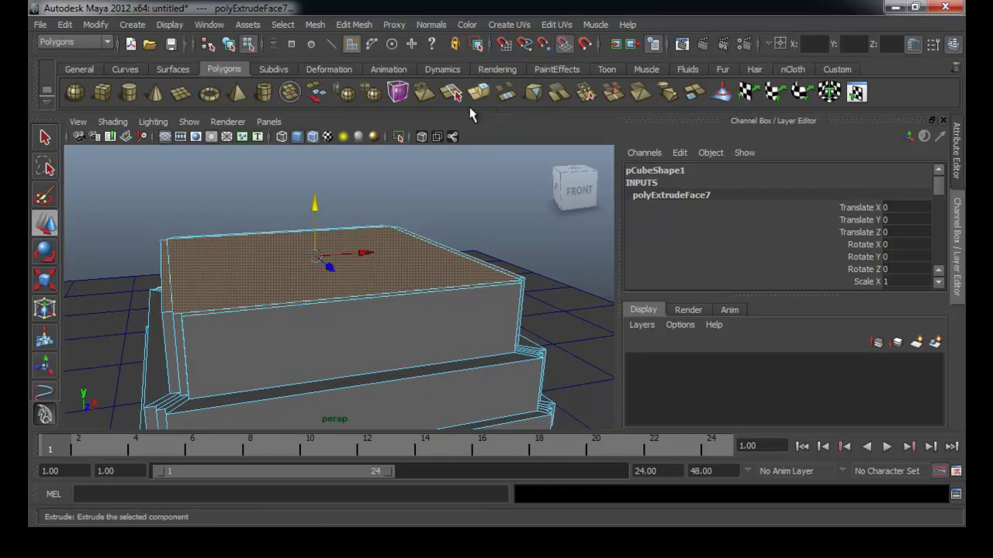
- Extrude the third tier's top face well inward, and extrude it again upward into a taller central block
left_click(481, 96)
key("r")
left_click_drag(318, 255, 264, 260)
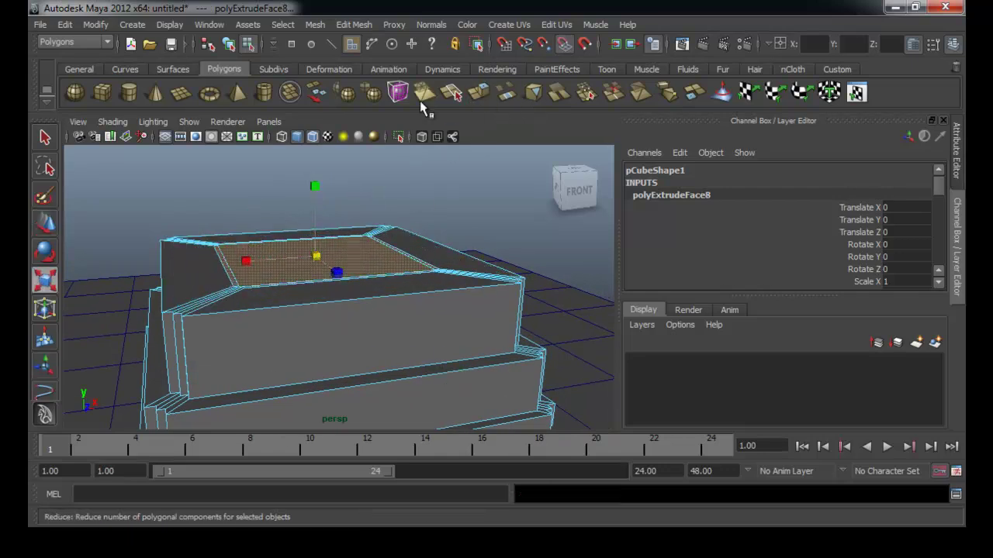
left_click(477, 95)
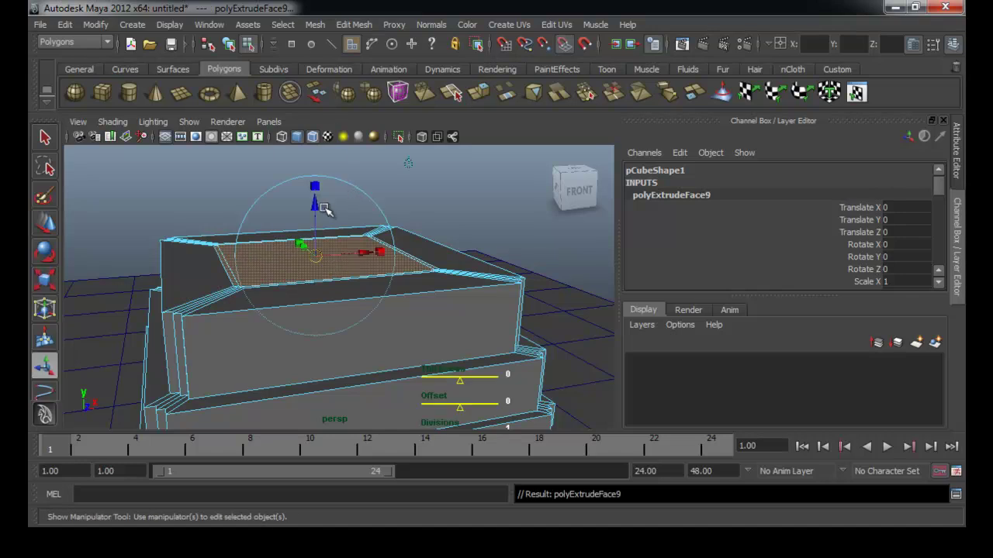
key("w")
left_click_drag(318, 209, 313, 93)
- Return to object mode, deselect the model and examine its stepped tiers from the corner and the front
right_click_drag(435, 290, 315, 283, "alt")
right_click_drag(373, 259, 440, 235)
left_click(487, 226)
left_click_drag(445, 268, 481, 303, "alt")
left_click_drag(320, 324, 377, 327, "alt")
right_click_drag(378, 327, 410, 340, "alt")
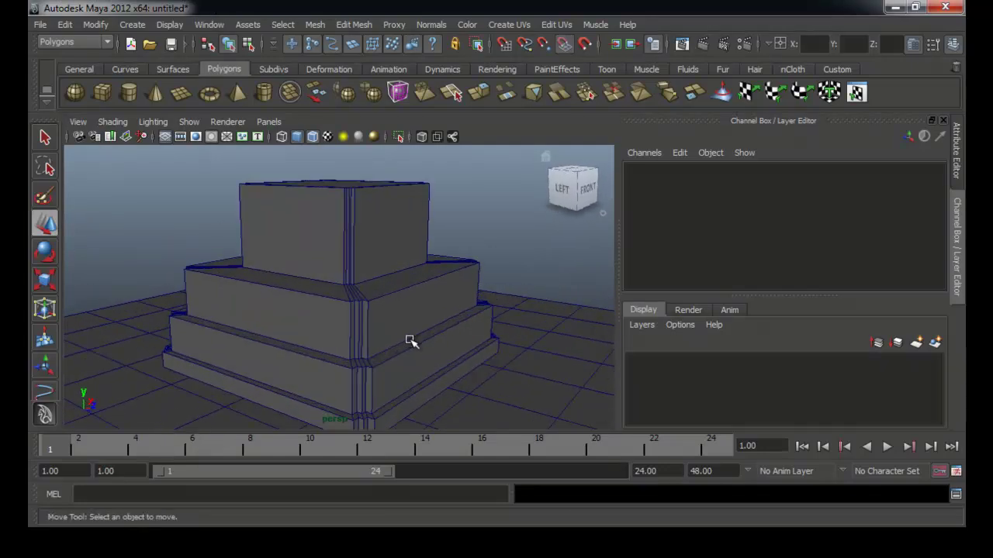
left_click_drag(411, 341, 377, 328, "alt")
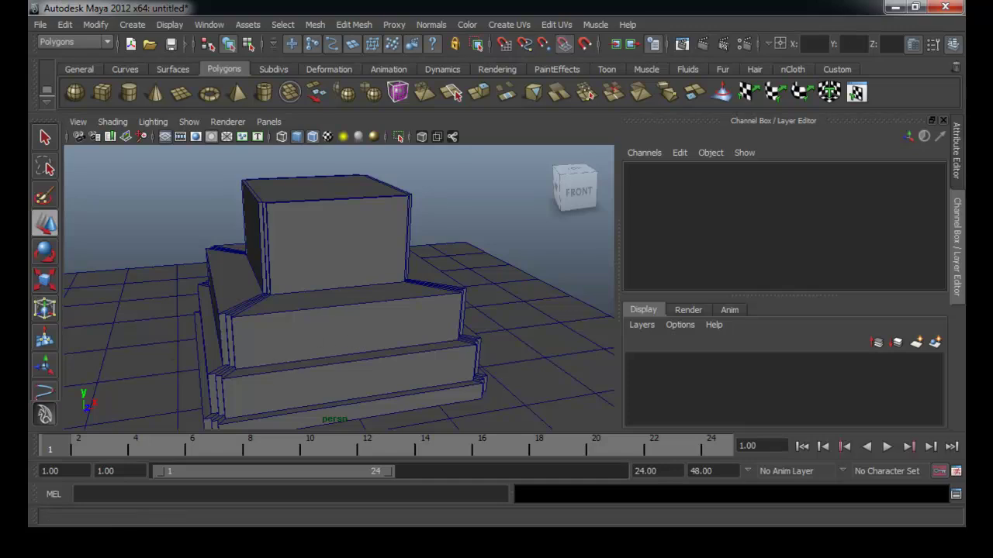
left_click_drag(308, 276, 321, 268, "alt")
- Put the model into face selection mode and select the top face of the central block
middle_click_drag(321, 269, 304, 324, "alt")
left_click(303, 320)
right_click_drag(302, 297, 301, 320)
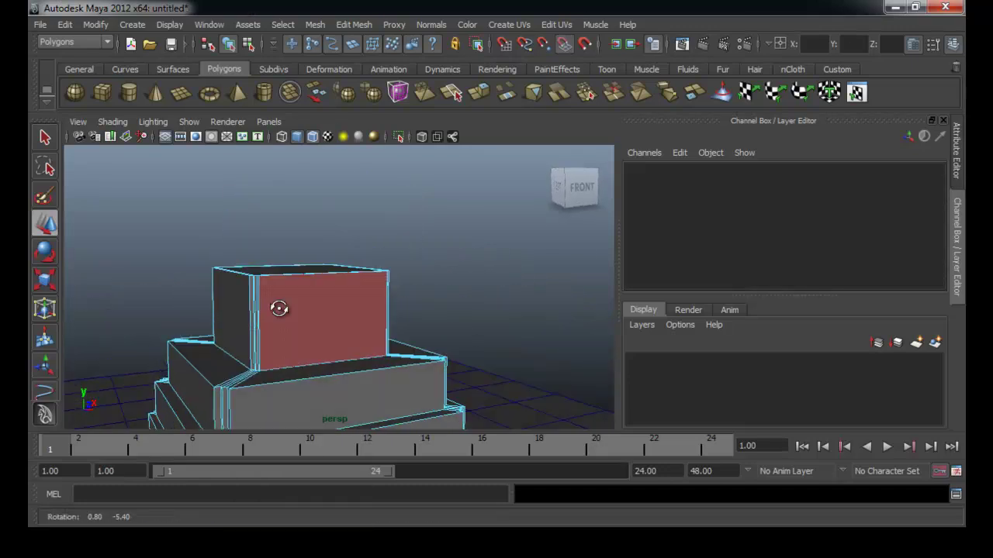
left_click_drag(410, 278, 411, 279)
left_click_drag(29, 445, 28, 445, "ctrl")
left_click_drag(403, 270, 406, 290, "alt")
right_click_drag(408, 290, 441, 281, "alt")
left_click_drag(443, 279, 452, 262, "alt")
- Extrude the central block's top face, raise it a little and scale it very slightly inward
left_click(483, 92)
middle_click_drag(382, 261, 409, 293, "alt")
left_click_drag(279, 240, 276, 230)
key("ctrl+z")
key("w")
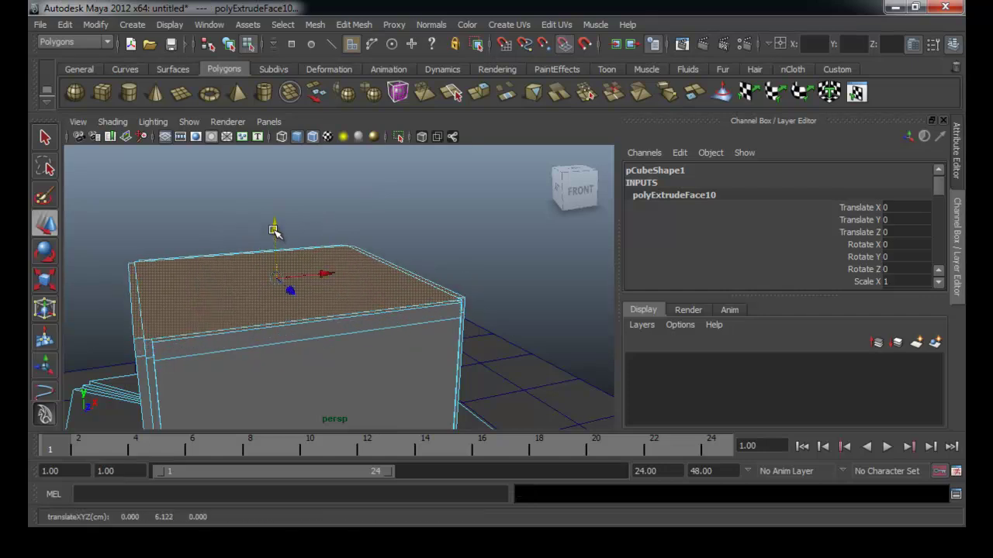
key("r")
left_click_drag(276, 278, 273, 279)
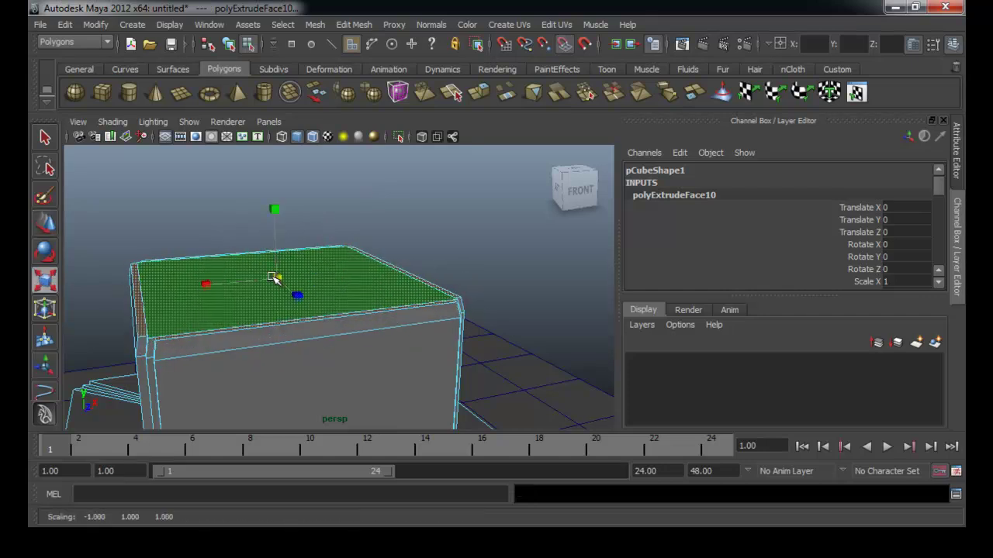
- Extrude the top face twice more, raising each layer slightly and scaling it inward to round the block's shoulders
key("ctrl+e")
key("w")
left_click_drag(277, 227, 278, 212)
key("ctrl+e")
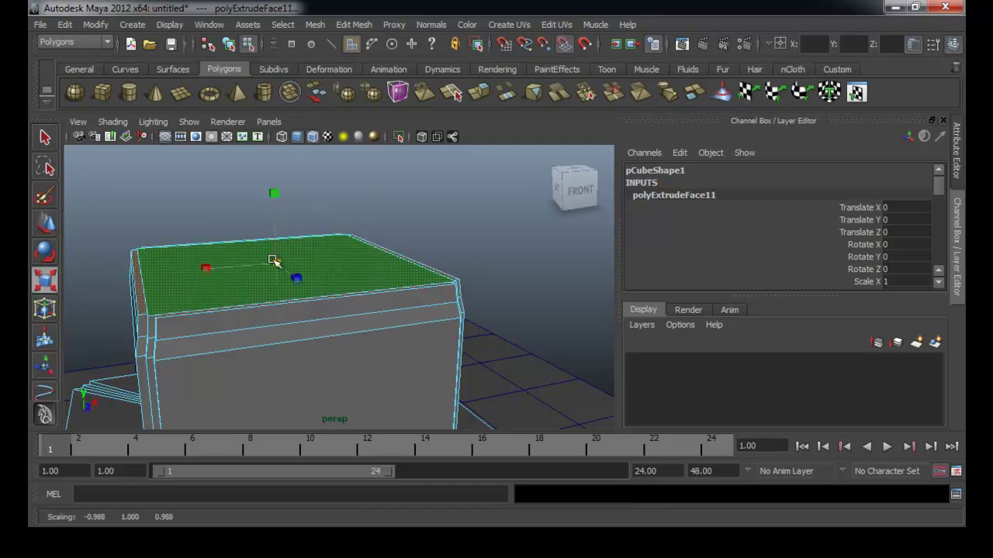
key("t")
left_click_drag(275, 215, 274, 195)
key("w")
key("r")
left_click_drag(279, 246, 256, 244)
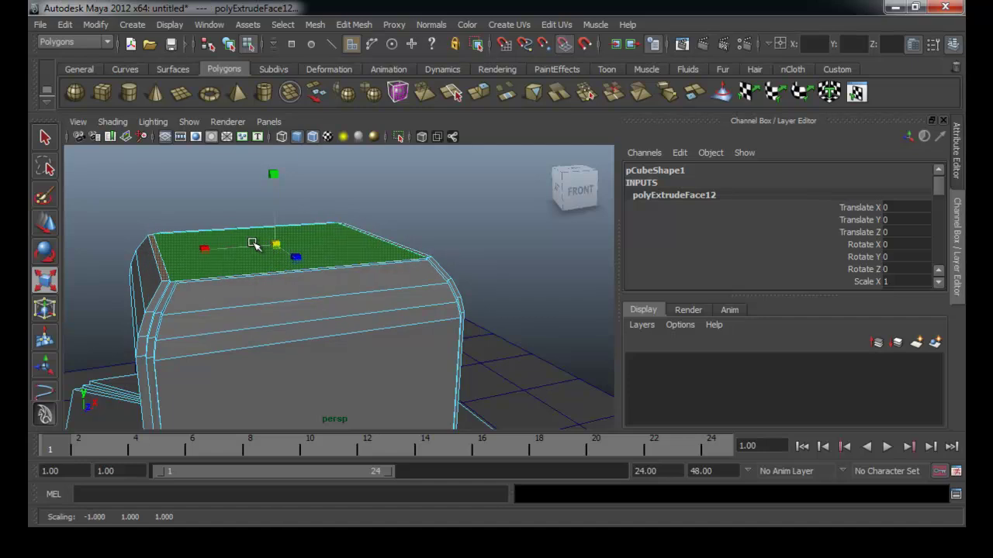
- Extrude the rounded block's top face, raise it and scale it inward to continue the dome's curve
key("ctrl+e")
key("w")
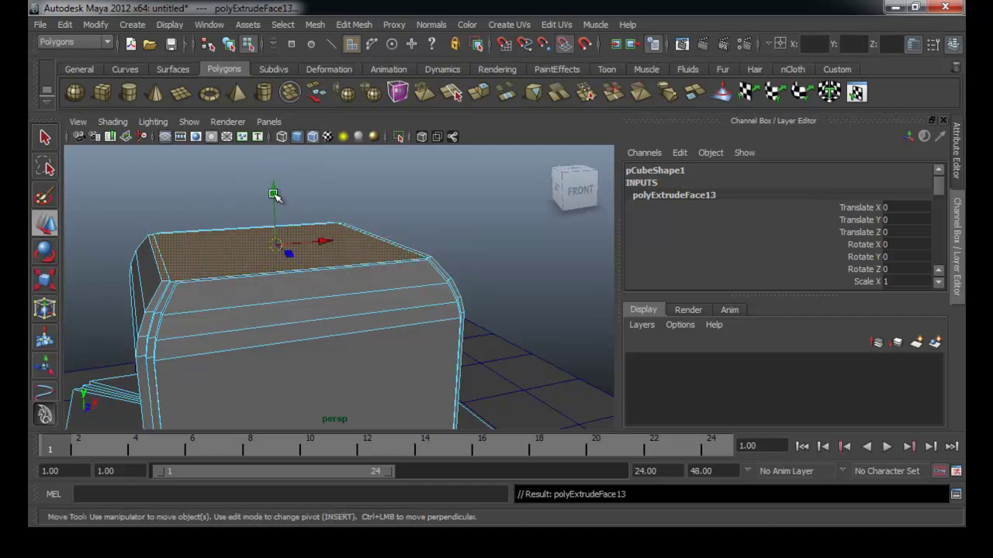
left_click_drag(273, 194, 275, 184)
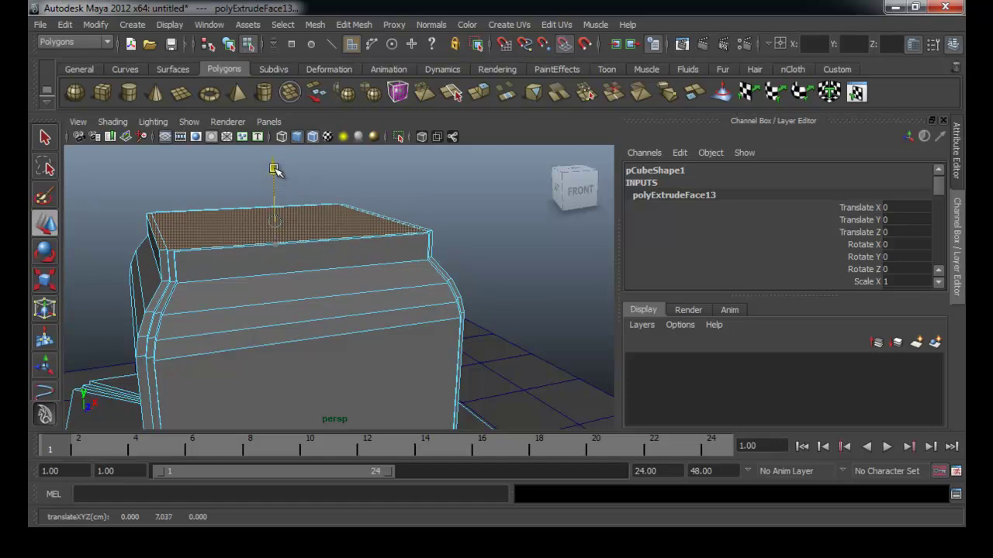
key("r")
left_click_drag(277, 215, 234, 214)
- Extrude and raise the dome's top face once more, scaling it down to a small peak
key("ctrl+e")
left_click_drag(274, 161, 274, 132)
key("w")
middle_click_drag(303, 268, 306, 319, "alt")
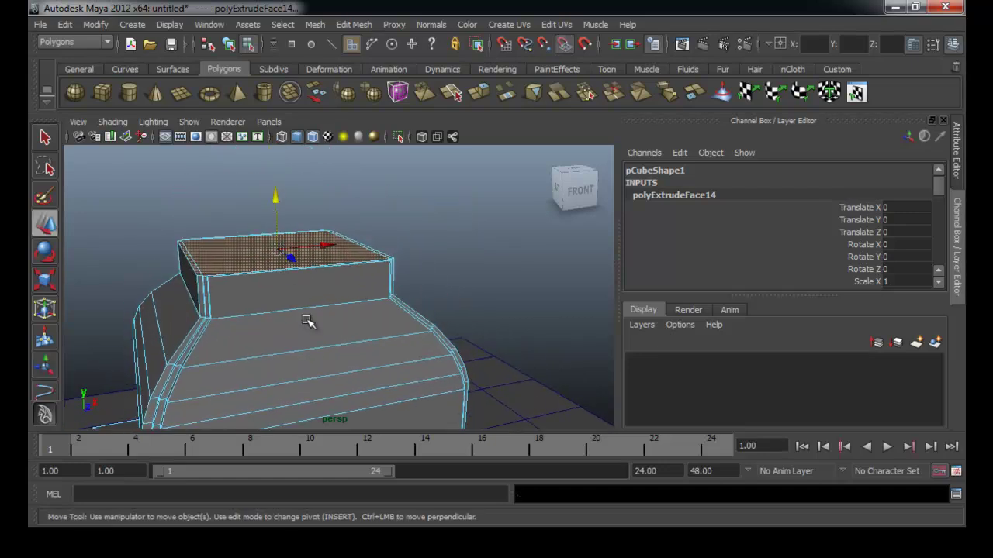
key("r")
left_click_drag(208, 251, 231, 252)
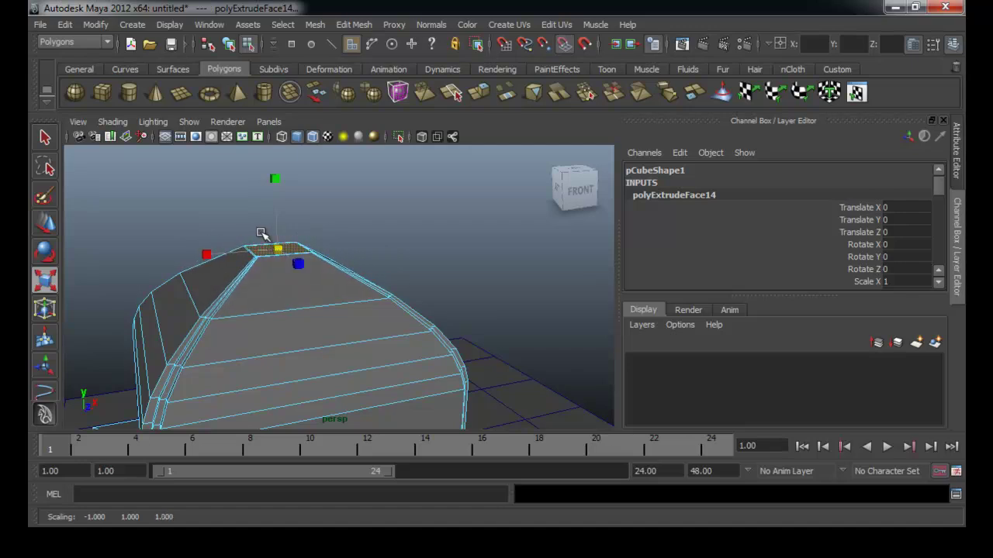
- Extrude the small peak face and raise it into a short neck on top of the dome
key("ctrl+e")
key("w")
left_click_drag(279, 200, 279, 189)
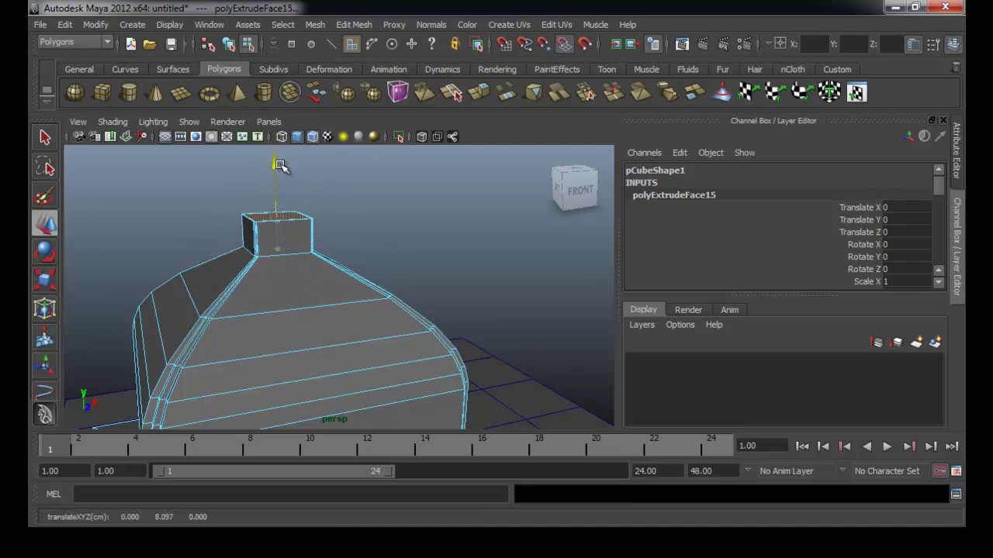
- Return to object mode, deselect the model and examine the domed tower and its stepped base from several sides
left_click_drag(304, 235, 301, 272, "alt")
right_click_drag(302, 272, 226, 285, "alt")
right_click_drag(329, 298, 381, 276)
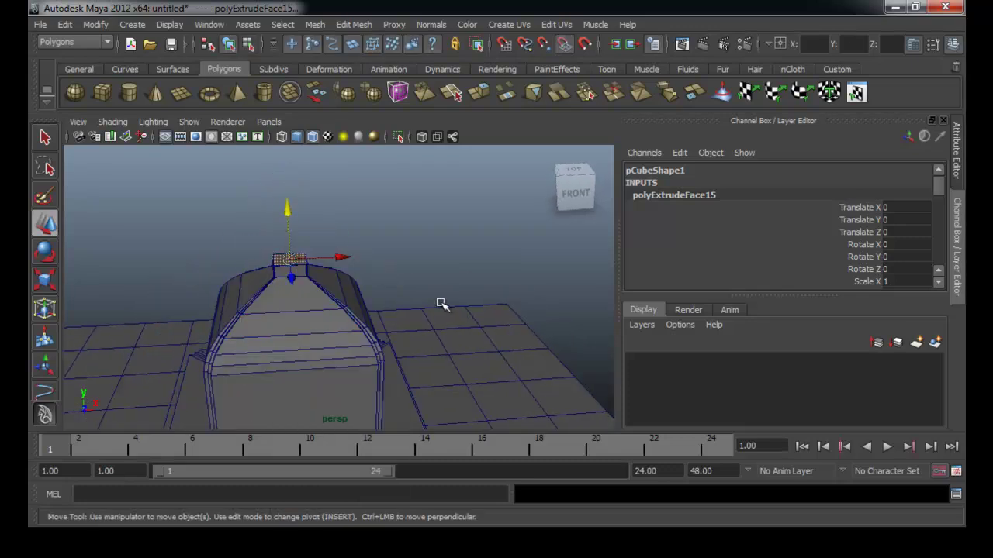
left_click(465, 332)
left_click_drag(465, 332, 320, 326, "alt")
left_click(513, 284)
middle_click_drag(394, 341, 394, 299, "alt")
left_click_drag(394, 298, 309, 330, "alt")
right_click_drag(308, 329, 374, 344, "alt")
left_click_drag(375, 344, 377, 324, "alt")
middle_click_drag(377, 324, 370, 336, "alt")
right_click_drag(370, 336, 357, 338, "alt")
left_click_drag(356, 339, 291, 336, "alt")
right_click_drag(292, 336, 248, 325, "alt")
middle_click_drag(259, 318, 267, 339, "alt")
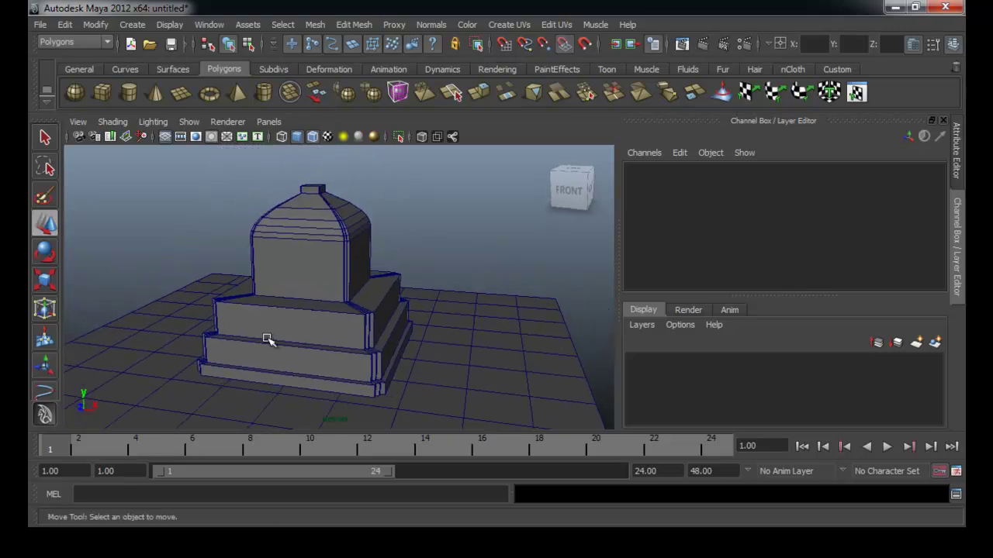
left_click_drag(267, 339, 386, 332, "alt")
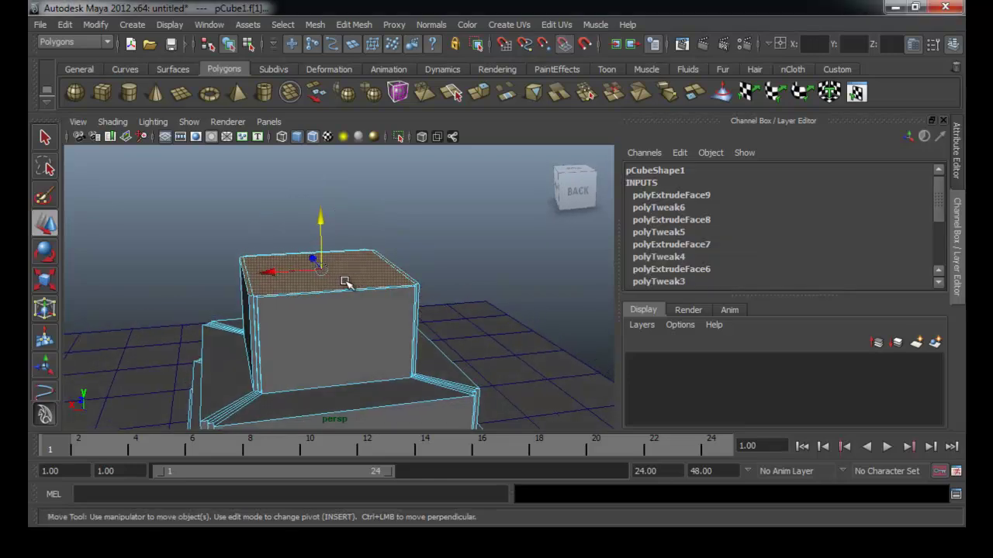
- Extrude the central block's selected top face and scale it inward to leave a wide ledge
right_click_drag(355, 283, 415, 321, "alt")
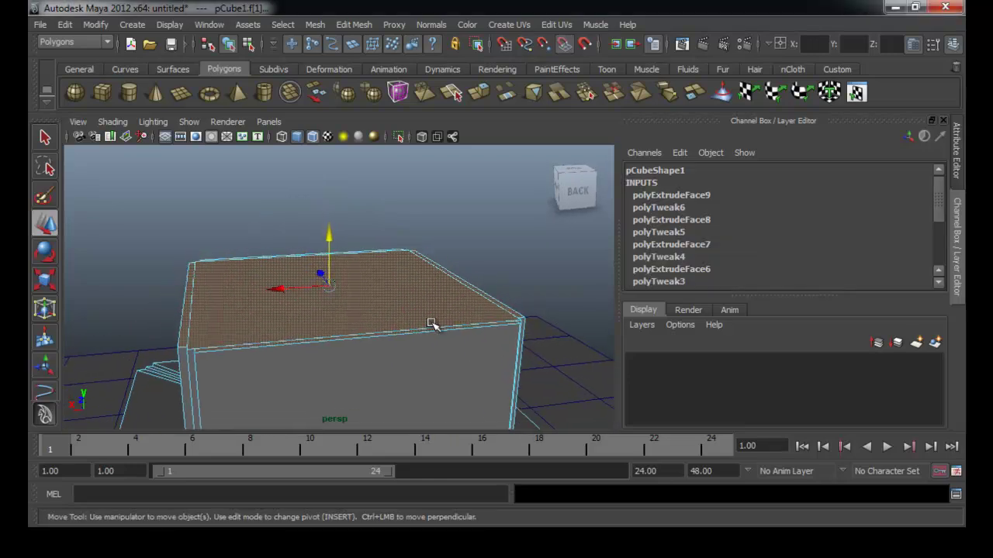
left_click(479, 93)
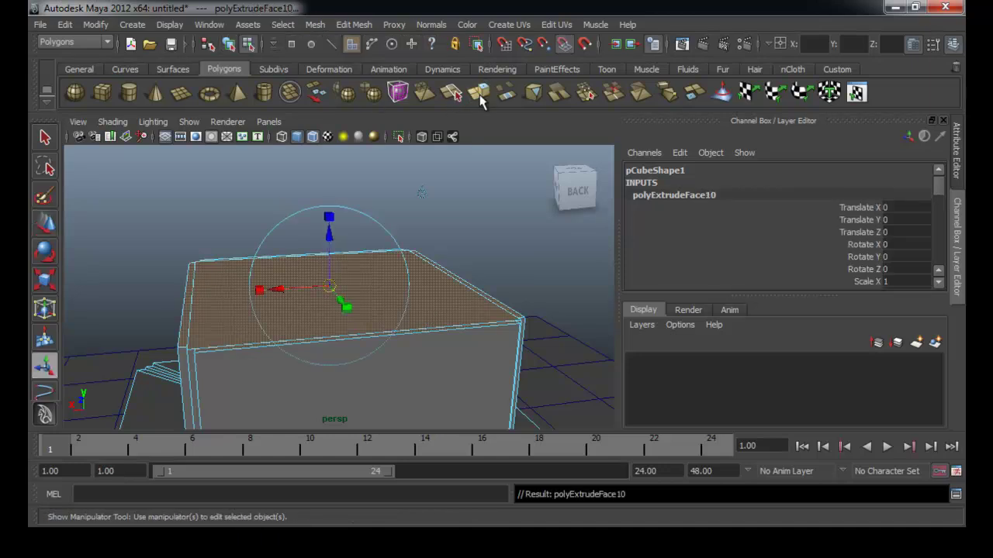
key("r")
left_click_drag(328, 283, 276, 279)
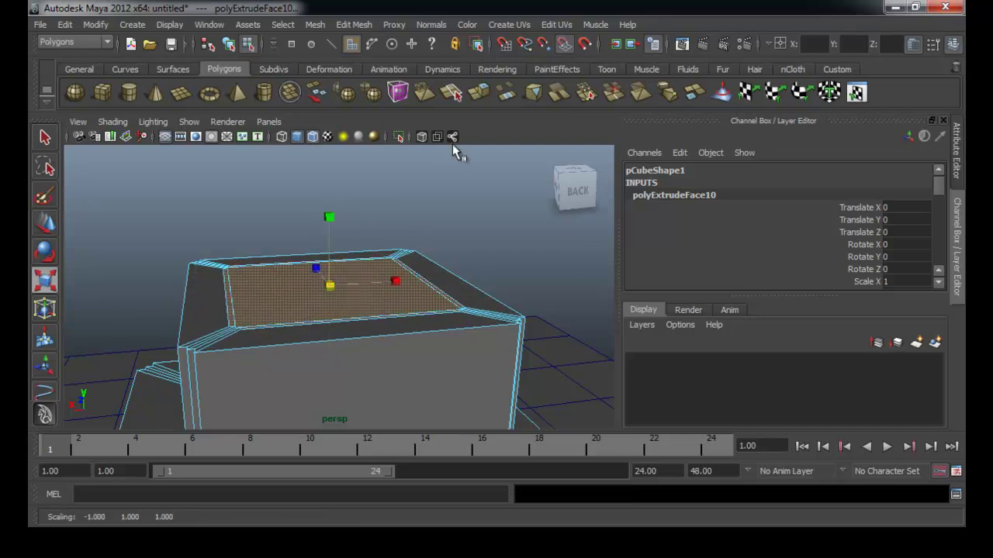
- Try extruding the central block's inset top face and raising it into another block
left_click(480, 93)
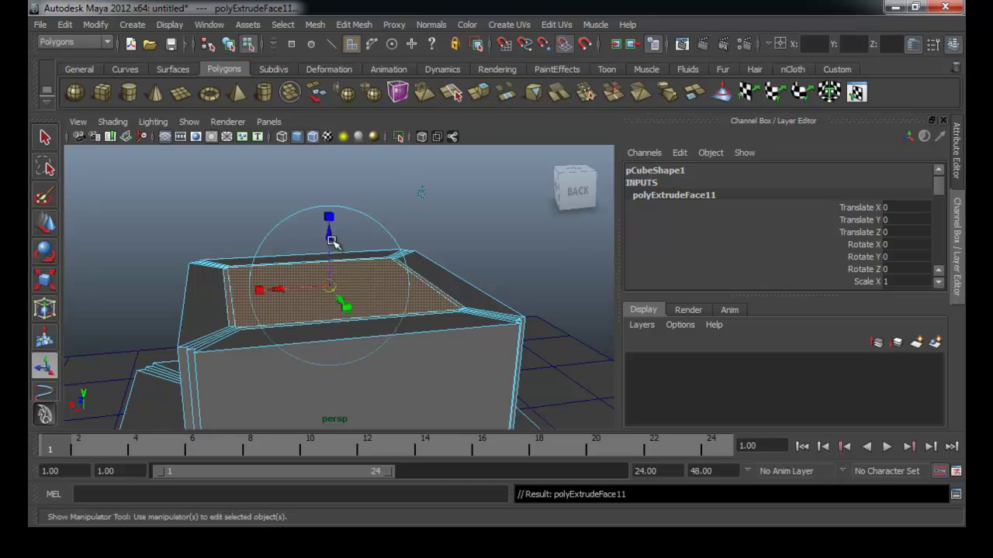
key("w")
left_click_drag(331, 237, 335, 159)
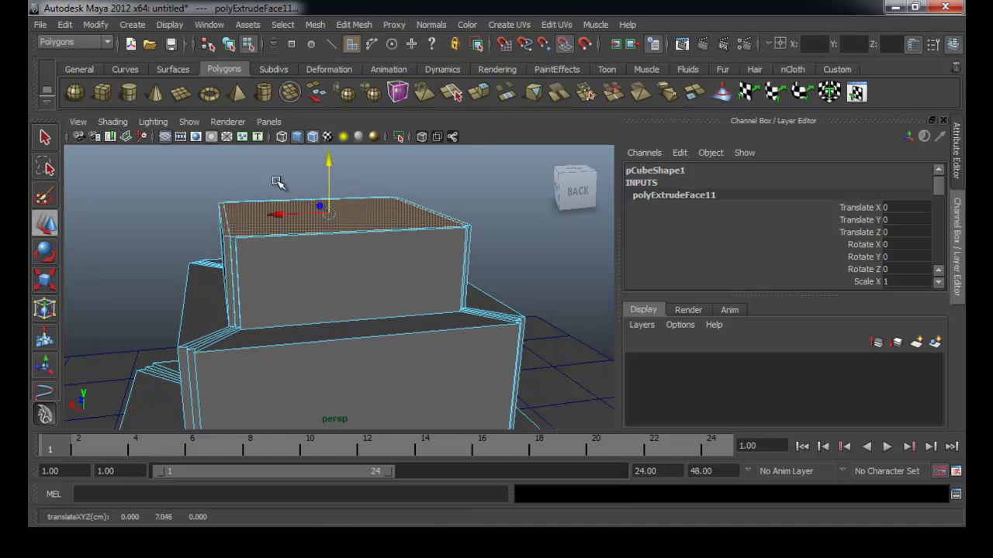
key("ctrl+z")
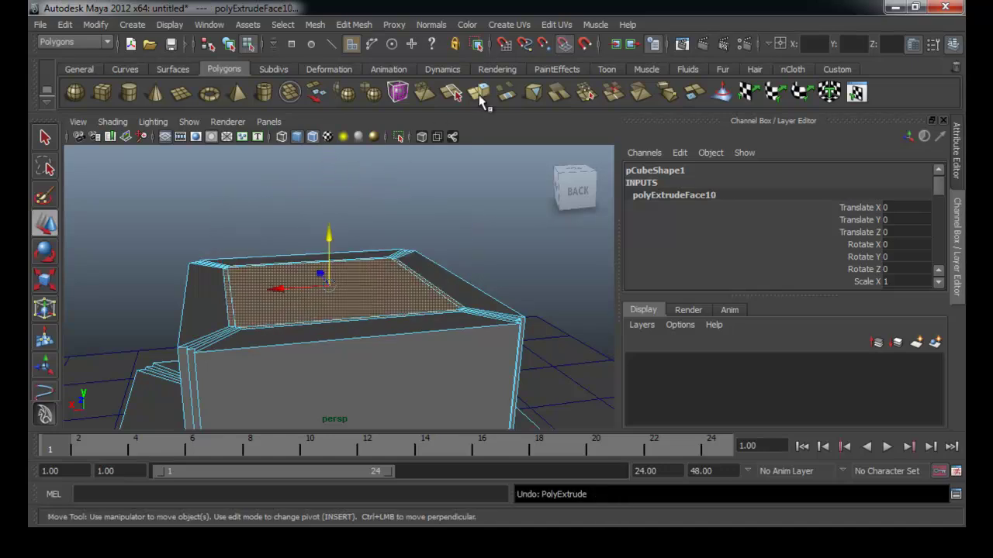
- Extrude the inset top face and raise it vertically into a tall block above the central one
left_click(479, 95)
left_click_drag(331, 237, 317, 114)
mouse_move(272, 280)
left_mouse_down("alt")
mouse_move(411, 283)
mouse_move(308, 272)
mouse_move(256, 281)
left_mouse_up("alt")
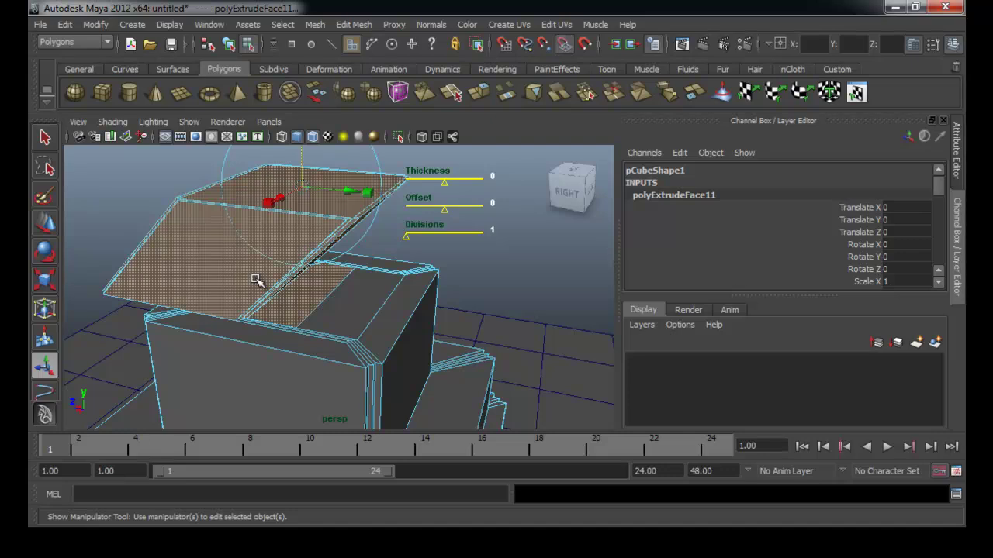
key("ctrl+z")
key("w")
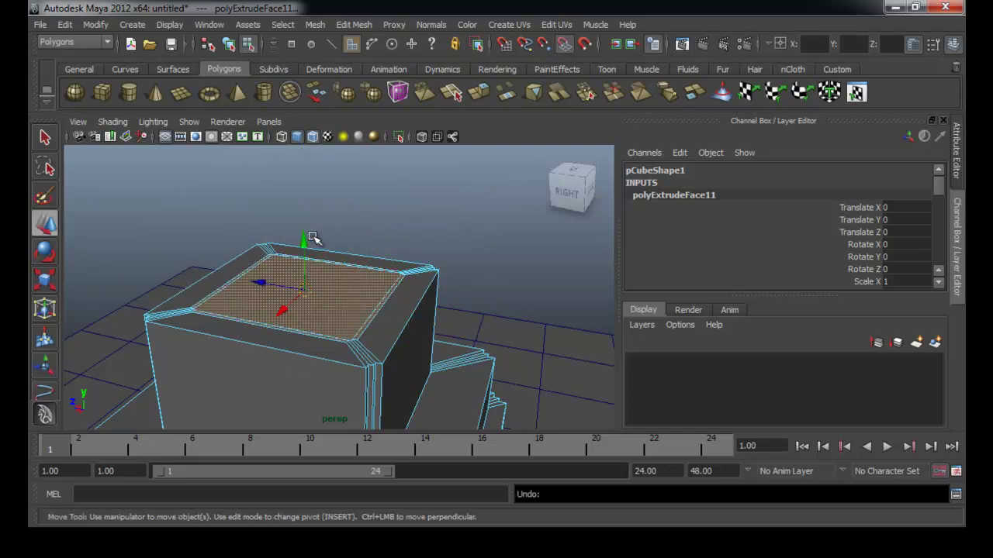
left_click_drag(307, 242, 309, 137)
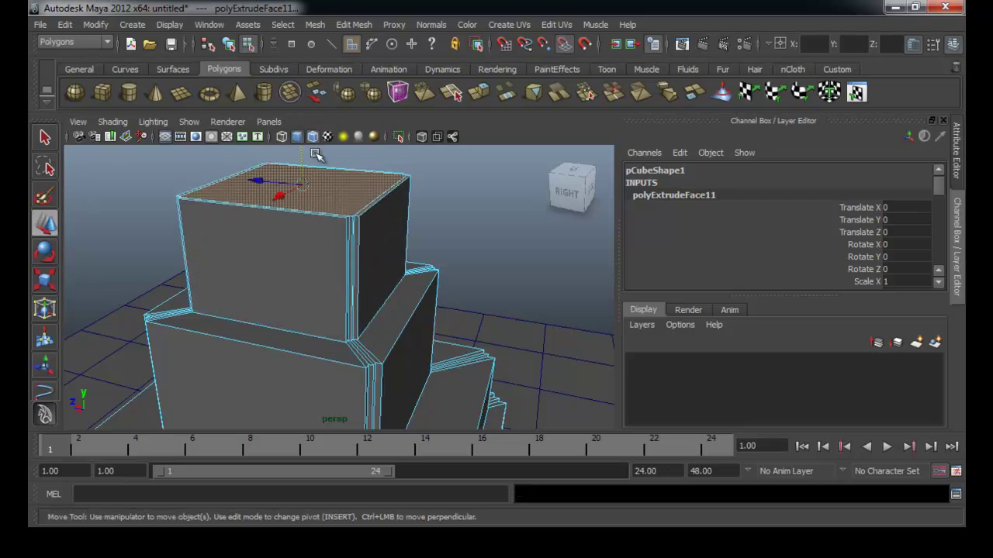
- Extrude the tall upper block's top face and scale it inward to leave a narrow rim
left_click_drag(365, 225, 361, 280, "alt")
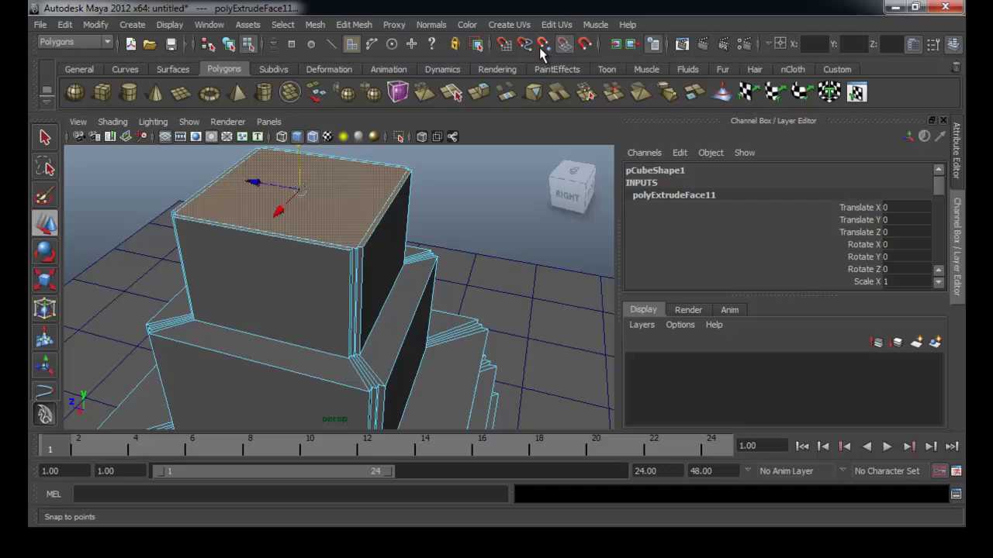
left_click(484, 90)
left_click_drag(390, 222, 403, 281, "alt")
key("r")
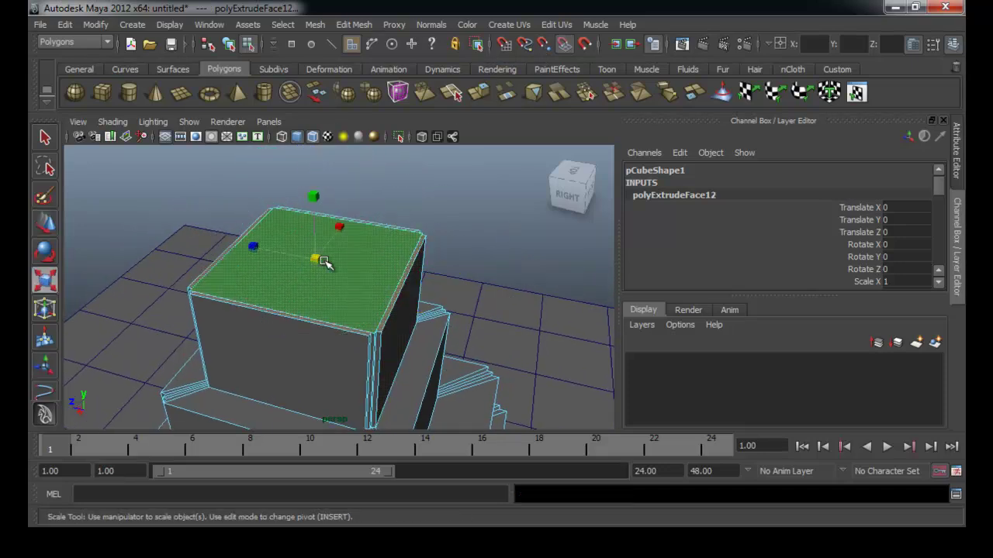
mouse_move(318, 259)
left_mouse_down()
mouse_move(271, 259)
mouse_move(290, 268)
mouse_move(326, 261)
left_mouse_up()
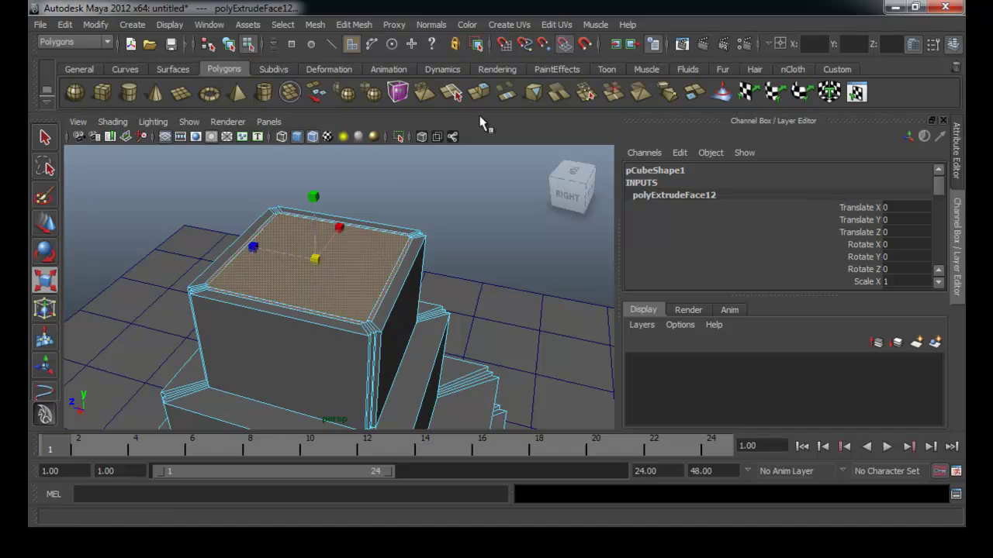
- Extrude the inset top face and lower it deep into the upper block to hollow it, returning to object mode
left_click(486, 96)
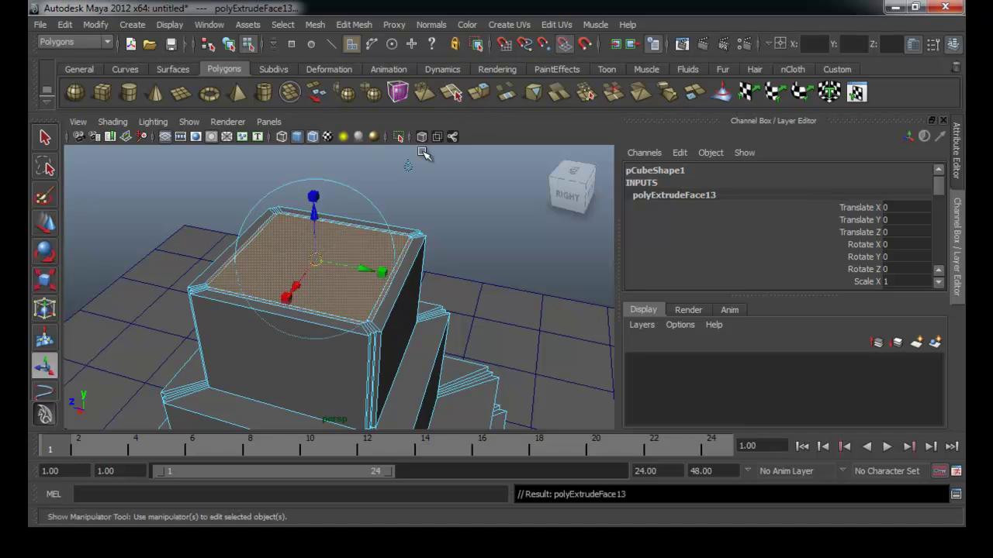
key("w")
left_click_drag(321, 220, 318, 277)
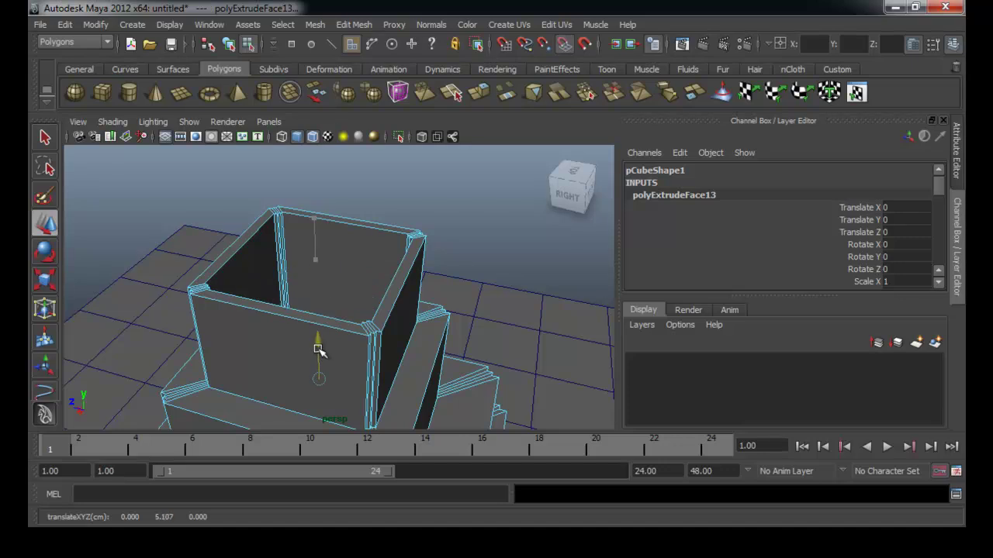
left_click_drag(318, 356, 324, 332, "alt")
right_click_drag(332, 312, 429, 277)
left_click(432, 188)
- Examine the hollow-topped stepped tower from several sides and distances
left_click_drag(432, 188, 279, 281, "alt")
left_click(443, 218)
right_click_drag(279, 282, 258, 293, "alt")
left_click_drag(258, 292, 346, 266, "alt")
right_click_drag(346, 266, 219, 290, "alt")
left_click_drag(271, 292, 377, 292, "alt")
left_click_drag(267, 322, 317, 287, "alt")
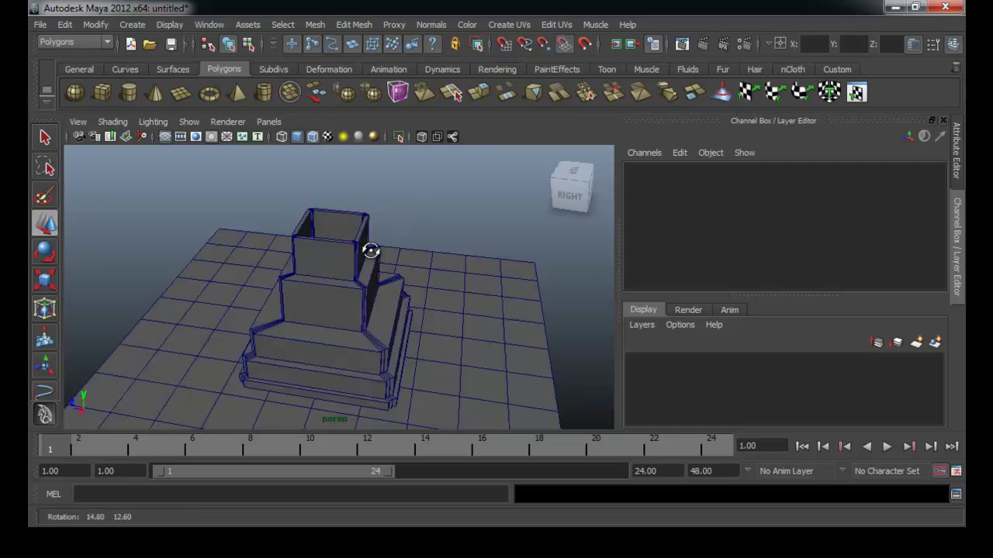
left_click_drag(393, 242, 358, 272, "alt")
right_click_drag(358, 272, 465, 292, "alt")
left_click_drag(442, 295, 396, 346, "alt")
middle_click_drag(379, 314, 348, 379, "alt")
left_click_drag(350, 378, 376, 331, "alt")
right_click_drag(375, 331, 230, 344, "alt")
middle_click_drag(231, 343, 244, 313, "alt")
left_click_drag(244, 313, 293, 284, "alt")
right_click_drag(218, 316, 292, 327, "alt")
left_click_drag(291, 327, 328, 293, "alt")
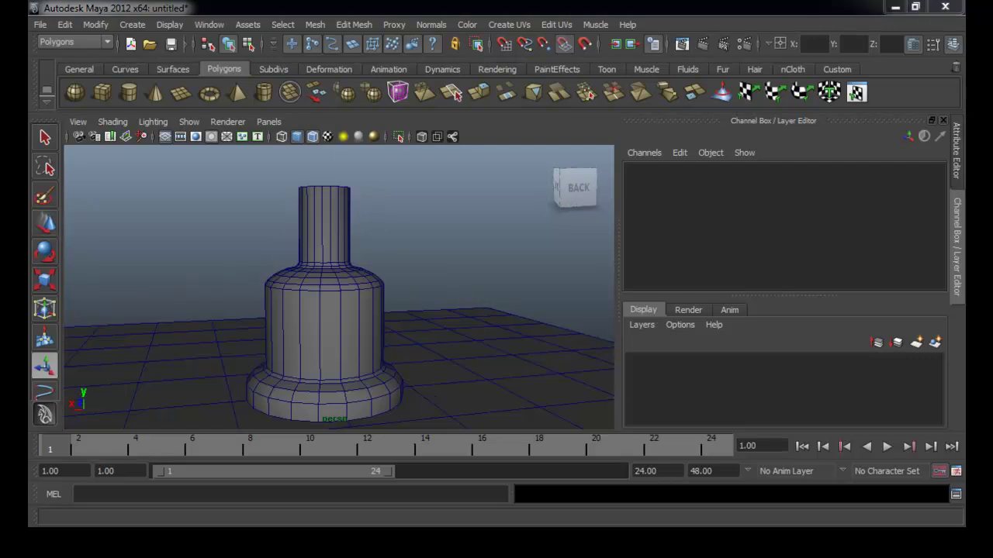
- Select the bottle-shaped cylinder model and move it aside along X to 4.475
left_click(359, 273)
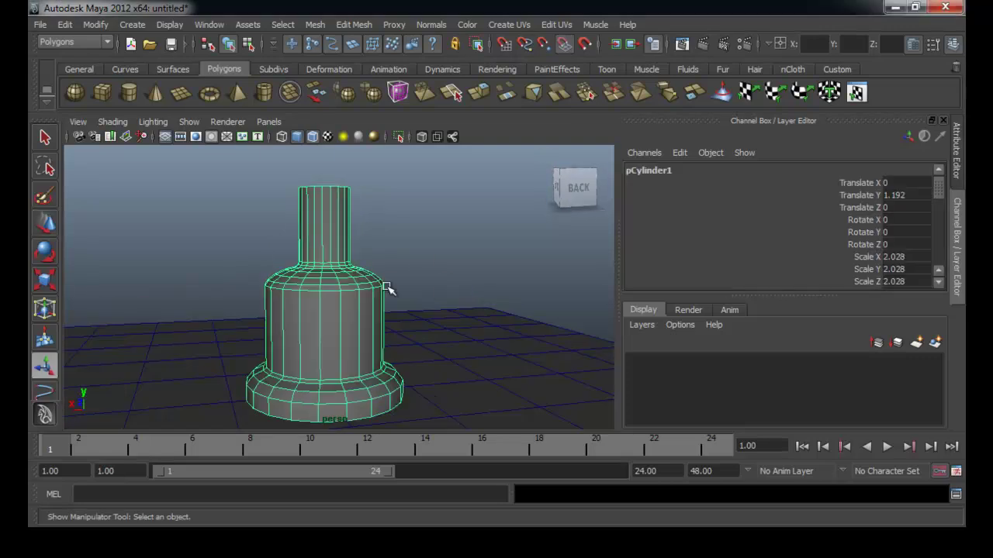
scroll(363, 300, "down", 2)
key("w")
left_click_drag(284, 372, 144, 400)
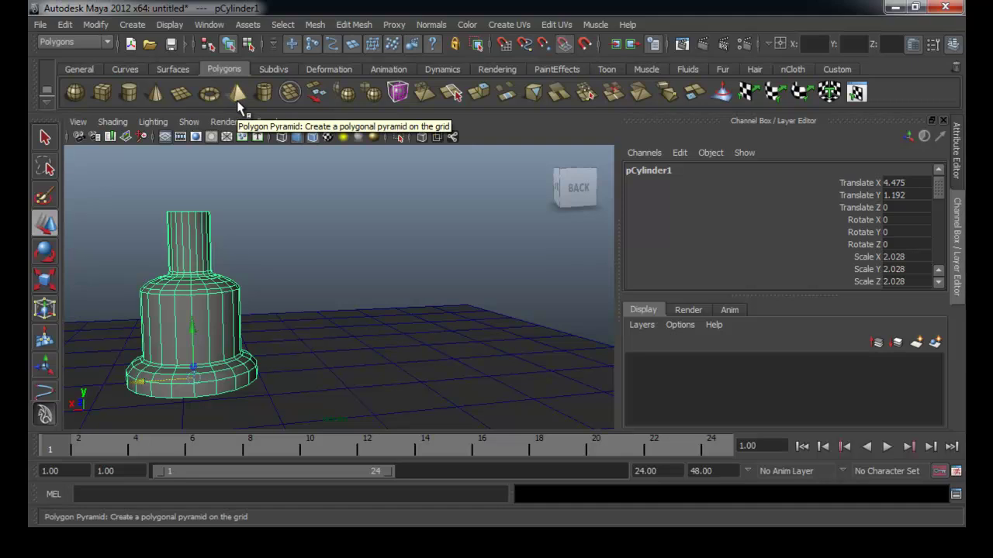
- Create a polygon pyramid and raise it above the grid to a Translate Y of 7.275
left_click_drag(327, 324, 322, 191)
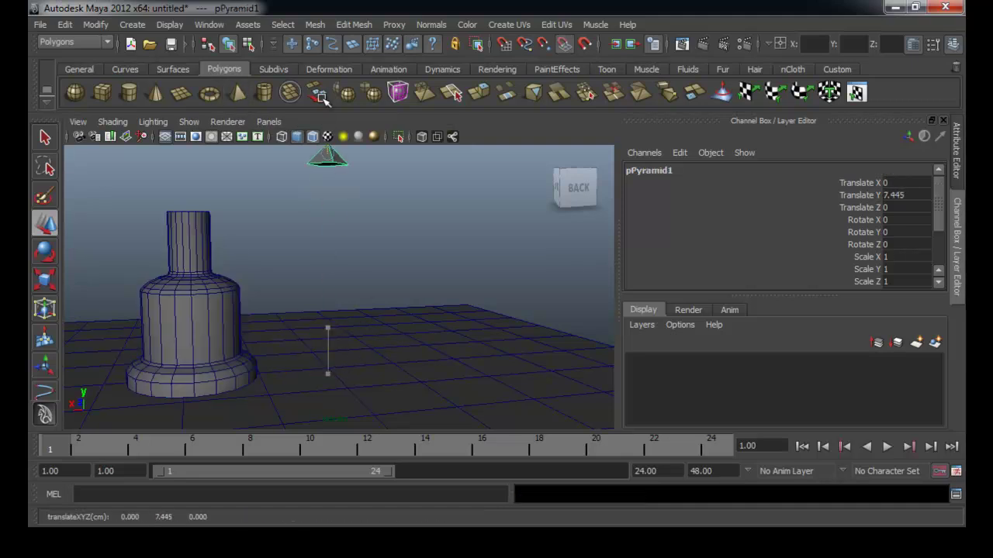
left_click_drag(321, 97, 322, 102)
- Select the pyramid's bottom face and extrude it downward into a short square block
middle_click_drag(370, 216, 368, 278, "alt")
left_click_drag(367, 279, 347, 222, "alt")
left_click(344, 236)
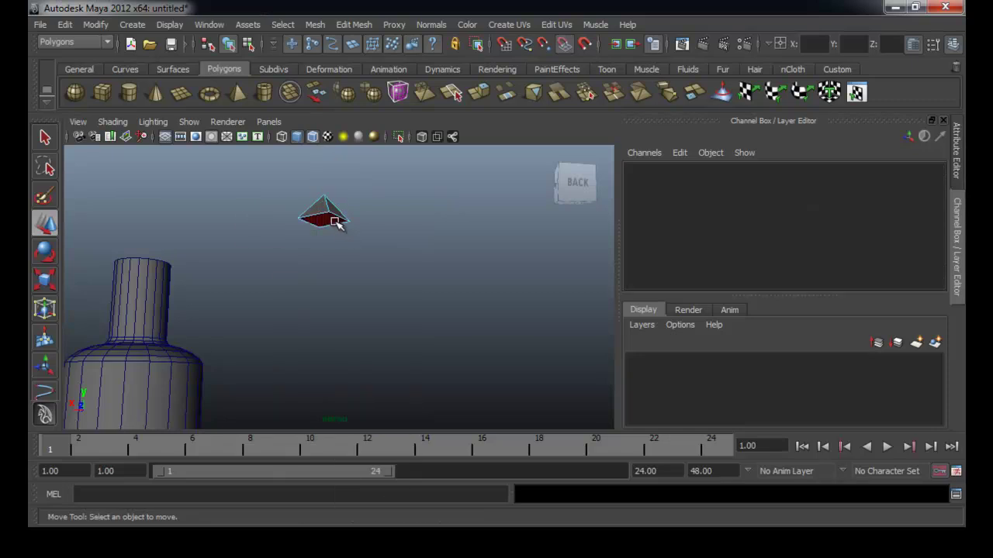
left_click(333, 220)
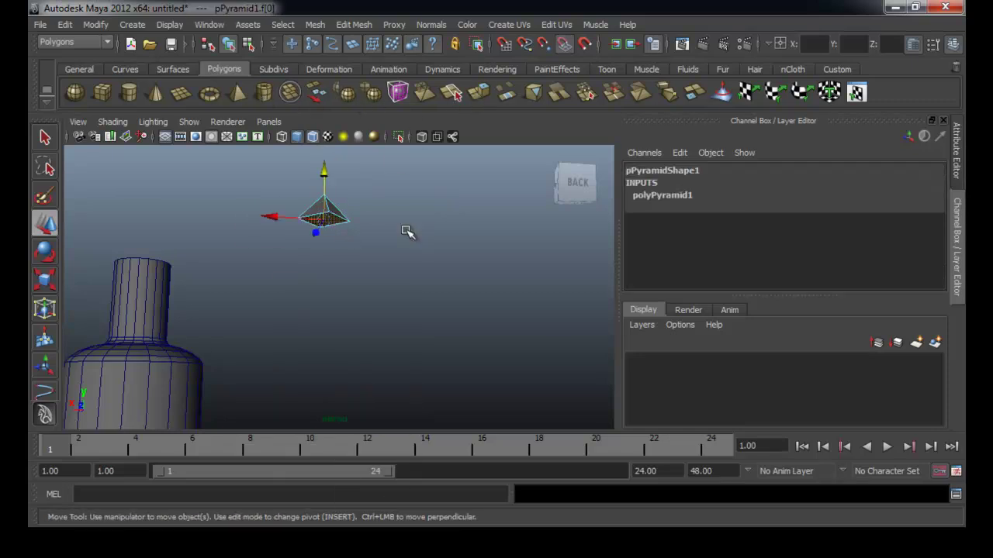
left_click(478, 93)
left_click_drag(383, 290, 386, 322, "alt")
left_click_drag(331, 258, 401, 327)
left_click(401, 326)
- Extrude the four side faces of the block beneath the pyramid outward and lower their ends into sloping arms
left_click(336, 232)
left_click_drag(374, 237, 357, 237, "alt")
key("q")
right_click_drag(348, 232, 348, 256)
left_click_drag(367, 237, 378, 256)
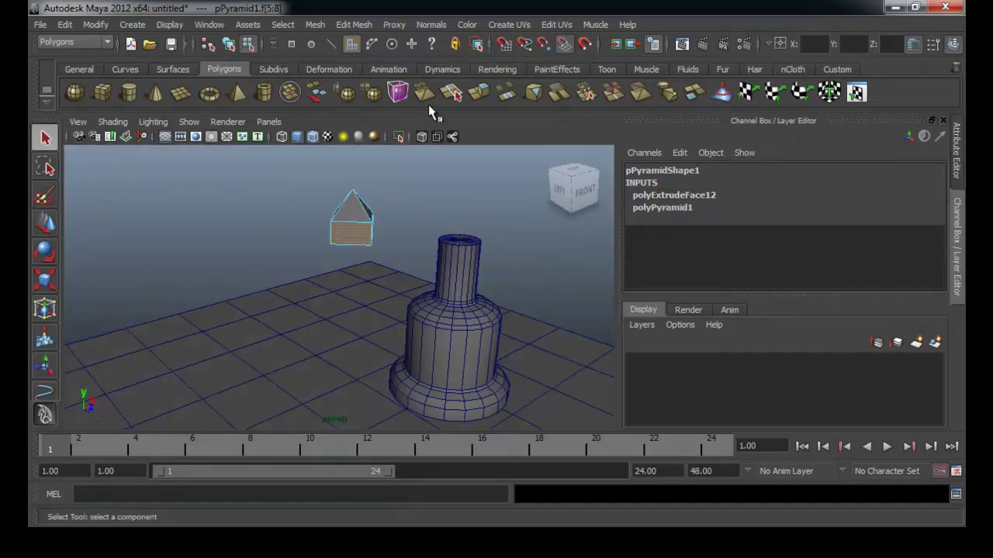
left_click(354, 25)
left_click(397, 24)
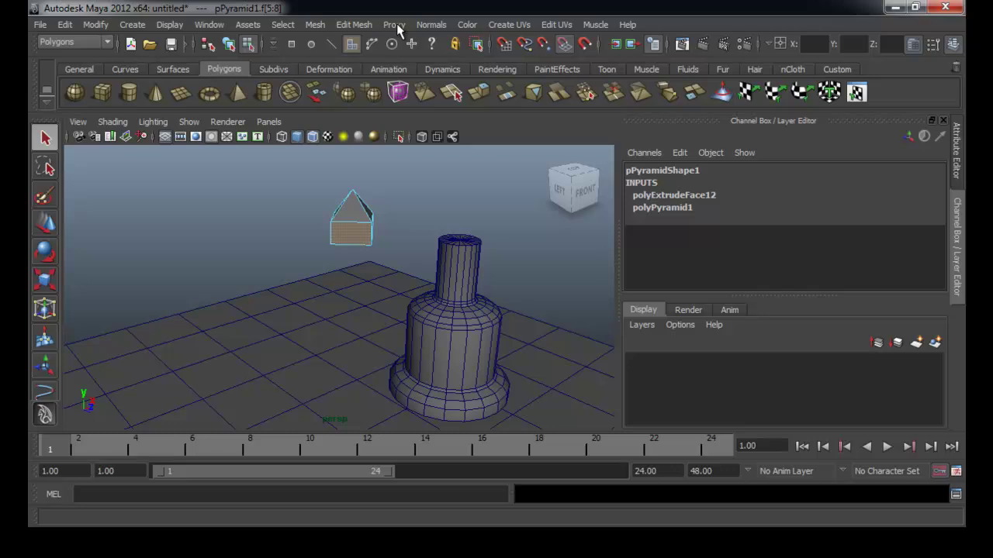
left_click(478, 93)
left_click_drag(466, 252, 452, 251, "alt")
left_click_drag(267, 227, 200, 228)
left_click_drag(270, 270, 273, 290)
key("ctrl+z")
key("w")
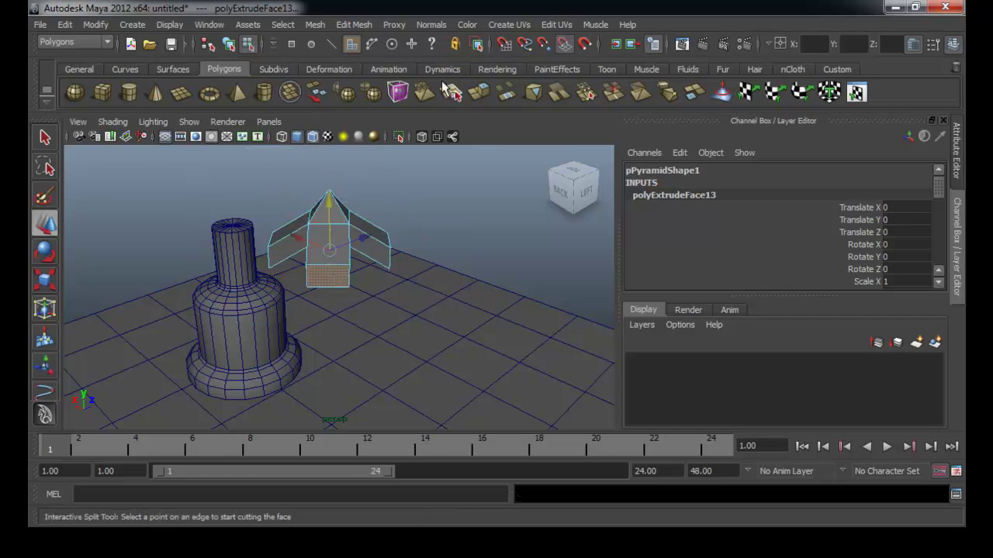
- Extrude the end faces of the four sloping arms outward into blocks
left_click(476, 99)
left_click_drag(406, 251, 475, 262, "alt")
left_click_drag(219, 279, 189, 290)
- Select the bottom faces of the four arm-end blocks and extrude them downward into legs
left_click_drag(285, 296, 295, 228, "alt")
right_click_drag(295, 228, 430, 324, "alt")
left_click_drag(432, 324, 421, 321, "alt")
left_click(421, 321)
left_click(388, 222)
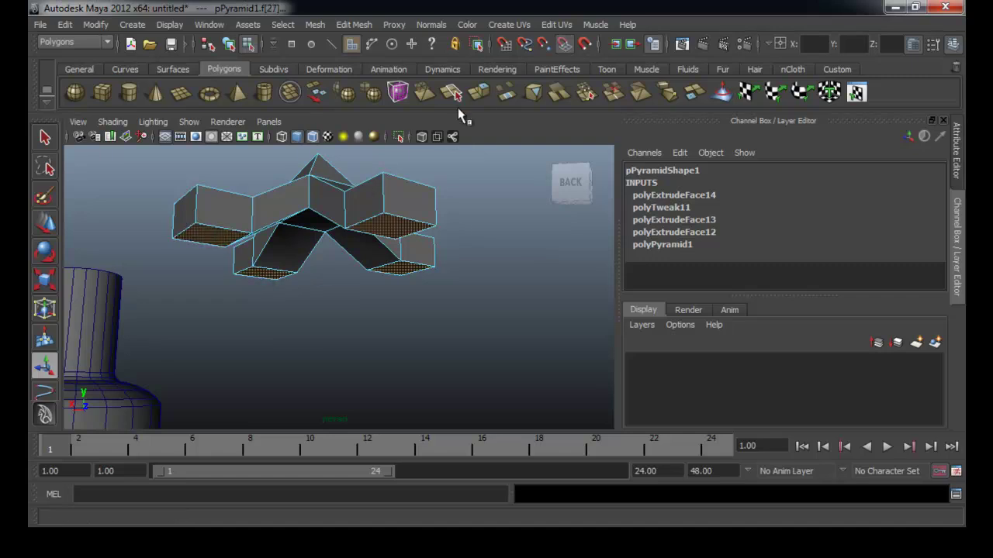
left_click(479, 94)
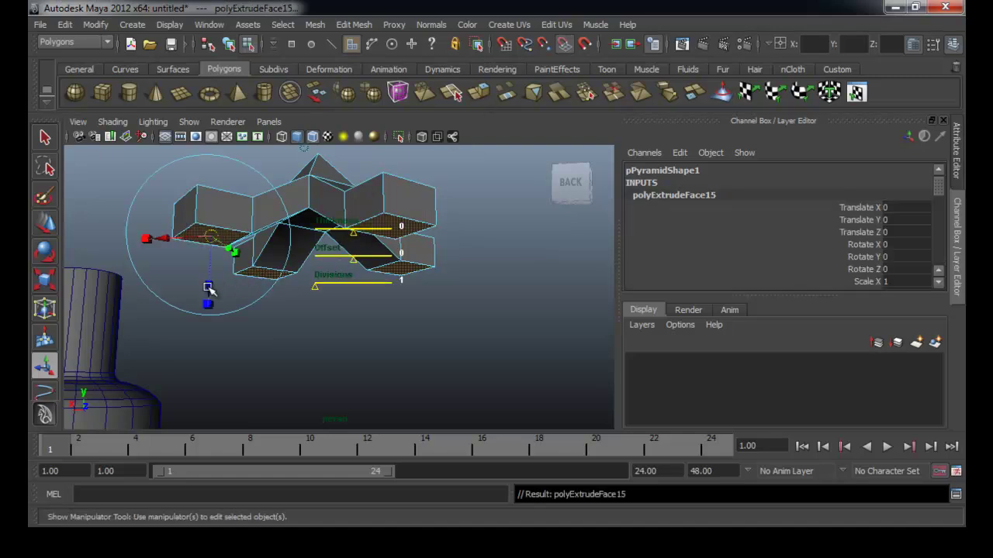
key("w")
left_click_drag(313, 208, 369, 239)
- Extrude the legs' bottom faces, scale them outward horizontally by about 1.45 and lower them into flared feet
left_click(478, 94)
left_click_drag(458, 166, 382, 328, "alt")
key("r")
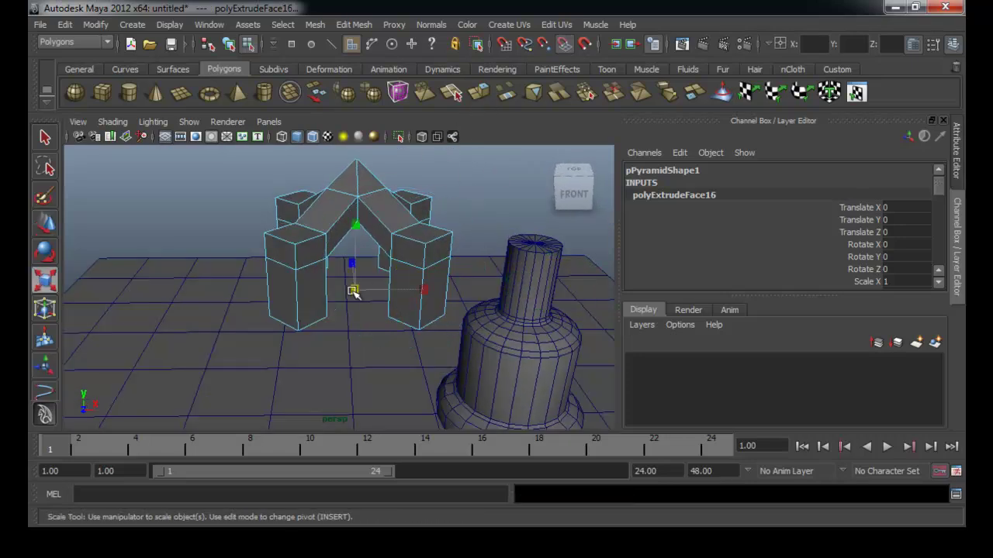
left_click_drag(379, 286, 408, 278)
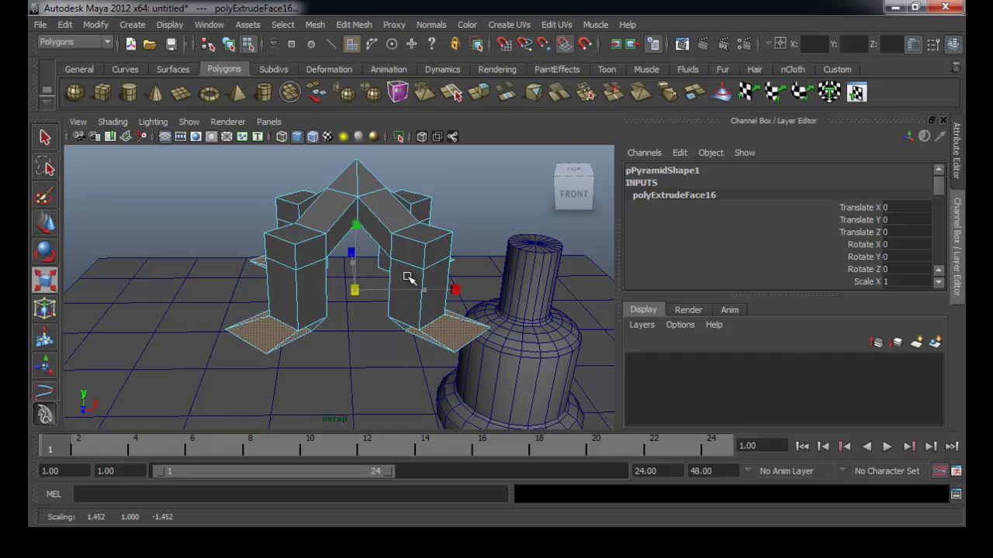
key("w")
left_click_drag(356, 250, 431, 260)
- Extrude the bottom faces of the flared feet and lower them into thick foot blocks
left_click(486, 94)
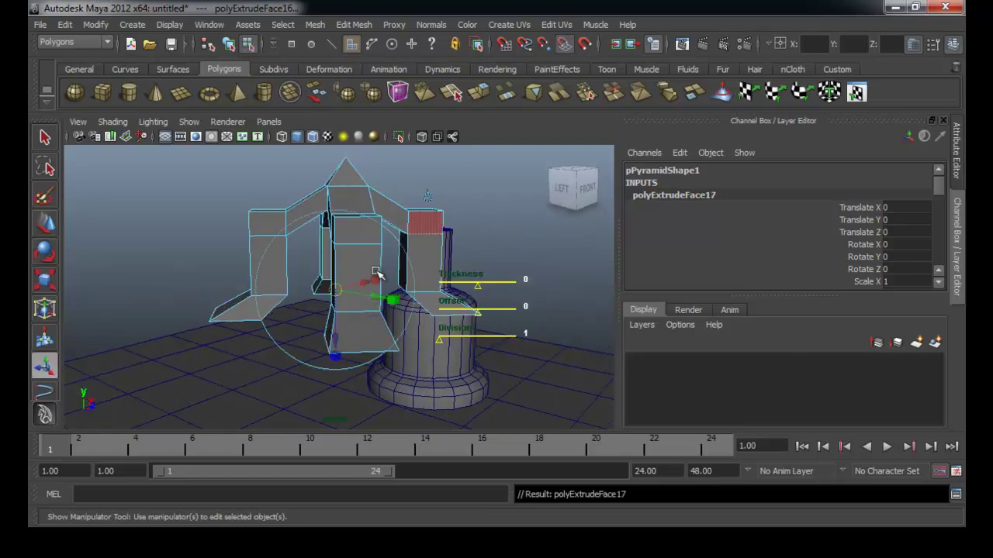
key("w")
mouse_move(344, 258)
left_mouse_down()
mouse_move(346, 303)
mouse_move(418, 388)
left_mouse_up()
- Select the side faces of the four foot blocks and extrude them toward the neighbouring feet until they almost meet
left_click(405, 396)
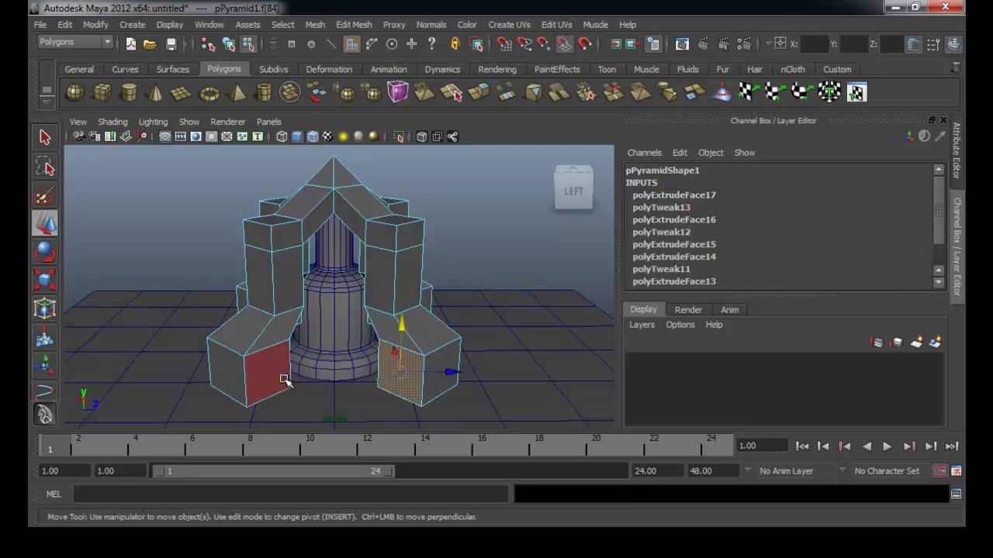
left_click_drag(226, 383, 372, 377, "alt")
left_click(366, 376, "shift")
left_click(250, 383, "shift")
mouse_move(250, 383)
left_mouse_down("alt")
mouse_move(336, 376)
mouse_move(463, 392)
left_mouse_up("alt")
left_click(443, 380, "shift")
left_click_drag(301, 391, 435, 390, "alt")
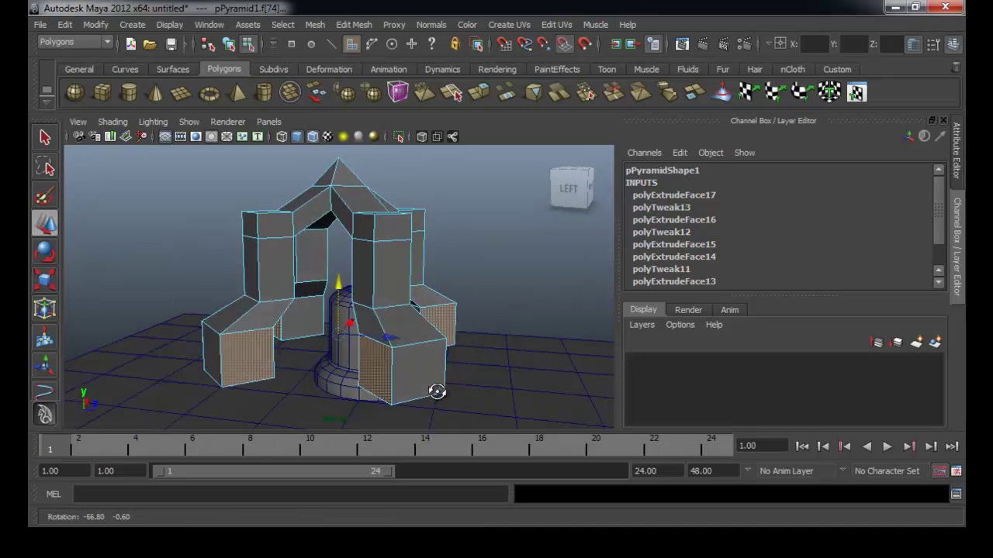
left_click(478, 92)
left_click_drag(373, 384, 333, 440, "alt")
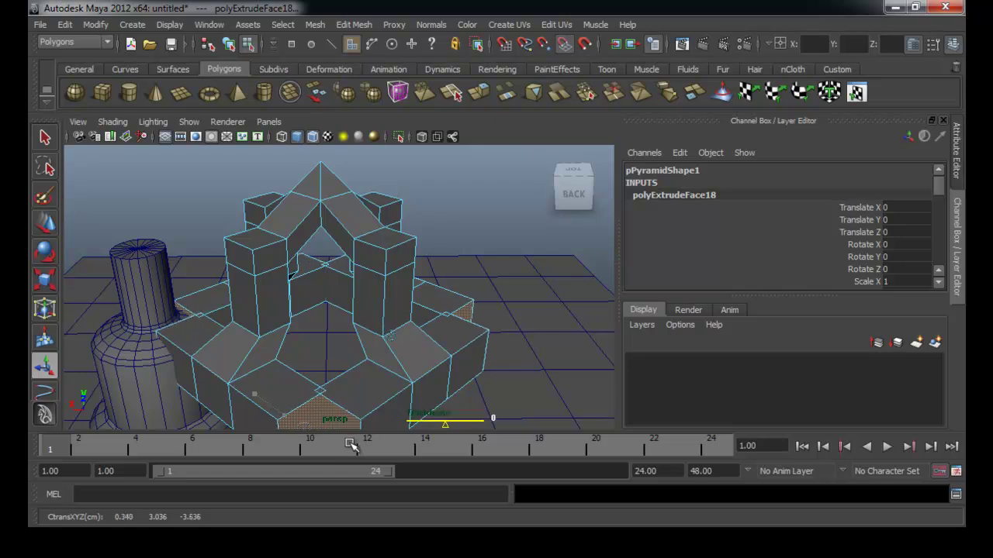
left_click_drag(368, 449, 341, 439)
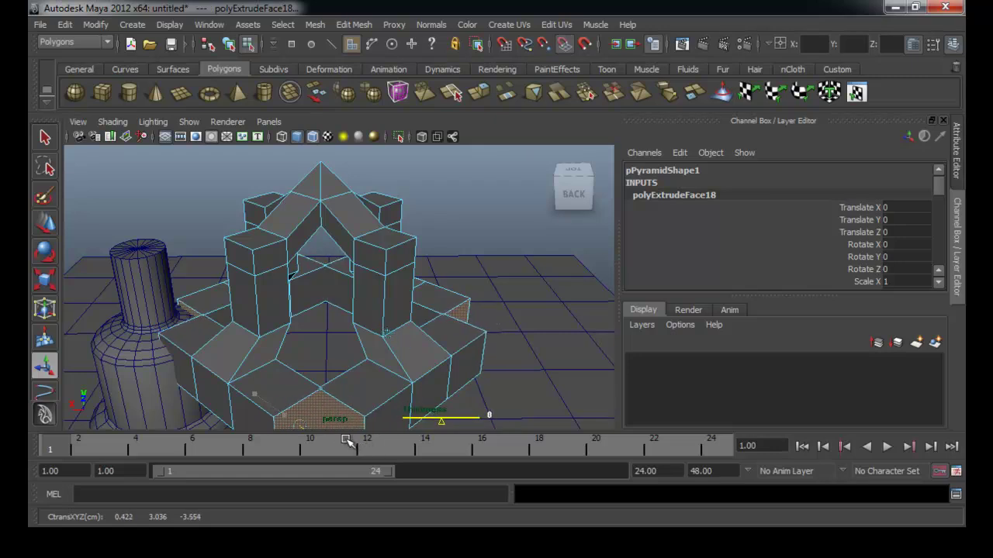
- Return to object mode, set a keyframe on the arched pyramid model and move it along X to -4.086
left_click_drag(367, 319, 403, 302, "alt")
right_click_drag(419, 297, 419, 328)
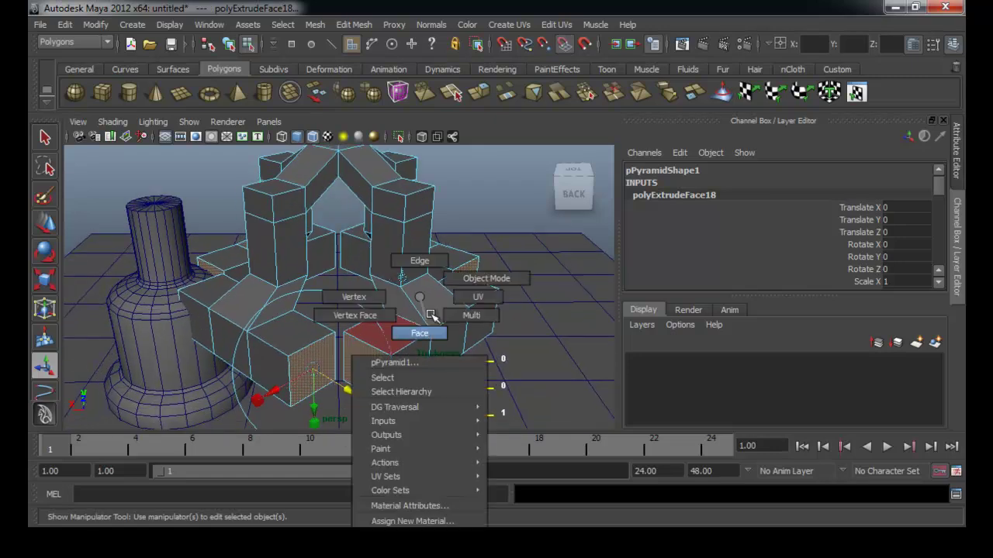
right_click_drag(470, 283, 472, 281)
left_click(381, 224)
mouse_move(381, 224)
left_mouse_down("alt")
mouse_move(455, 226)
mouse_move(369, 227)
left_mouse_up("alt")
key("s")
key("w")
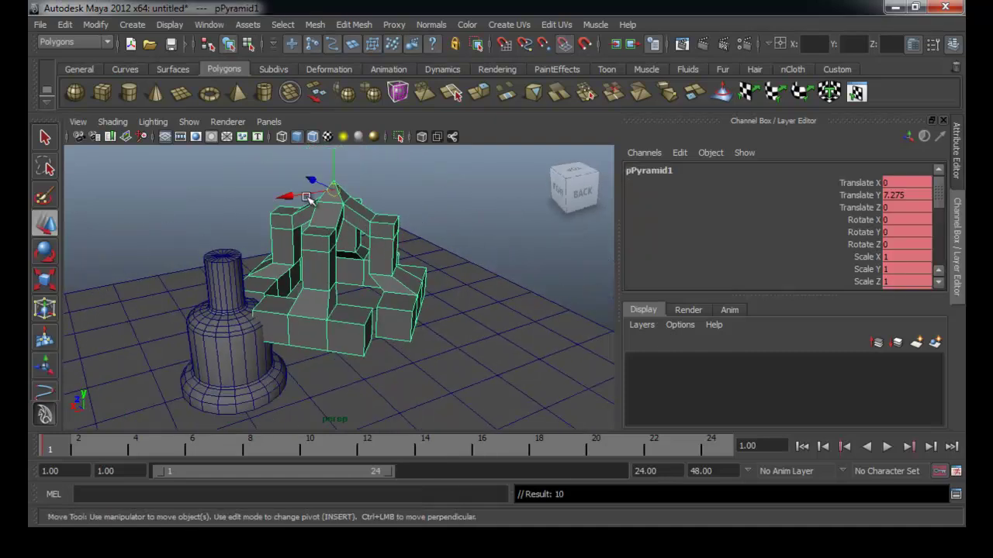
left_click_drag(309, 198, 393, 189)
- Select the facing end faces at the gaps between the foot extensions and delete them
left_click_drag(318, 302, 388, 292, "alt")
middle_click_drag(388, 293, 304, 286, "alt")
left_click_drag(304, 287, 241, 250, "alt")
scroll(397, 295, "up", 5)
right_click_drag(342, 290, 342, 325)
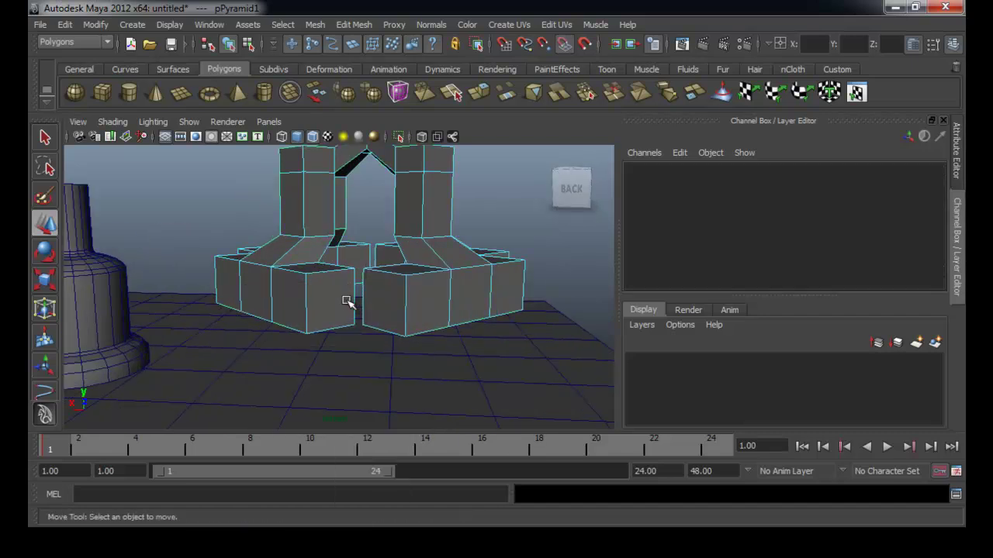
left_click(343, 307)
left_click(384, 308, "shift")
mouse_move(451, 314)
left_mouse_down("alt")
mouse_move(532, 328)
mouse_move(438, 307)
left_mouse_up("alt")
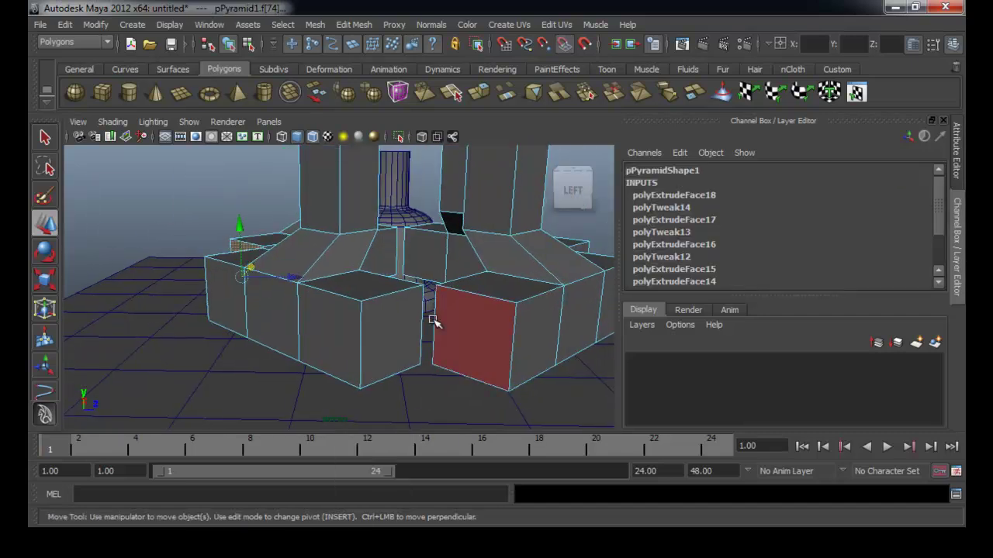
left_click_drag(411, 345, 266, 311, "alt")
left_click(205, 315)
left_click_drag(336, 305, 237, 292, "alt")
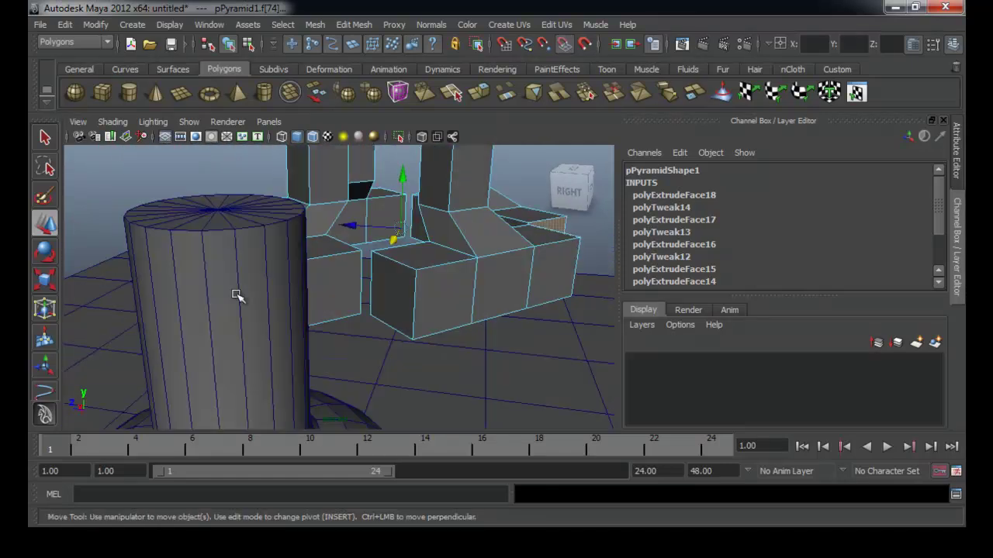
left_click(399, 296, "shift")
left_click_drag(399, 296, 284, 309, "alt")
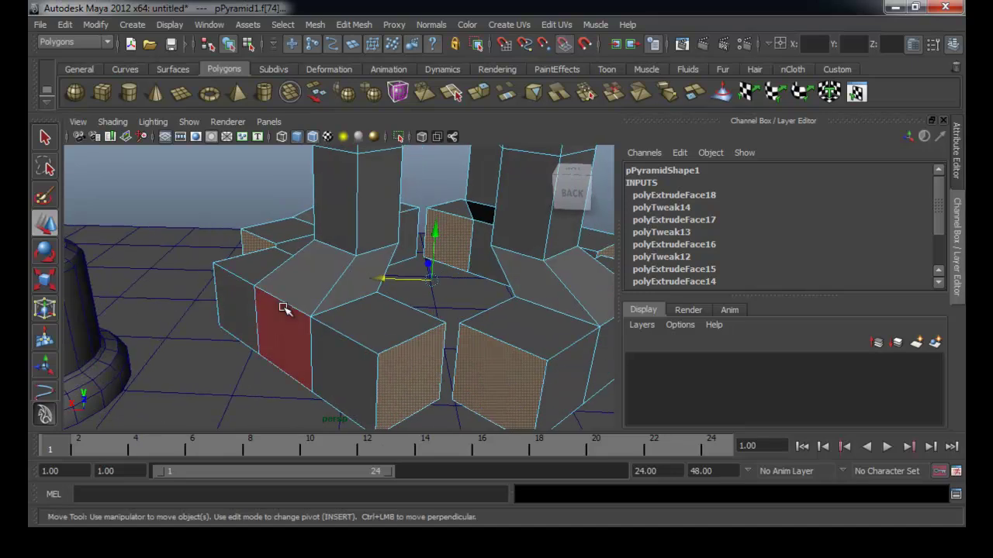
key("Delete")
- Try to freeze the transformations of the arched pyramid model
right_click_drag(321, 290, 240, 301, "alt")
right_click_drag(353, 297, 359, 273)
left_click(365, 353)
left_click_drag(365, 353, 450, 312, "alt")
left_click(99, 26)
left_click(122, 76)
left_click_drag(512, 326, 487, 339, "alt")
right_click_drag(461, 281, 518, 264)
left_click(432, 250)
left_click(94, 25)
left_click(116, 76)
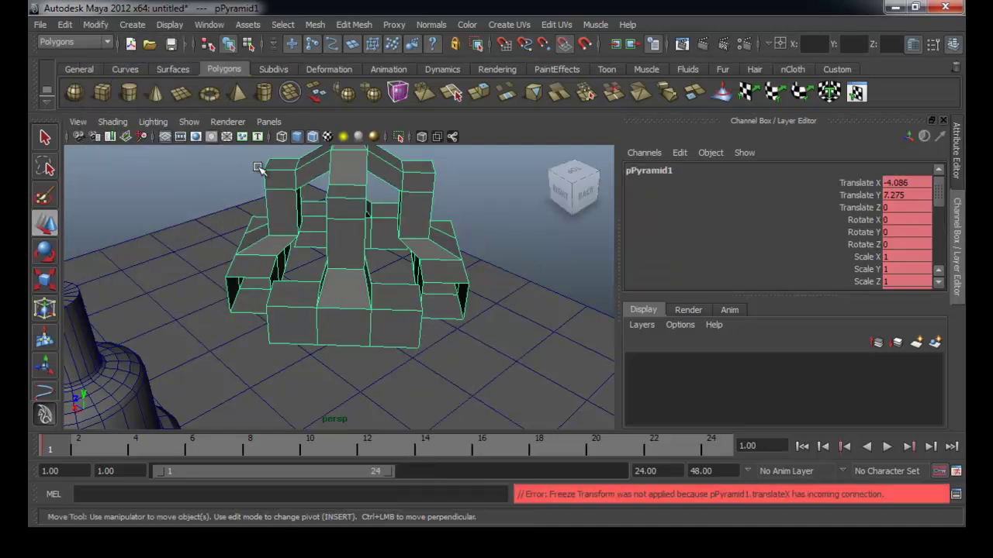
- Clear the arched model's keyframe at frame 1 and freeze its transformations
left_click_drag(481, 295, 457, 303, "alt")
right_click_drag(480, 247, 485, 248)
left_click(321, 336)
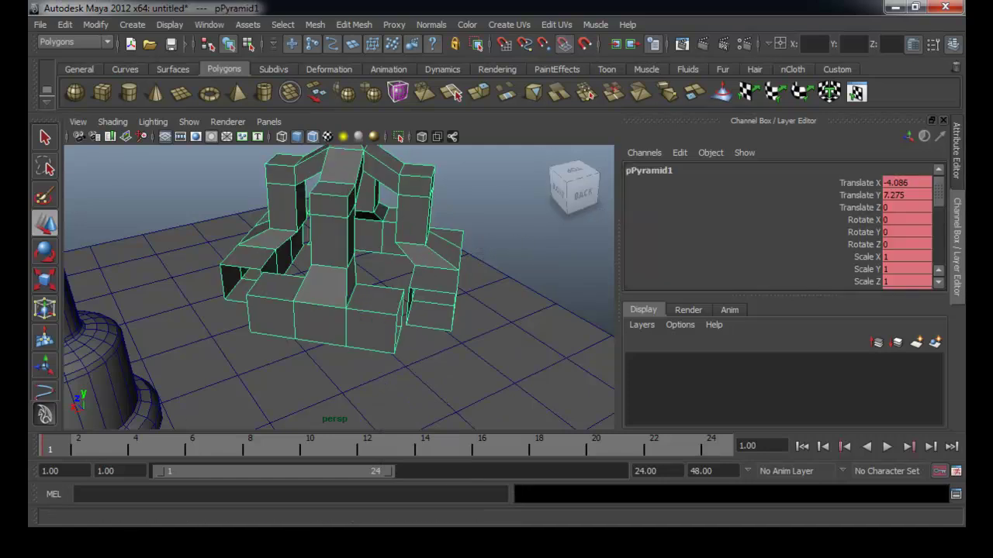
right_click(75, 447)
left_click(109, 287)
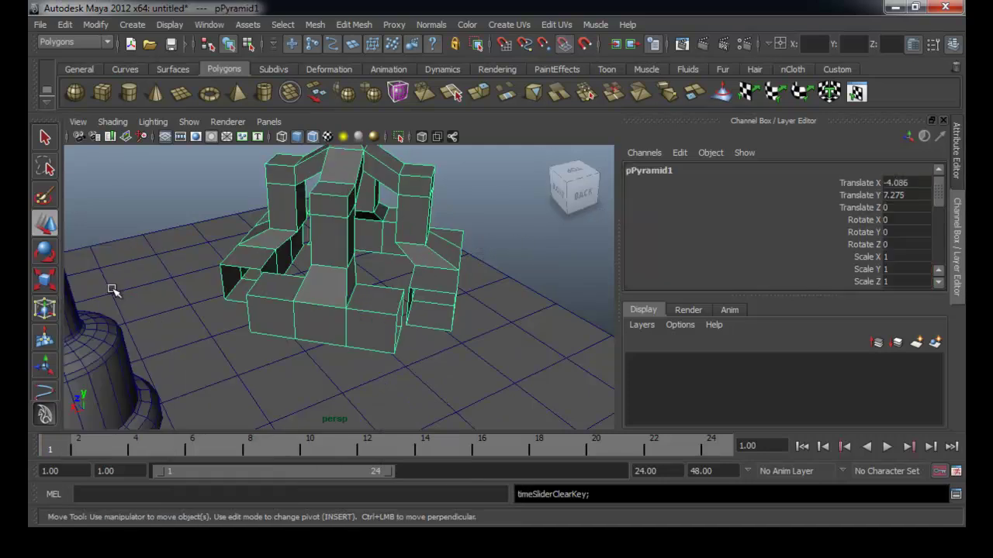
left_click(95, 24)
left_click(112, 74)
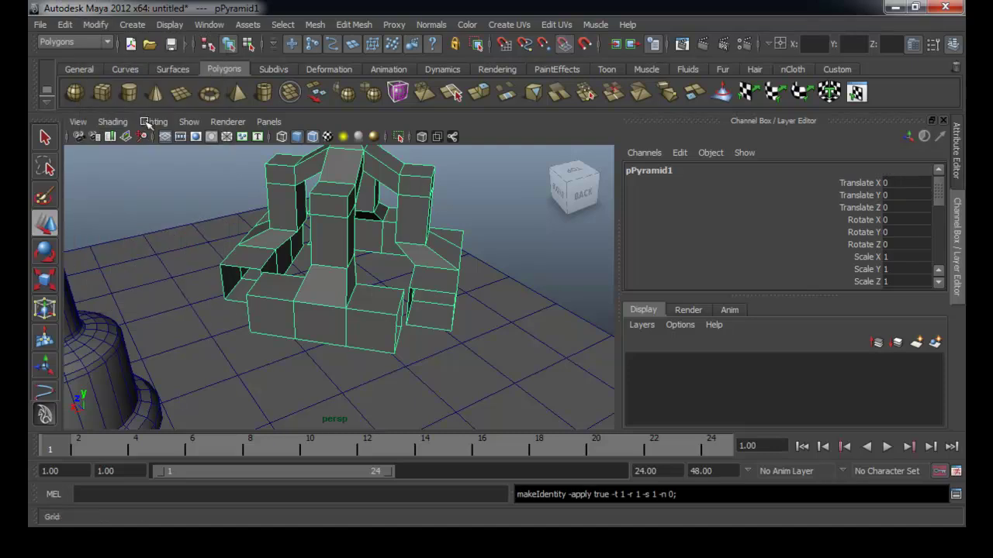
- Inspect the foot extension's end edge in edge mode, return to object mode and move the model's pivot to that foot's outer corner
left_click_drag(298, 281, 306, 284, "alt")
right_click_drag(328, 318, 326, 275)
left_click(387, 335)
left_click_drag(396, 341, 285, 333, "alt")
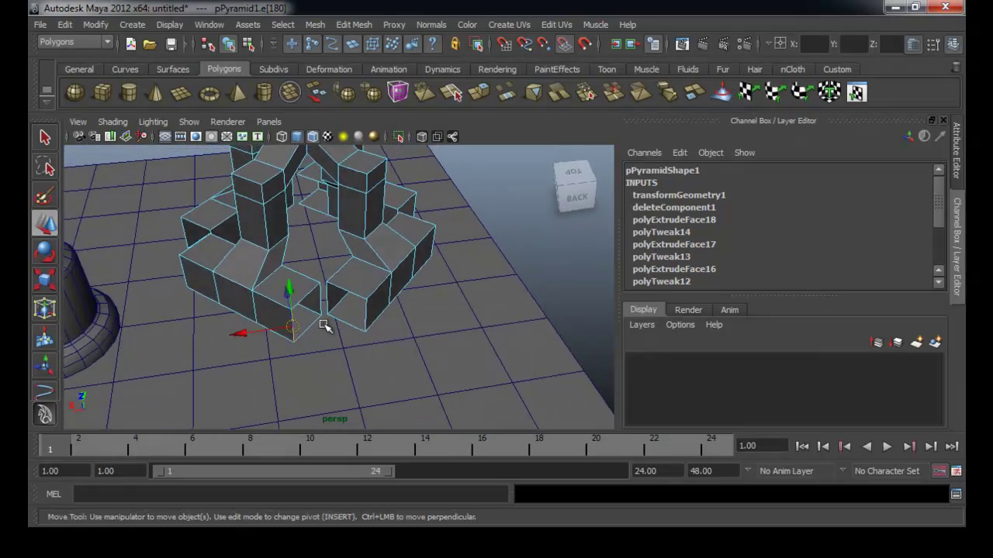
right_click_drag(375, 295, 411, 266)
left_click_drag(388, 287, 360, 314, "alt")
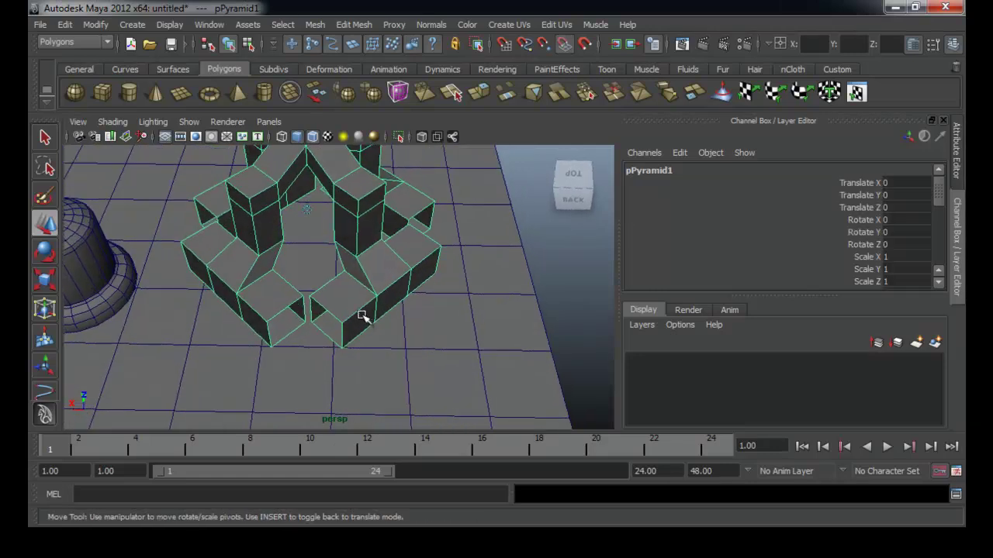
key("Insert")
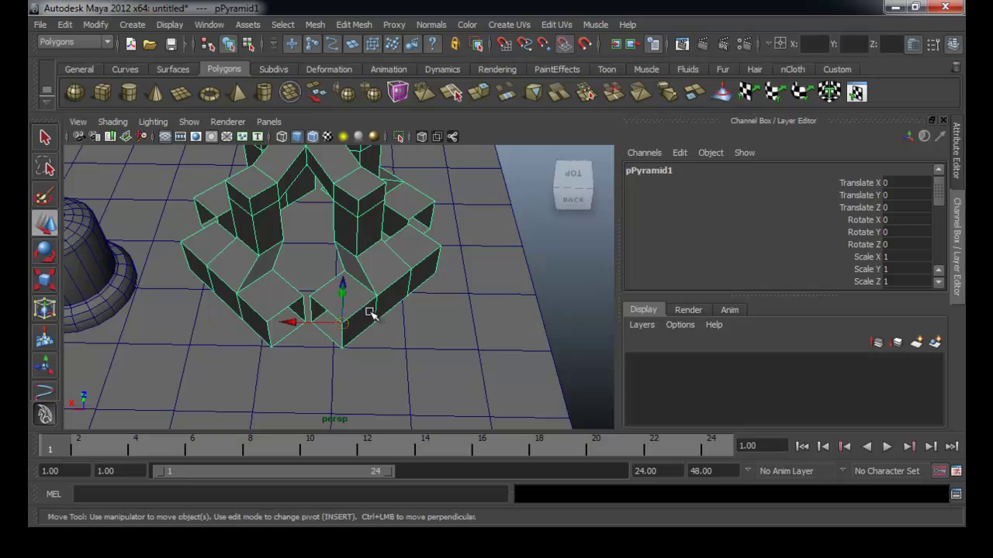
- Rotate the arched model about the Y axis to -45 degrees
key("e")
left_click_drag(379, 377, 323, 397)
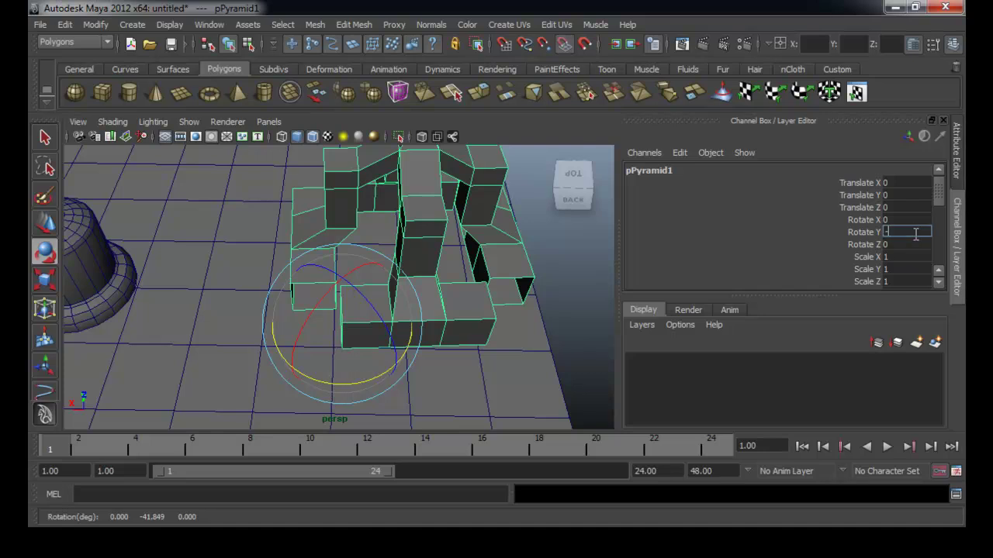
type("45")
key("Return")
- Snap the pivot onto the foot's lower outer corner and move the model onto the grid lines at X 0.298, Y -2.226, Z -0.898
left_click_drag(420, 353, 509, 327, "alt")
key("w")
left_click_drag(421, 347, 428, 326, "alt")
key("Insert")
key("c")
middle_click_drag(387, 325, 355, 332)
key("Insert")
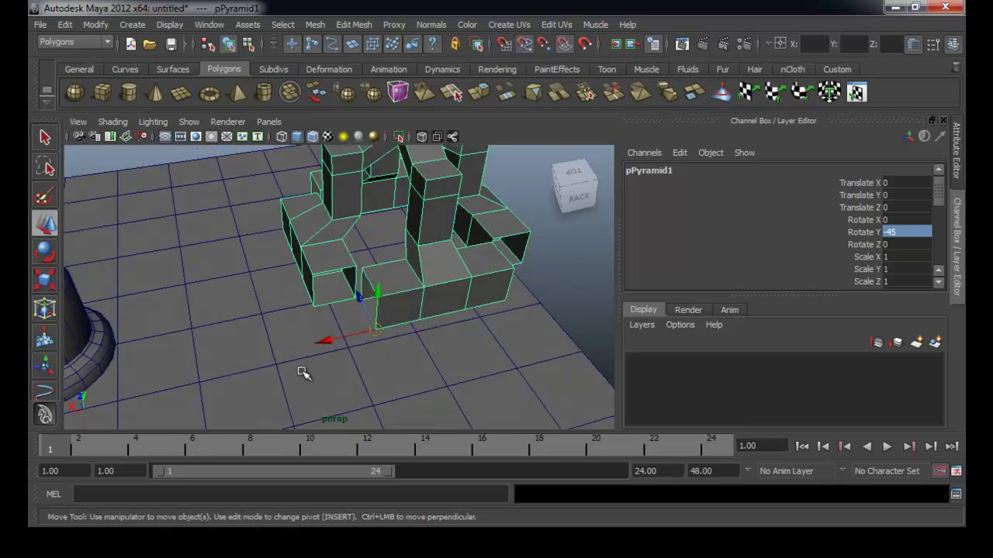
middle_click_drag(375, 389, 376, 408)
left_click(390, 405)
- Select the vertical outer edge at one foot's open end and extend it along its own direction, snapped to the grid line
scroll(390, 404, "up", 3)
middle_click_drag(423, 350, 363, 267, "alt")
left_click_drag(363, 268, 401, 286, "alt")
left_click(399, 282)
right_click_drag(387, 273, 385, 238)
left_click(300, 326)
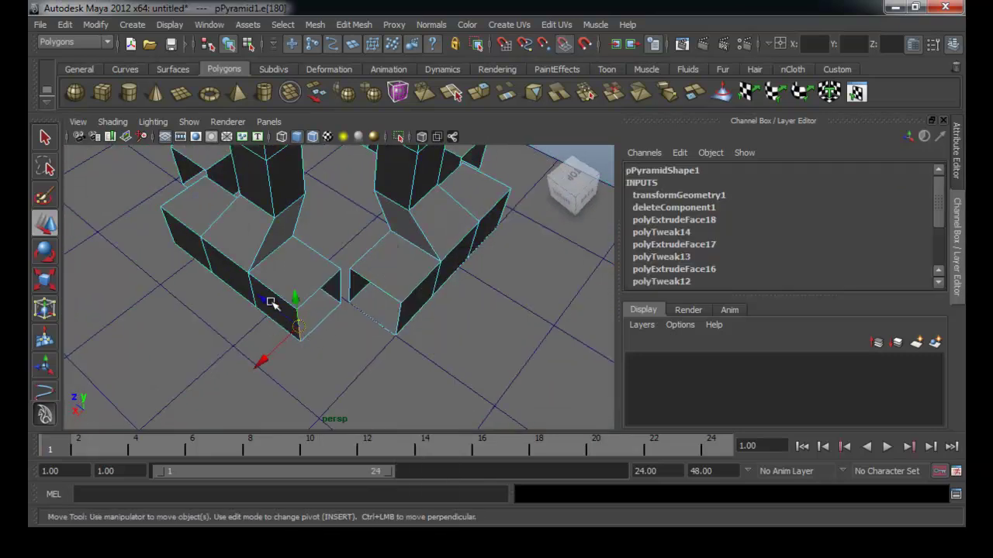
left_click(269, 306)
left_click_drag(378, 366, 401, 365, "alt")
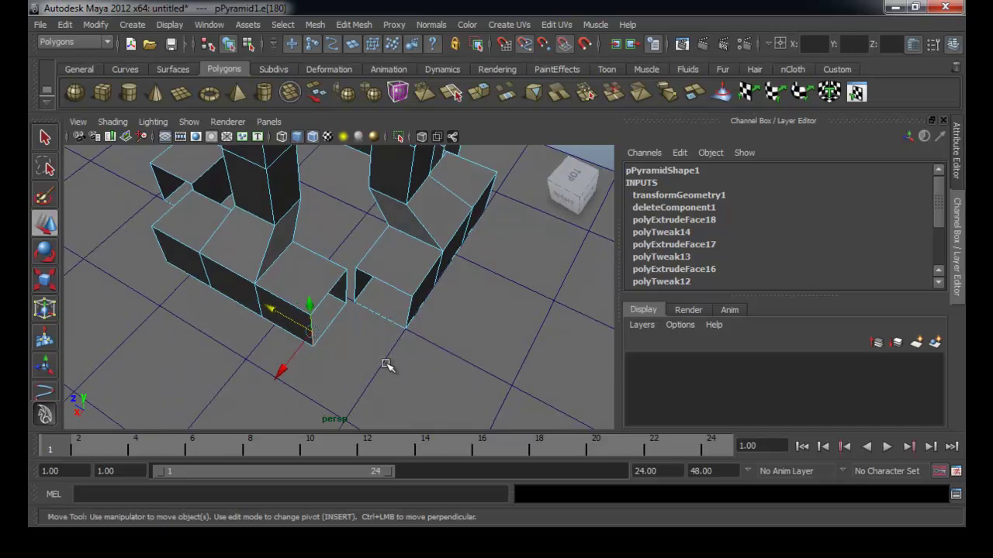
middle_click_drag(387, 366, 382, 372)
- Extend the adjacent foot's vertical outer edge along X, snapped to meet the first foot's outer edge at the corner
left_click_drag(413, 333, 333, 339, "alt")
left_click(378, 333)
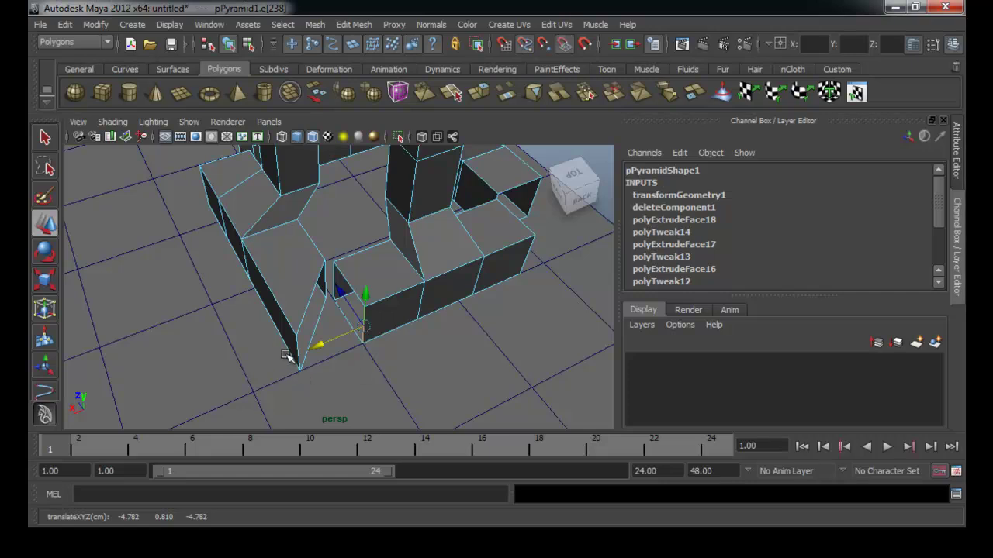
left_click(297, 353)
scroll(300, 366, "up", 5)
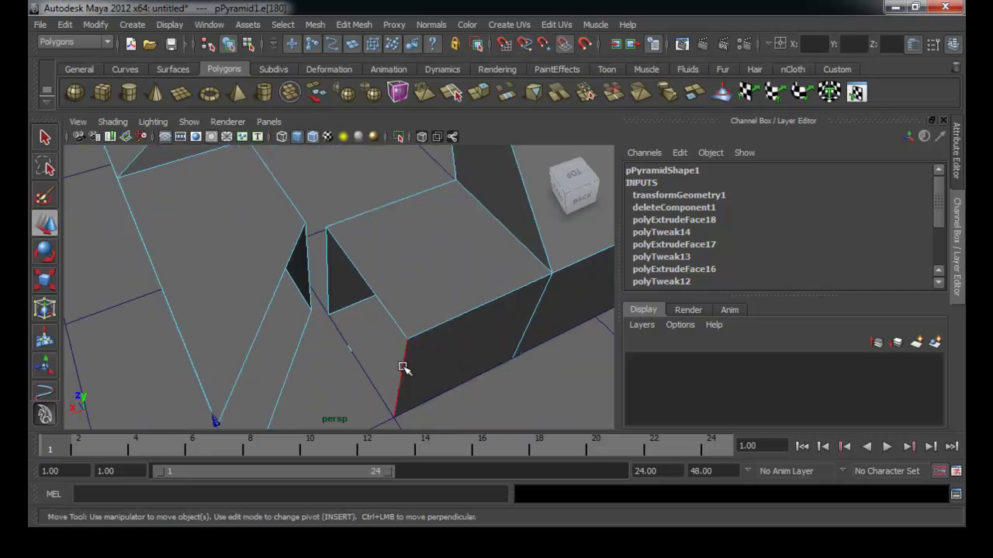
left_click_drag(417, 380, 348, 370, "alt")
left_click(341, 371)
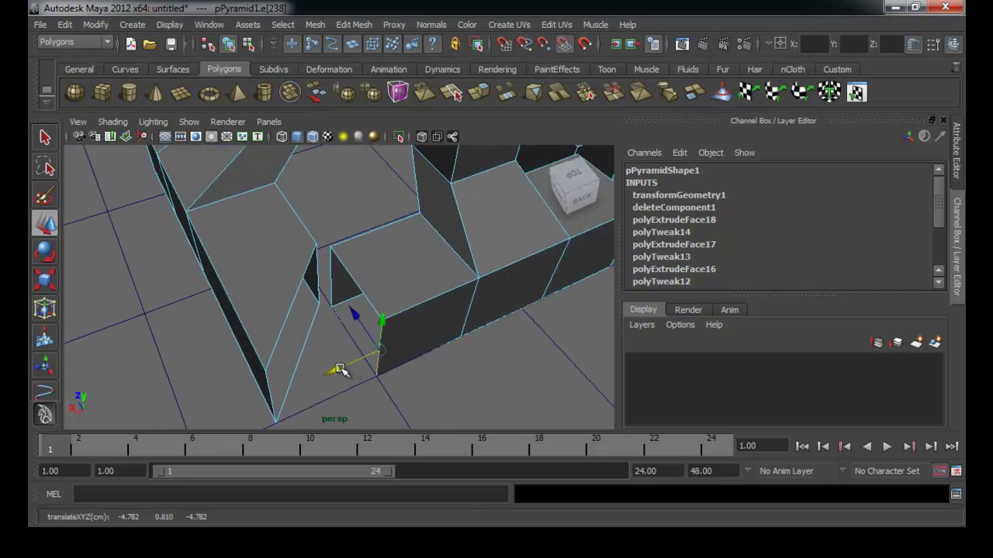
middle_click(269, 397)
- Scale the upper and lower pairs of inner corner vertices together along X to close the gap between the two feet
left_click_drag(271, 400, 463, 373, "alt")
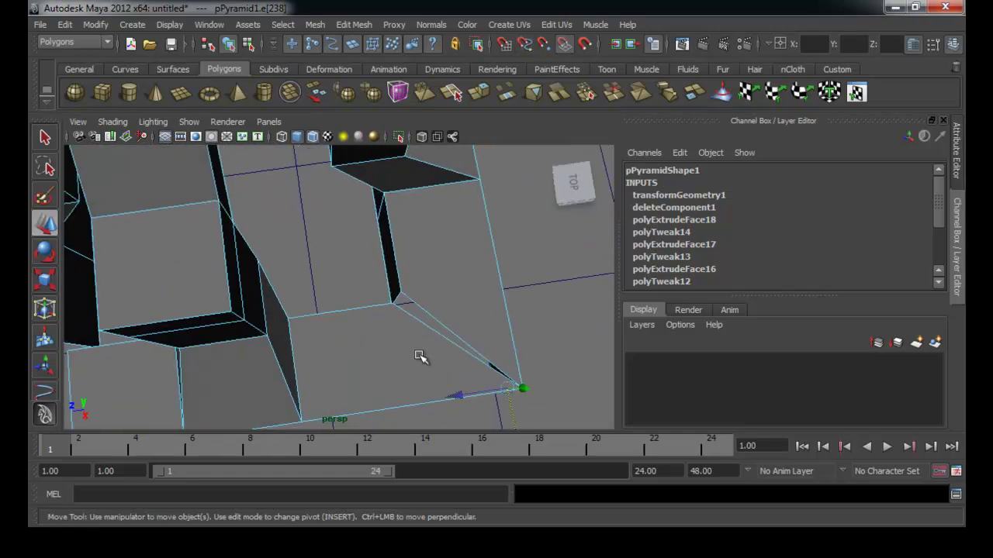
right_click_drag(380, 349, 484, 343, "alt")
left_click_drag(485, 345, 312, 264, "alt")
right_click_drag(419, 246, 339, 240)
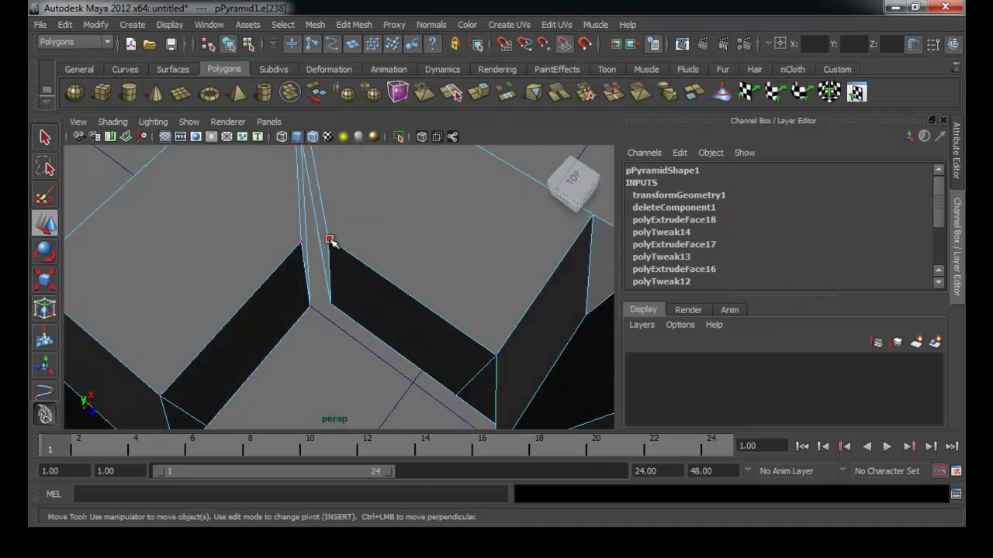
left_click(329, 241)
key("r")
left_click_drag(379, 232, 306, 242)
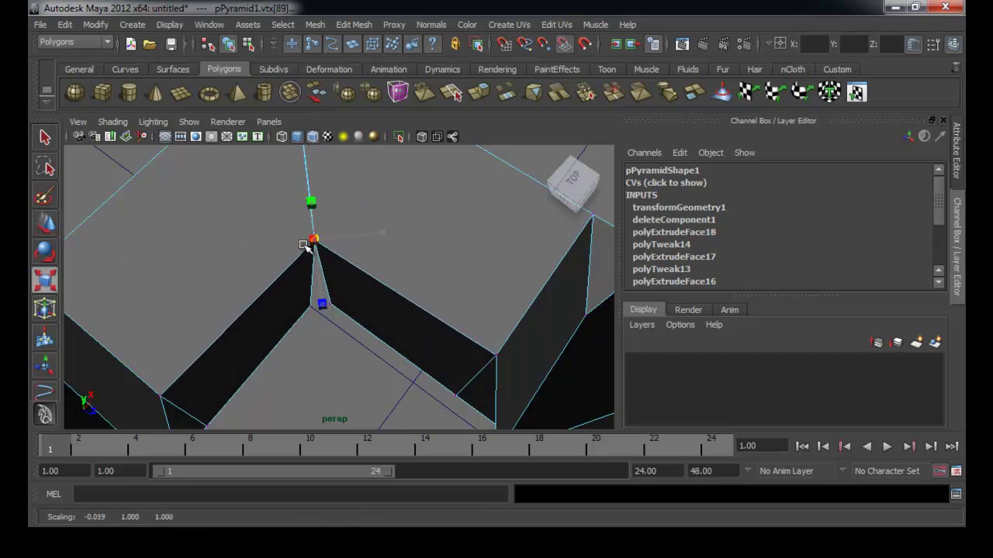
left_click_drag(389, 295, 320, 307)
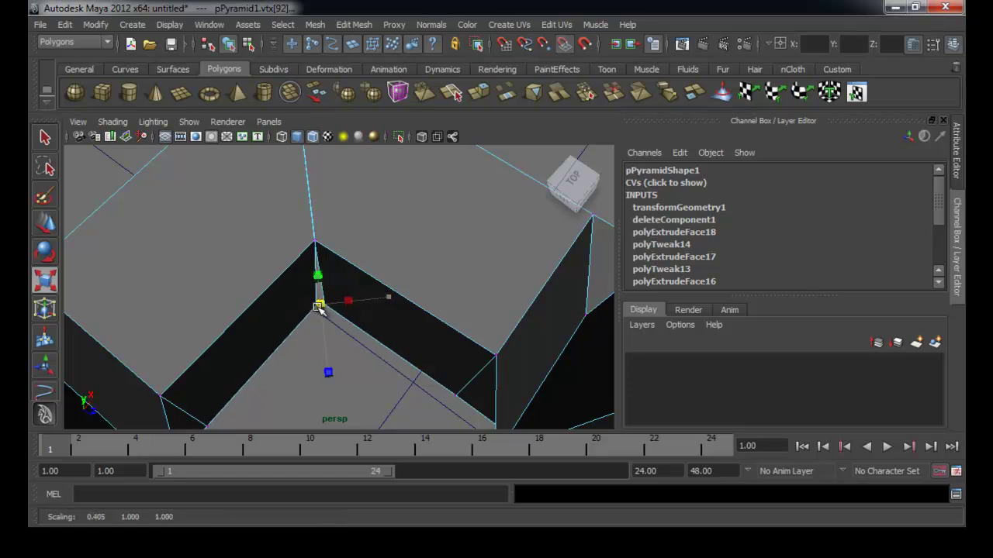
- Return the model to object mode and merge the coincident vertices of the whole mesh
right_click_drag(312, 309, 187, 293, "alt")
left_click_drag(186, 292, 375, 250, "alt")
right_click_drag(306, 259, 334, 243)
left_click(316, 255)
left_click_drag(317, 255, 394, 241, "alt")
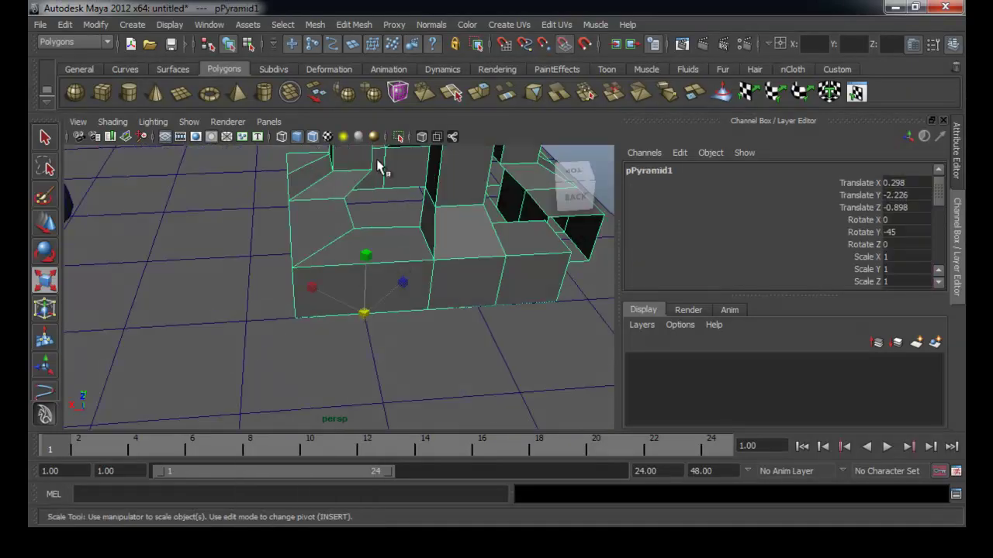
left_click(343, 26)
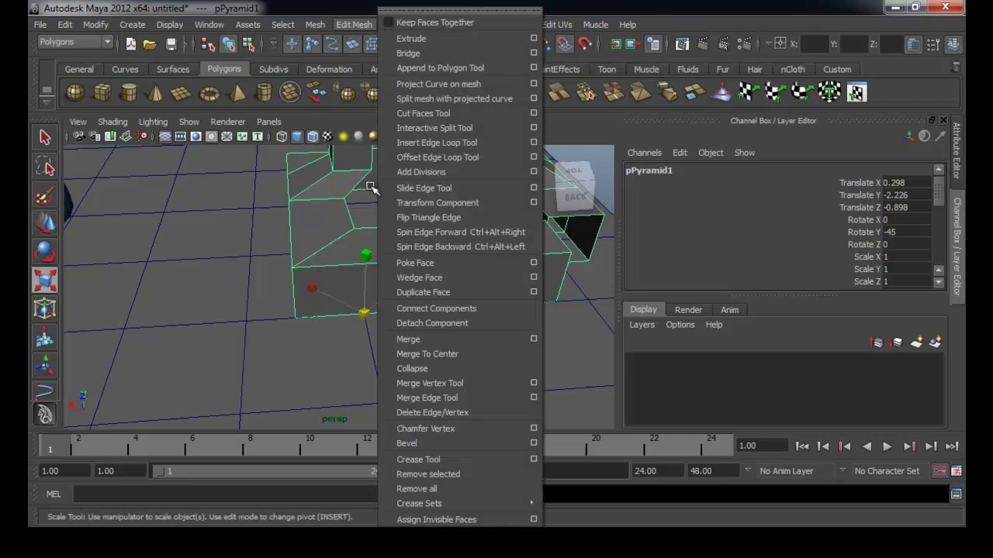
left_click(435, 339)
left_click_drag(360, 329, 338, 324, "alt")
left_click(385, 350)
- Examine the merged foot corner and the remaining open ends of the base from several sides
middle_click_drag(465, 300, 358, 286, "alt")
left_click_drag(358, 286, 498, 276, "alt")
left_click(420, 256)
left_click_drag(419, 256, 257, 253, "alt")
left_click_drag(329, 283, 426, 303, "alt")
left_click(368, 301)
right_click_drag(426, 303, 292, 284, "alt")
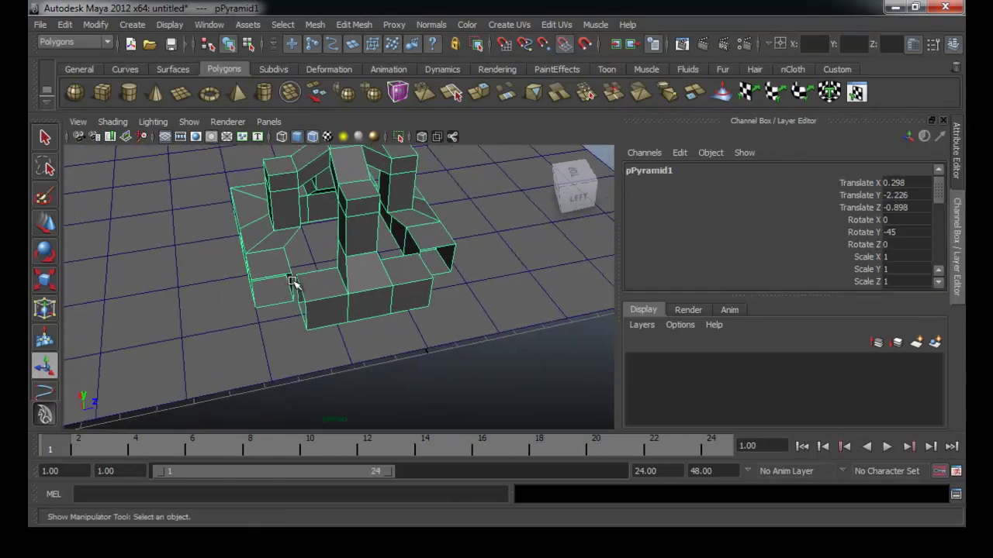
middle_click_drag(293, 284, 300, 325, "alt")
left_click_drag(299, 326, 160, 324, "alt")
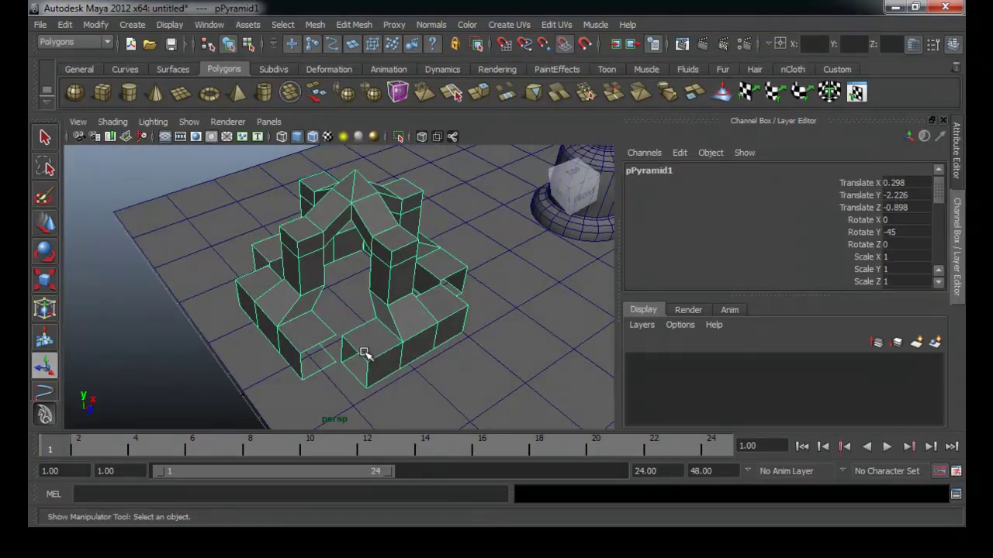
- Try to extrude an edge at the open end of an unjoined foot
middle_click_drag(365, 356, 361, 303, "alt")
right_click_drag(220, 290, 376, 291, "alt")
left_click_drag(346, 303, 216, 220, "alt")
right_click_drag(214, 220, 215, 194)
middle_click_drag(297, 242, 331, 287, "alt")
left_click(298, 262)
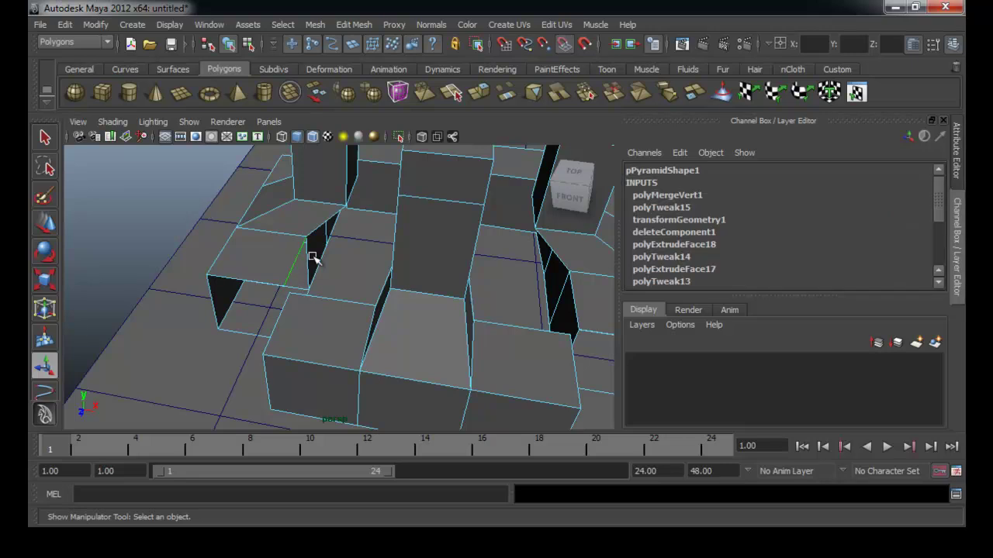
left_click(299, 263)
scroll(301, 225, "down", 9)
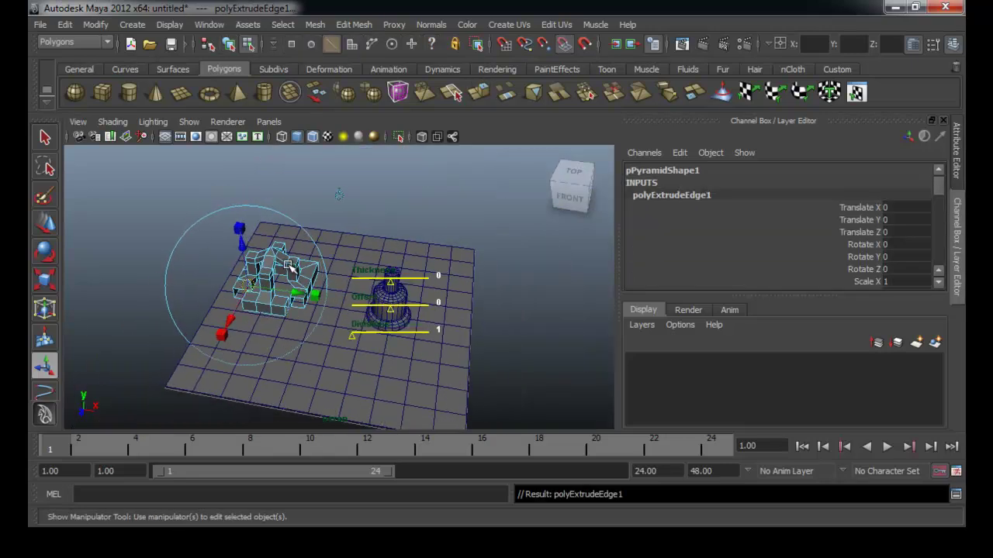
right_click_drag(289, 272, 654, 315, "alt")
middle_click_drag(384, 287, 546, 293, "alt")
middle_click_drag(170, 271, 259, 279, "alt")
left_click_drag(236, 250, 339, 285, "alt")
middle_click_drag(208, 408, 211, 404)
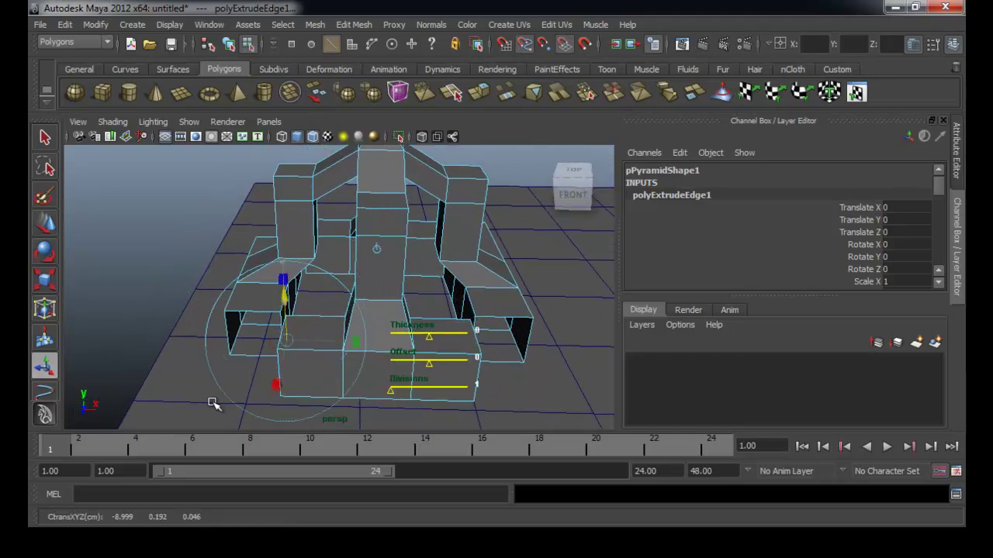
left_click_drag(242, 369, 324, 371, "alt")
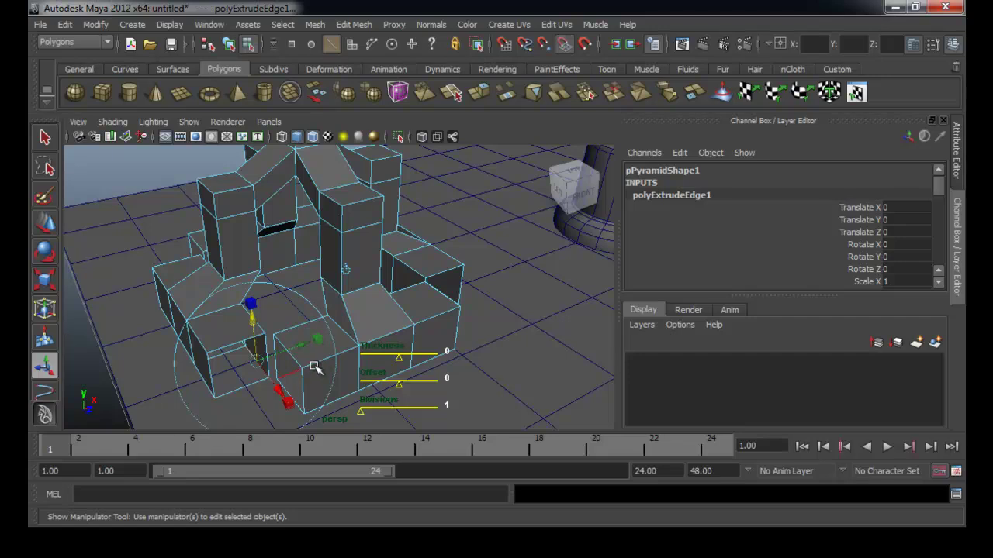
- Return to object mode, select the arched model and merge its vertices again
right_click_drag(314, 297, 335, 345)
right_click_drag(364, 277, 366, 276)
left_click_drag(174, 370, 374, 354, "alt")
left_click(487, 323)
left_click(415, 281)
left_click(353, 24)
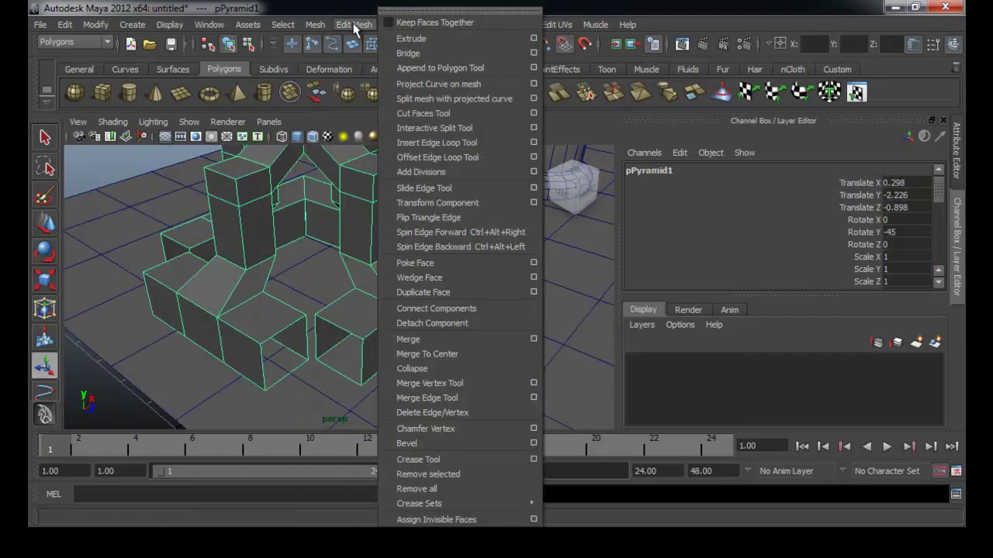
left_click(428, 344)
- Select the faces of the three unfinished quarters and delete them, keeping only the leg, arch and base section with the joined corner
left_click_drag(481, 347, 408, 319, "alt")
left_click(447, 360)
scroll(303, 270, "up", 3)
left_click_drag(303, 270, 413, 287, "alt")
scroll(199, 279, "down", 5)
left_click_drag(200, 280, 394, 290, "alt")
right_click_drag(341, 332, 349, 338)
left_click_drag(394, 328, 463, 355, "alt")
left_click_drag(362, 178, 362, 178)
left_click_drag(446, 239, 275, 233, "alt")
middle_click_drag(473, 247, 427, 273, "alt")
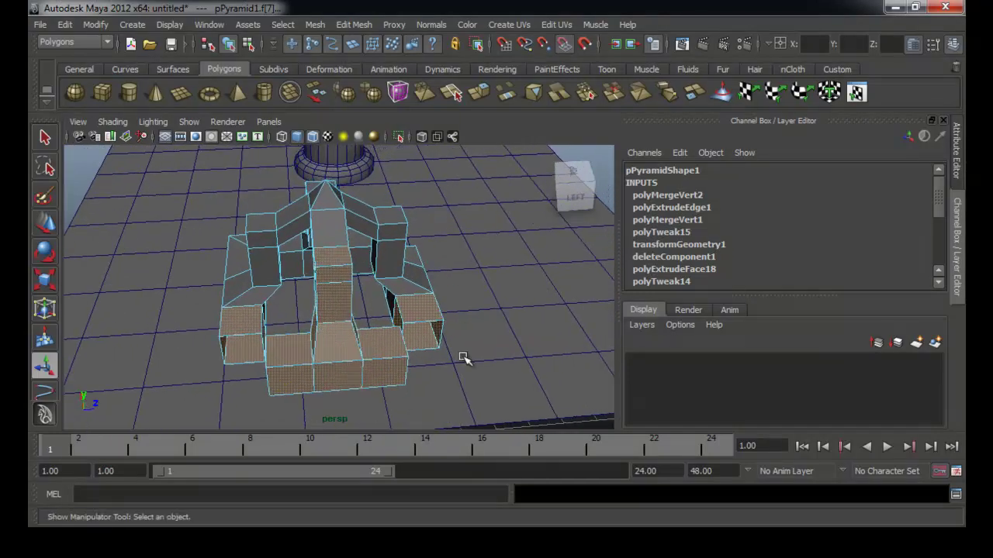
left_click_drag(330, 222, 329, 222)
left_click_drag(330, 222, 386, 294, "alt")
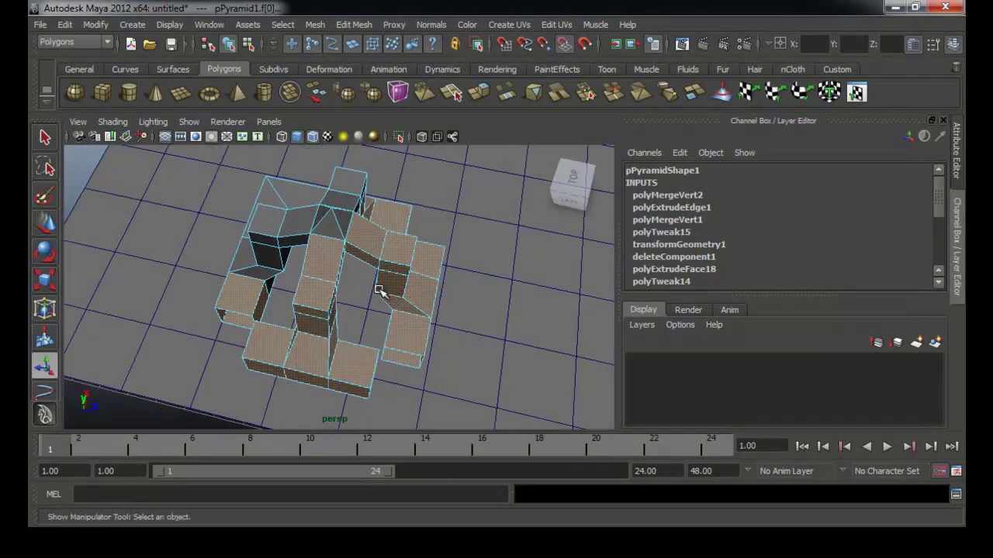
left_click_drag(332, 223, 262, 259, "alt")
left_click_drag(323, 277, 291, 269, "alt")
left_click_drag(345, 302, 329, 194, "alt")
left_click_drag(342, 236, 462, 202, "alt")
left_click_drag(415, 258, 348, 381, "alt")
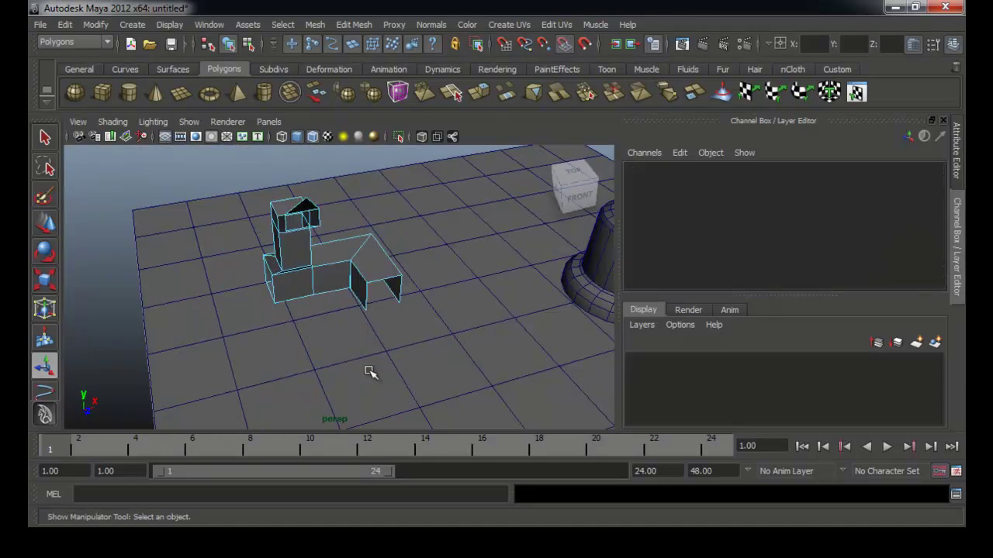
- Select the remaining quarter in object mode and snap its pivot to the inner apex point of the arch
left_click_drag(370, 373, 370, 261, "alt")
right_click(367, 214)
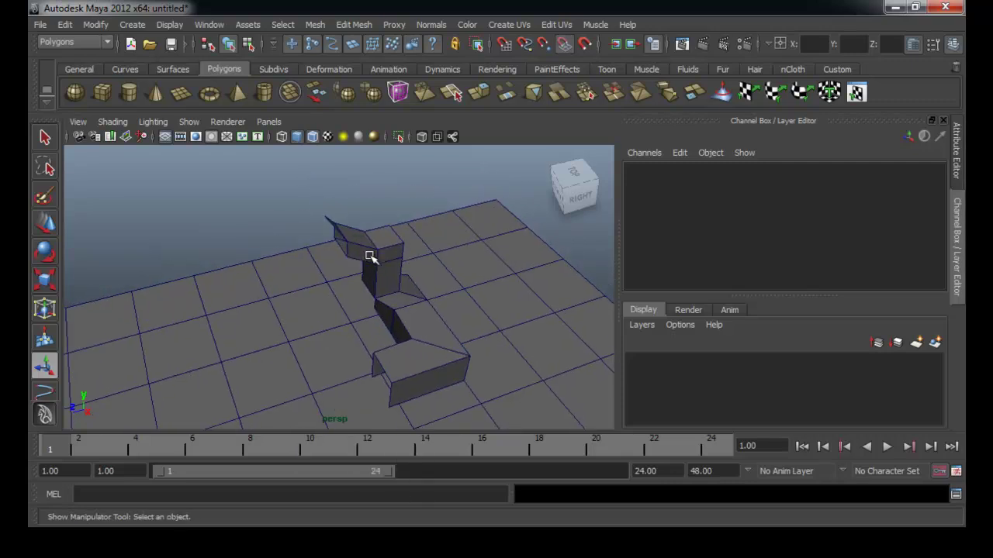
left_click(370, 261)
left_click_drag(299, 259, 373, 269, "alt")
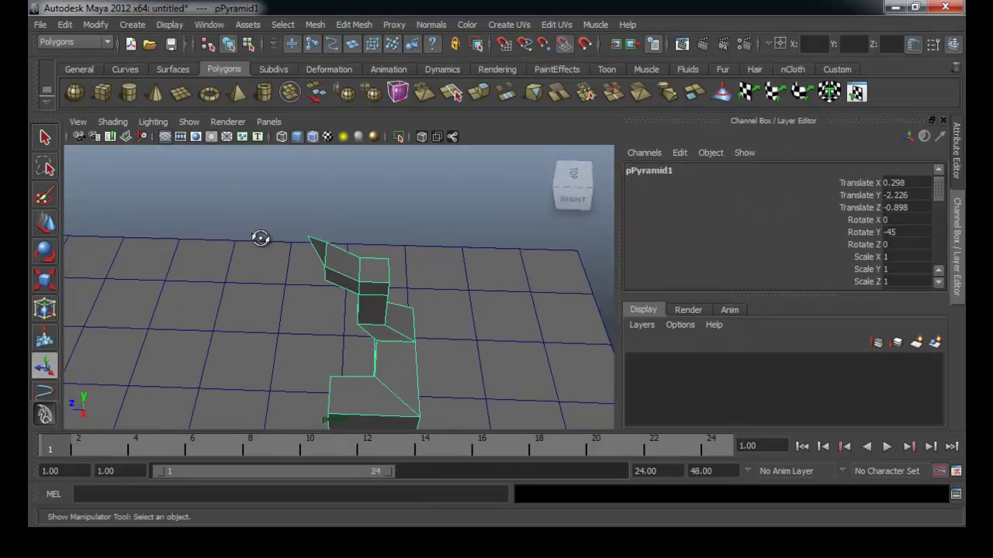
left_click_drag(246, 236, 300, 240, "alt")
key("w")
key("Insert")
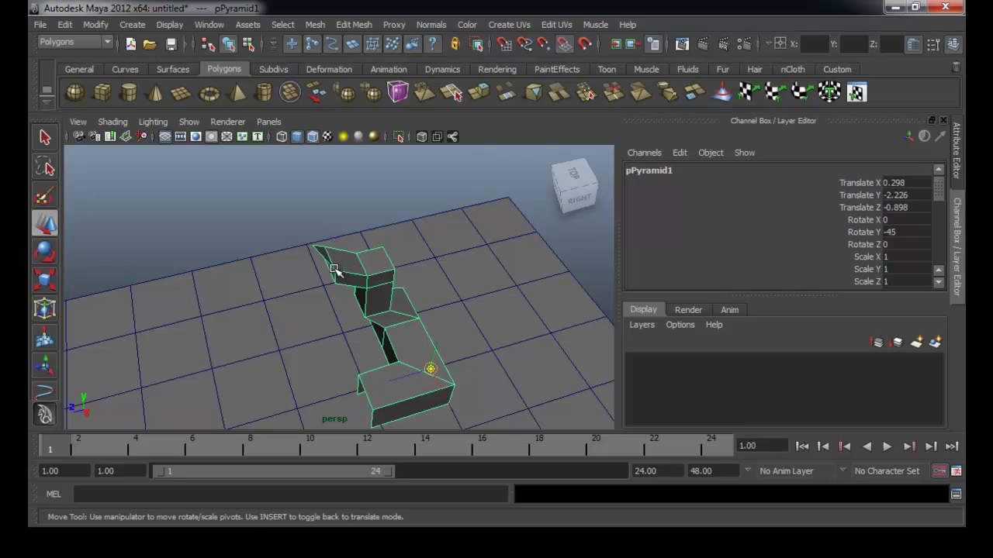
scroll(320, 257, "up", 2)
scroll(306, 236, "up", 2)
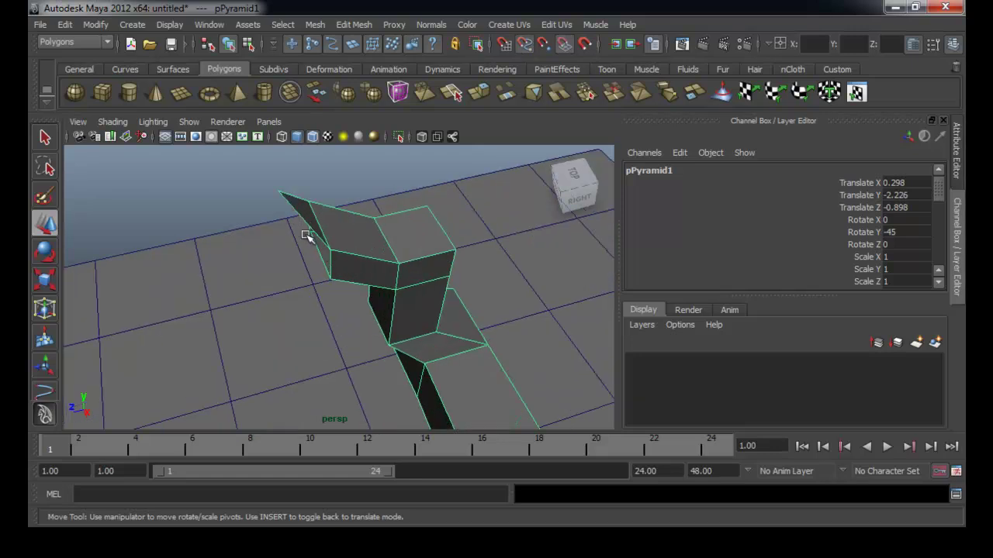
key("Insert")
- Duplicate the quarter section and rotate the copy about Y to 45 degrees
left_click_drag(238, 173, 313, 299, "alt")
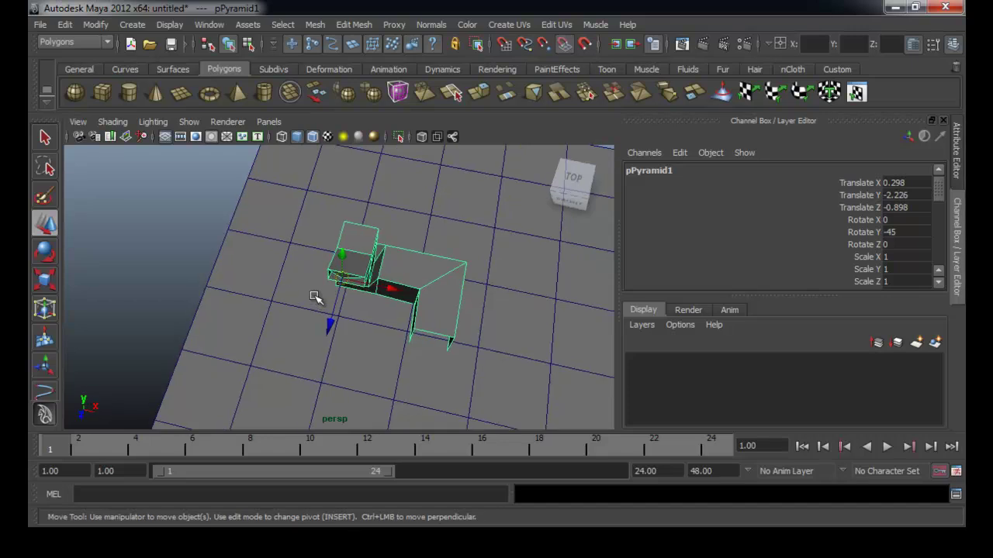
key("e")
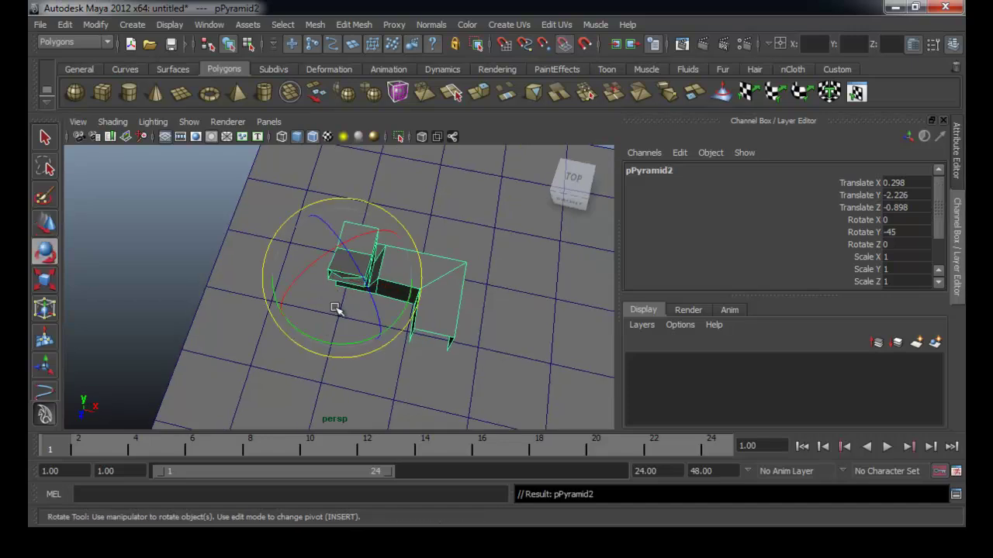
left_click_drag(304, 333, 419, 322)
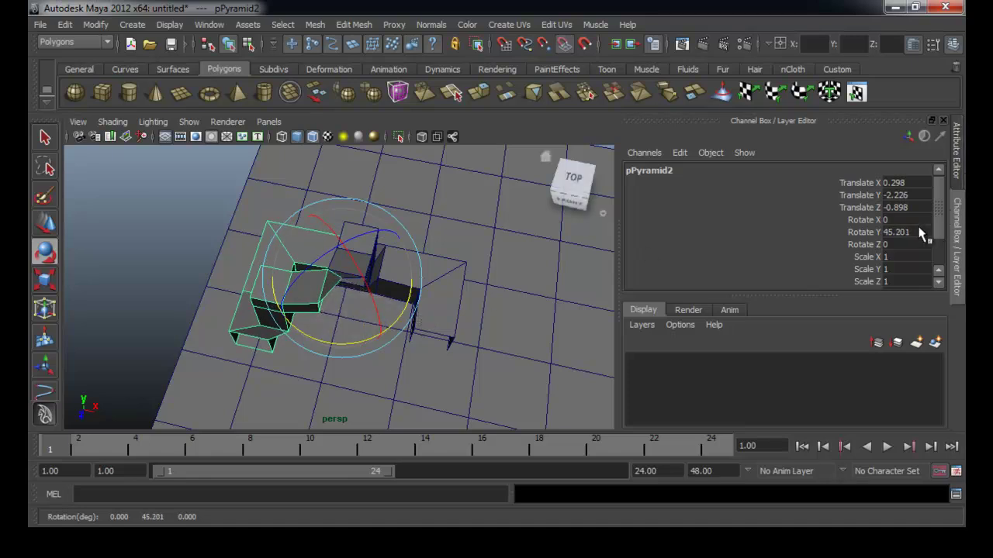
left_click_drag(318, 342, 342, 331)
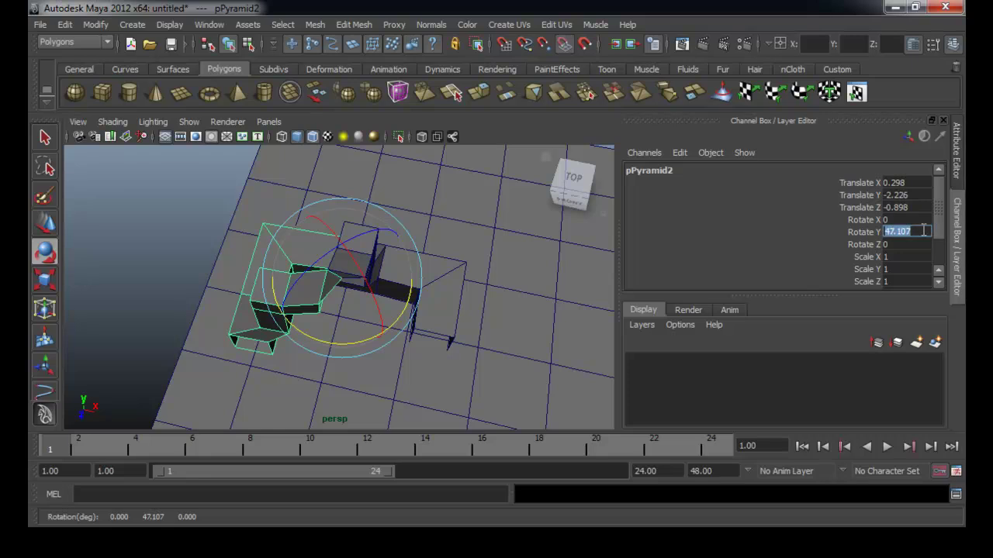
key("Return")
- Duplicate the rotated quarter twice more with the same transform to complete the four-sided structure
left_click_drag(356, 346, 237, 341, "alt")
middle_click_drag(498, 285, 500, 271, "alt")
right_click_drag(500, 272, 494, 267, "alt")
key("shift+d")
key("shift+d")
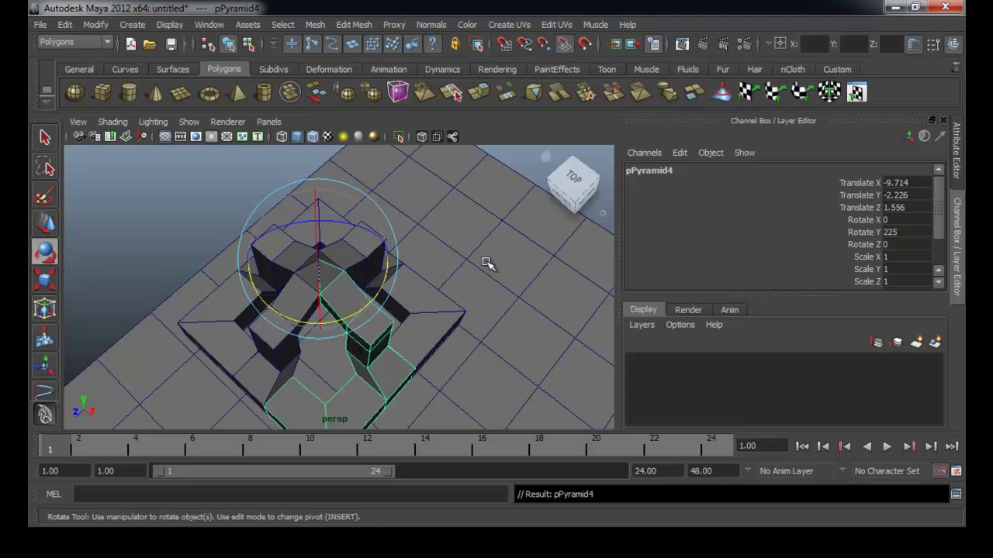
- Combine the four quarter sections into one mesh and merge its coincident vertices
left_click_drag(494, 275, 459, 281, "alt")
left_click(282, 26)
mouse_move(315, 27)
left_click(335, 47)
left_click(354, 25)
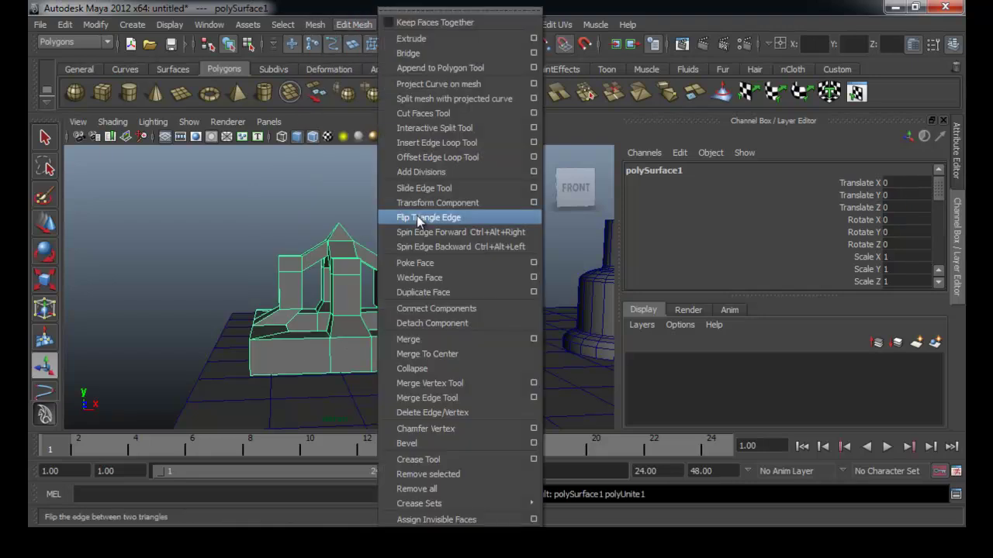
left_click(430, 341)
left_click(432, 265)
left_click_drag(421, 259, 385, 305, "alt")
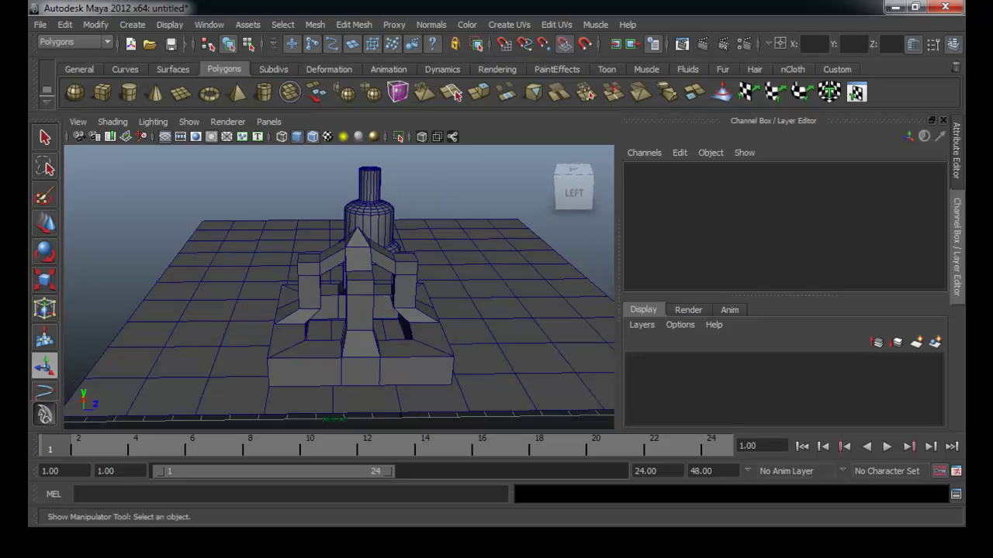
left_click_drag(412, 264, 314, 313, "alt")
- Select the combined structure, center its pivot and move it along Z toward the back of the ground plane
left_click(404, 324)
left_click_drag(432, 341, 429, 351, "alt")
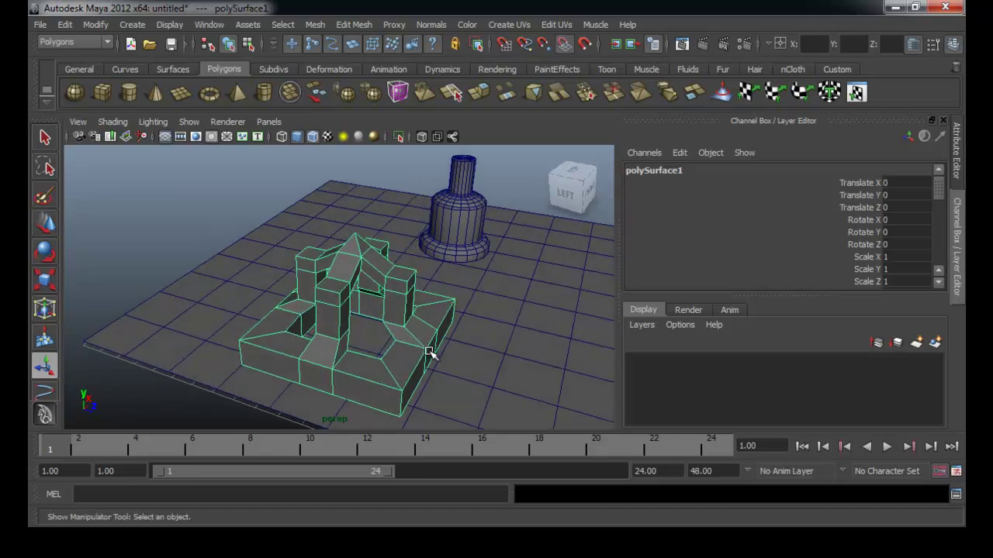
key("w")
left_click_drag(447, 302, 192, 74, "alt")
left_click(96, 25)
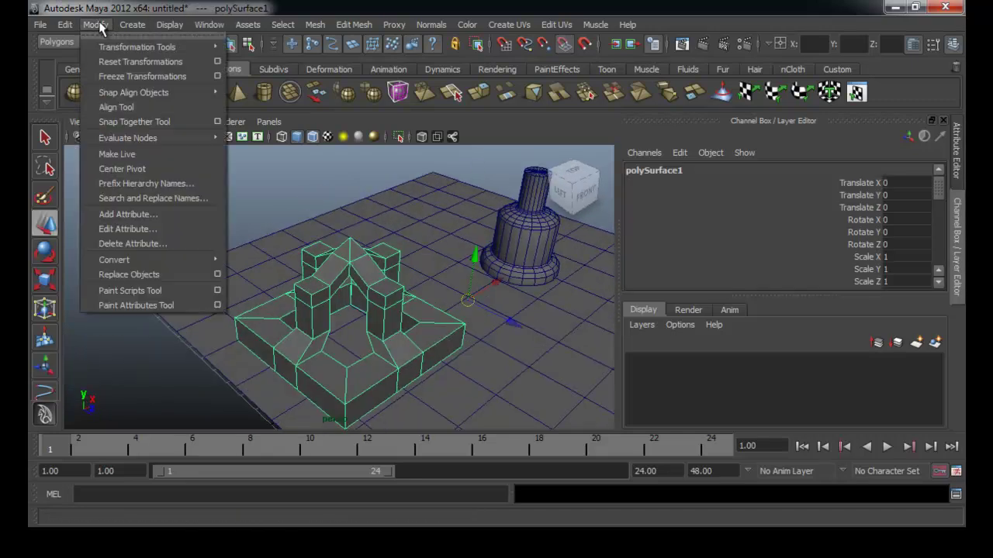
left_click(155, 166)
left_click_drag(394, 321, 331, 301)
left_click_drag(335, 304, 257, 301, "alt")
left_click(428, 208)
- Try moving corner vertices of the structure's base to check that the seams are merged
left_click_drag(166, 289, 413, 320, "alt")
right_click_drag(306, 356, 339, 363, "alt")
right_click_drag(446, 349, 348, 362, "alt")
right_click_drag(339, 362, 311, 319)
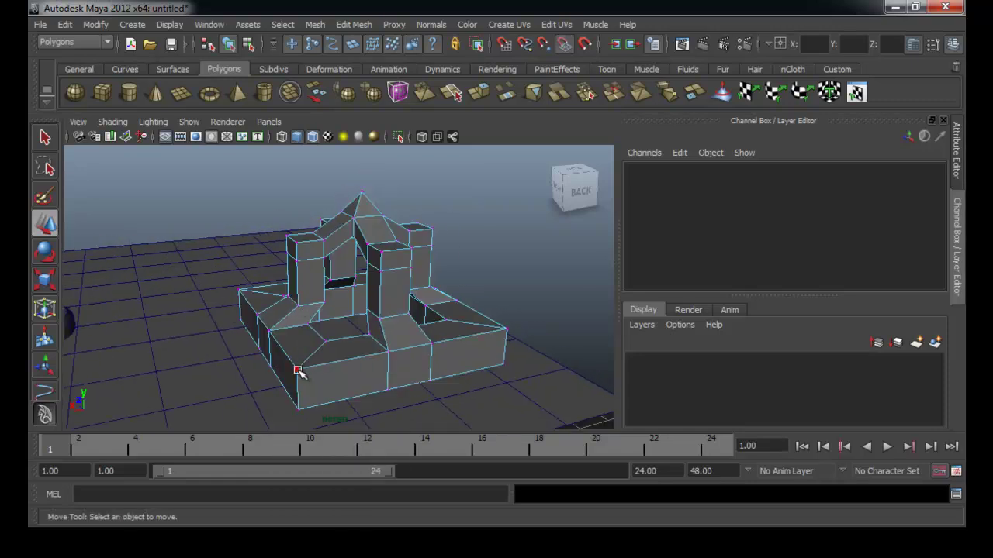
left_click(297, 371)
left_click_drag(310, 373, 329, 355)
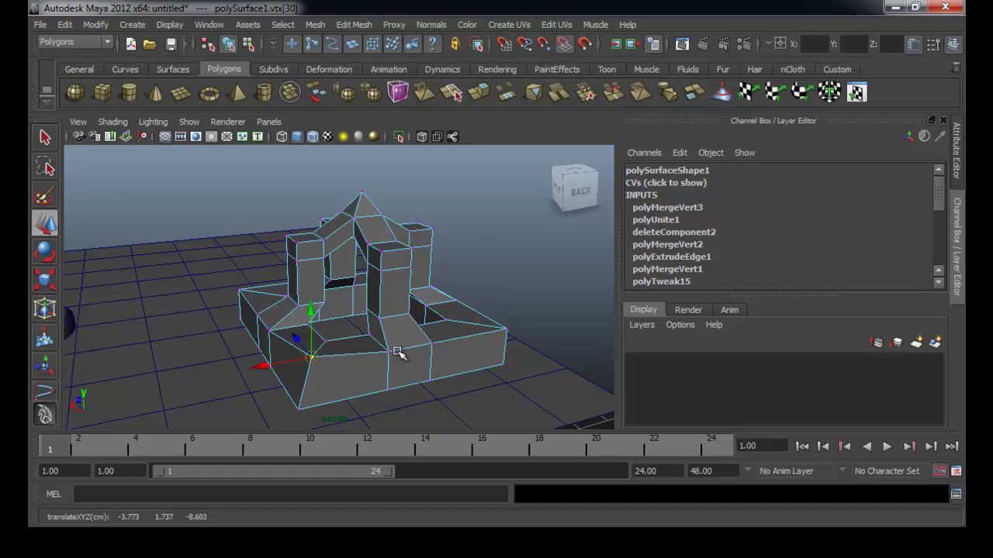
left_click(501, 330)
left_click_drag(505, 331, 388, 294)
right_click_drag(396, 297, 439, 281)
left_click_drag(437, 244, 411, 238, "alt")
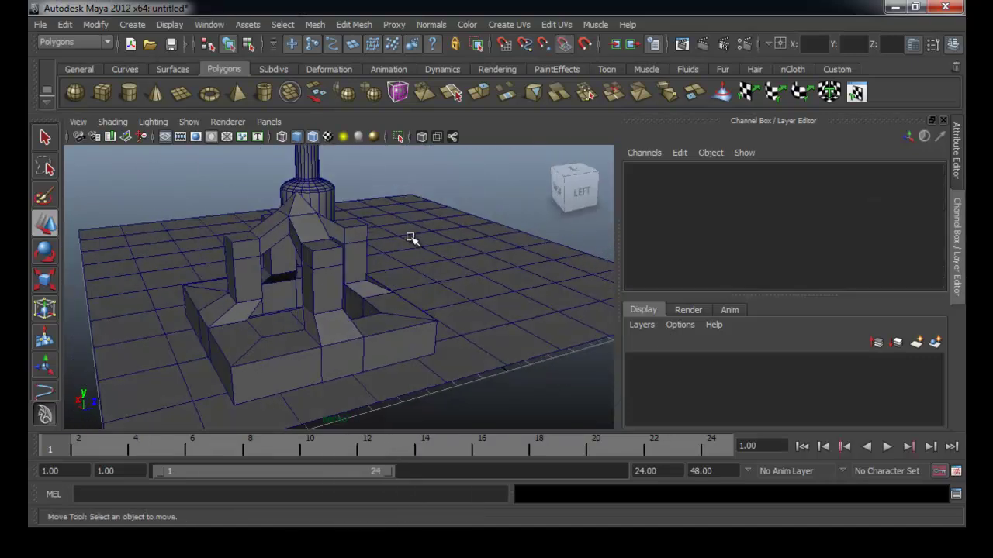
- Move the arched structure past the bottle-shaped model, off the edge of the ground plane
left_click_drag(390, 285, 544, 309, "alt")
right_click_drag(529, 318, 349, 319, "alt")
left_click_drag(343, 318, 319, 328, "alt")
middle_click_drag(330, 331, 419, 352, "alt")
left_click_drag(421, 352, 380, 354, "alt")
right_click_drag(381, 355, 411, 351, "alt")
left_click_drag(411, 352, 462, 332, "alt")
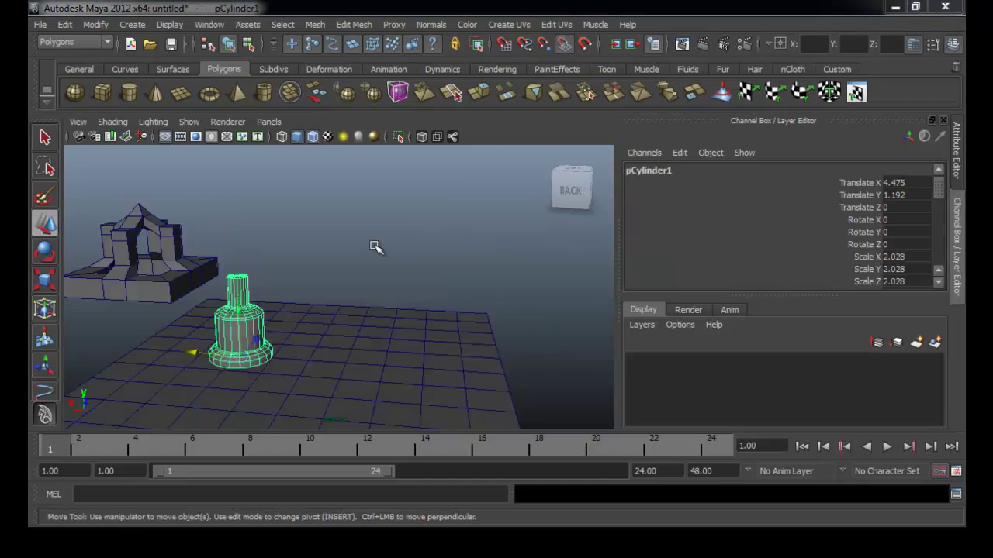
mouse_move(353, 250)
left_mouse_down("alt")
mouse_move(365, 245)
mouse_move(330, 253)
mouse_move(343, 241)
left_mouse_up("alt")
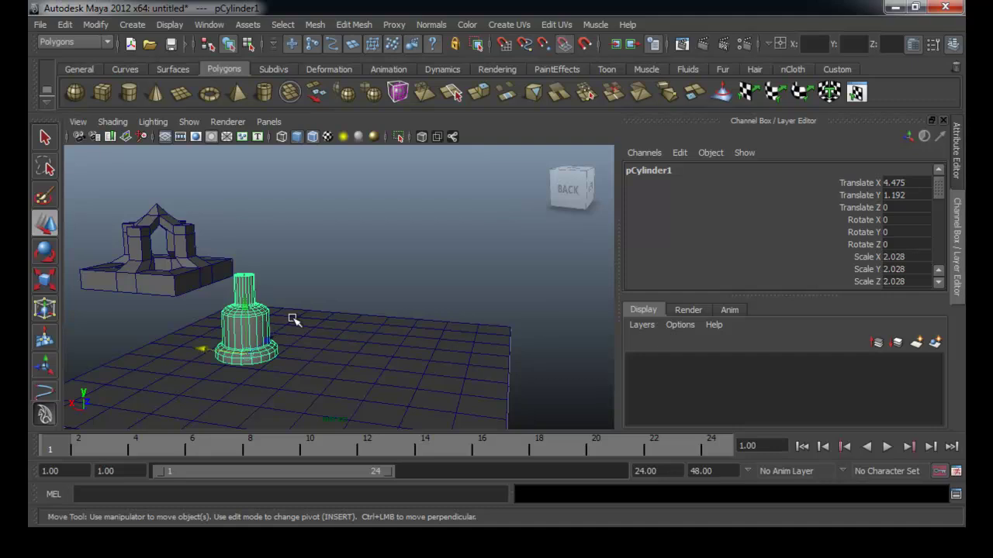
left_click_drag(347, 313, 337, 281, "alt")
left_click(337, 282)
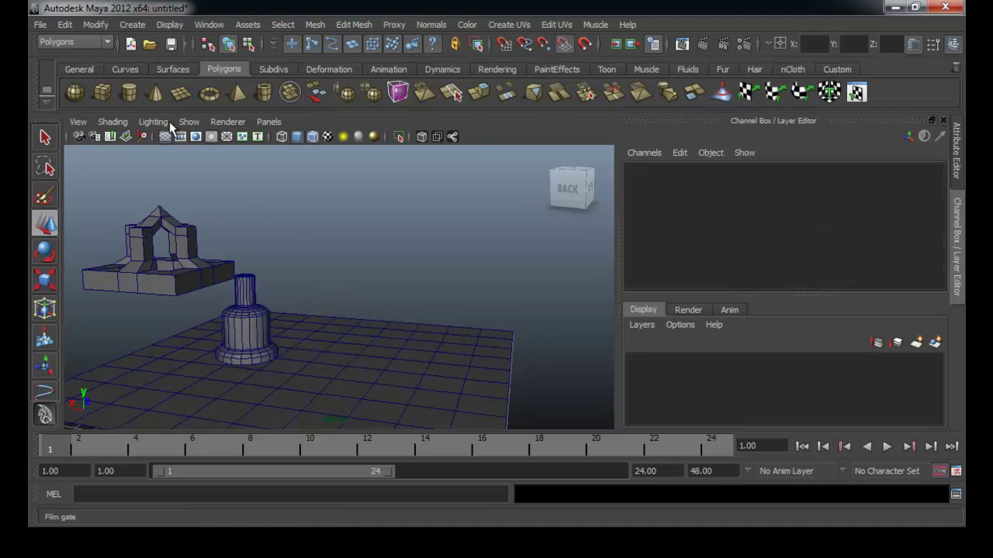
- Create a polygon cylinder at X -3.648 and Y 2.43, scaled to 3 in X and Z and 0.894 in Y
left_click(128, 92)
left_click_drag(319, 314, 314, 280)
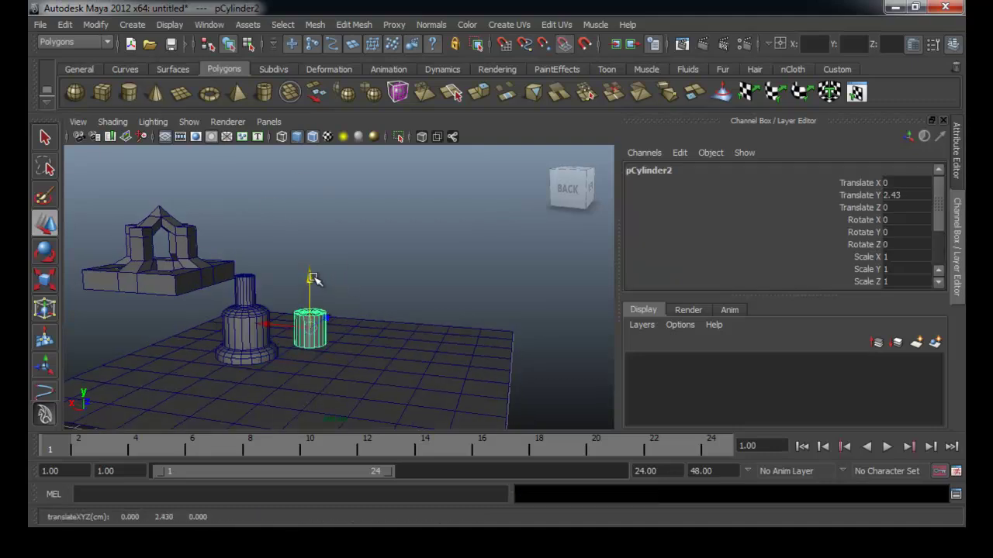
key("r")
left_click_drag(311, 330, 367, 327)
left_click_drag(311, 261, 312, 309)
left_click_drag(312, 309, 320, 334, "alt")
key("q")
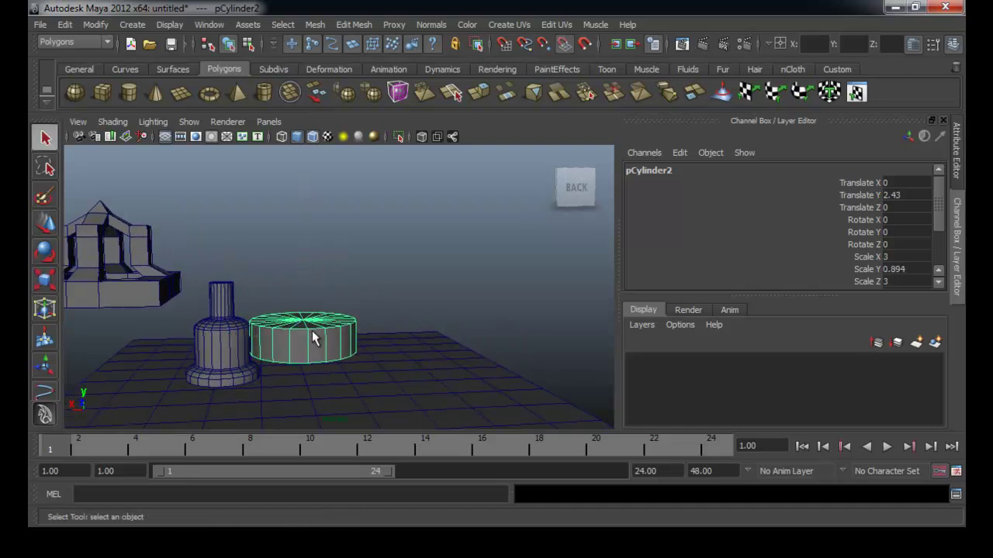
key("w")
left_click_drag(346, 335, 343, 335)
- Select only the top cap faces of the wide cylinder in face mode
left_click_drag(343, 335, 326, 339, "alt")
right_click_drag(329, 338, 449, 358, "alt")
middle_click_drag(419, 369, 390, 339, "alt")
left_click_drag(388, 338, 395, 335, "alt")
right_click_drag(395, 335, 398, 337)
left_click_drag(479, 282, 227, 324)
left_click_drag(291, 333, 275, 363, "alt")
left_click_drag(482, 324, 481, 325)
mouse_move(435, 341)
left_mouse_down("alt")
mouse_move(383, 356)
mouse_move(73, 344)
mouse_move(407, 351)
mouse_move(414, 393)
mouse_move(392, 348)
mouse_move(310, 310)
mouse_move(320, 339)
left_mouse_up("alt")
key("4")
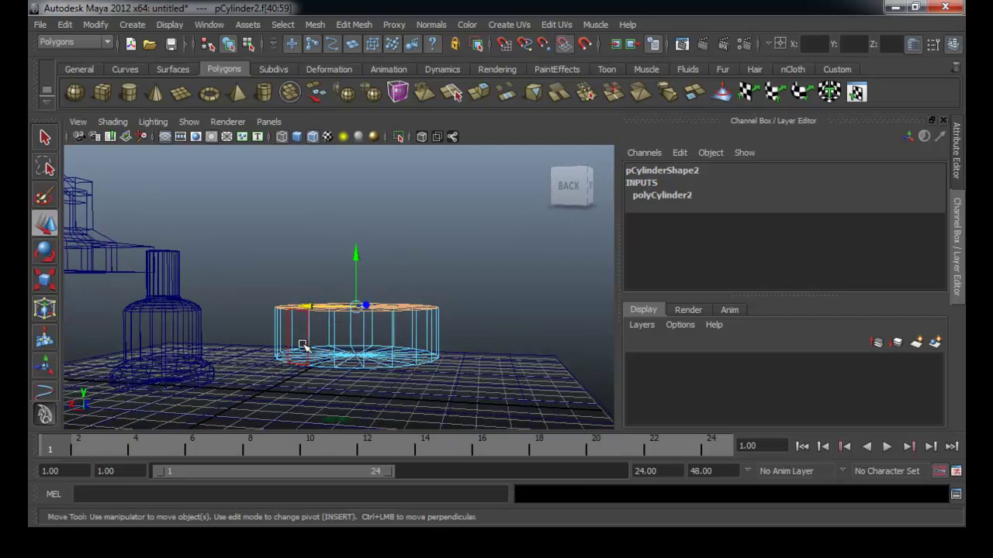
left_click_drag(404, 359, 401, 365, "alt")
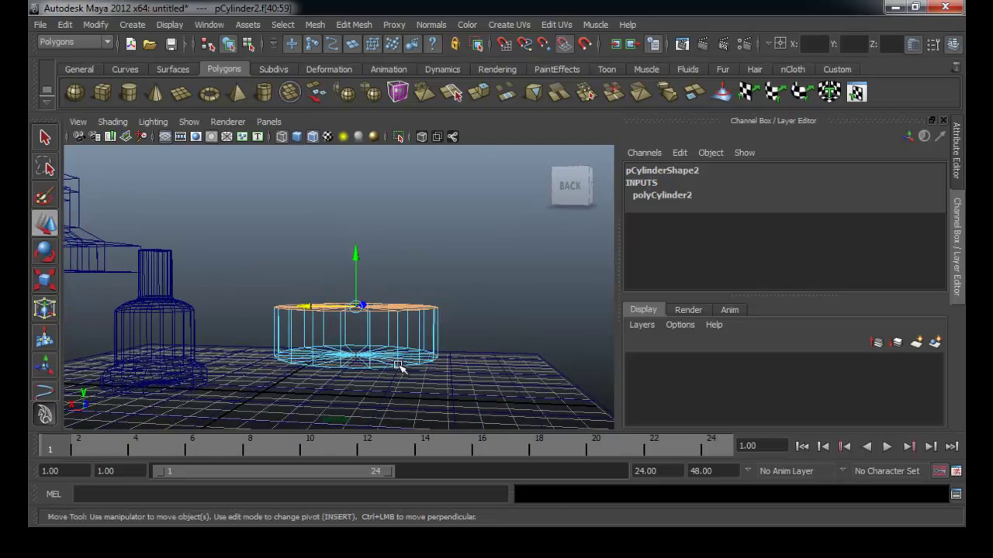
key("5")
- Try extruding the cylinder's top cap faces slightly upward, and undo the extrusion
left_click_drag(457, 302, 465, 170, "alt")
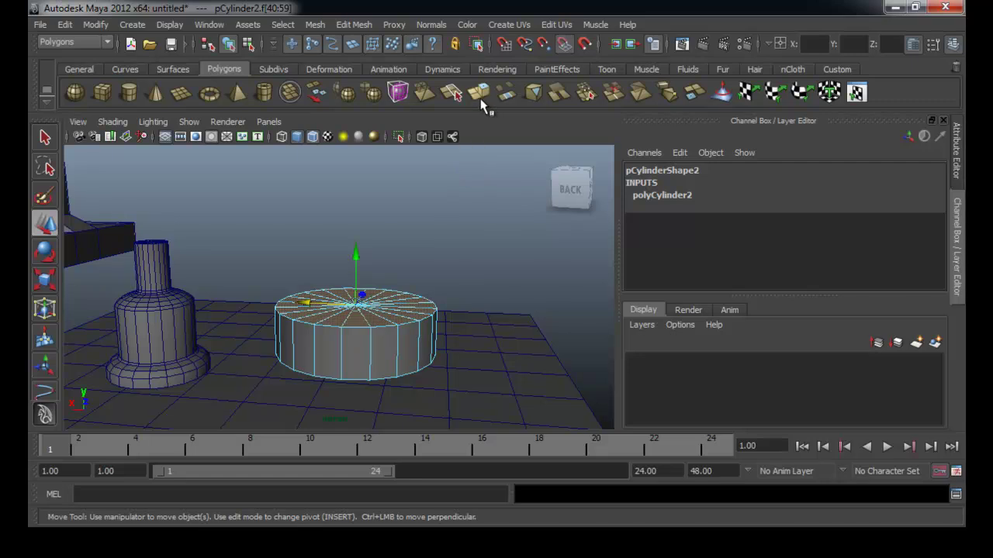
left_click_drag(416, 277, 356, 270, "alt")
right_click_drag(356, 271, 446, 280, "alt")
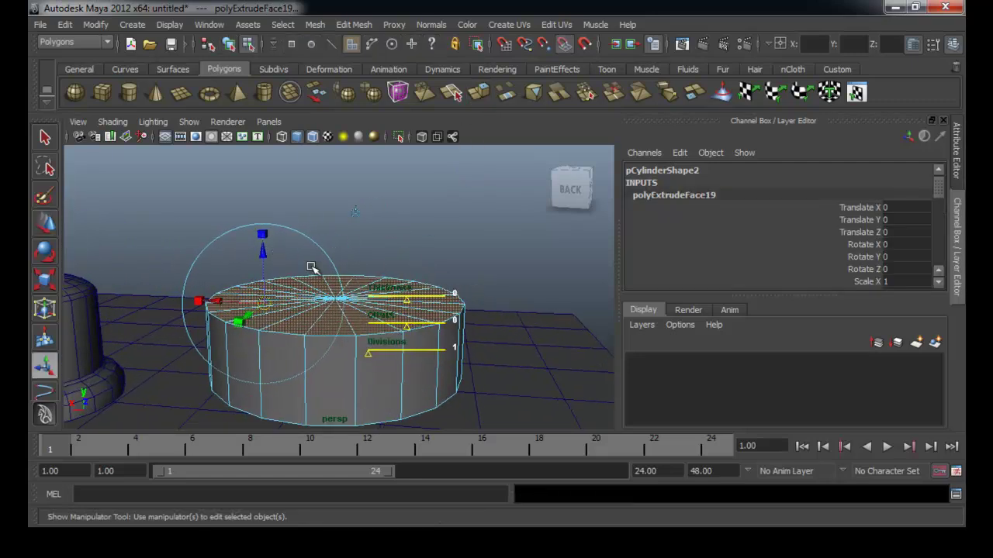
key("w")
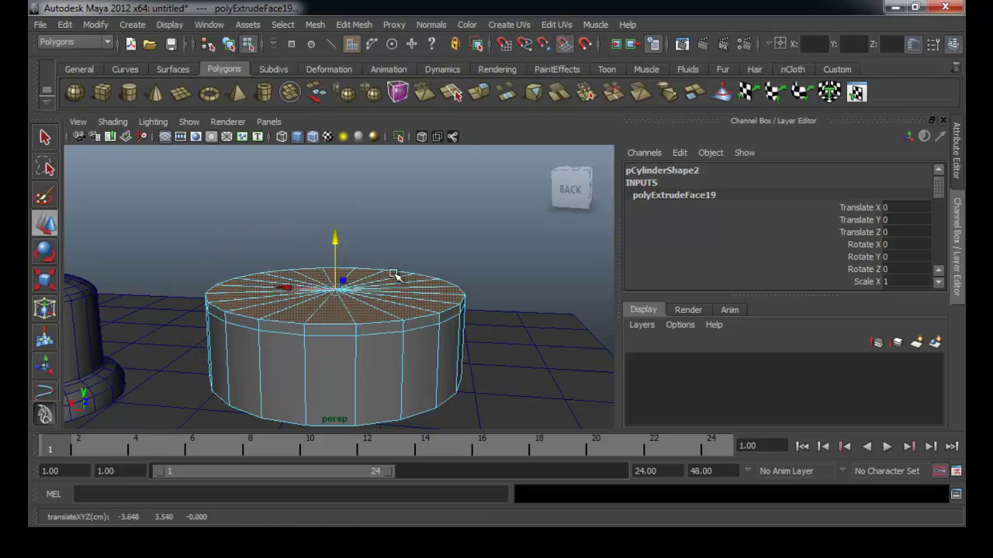
key("ctrl+z")
key("ctrl+z")
key("ctrl+z")
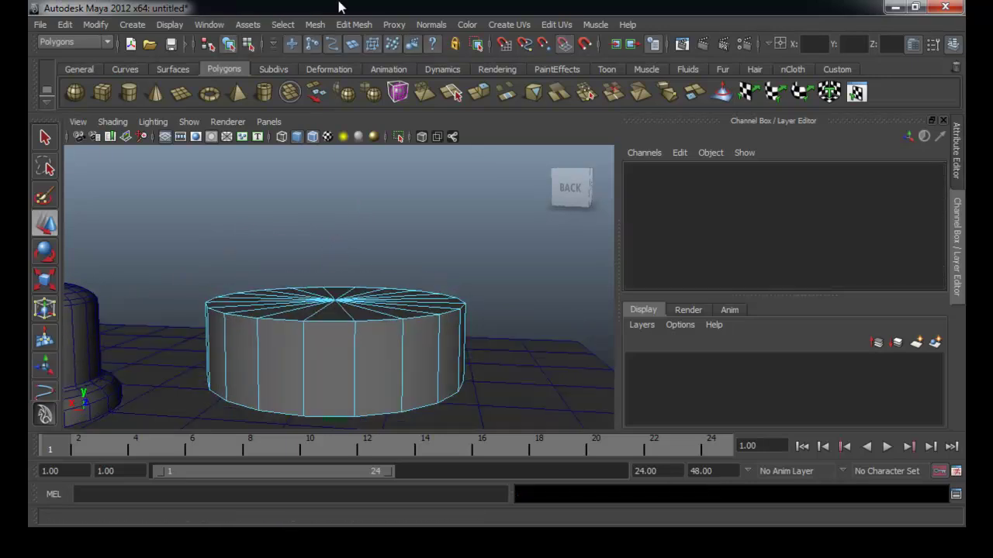
- Enable Keep Faces Together for face extrusions and return to face mode on the cylinder
left_click(353, 24)
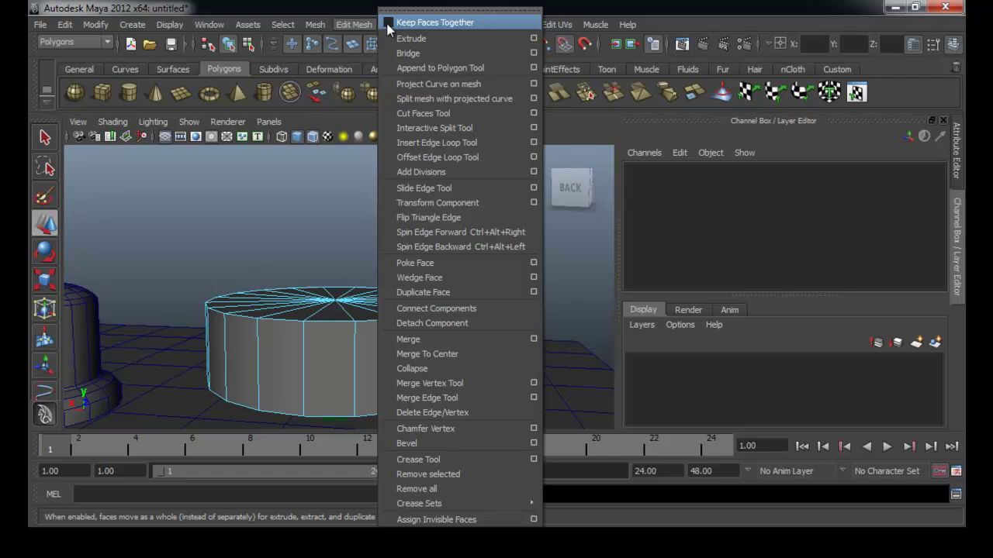
left_click(388, 23)
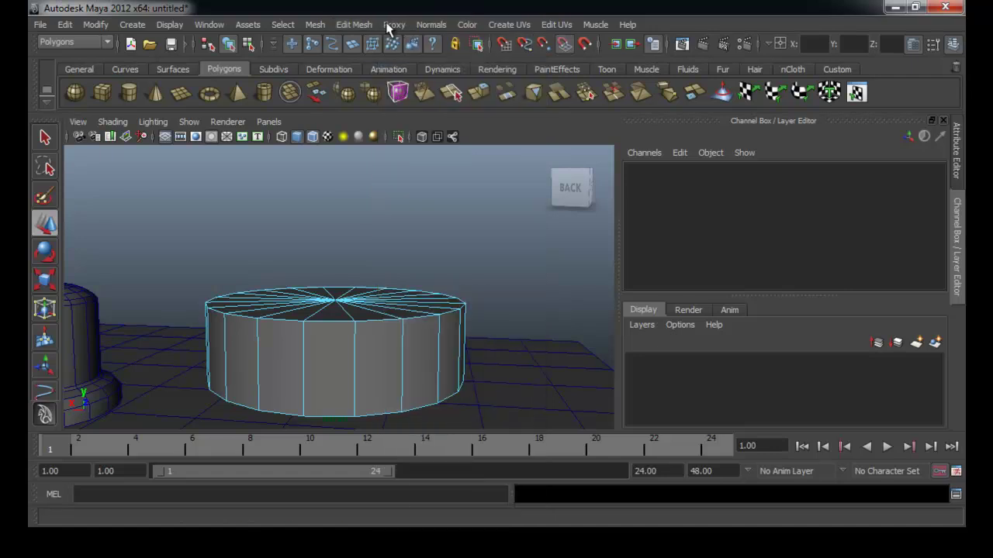
right_click_drag(359, 300, 326, 328)
left_click(354, 24)
left_click(324, 214)
- Select the cylinder's top cap faces without the side faces and extrude them slightly upward
left_click_drag(178, 254, 504, 337)
left_click_drag(505, 336, 160, 411, "ctrl")
left_click_drag(362, 301, 335, 335, "alt")
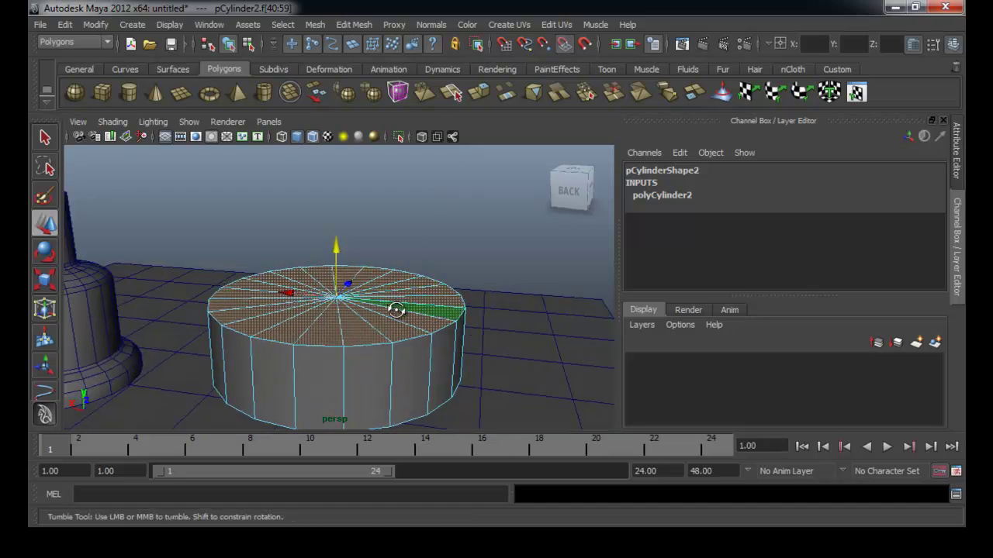
left_click_drag(402, 311, 384, 315, "alt")
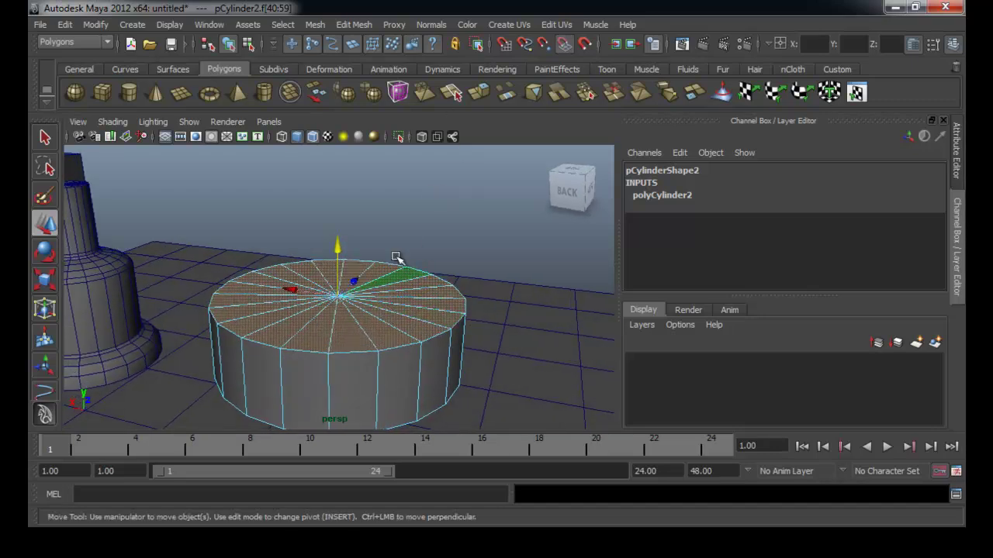
left_click(481, 95)
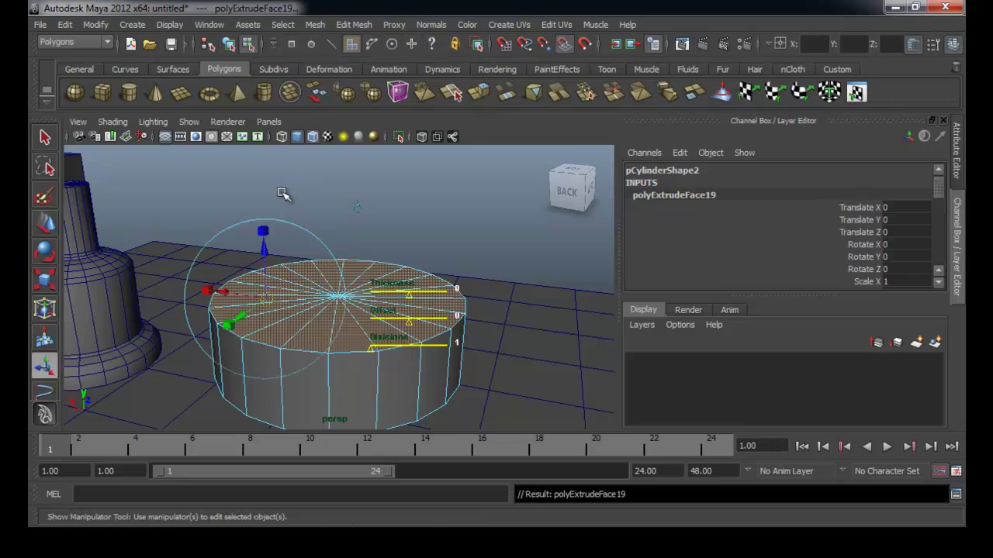
left_click_drag(264, 250, 267, 220)
- Scale the extruded cap uniformly a little inward and lower it to form a shallow bevel around the rim
left_click_drag(206, 264, 257, 267)
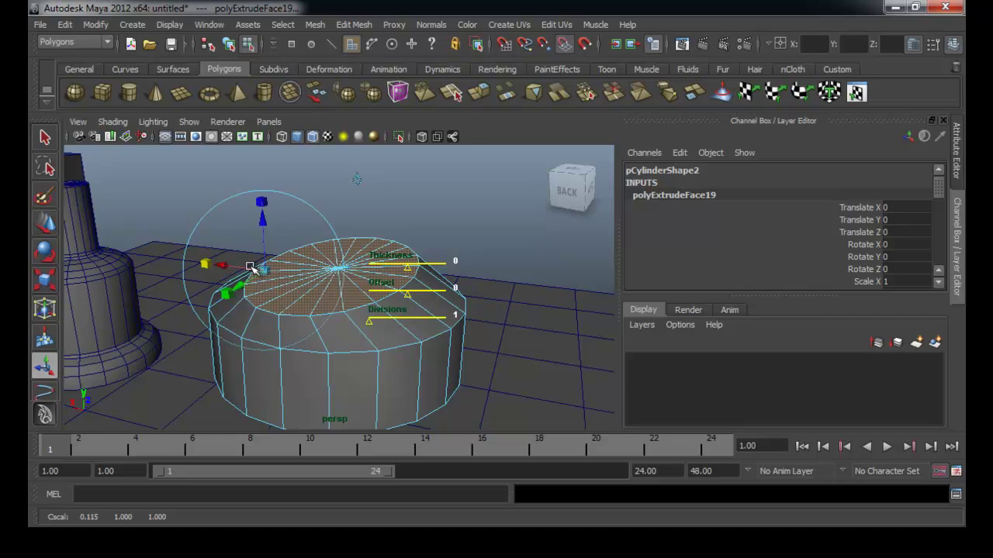
key("ctrl+z")
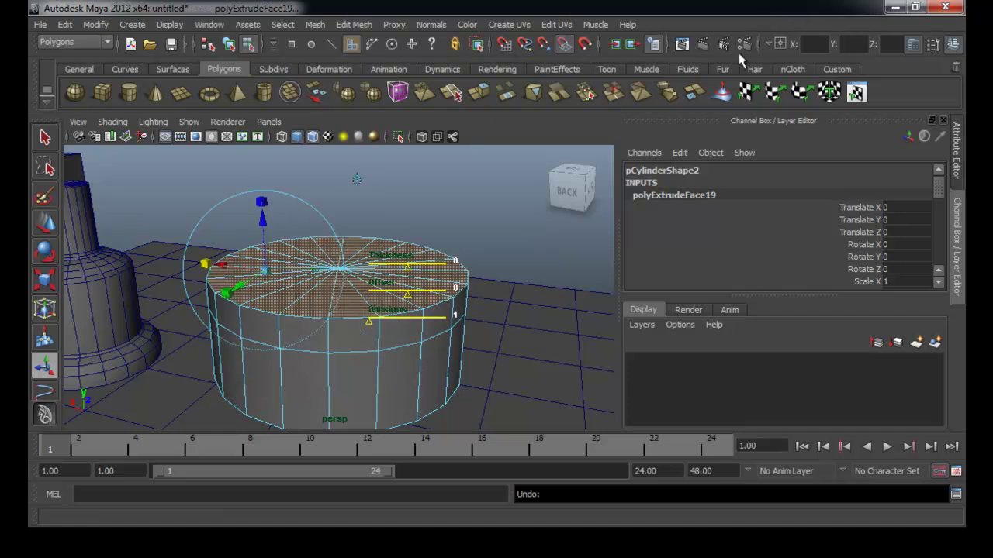
left_click_drag(577, 211, 568, 232, "alt")
left_click_drag(422, 251, 432, 256, "alt")
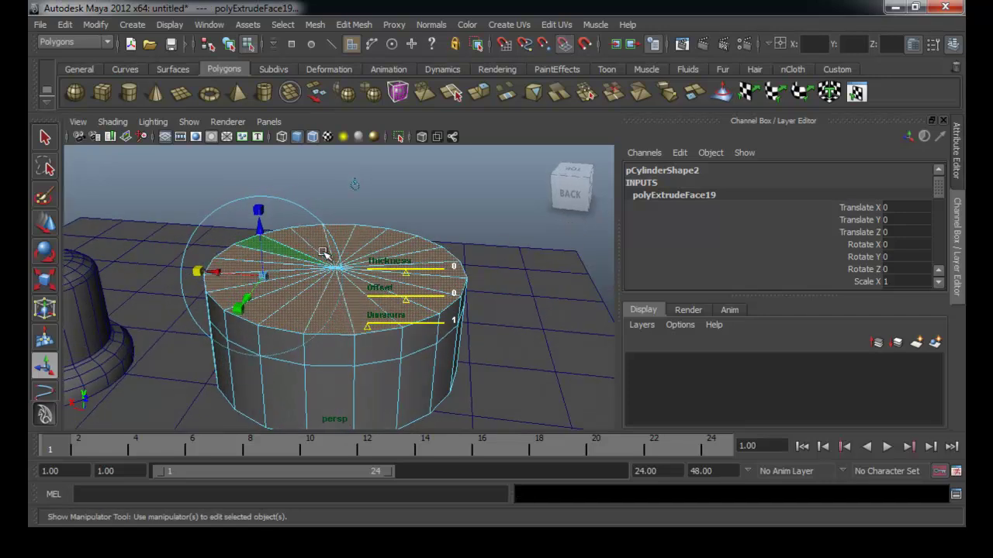
key("r")
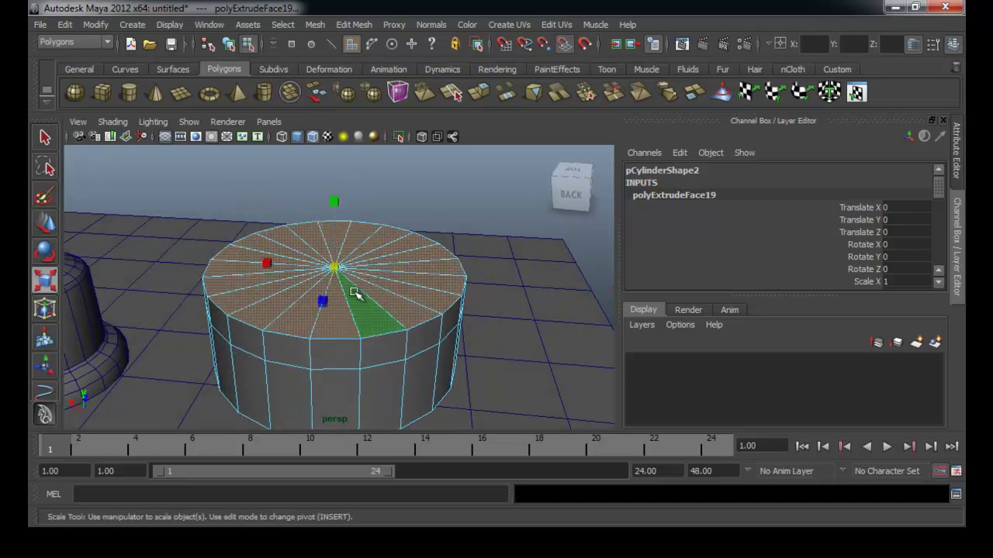
mouse_move(335, 266)
left_mouse_down()
mouse_move(325, 272)
mouse_move(337, 258)
left_mouse_up()
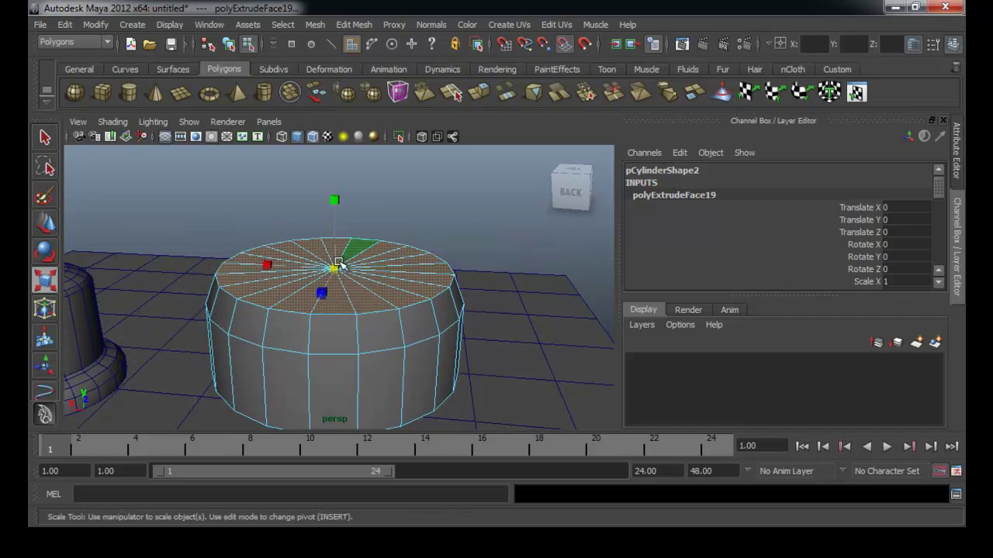
key("w")
left_click_drag(339, 222, 339, 233)
key("r")
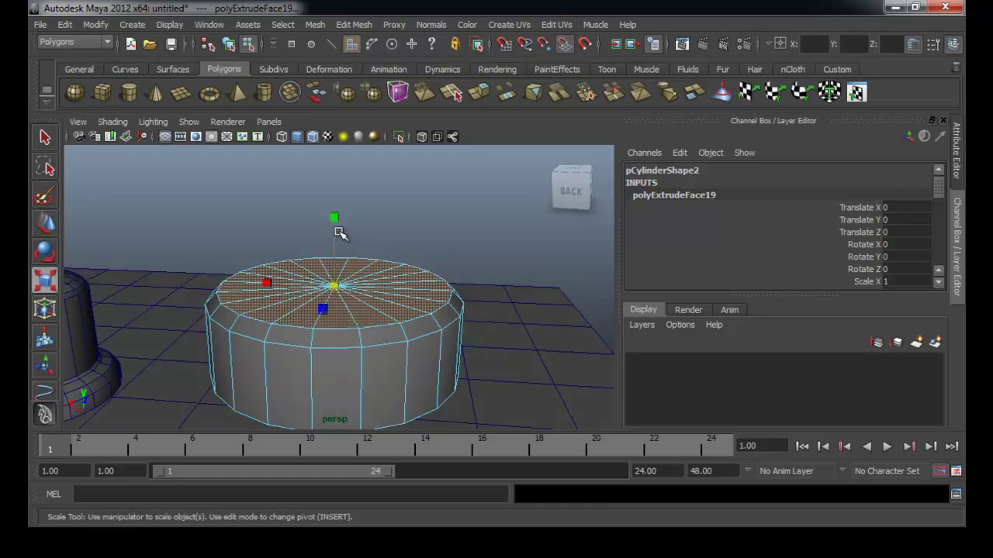
left_click_drag(335, 286, 345, 285)
- Extrude the cap a second time, raise it to about Y 3.844 and scale it slightly inward
left_click_drag(345, 280, 341, 271, "alt")
right_click_drag(342, 272, 424, 267, "alt")
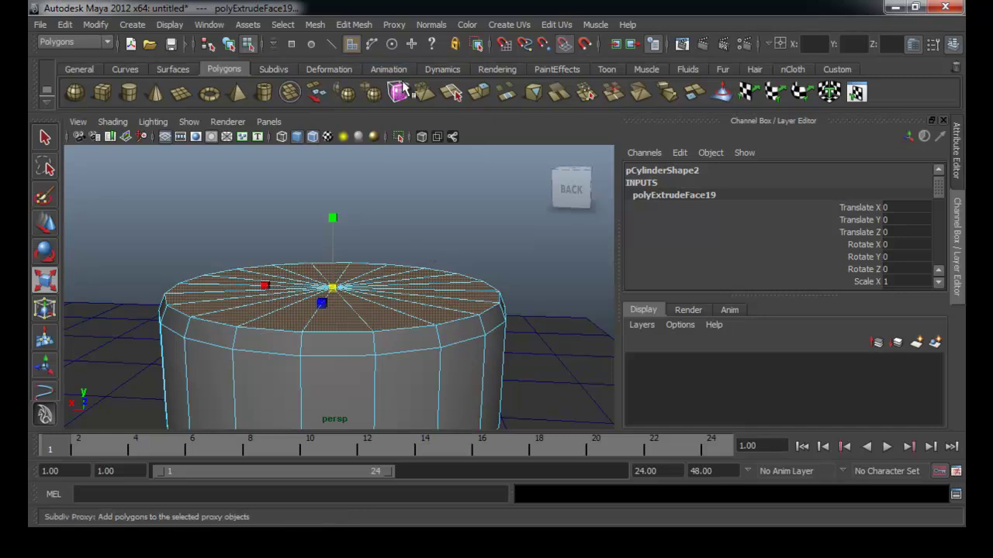
left_click(482, 93)
key("w")
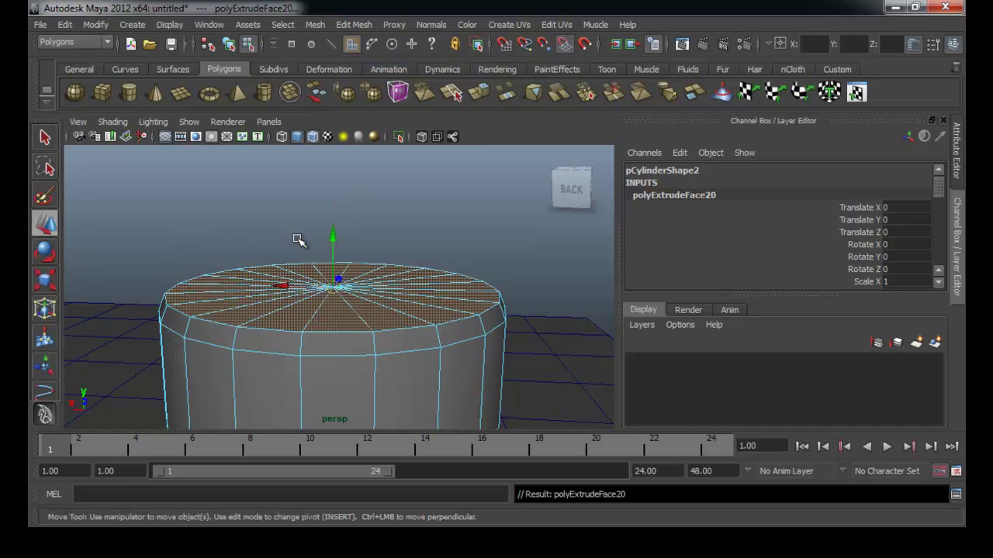
left_click_drag(332, 238, 331, 223)
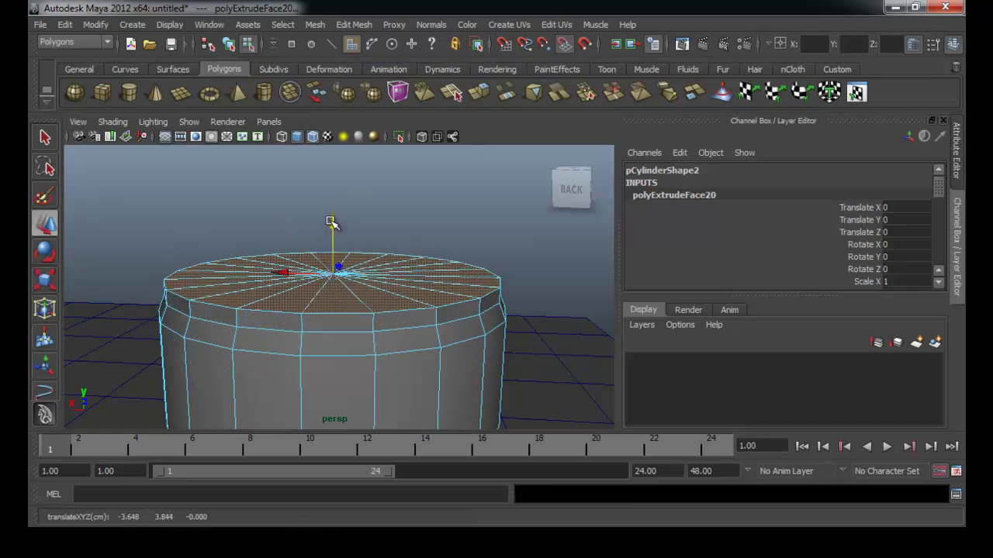
key("r")
left_click_drag(335, 270, 324, 274)
- Extrude the cap a third time, raising it a little and scaling it inward to continue the rounded shoulder
key("ctrl+e")
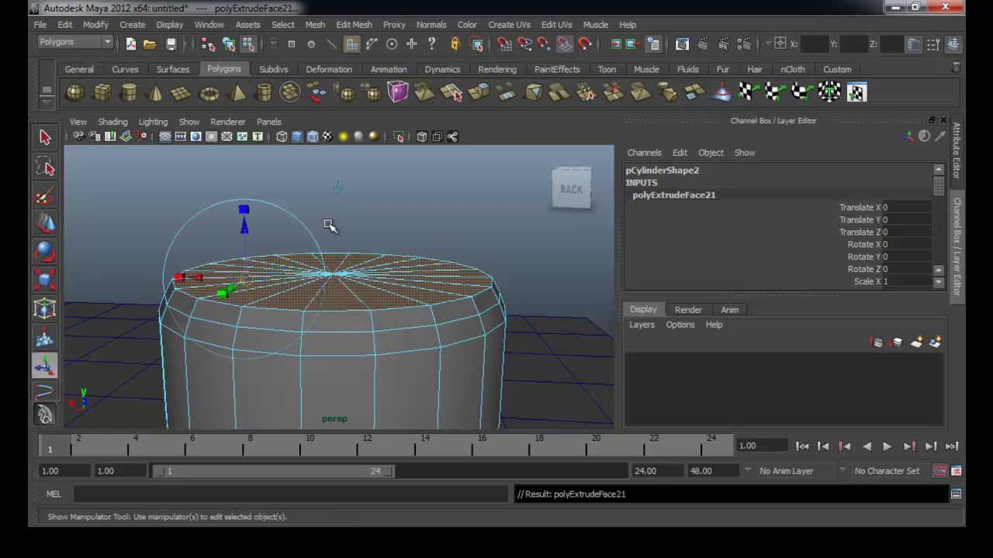
key("w")
left_click_drag(330, 225, 333, 210)
key("r")
mouse_move(330, 256)
left_mouse_down()
mouse_move(316, 259)
mouse_move(344, 265)
left_mouse_up()
- Extrude the cap a fourth time, raise it to about Y 4.343 and scale it inward to continue the rounded shoulder
key("ctrl+e")
left_click_drag(256, 209, 256, 187)
key("r")
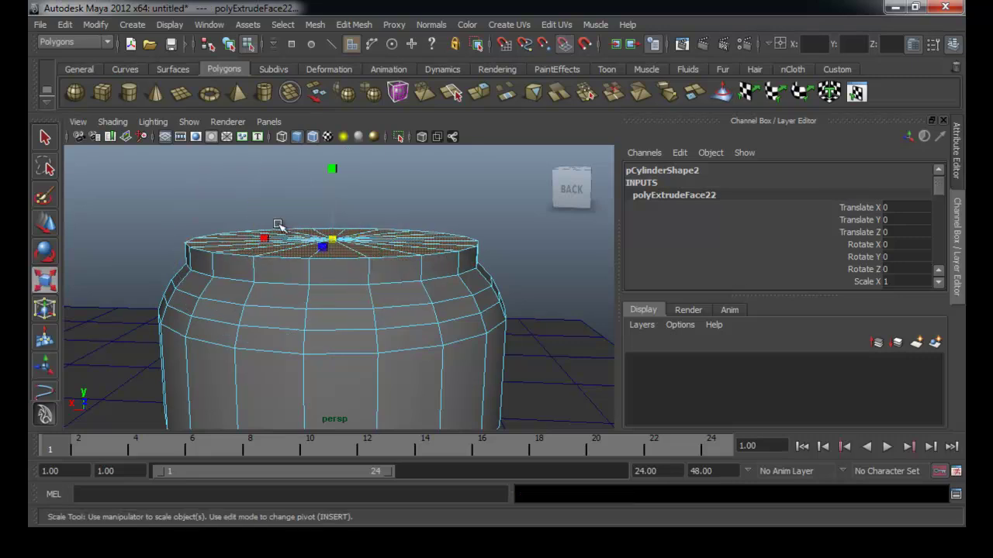
mouse_move(337, 239)
left_mouse_down()
mouse_move(308, 234)
mouse_move(319, 234)
left_mouse_up()
key("w")
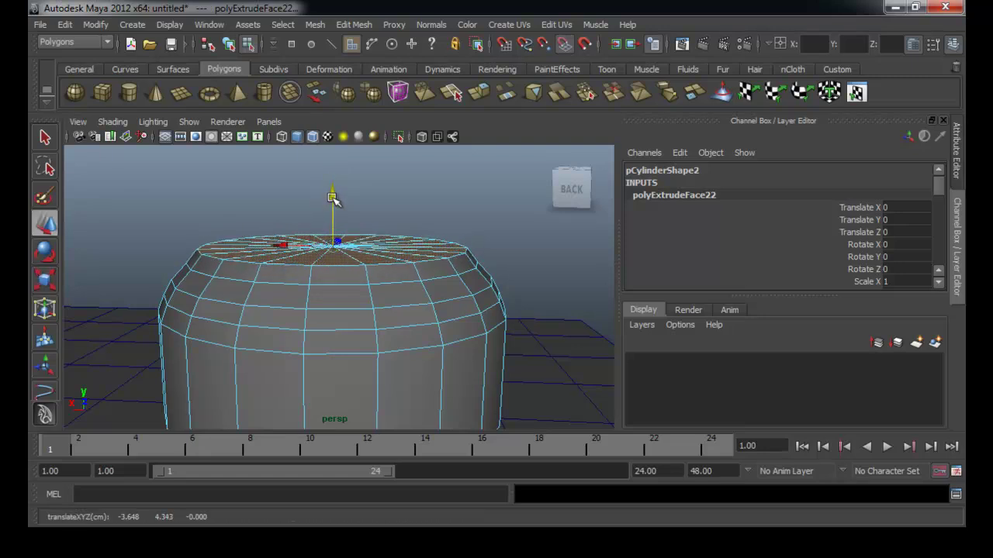
key("r")
left_click_drag(343, 246, 305, 252)
- Extrude the cap a fifth time, raising it slightly and scaling it further inward
right_click_drag(306, 253, 350, 257, "alt")
left_click_drag(350, 257, 399, 235, "alt")
middle_click_drag(388, 238, 368, 265, "alt")
key("ctrl+e")
left_click_drag(222, 225, 224, 207)
key("r")
left_click_drag(270, 264, 310, 260, "alt")
- Extrude the cap once more, raise it very slightly and scale it inward to close the dome, returning to object mode
key("ctrl+e")
left_click_drag(239, 206, 239, 199)
key("r")
left_click_drag(306, 245, 348, 262)
right_click_drag(373, 301, 284, 297)
left_click(479, 257)
left_click_drag(281, 294, 311, 295, "alt")
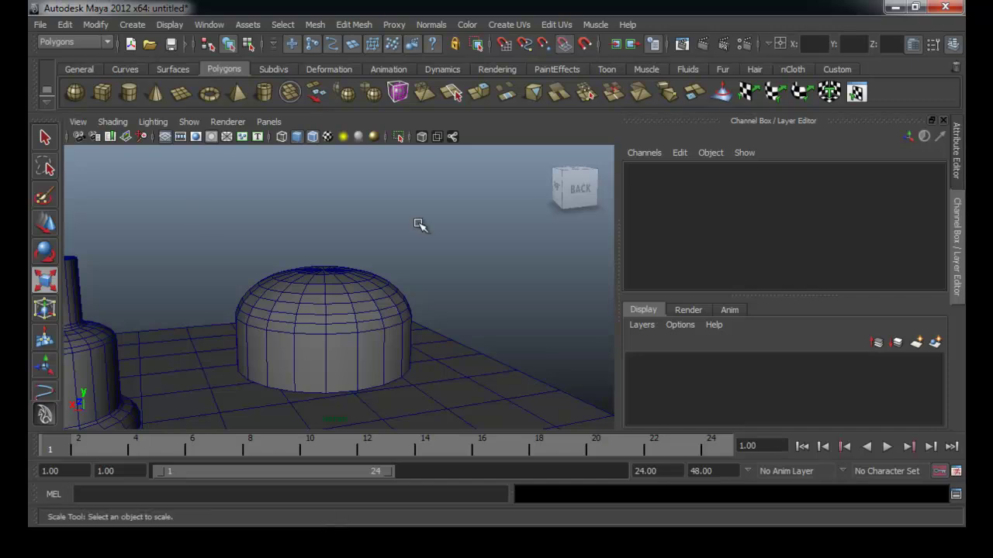
- Select the finished dome, shift it slightly along X away from the bell-shaped model's far side and deselect it
left_click_drag(322, 322, 371, 358, "alt")
left_click(326, 339)
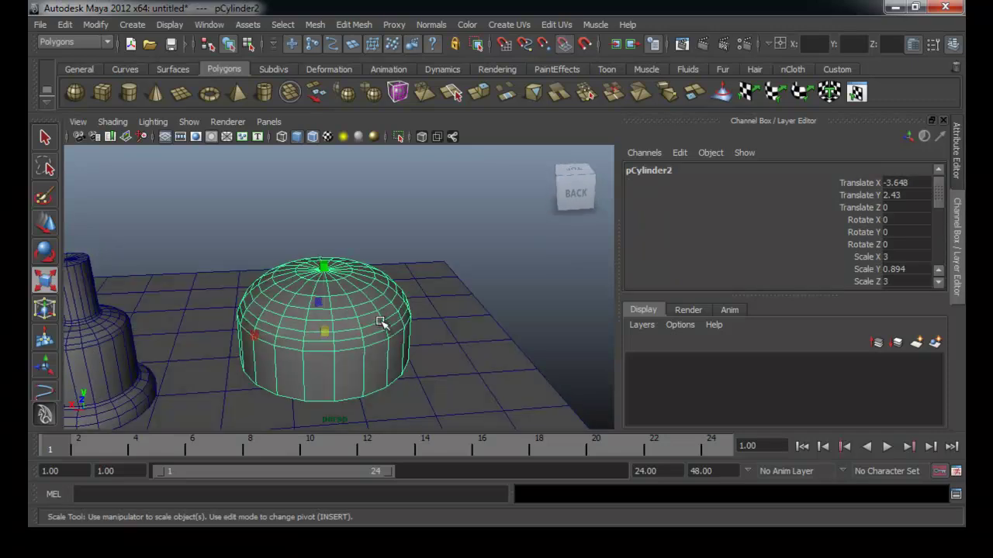
left_click_drag(356, 293, 290, 272, "alt")
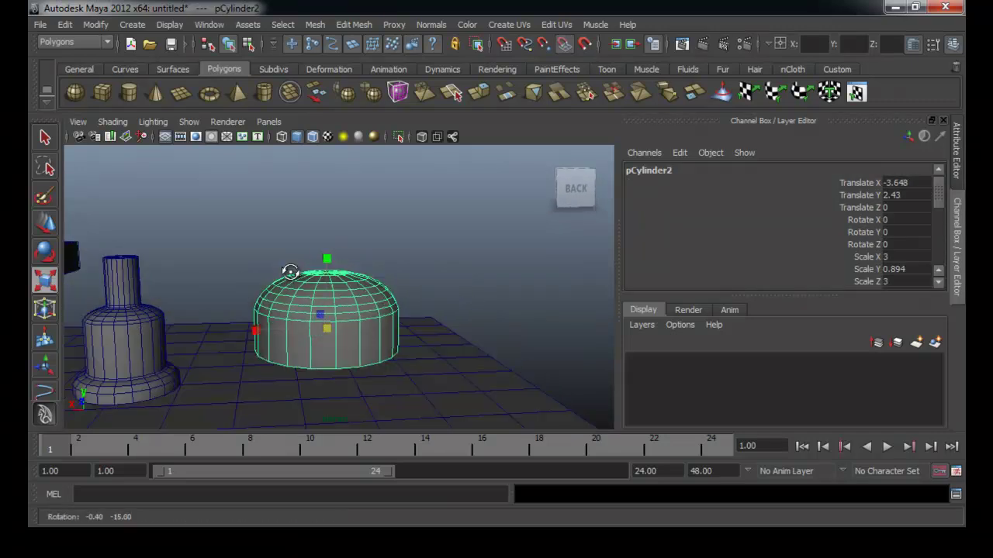
left_click(461, 302)
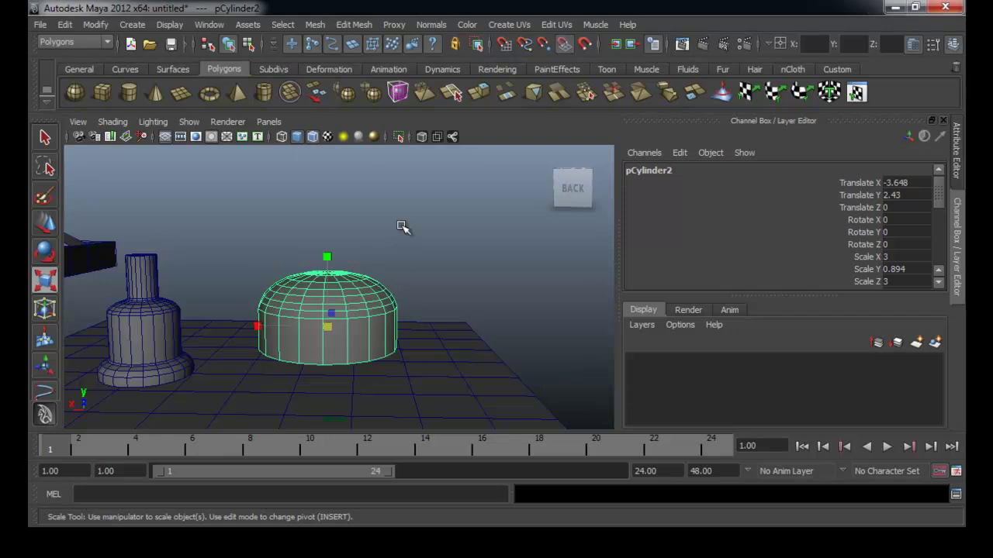
left_click(329, 314)
left_click_drag(358, 275, 361, 282, "alt")
key("w")
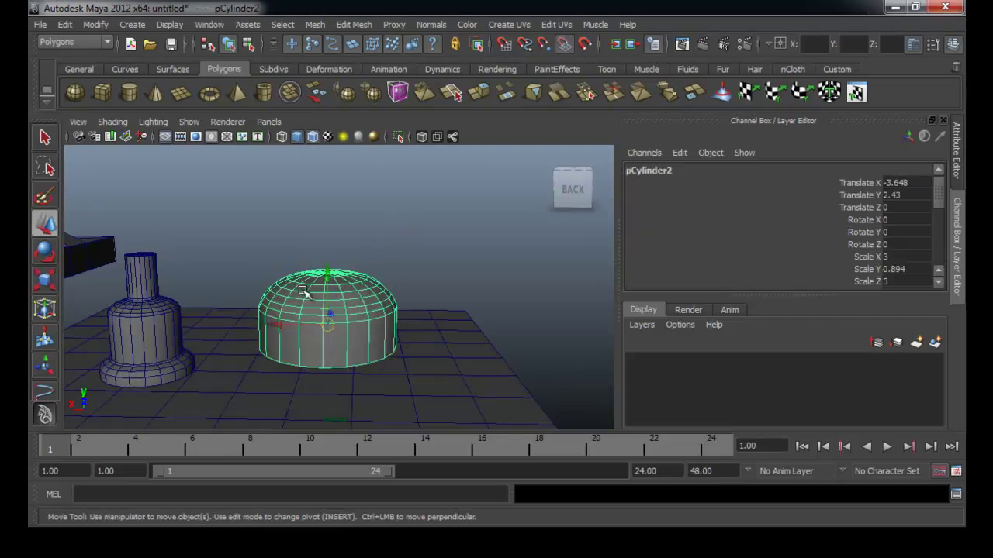
mouse_move(286, 323)
left_mouse_down()
mouse_move(244, 328)
mouse_move(277, 321)
left_mouse_up()
left_click(294, 207)
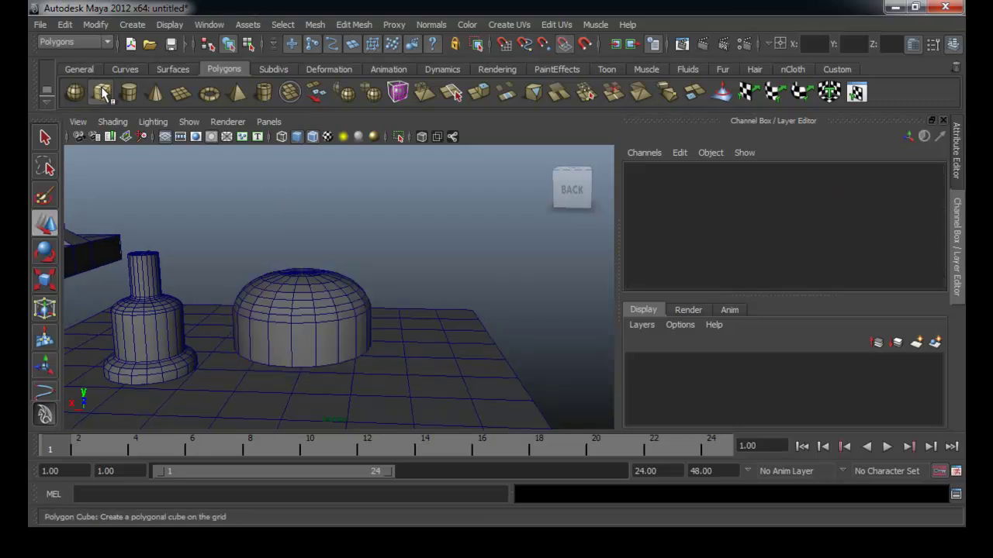
- Create a polygon cube and raise it above the other models to Y 10.481
left_click(101, 92)
middle_click_drag(254, 289, 268, 337, "alt")
left_click_drag(261, 378, 261, 156)
left_click_drag(266, 220, 277, 293, "alt")
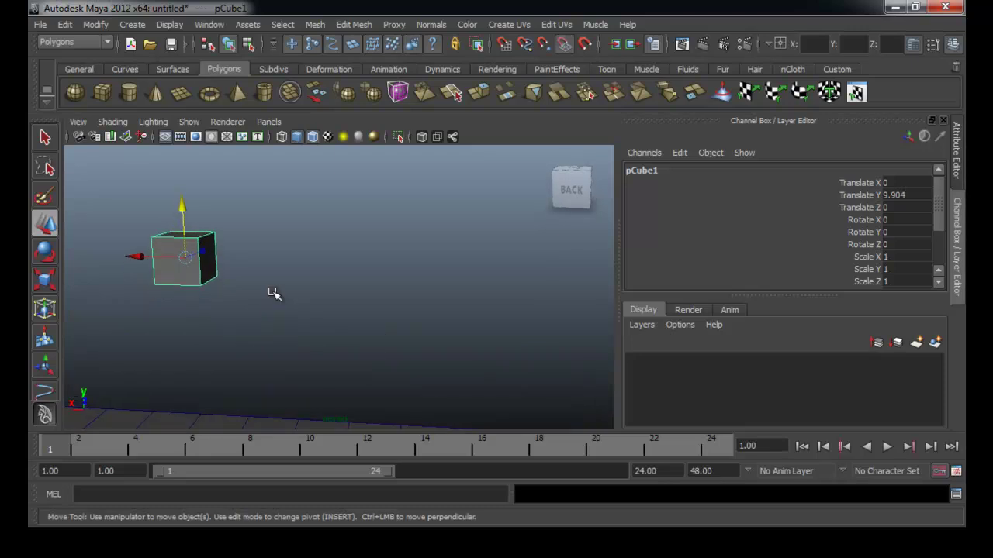
left_click_drag(195, 220, 186, 188)
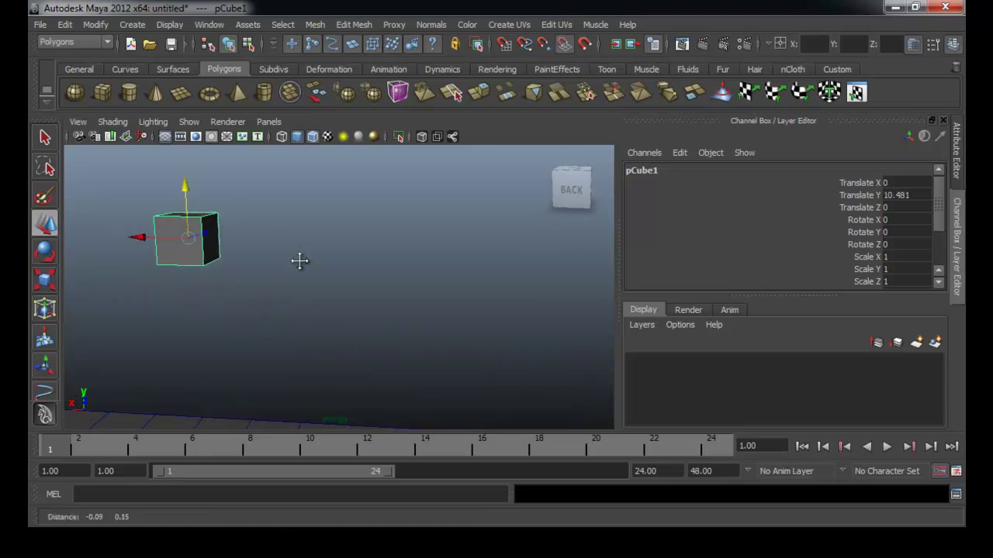
middle_click_drag(292, 256, 317, 291, "alt")
left_click_drag(318, 289, 318, 292, "alt")
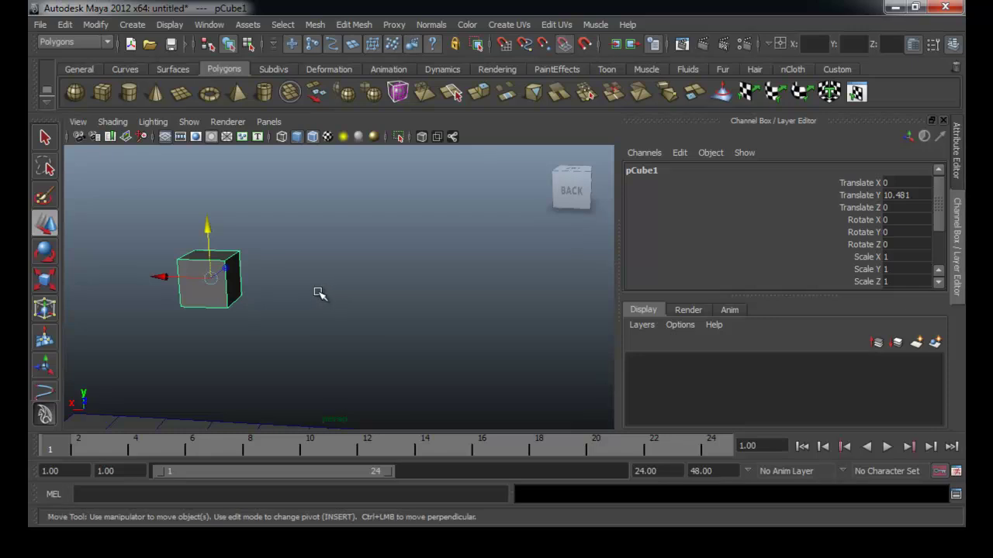
- Duplicate the cube and move the copy along X to -1.994, leaving a gap between the two
left_click_drag(160, 275, 268, 315)
right_click_drag(268, 316, 315, 343, "alt")
middle_click_drag(295, 342, 317, 339, "alt")
left_click_drag(317, 339, 249, 339, "alt")
left_click_drag(312, 299, 301, 332, "alt")
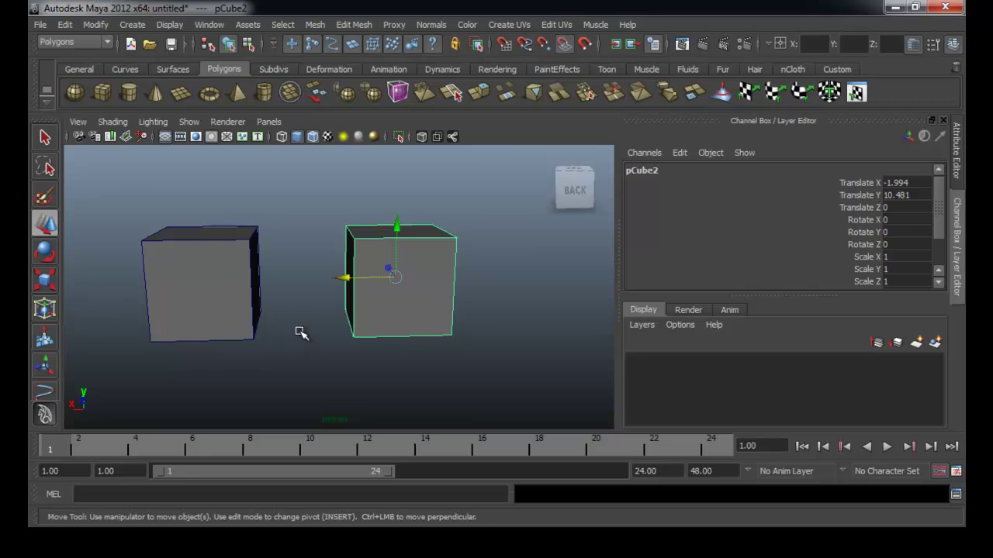
left_click_drag(308, 339, 316, 365, "alt")
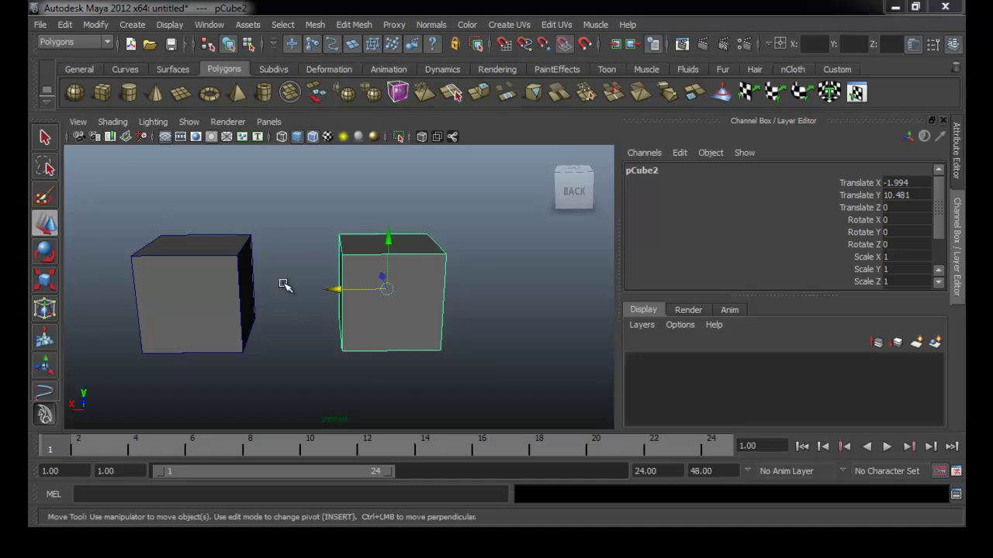
left_click(532, 318)
left_click_drag(516, 318, 446, 318, "alt")
left_click(263, 306)
left_click_drag(299, 290, 309, 318, "alt")
left_click_drag(438, 330, 364, 318, "alt")
left_click_drag(264, 296, 287, 318, "alt")
left_click(437, 305)
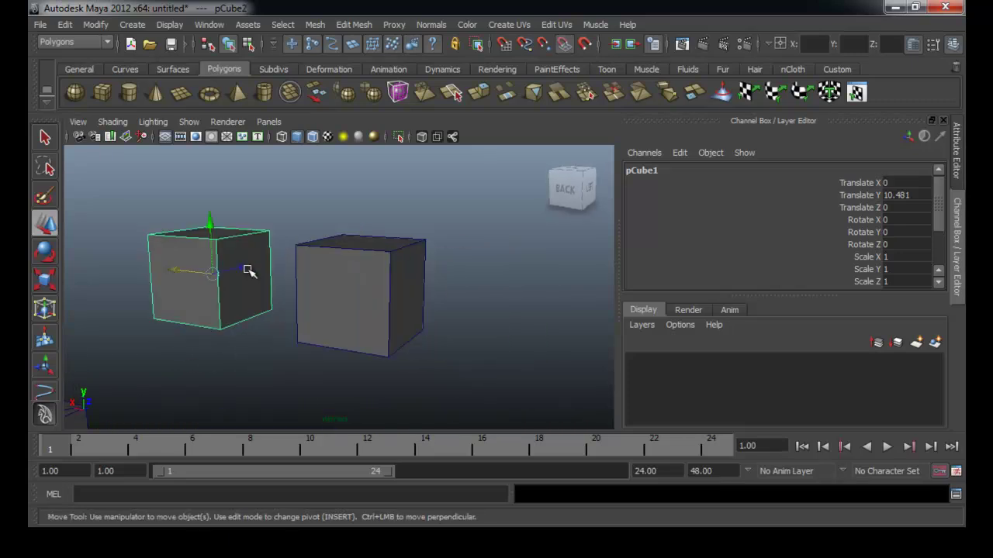
- Delete the face of the original cube that faces the duplicate
left_click(248, 255)
left_click_drag(248, 257, 268, 309, "alt")
right_click_drag(269, 297, 269, 321)
left_click(273, 311)
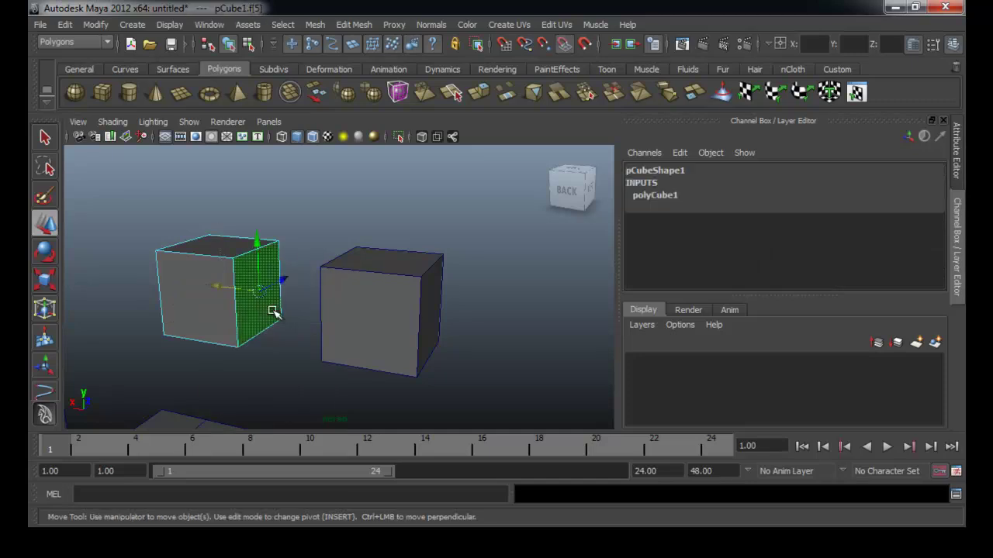
left_click(273, 312, "ctrl")
left_click_drag(273, 312, 372, 297, "alt")
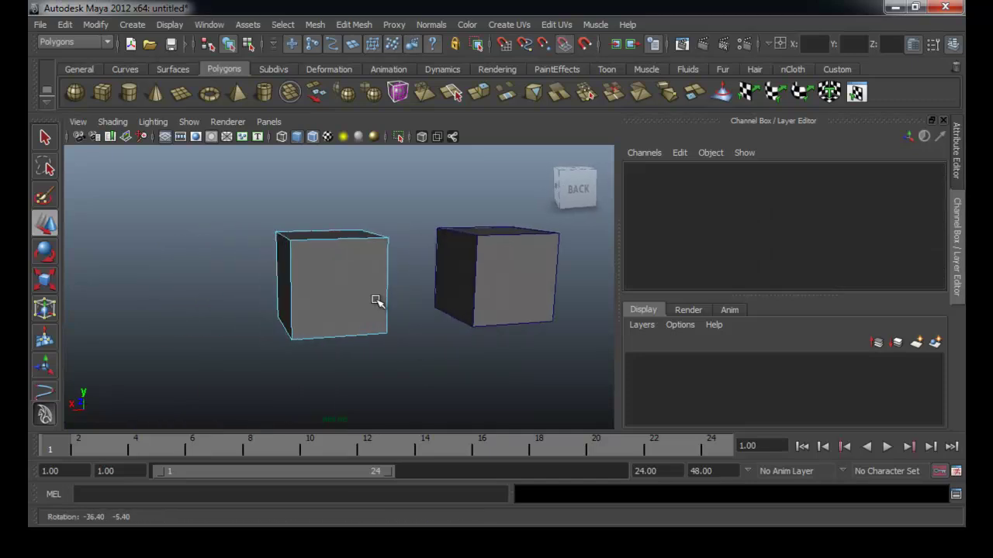
- Delete the face of the duplicated cube that faces the original cube
left_click(487, 295)
right_click_drag(488, 294, 473, 299)
left_click(456, 291)
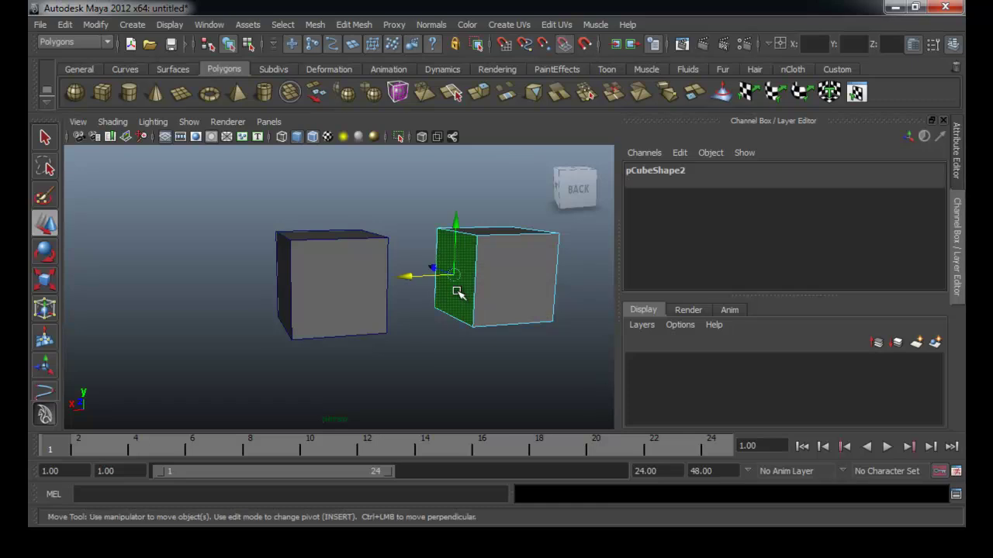
left_click(457, 291, "ctrl")
left_click_drag(457, 292, 380, 343, "alt")
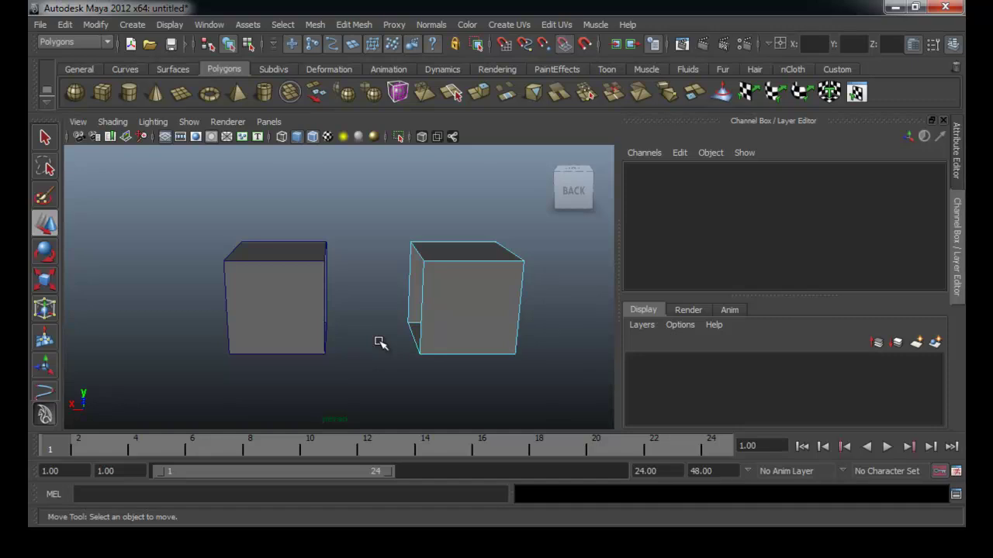
left_click_drag(380, 343, 354, 346, "alt")
- Snap the original cube's pivot to its upper front corner vertex on the open side, at -0.5, 10.981, -0.5
left_click(288, 290)
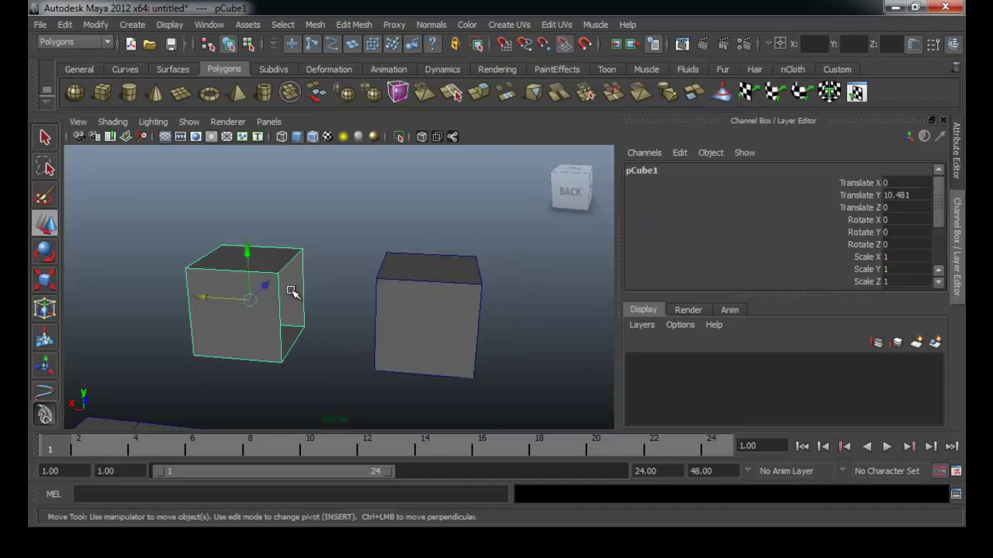
left_click_drag(465, 320, 482, 333, "alt")
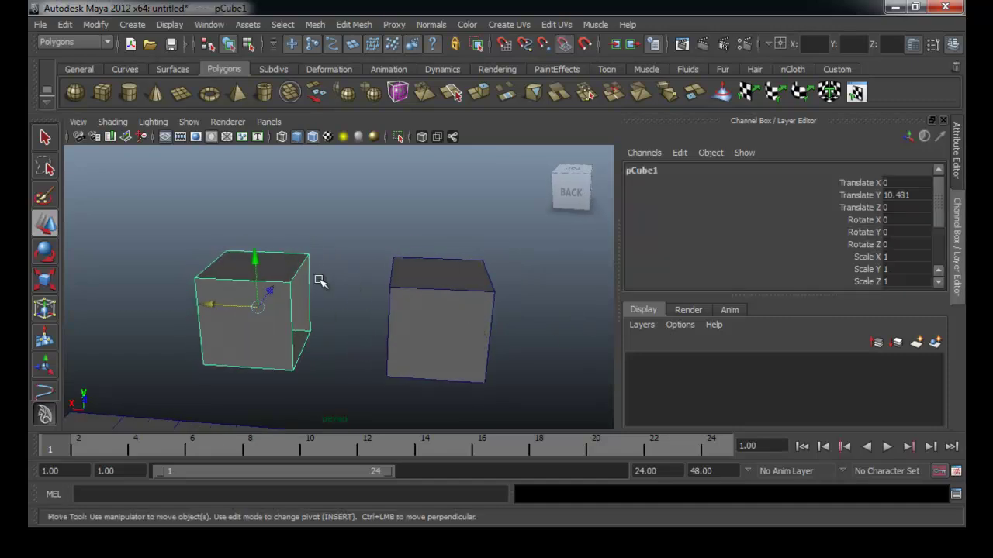
left_click_drag(390, 292, 388, 291, "alt")
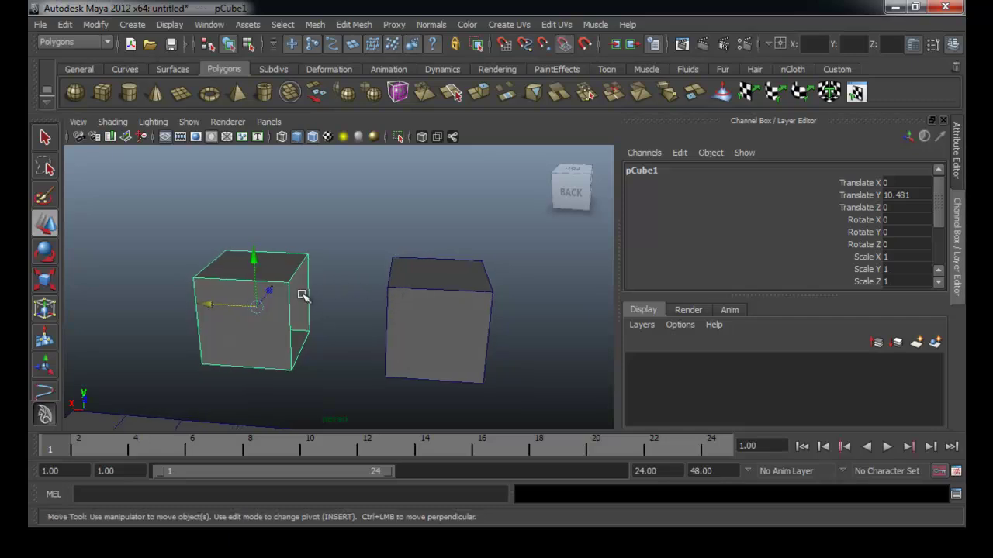
key("Insert")
mouse_move(235, 305)
left_mouse_down()
mouse_move(221, 304)
mouse_move(235, 316)
left_mouse_up()
key("Insert")
key("Insert")
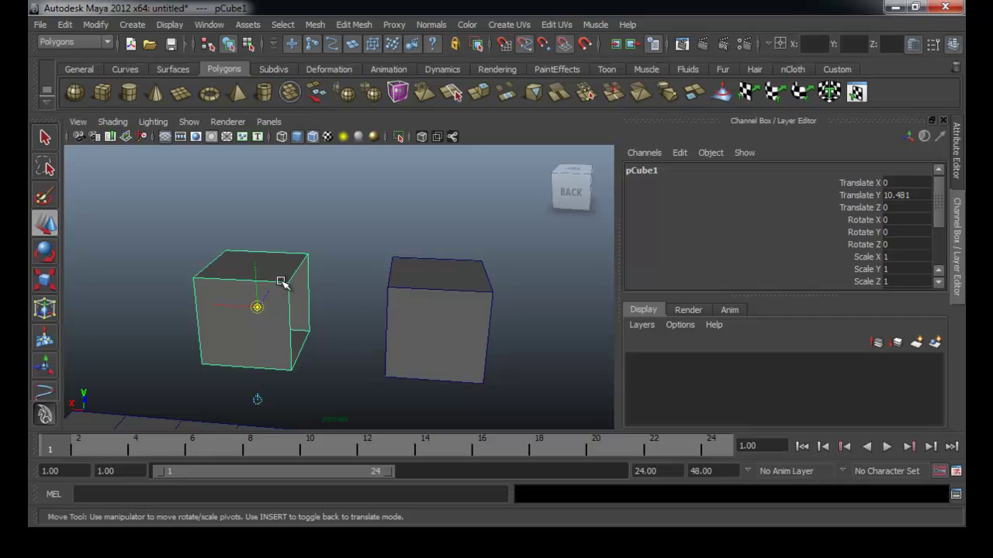
left_click_drag(281, 281, 339, 313)
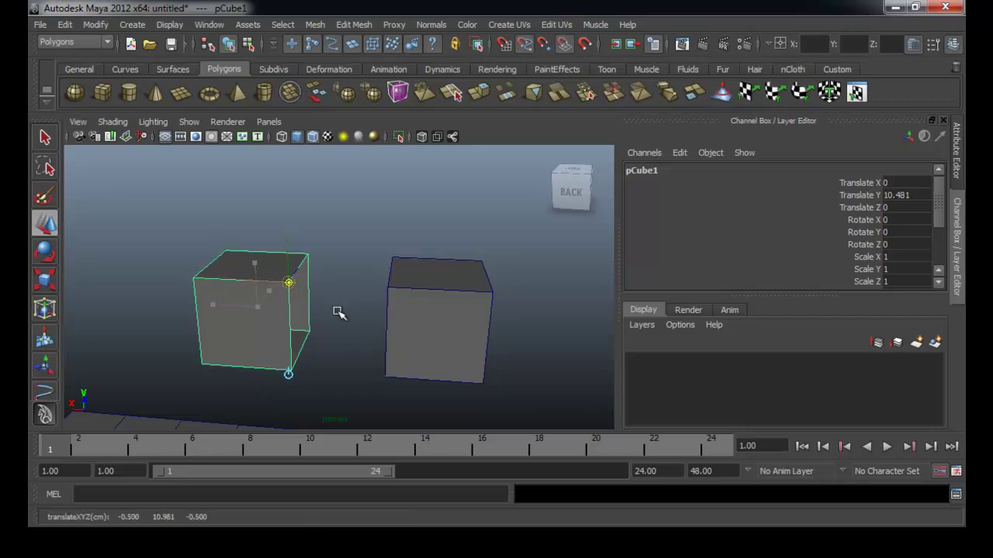
key("Insert")
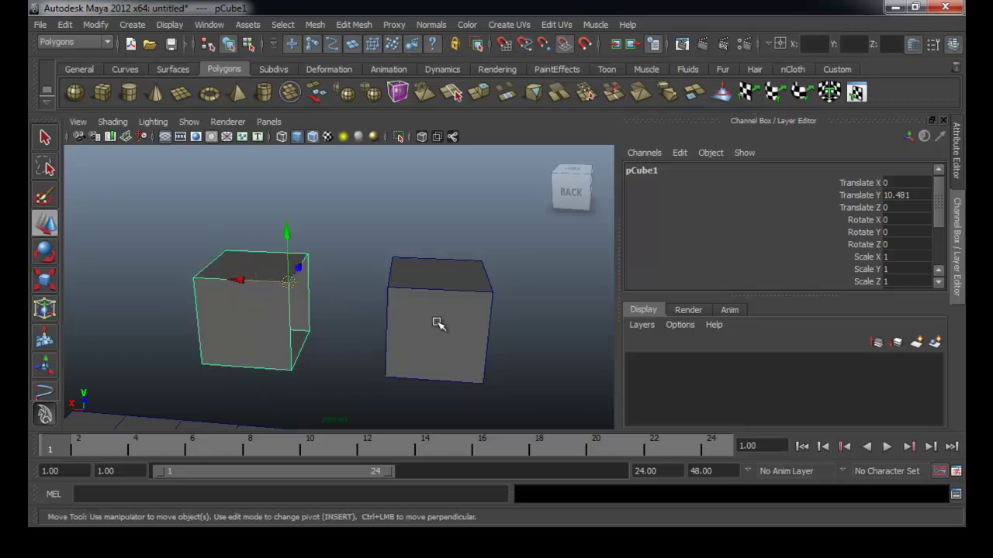
- Snap the original cube by its corner pivot to the duplicate's matching corner so the open sides meet at X -0.994
mouse_move(290, 283)
left_mouse_down()
mouse_move(304, 267)
mouse_move(285, 268)
left_mouse_up()
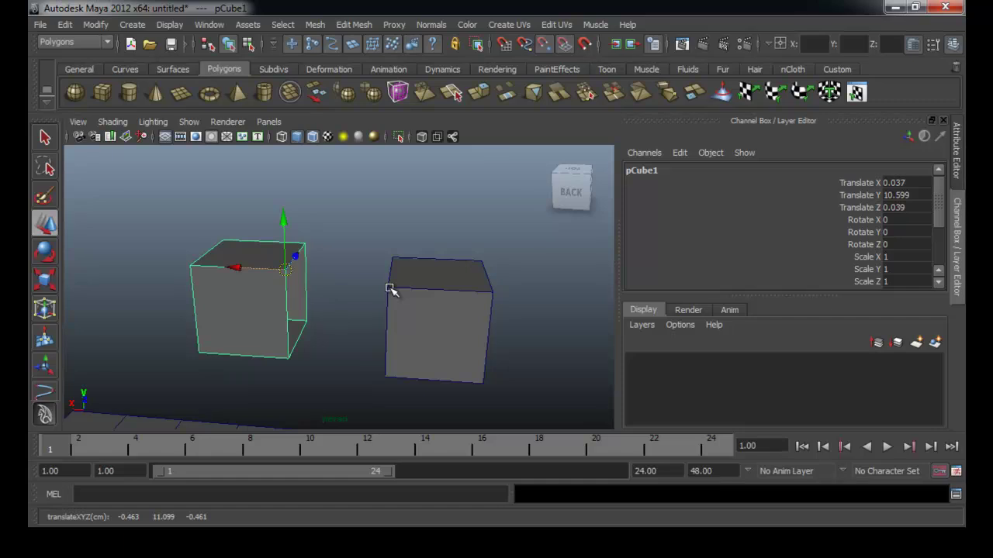
middle_click_drag(390, 290, 385, 290)
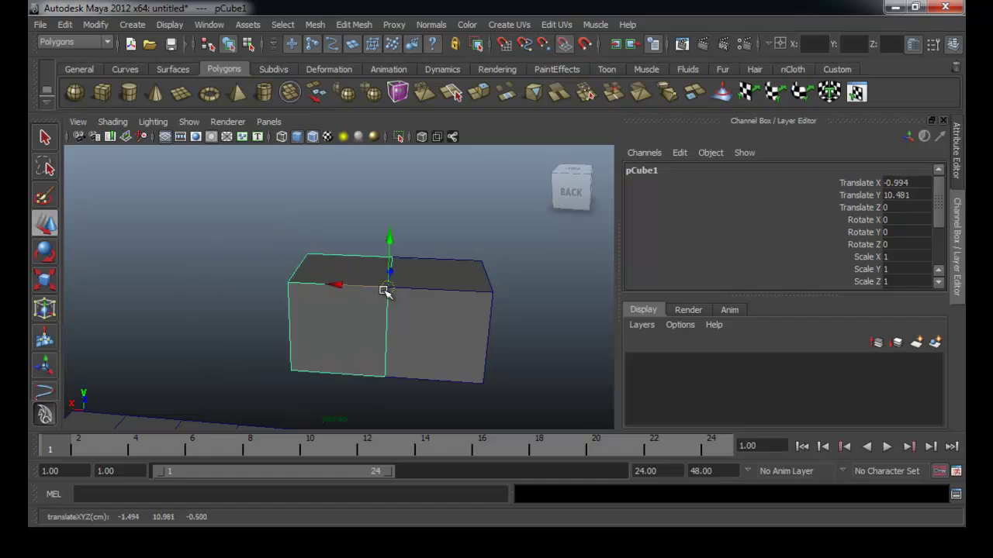
left_click_drag(396, 308, 467, 310, "alt")
- Try pulling the duplicate cube's upper front seam vertex away from the joint, undo the move and return to object mode
left_click(361, 289)
left_click_drag(361, 288, 388, 303, "alt")
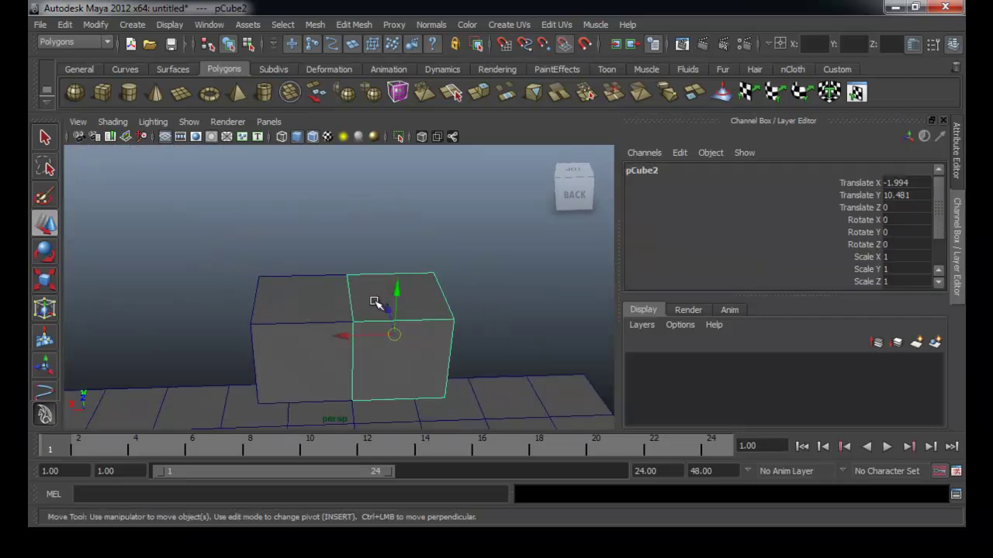
right_click_drag(371, 318, 310, 298)
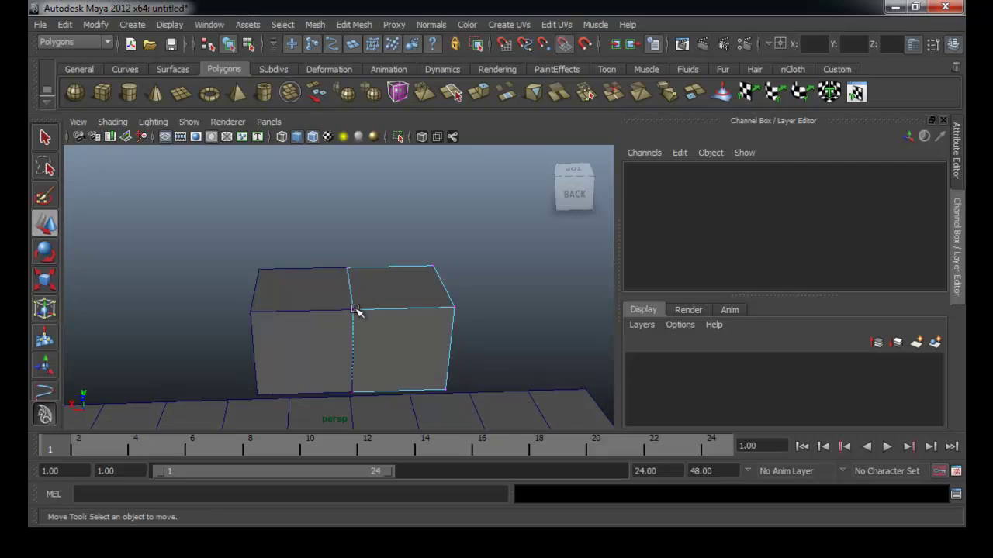
left_click(355, 310)
left_click_drag(357, 309, 412, 308)
key("ctrl+z")
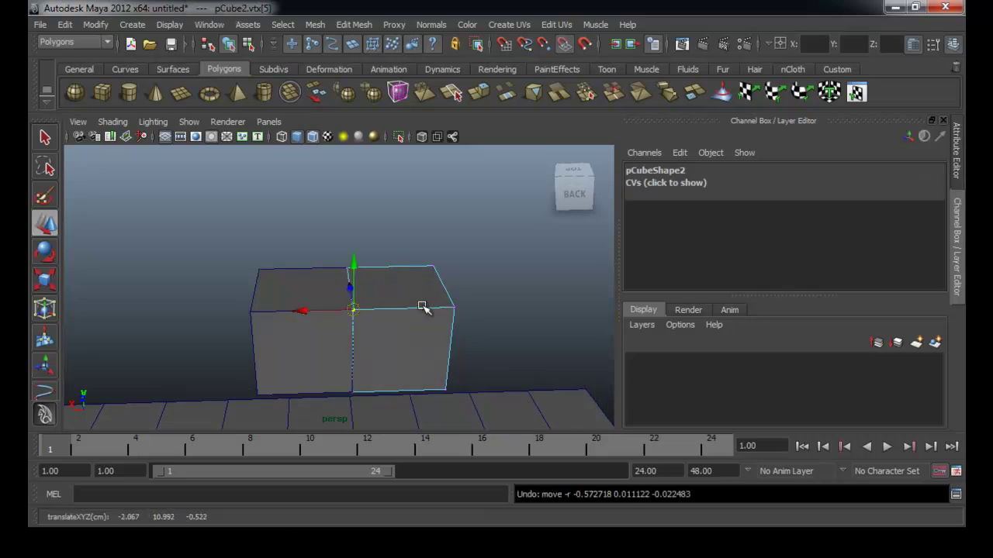
right_click_drag(411, 323, 481, 277)
left_click(388, 328)
- Try selecting both cubes together in object mode and clear the selection
left_click_drag(388, 328, 359, 344, "alt")
left_click(343, 350)
left_click(429, 341, "shift")
left_click(534, 306)
left_click_drag(453, 227, 294, 316)
left_click(475, 338)
left_click(284, 339)
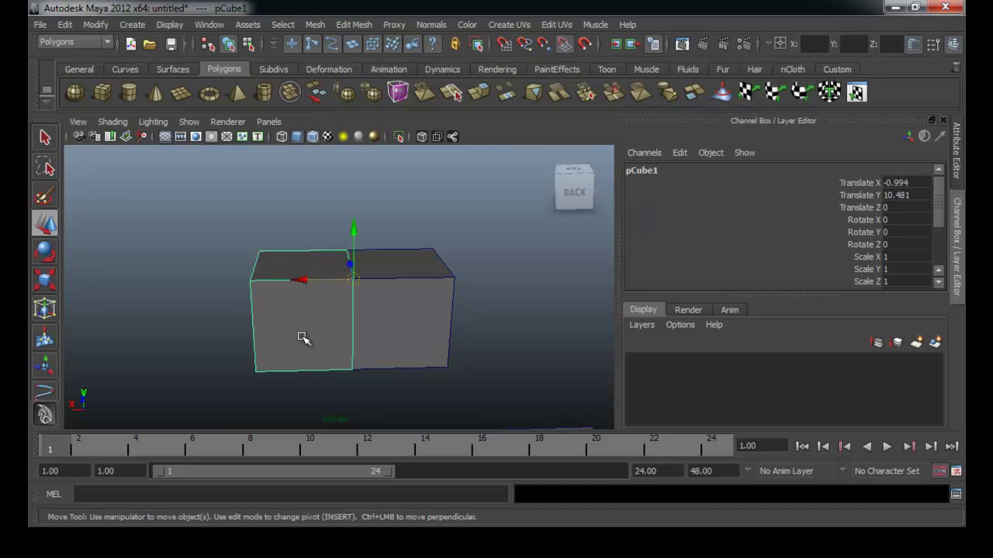
left_click(406, 334, "shift")
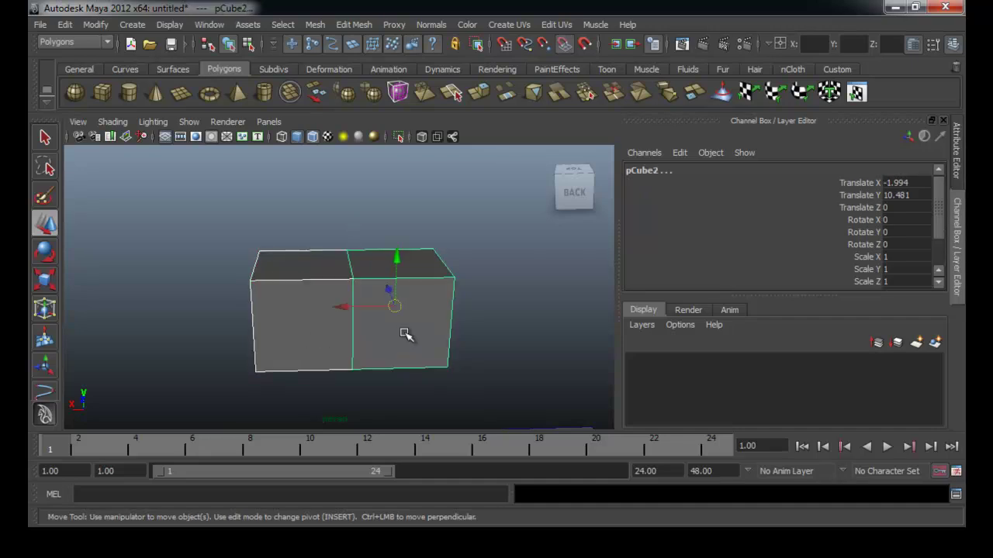
left_click(484, 338)
- Select both adjoining cubes and combine them into one mesh
left_click(316, 321)
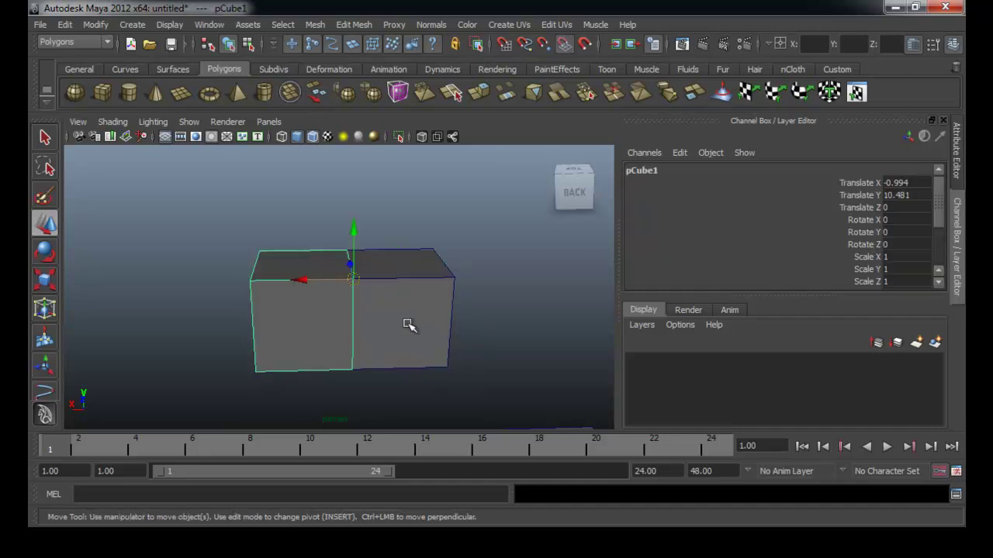
left_click(433, 324, "shift")
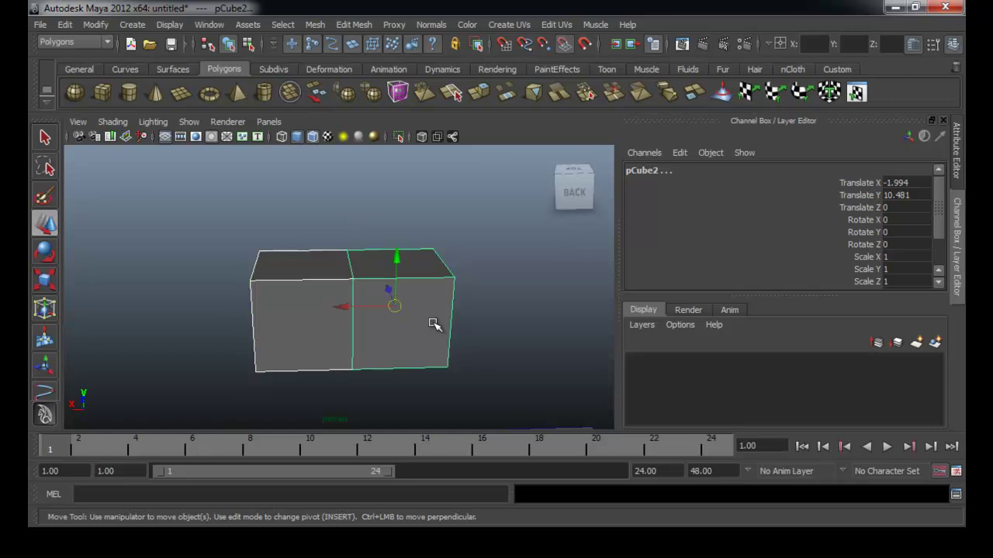
left_click(315, 25)
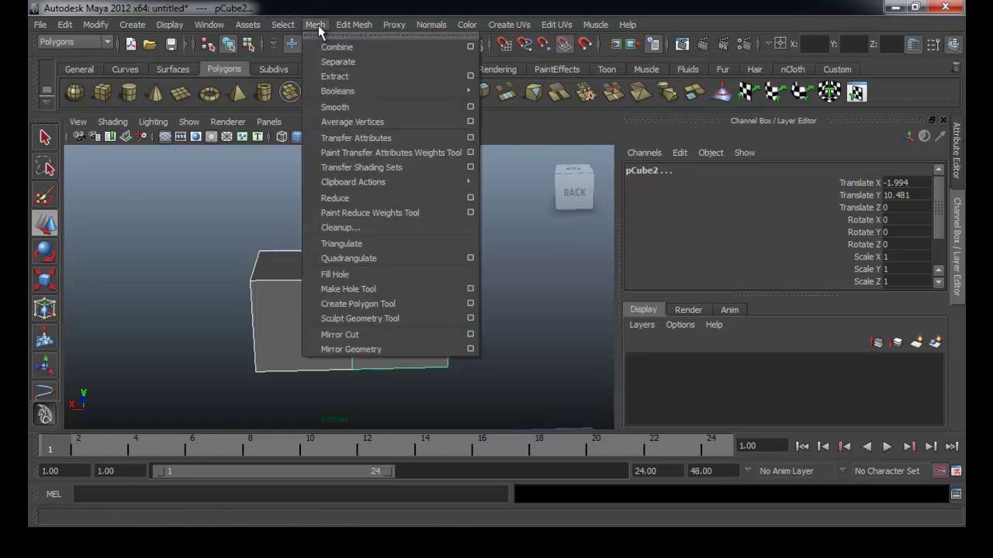
left_click(338, 47)
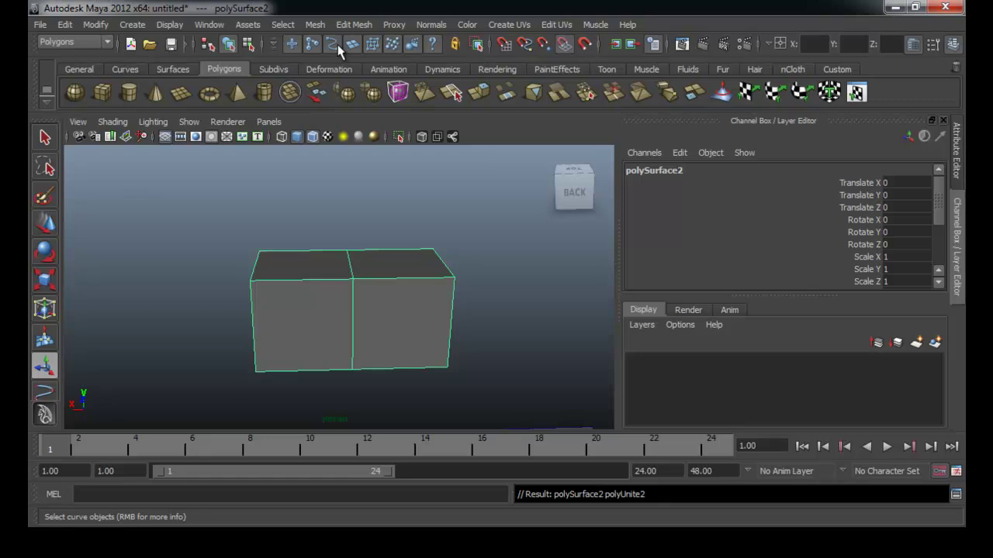
- Try pulling the combined mesh's upper front seam vertex along one cube's top edge, undo it and return to object mode
right_click_drag(349, 292, 321, 292)
left_click(354, 281)
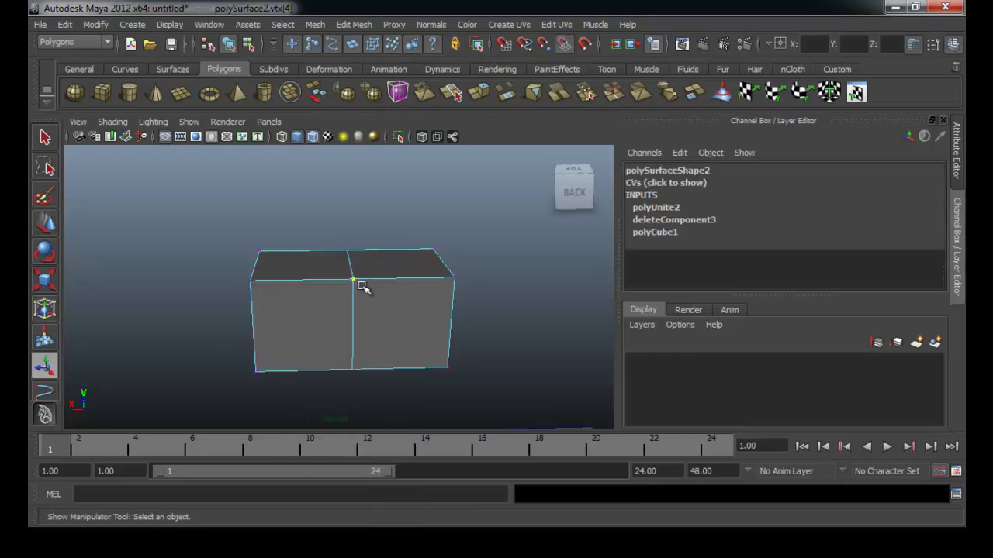
key("w")
left_click_drag(354, 282, 303, 283)
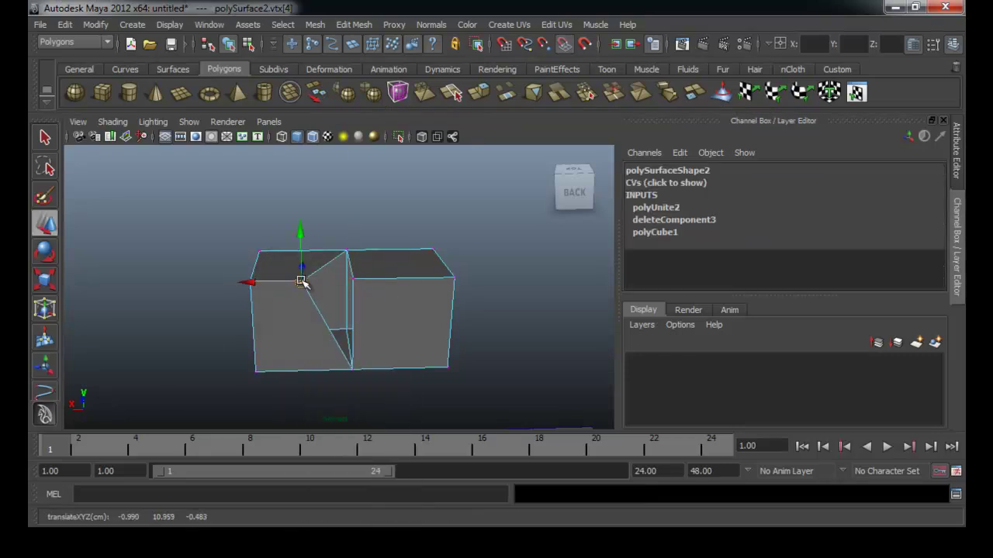
key("ctrl+z")
right_click_drag(432, 297, 489, 280)
- Select the combined two-cube mesh, merge its overlapping seam vertices and clear the selection
left_click_drag(384, 288, 397, 296, "alt")
left_click(396, 315)
right_click_drag(399, 319, 356, 346, "alt")
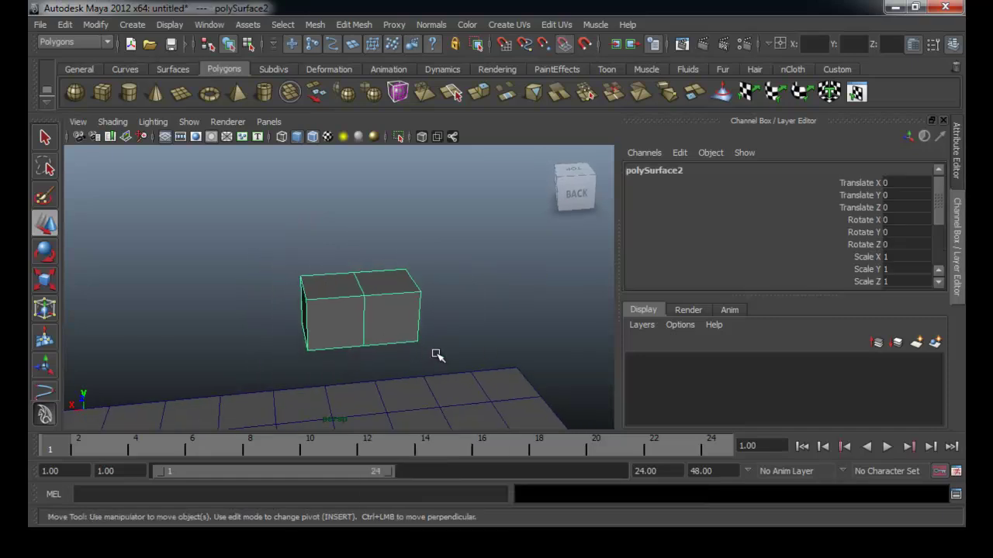
left_click_drag(432, 358, 447, 332, "alt")
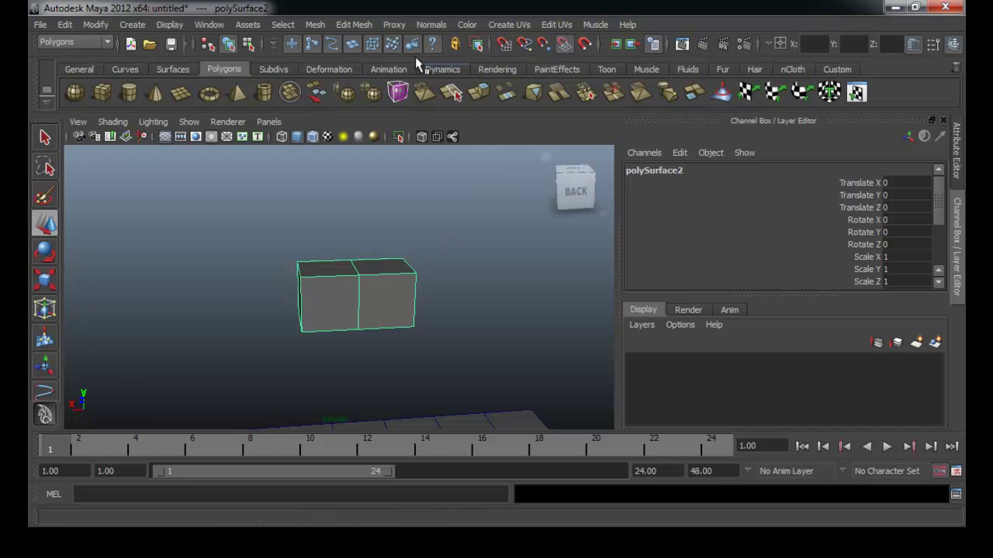
left_click(349, 24)
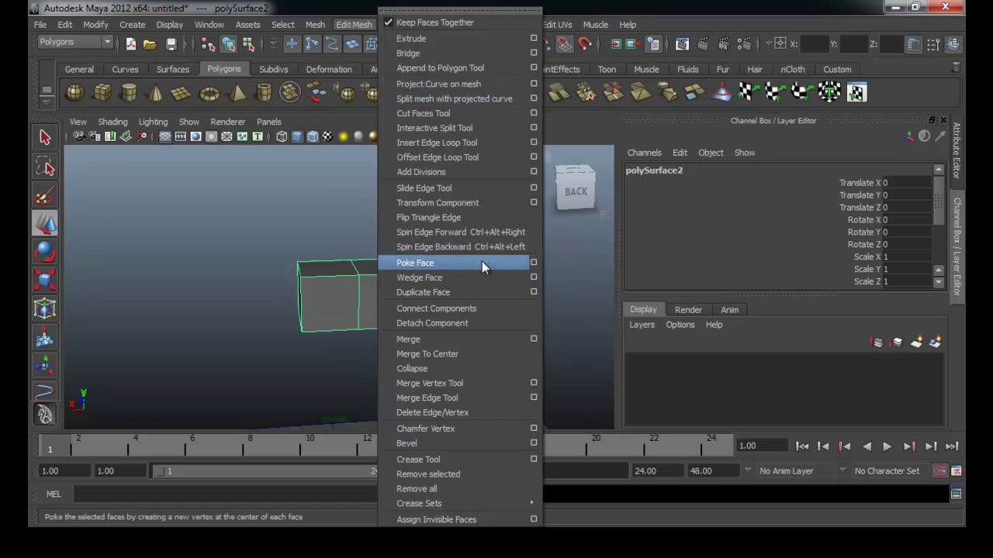
left_click(476, 340)
left_click(473, 340)
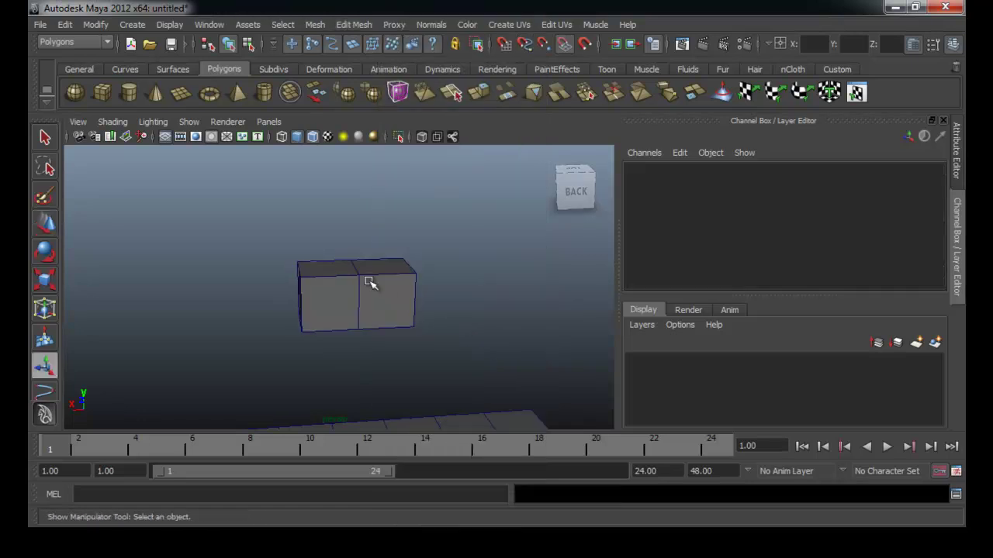
- Test the merged upper front seam vertex with a small move, undo it and leave vertex mode
left_click_drag(364, 285, 331, 316, "alt")
left_click(323, 313)
right_click_drag(331, 317, 347, 295, "alt")
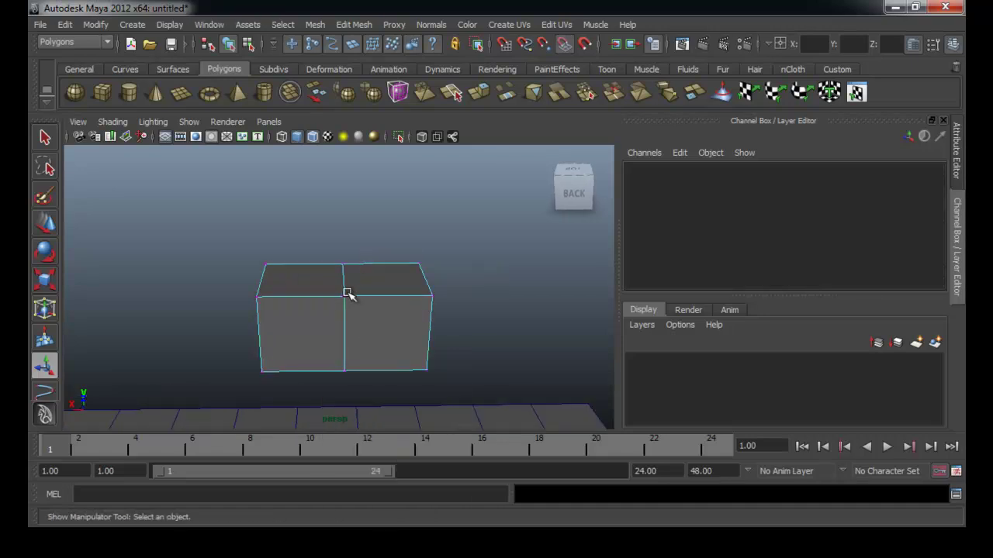
left_click(345, 295)
key("w")
mouse_move(345, 296)
left_mouse_down()
mouse_move(383, 335)
mouse_move(359, 304)
left_mouse_up()
key("ctrl+z")
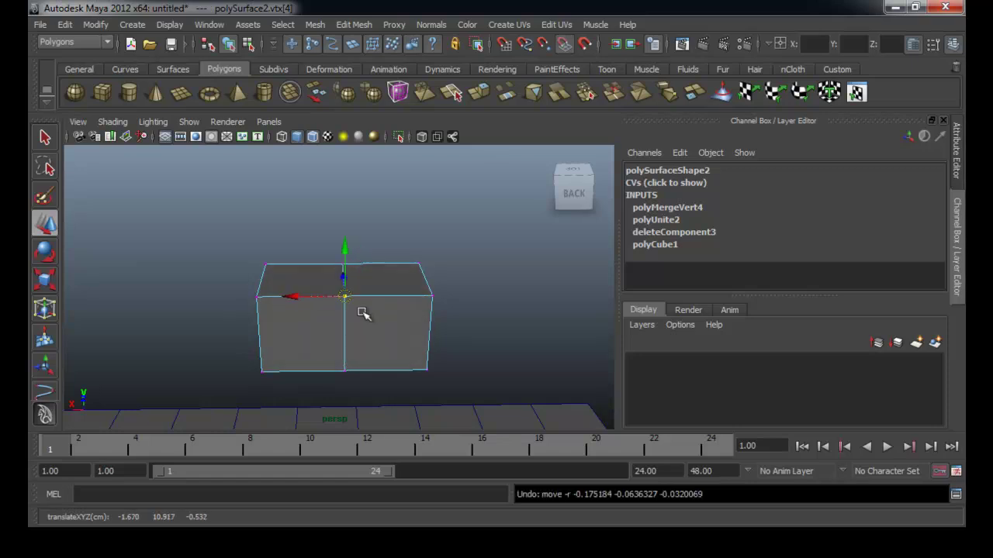
right_click_drag(402, 313, 312, 346)
- Examine all the practice models together: the joined cubes, domed cylinder, stepped cylinder and pillared structure
left_click_drag(312, 346, 195, 344, "alt")
right_click_drag(196, 344, 276, 355, "alt")
middle_click_drag(276, 355, 340, 352, "alt")
mouse_move(340, 352)
left_mouse_down("alt")
mouse_move(410, 344)
mouse_move(353, 344)
left_mouse_up("alt")
middle_click_drag(332, 343, 401, 287, "alt")
right_click_drag(367, 289, 286, 281, "alt")
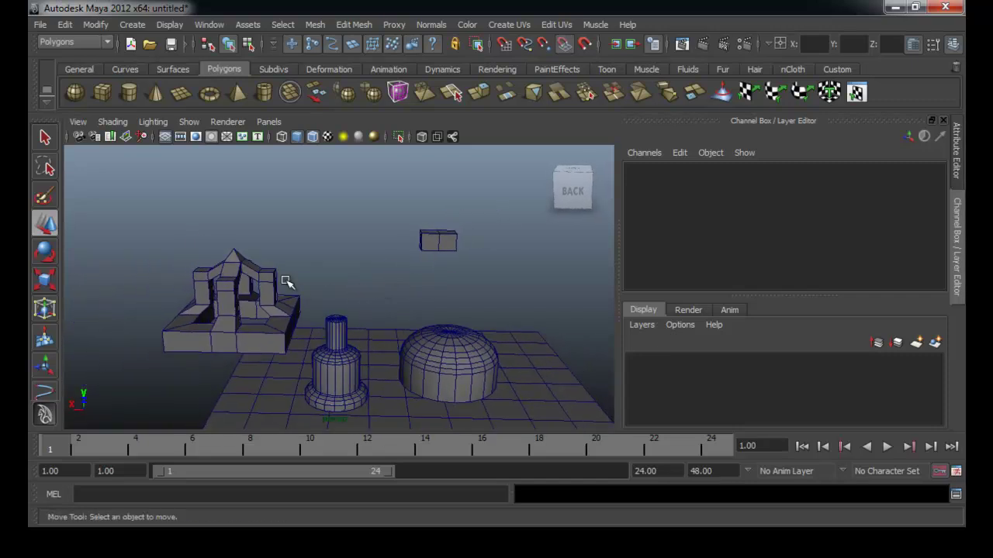
left_click_drag(394, 293, 353, 311, "alt")
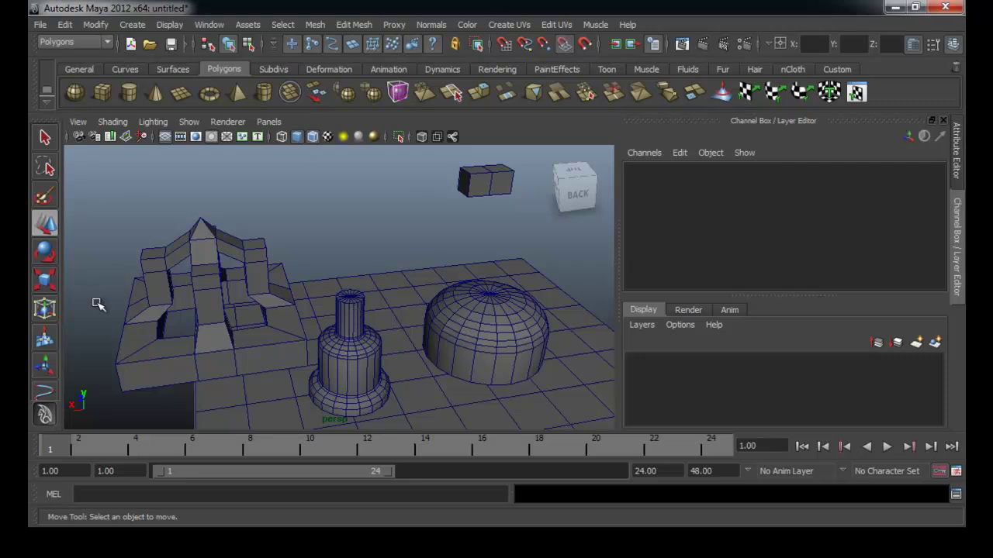
left_click_drag(339, 265, 111, 271, "alt")
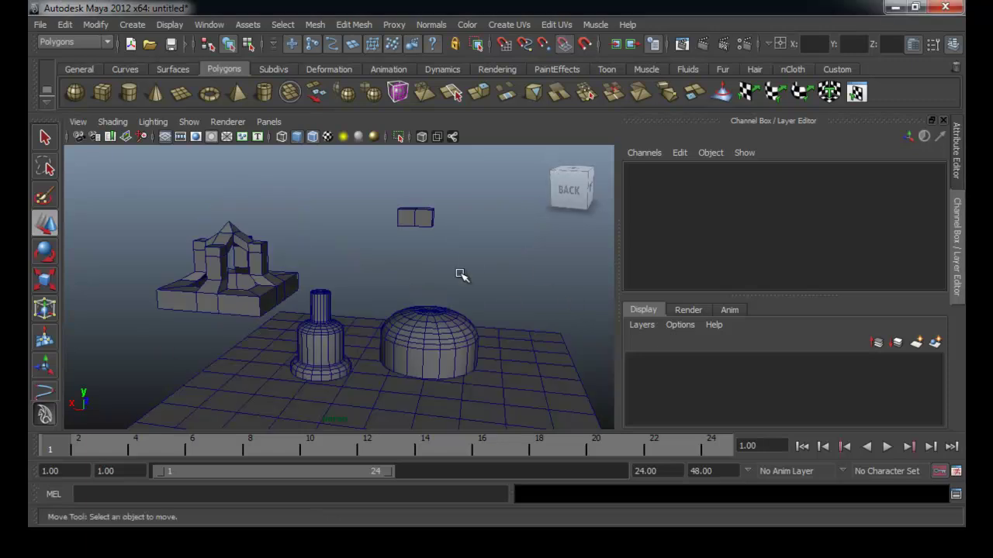
left_click_drag(461, 276, 447, 280, "alt")
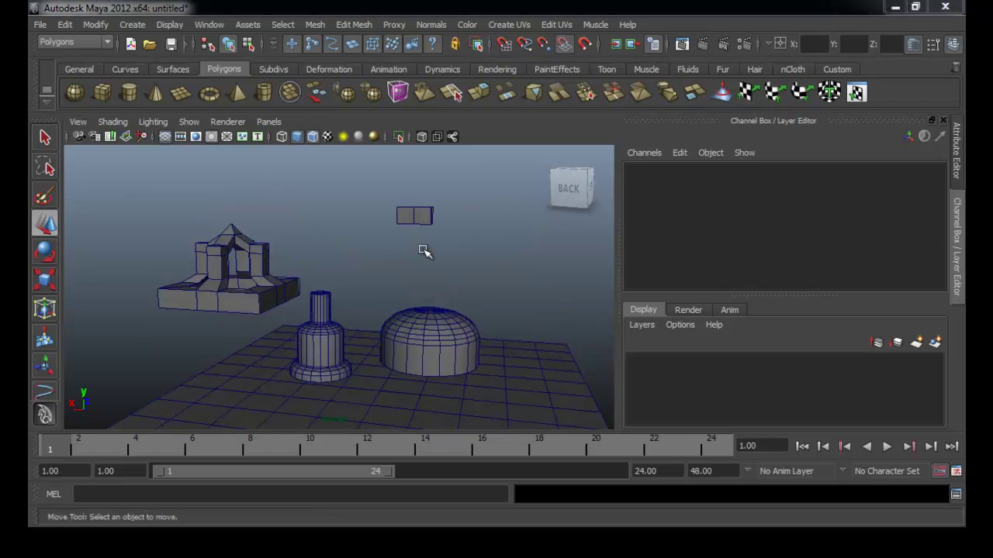